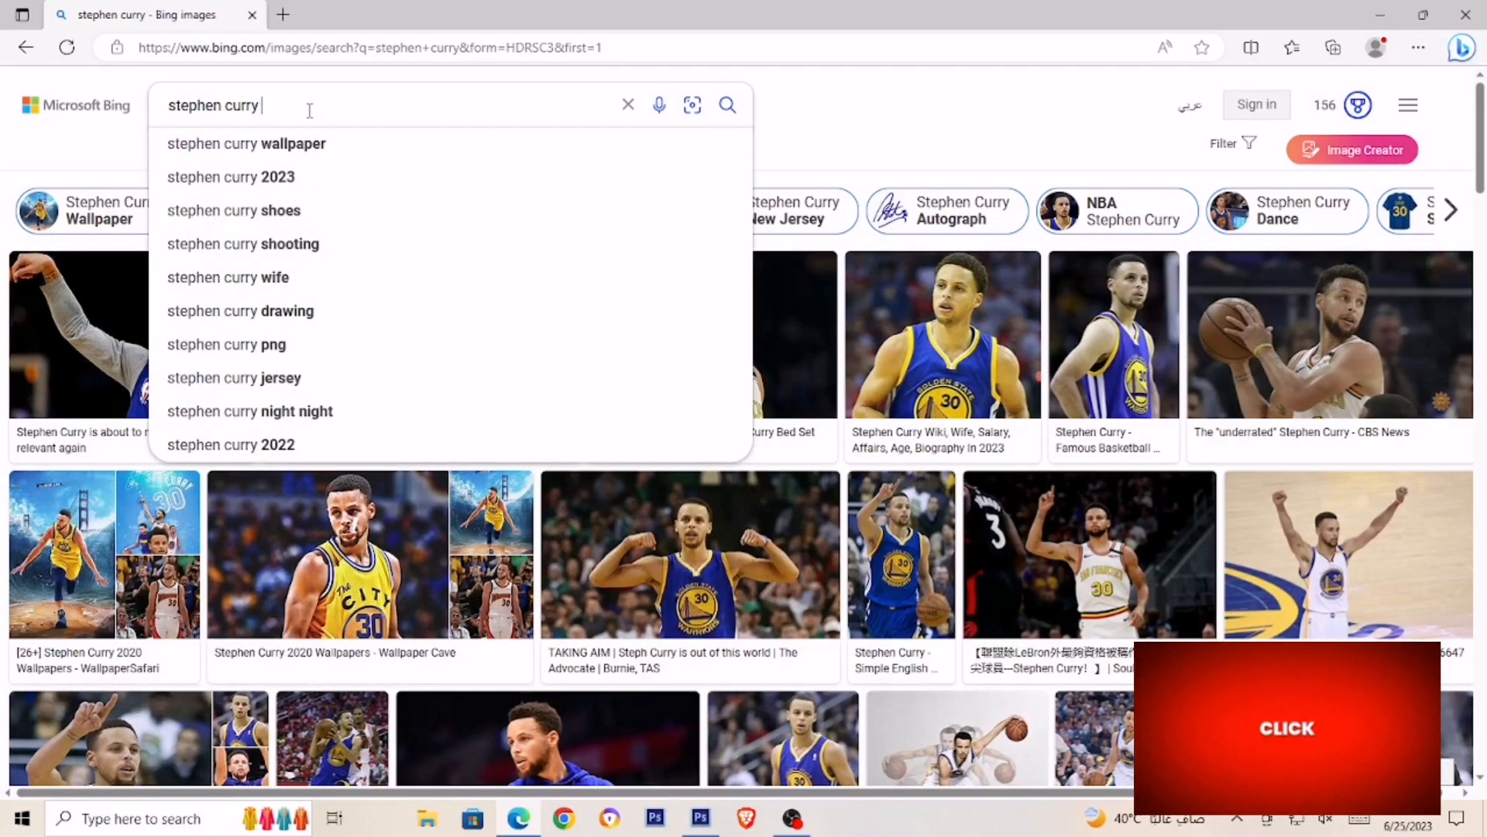
Search the web images for "stephen curry golden state warriors team" and open a four-player group photo
type("rs team")
key("Return")
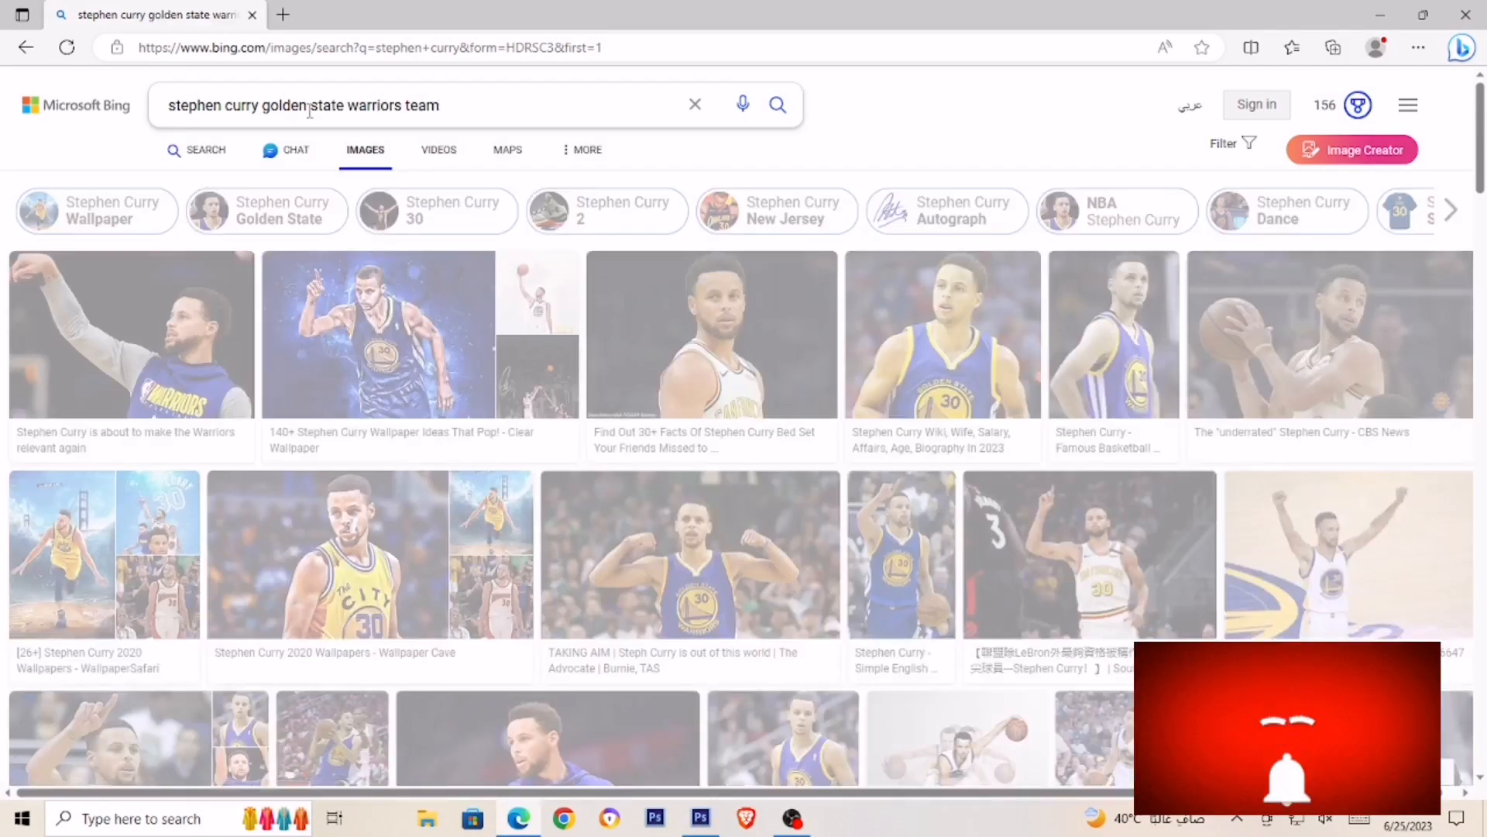
scroll(930, 540, "down", 4)
scroll(930, 540, "down", 3)
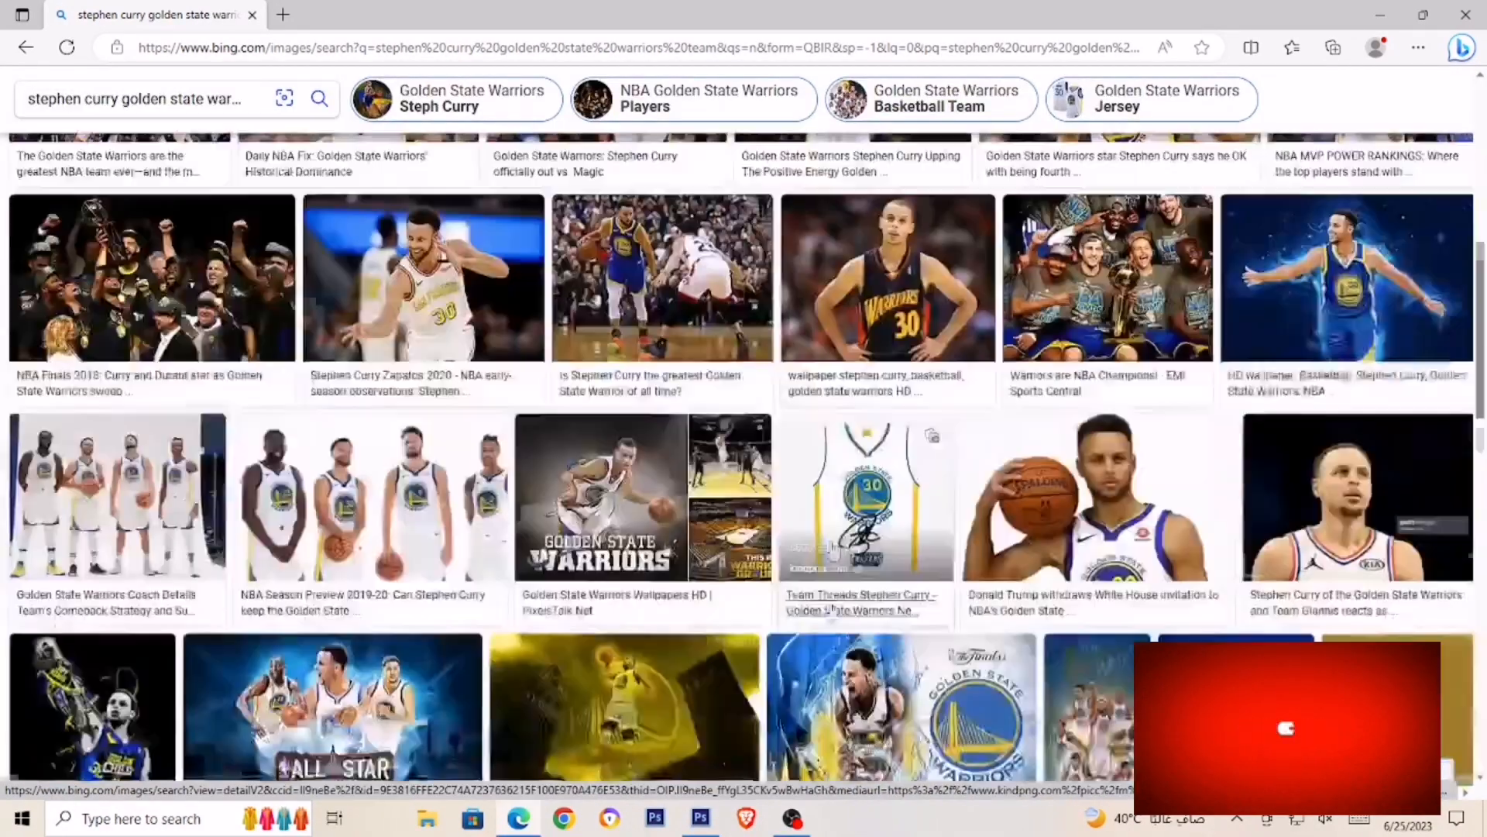
scroll(979, 577, "down", 6)
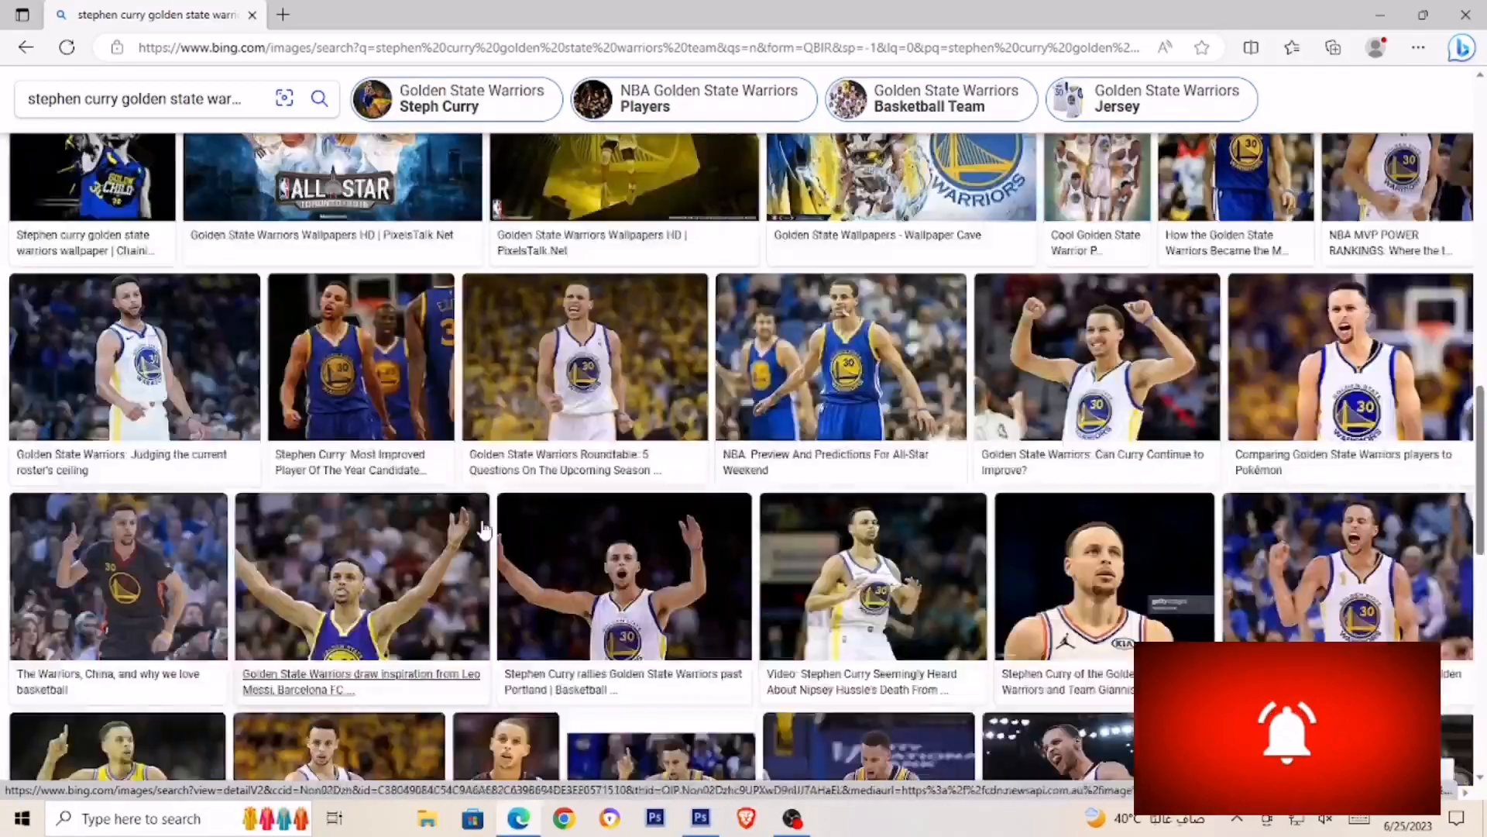
scroll(1162, 465, "up", 7)
left_click(1375, 351)
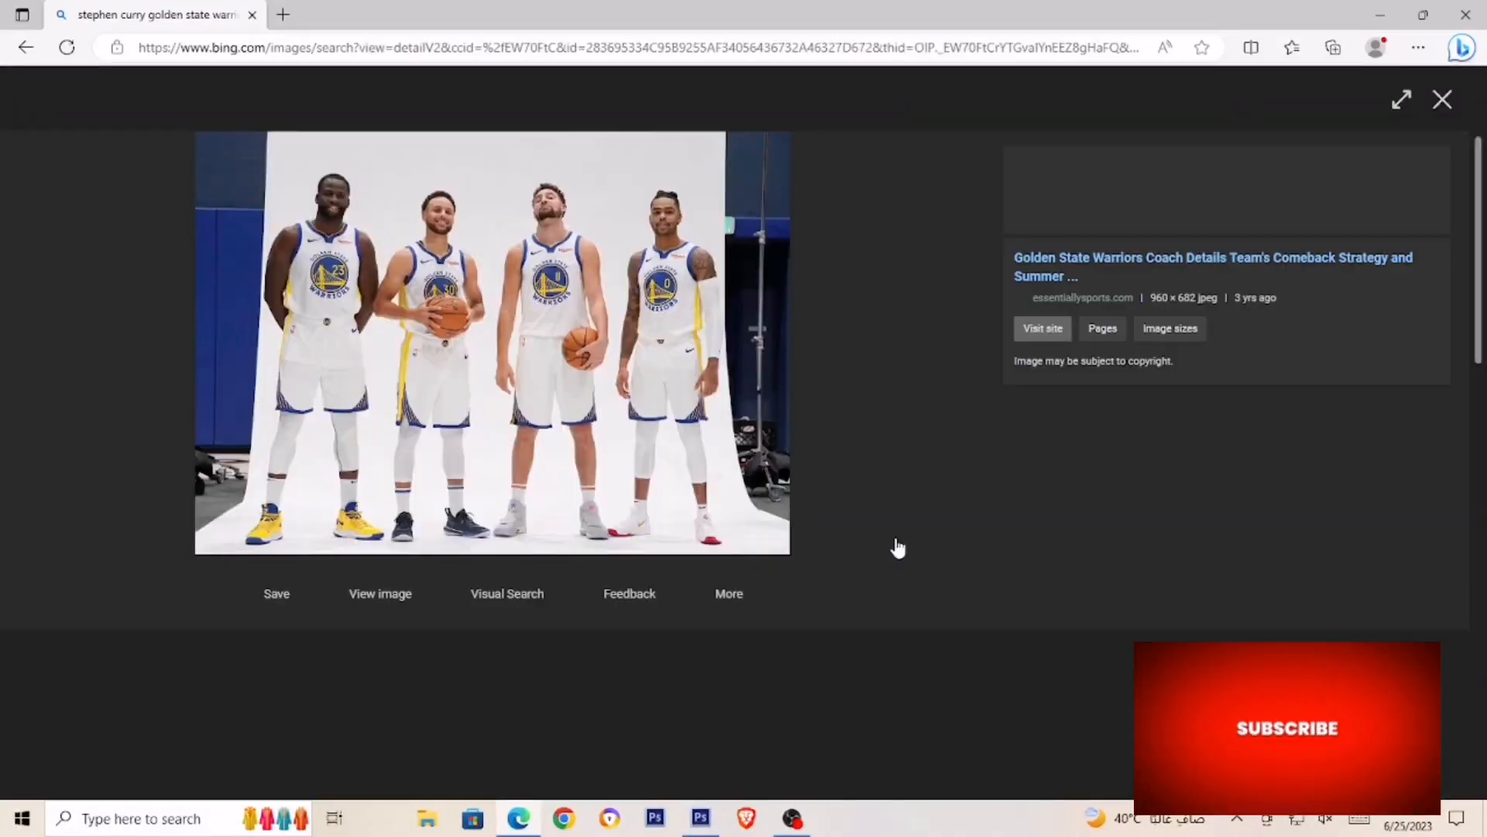
Browse the related images for a full-length Golden State Warriors group photo that suits the composite
scroll(906, 542, "down", 4)
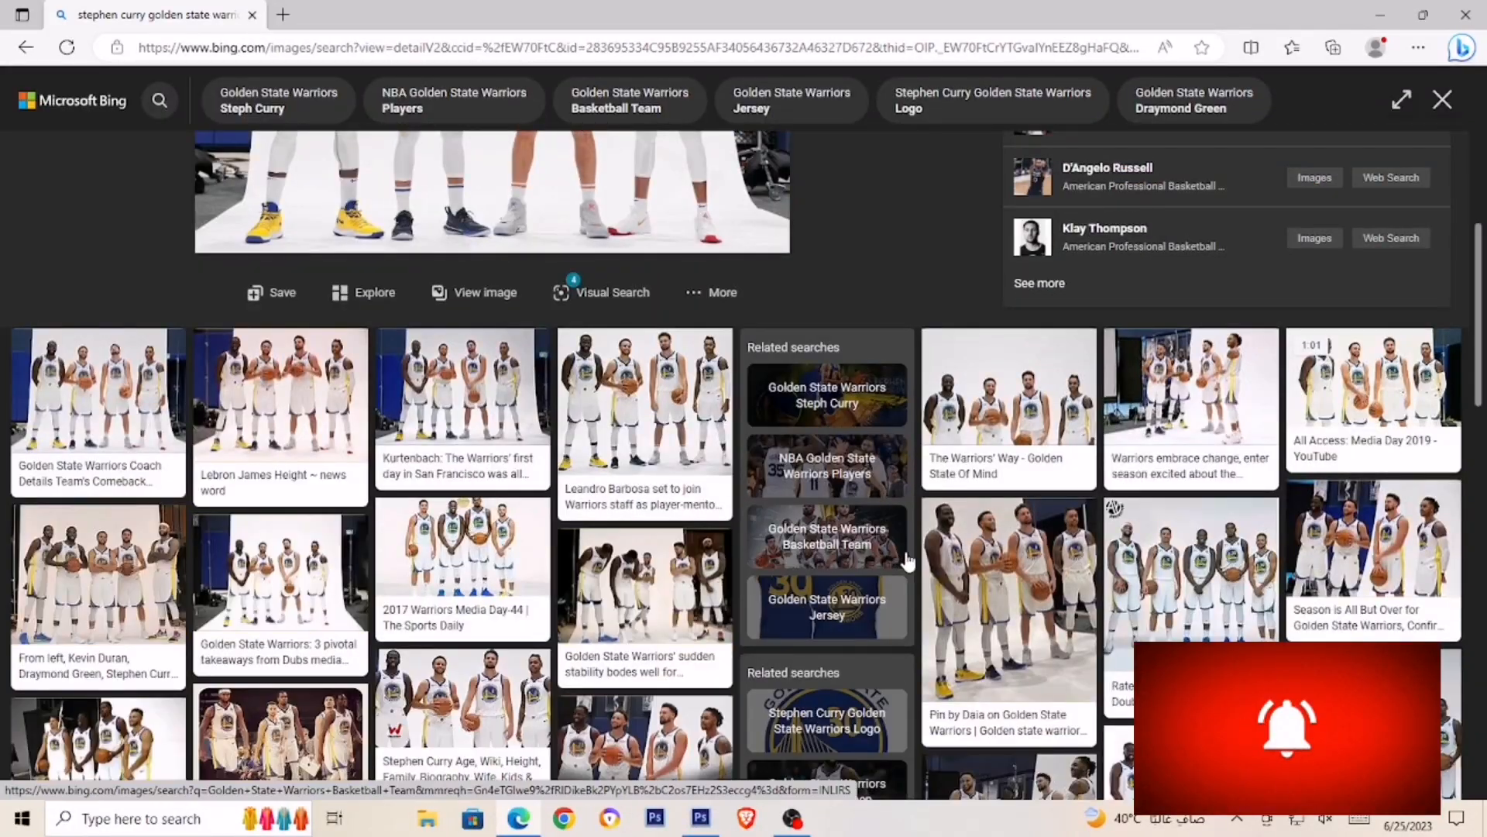
scroll(909, 560, "down", 4)
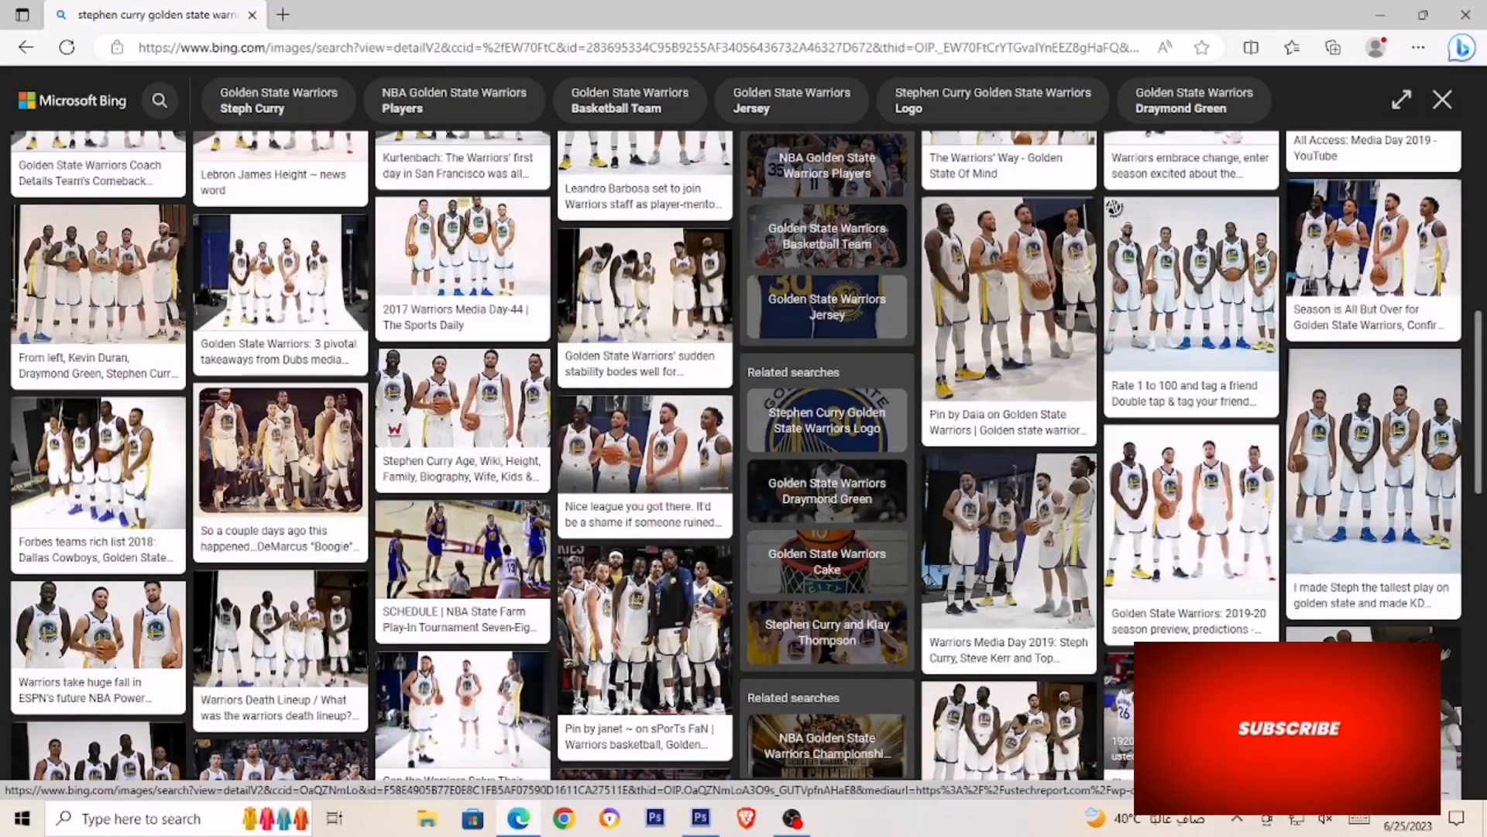
left_click(1191, 535)
scroll(47, 561, "down", 3)
scroll(79, 551, "down", 3)
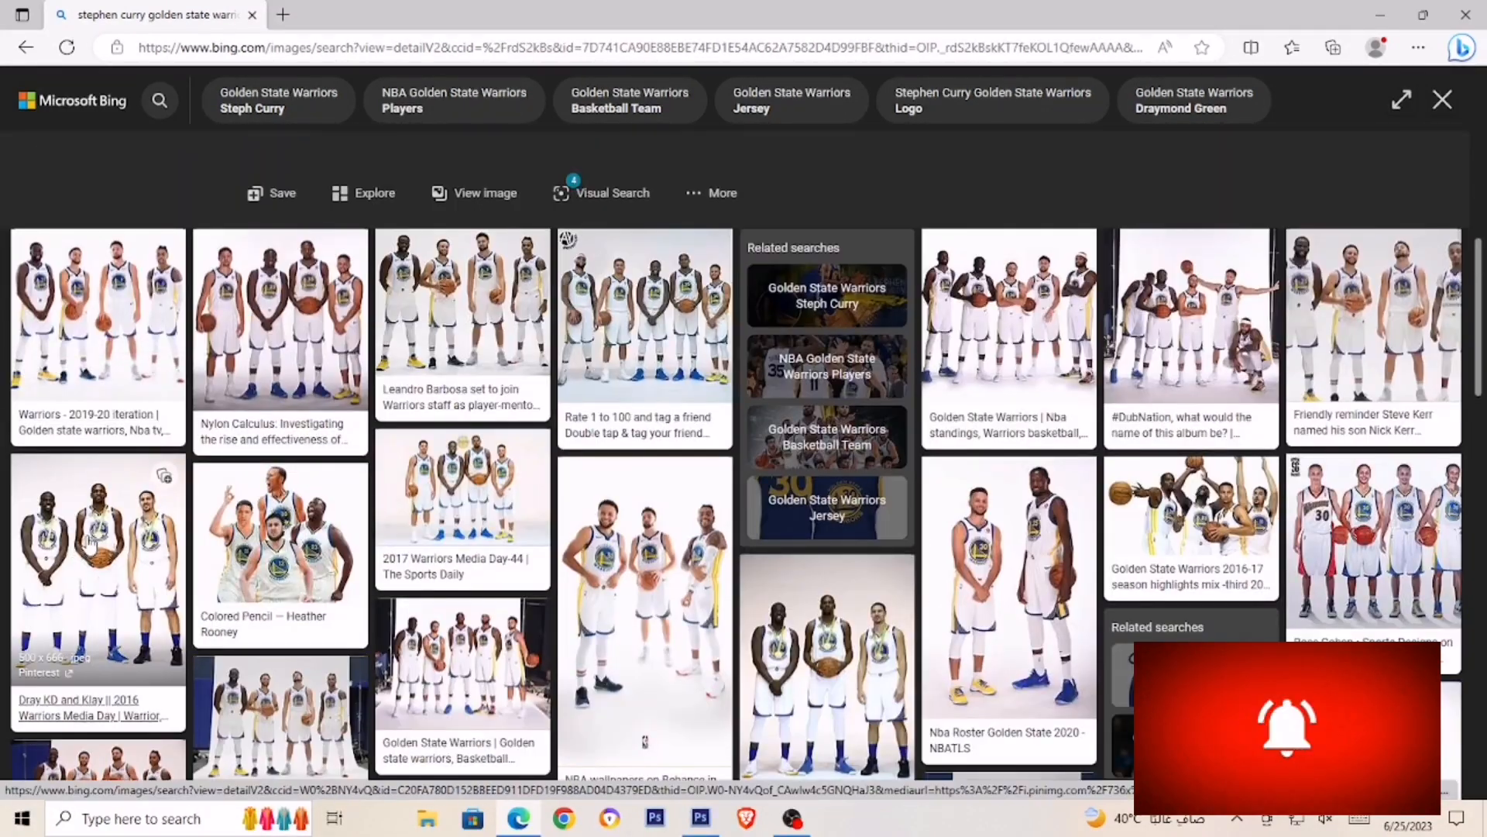
scroll(80, 552, "up", 1)
left_click(1371, 419)
scroll(750, 480, "down", 5)
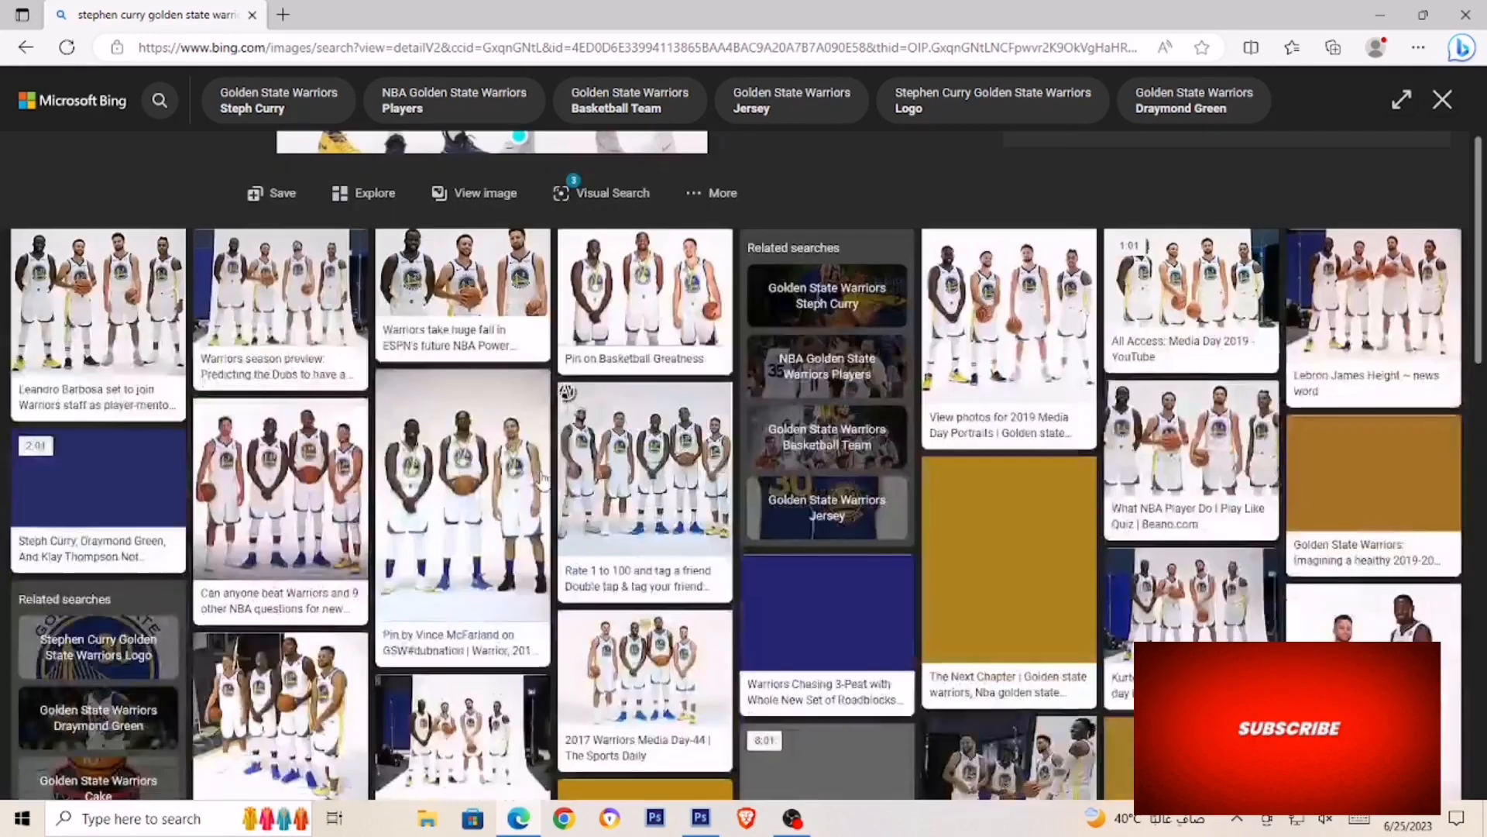
scroll(742, 504, "down", 2)
scroll(741, 504, "down", 4)
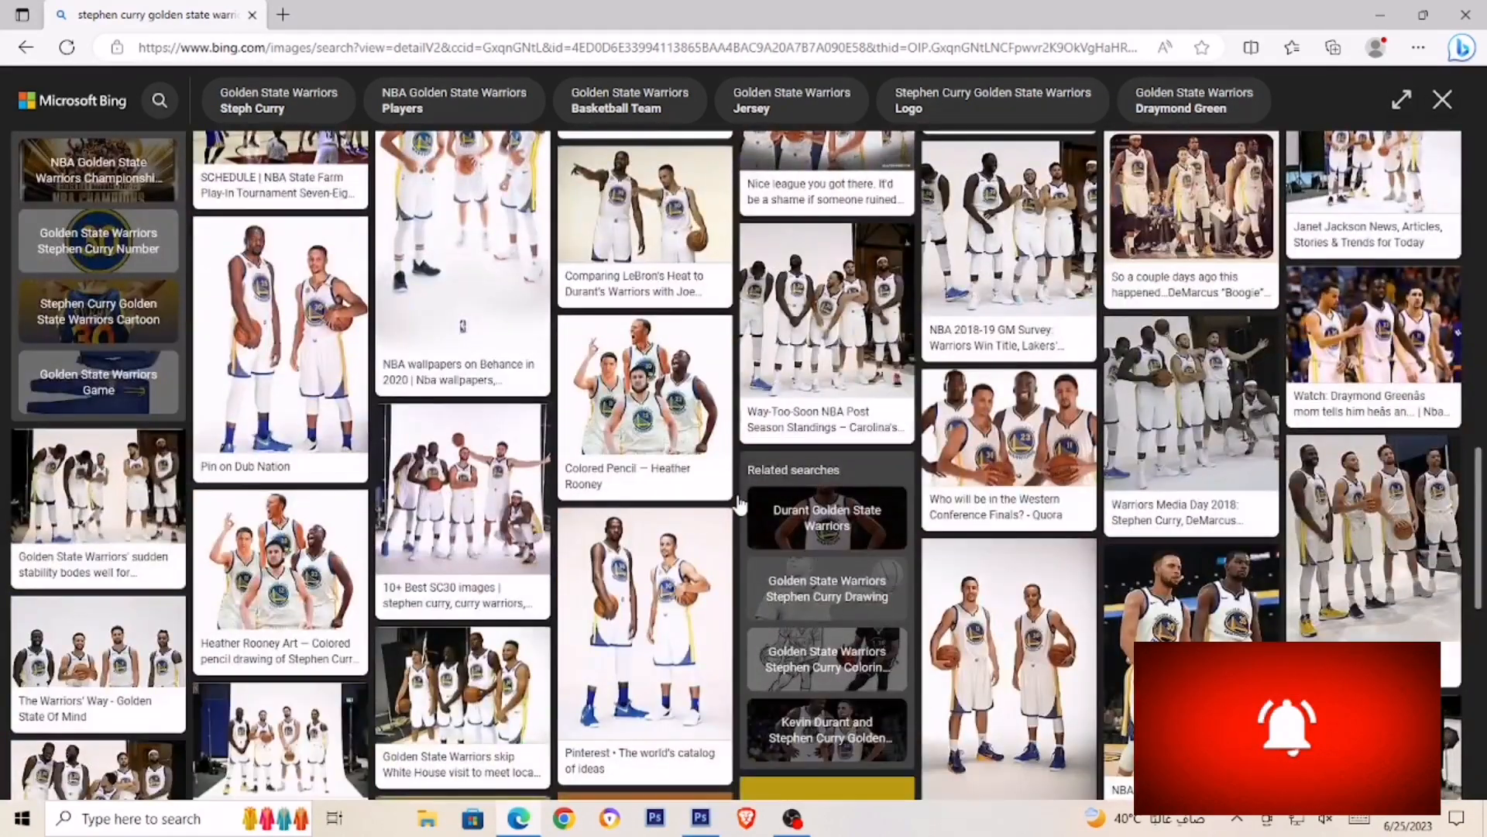
scroll(742, 505, "down", 15)
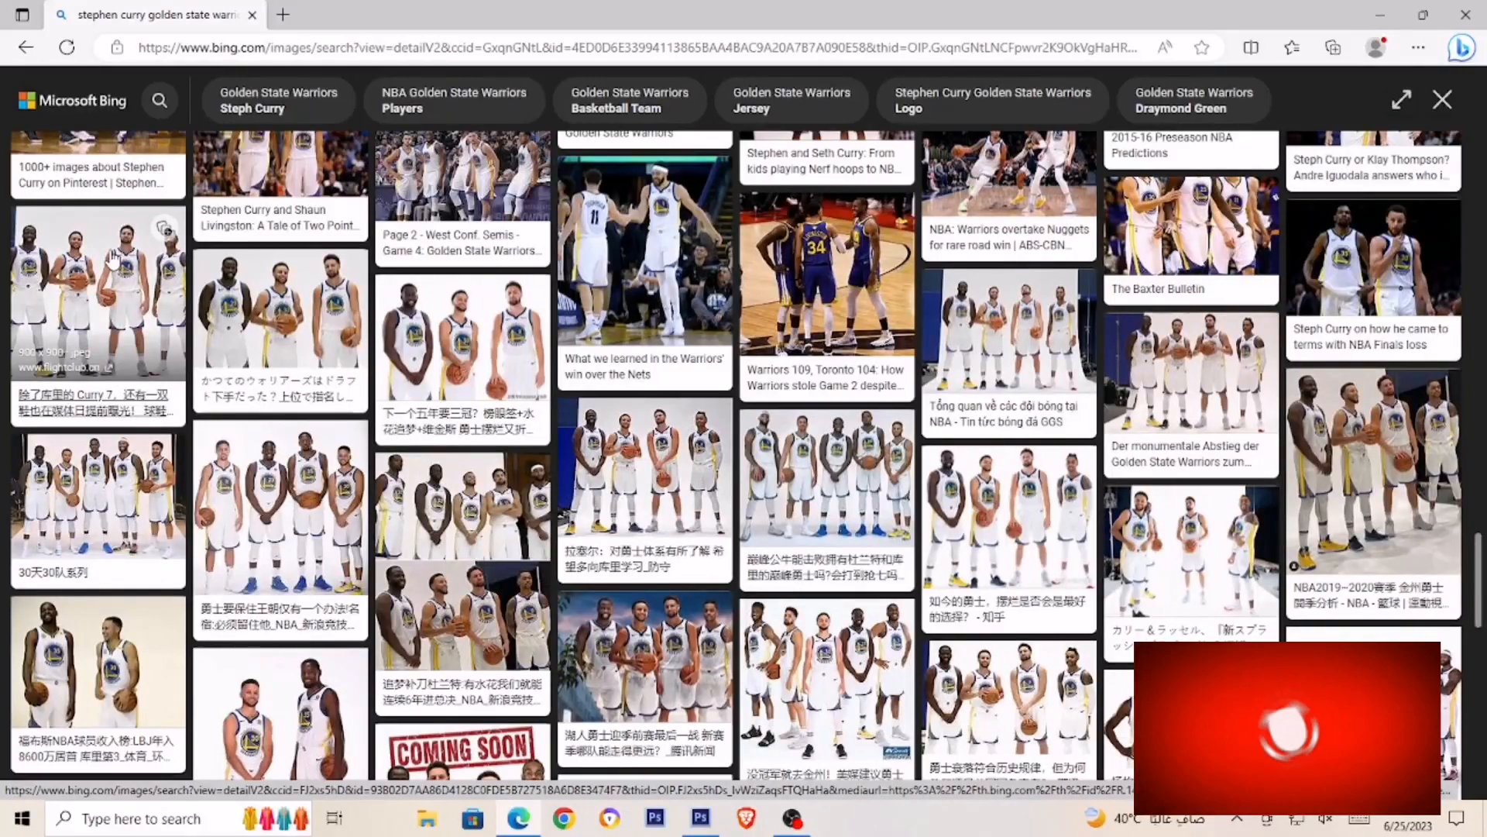
left_click(1185, 554)
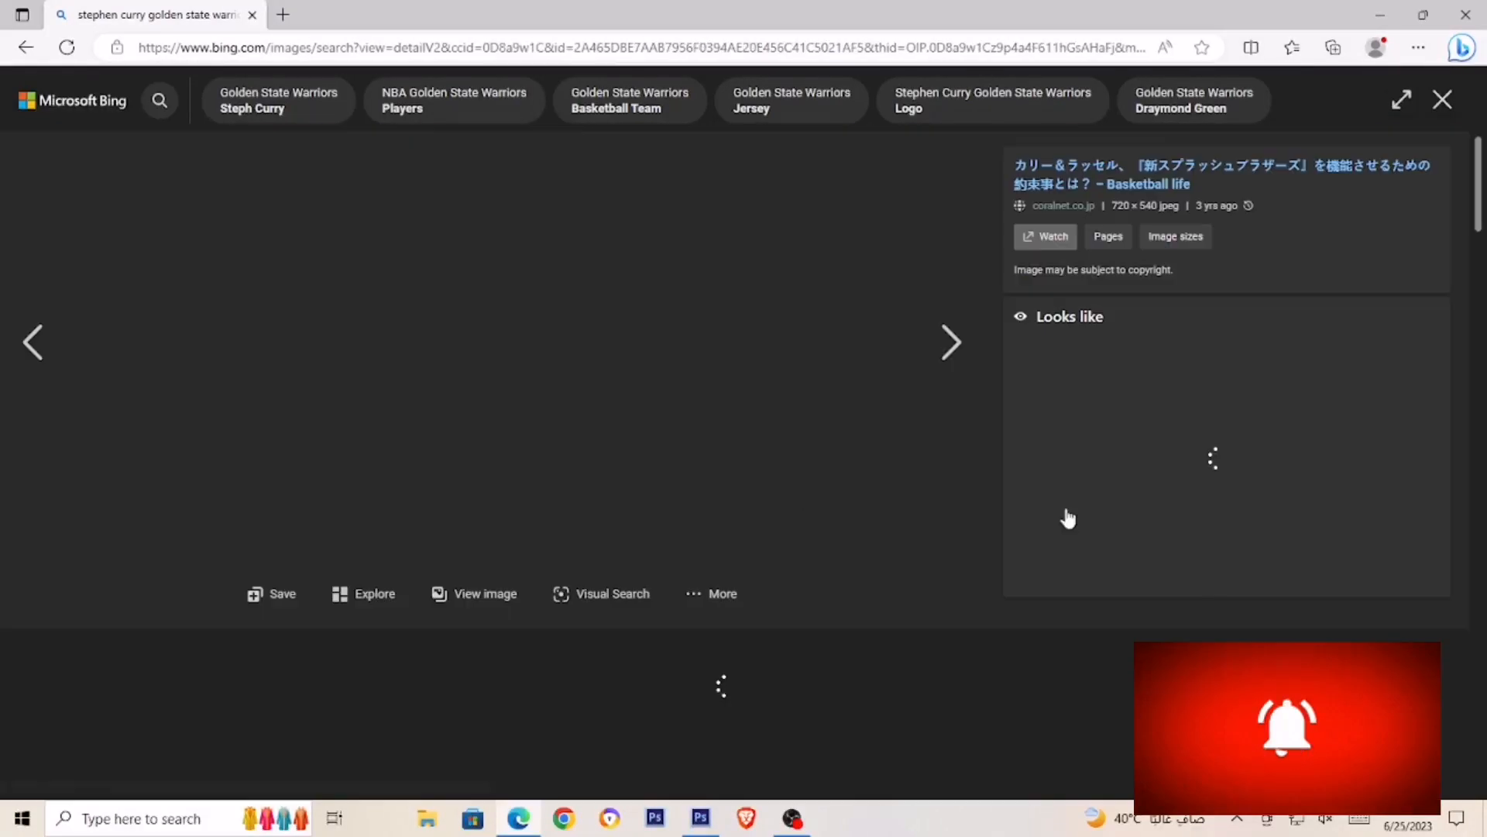
scroll(664, 465, "down", 10)
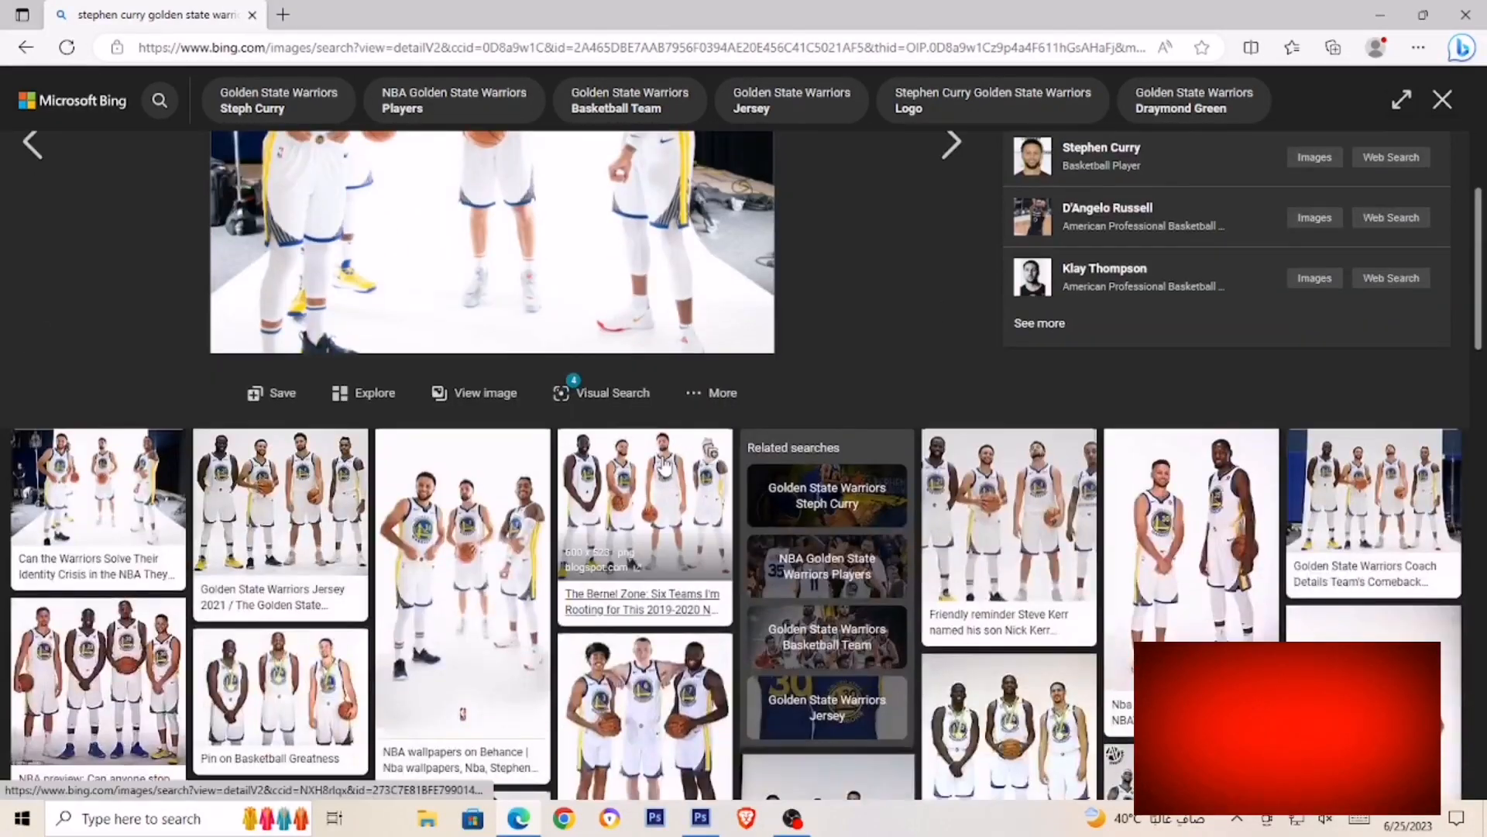
scroll(664, 465, "down", 15)
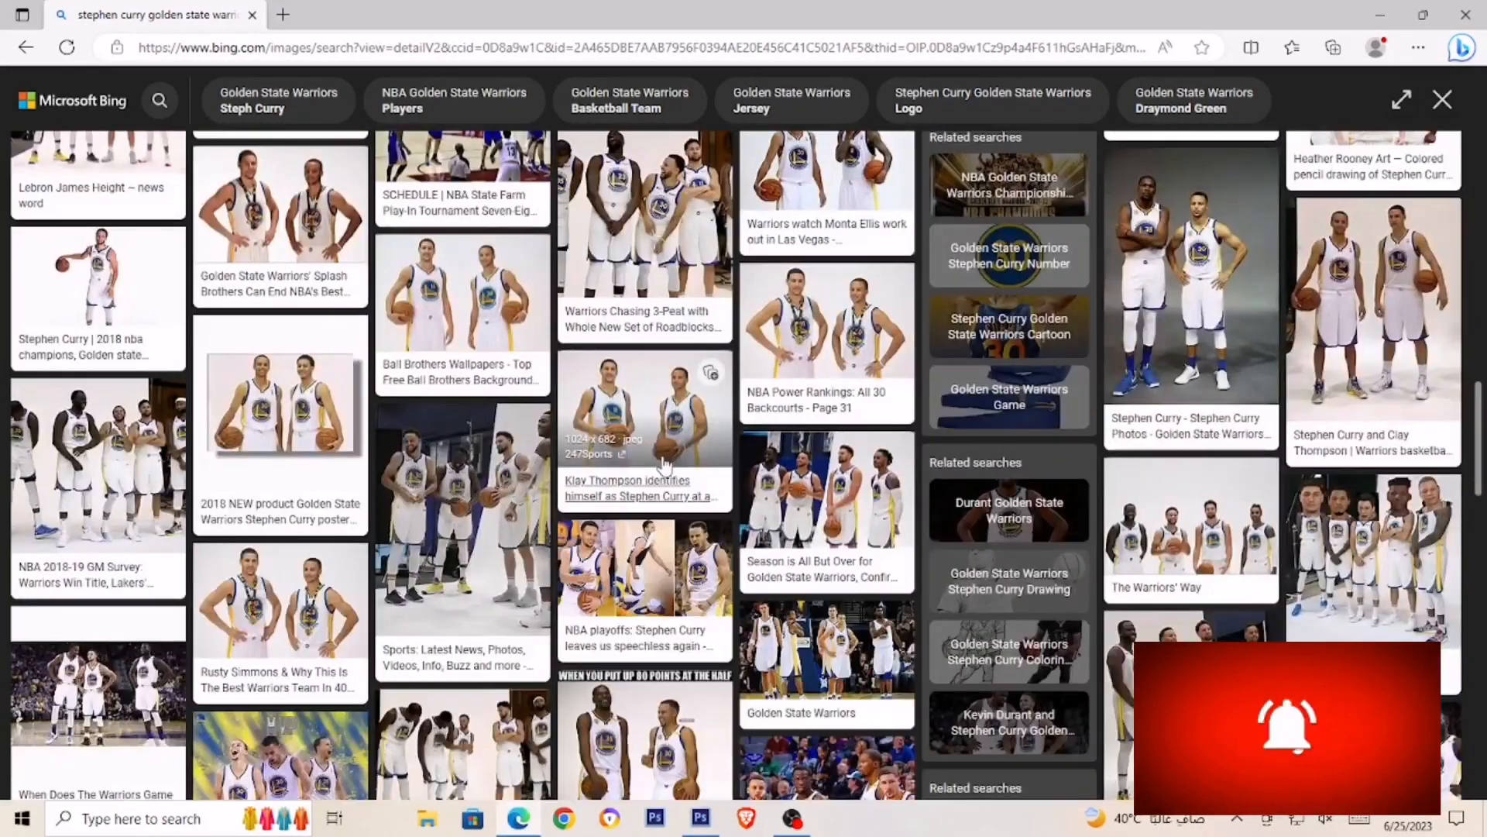
scroll(767, 548, "down", 10)
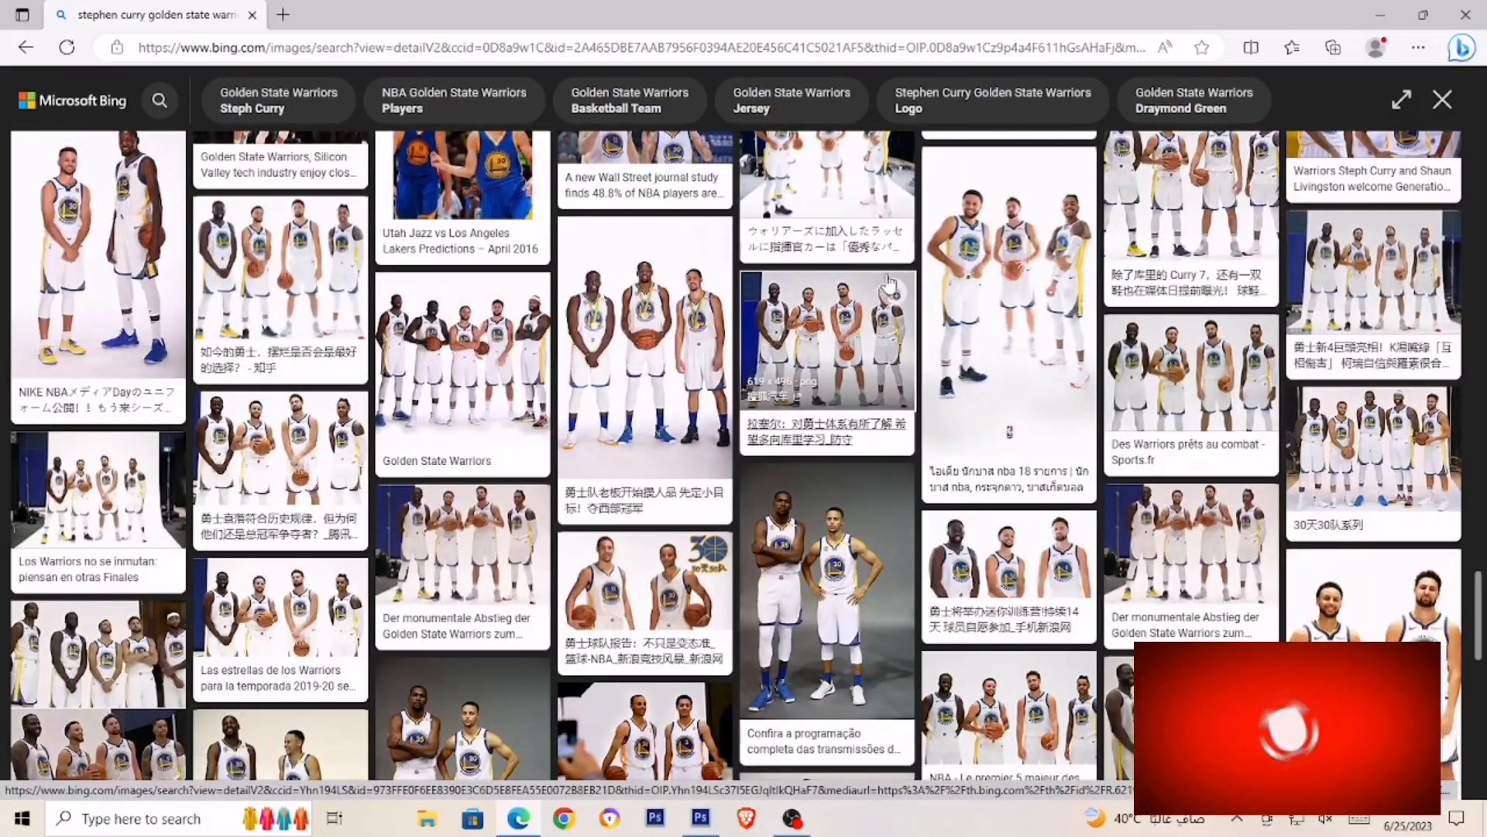
Open the four-player team photo with the blue side curtain and save it to the Desktop as PNG image R
left_click(841, 325)
right_click(596, 280)
left_click(663, 320)
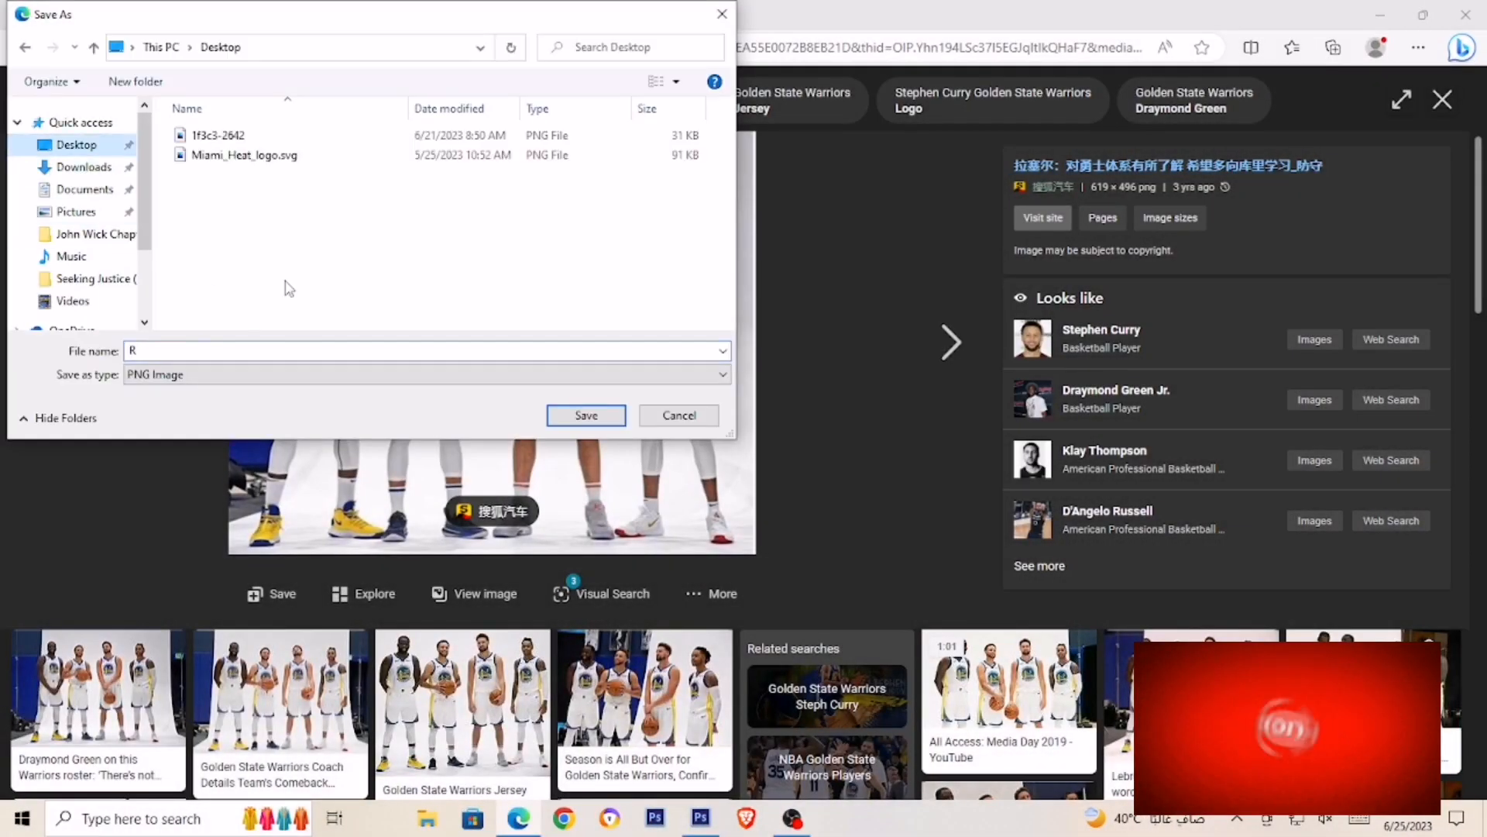
key("Return")
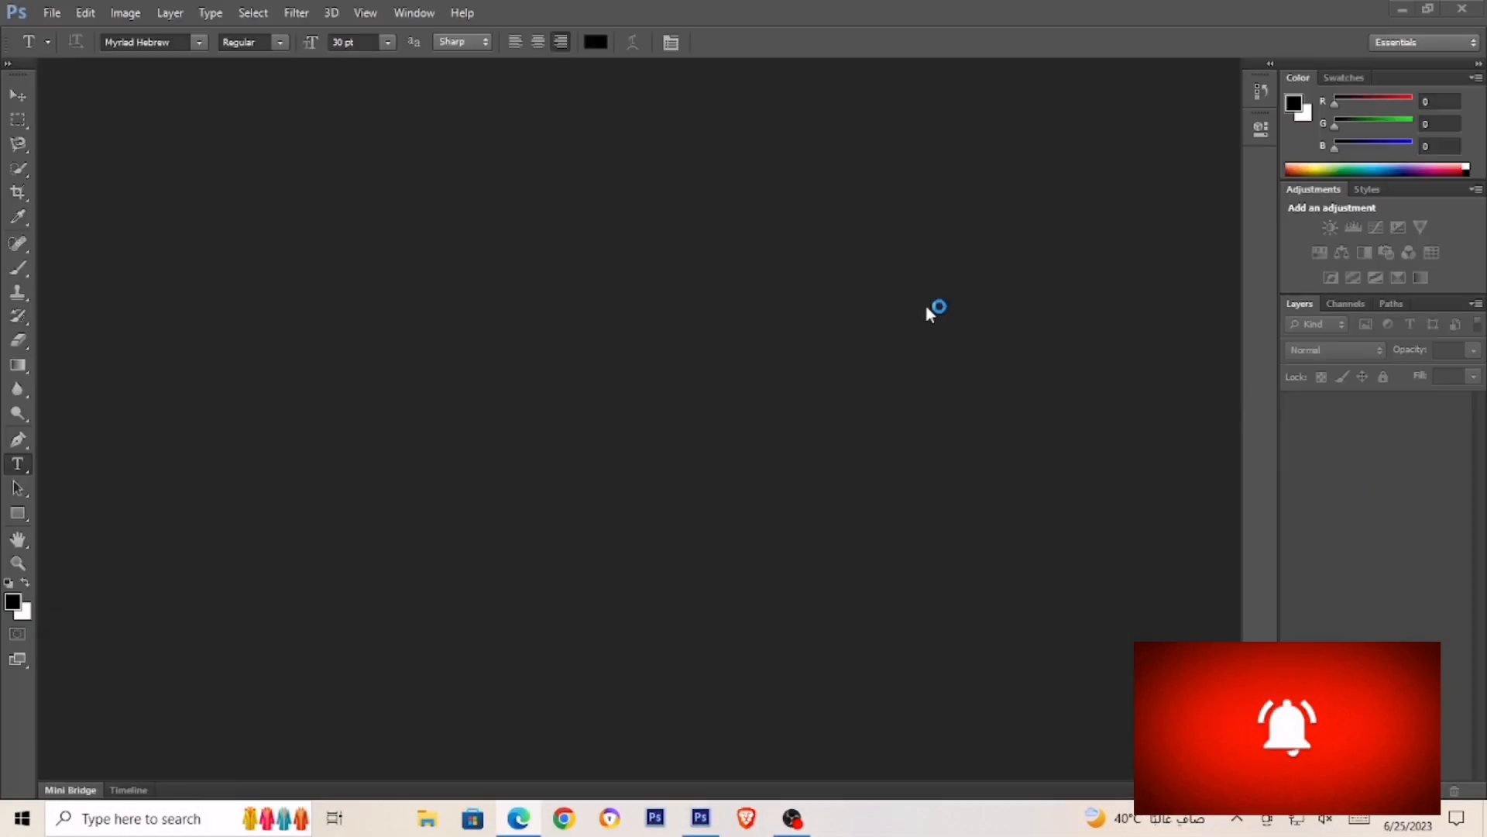
In Photoshop, create a 750 × 650 pixel RGB document at 28.346 pixels/centimeter with a white background
left_click(63, 15)
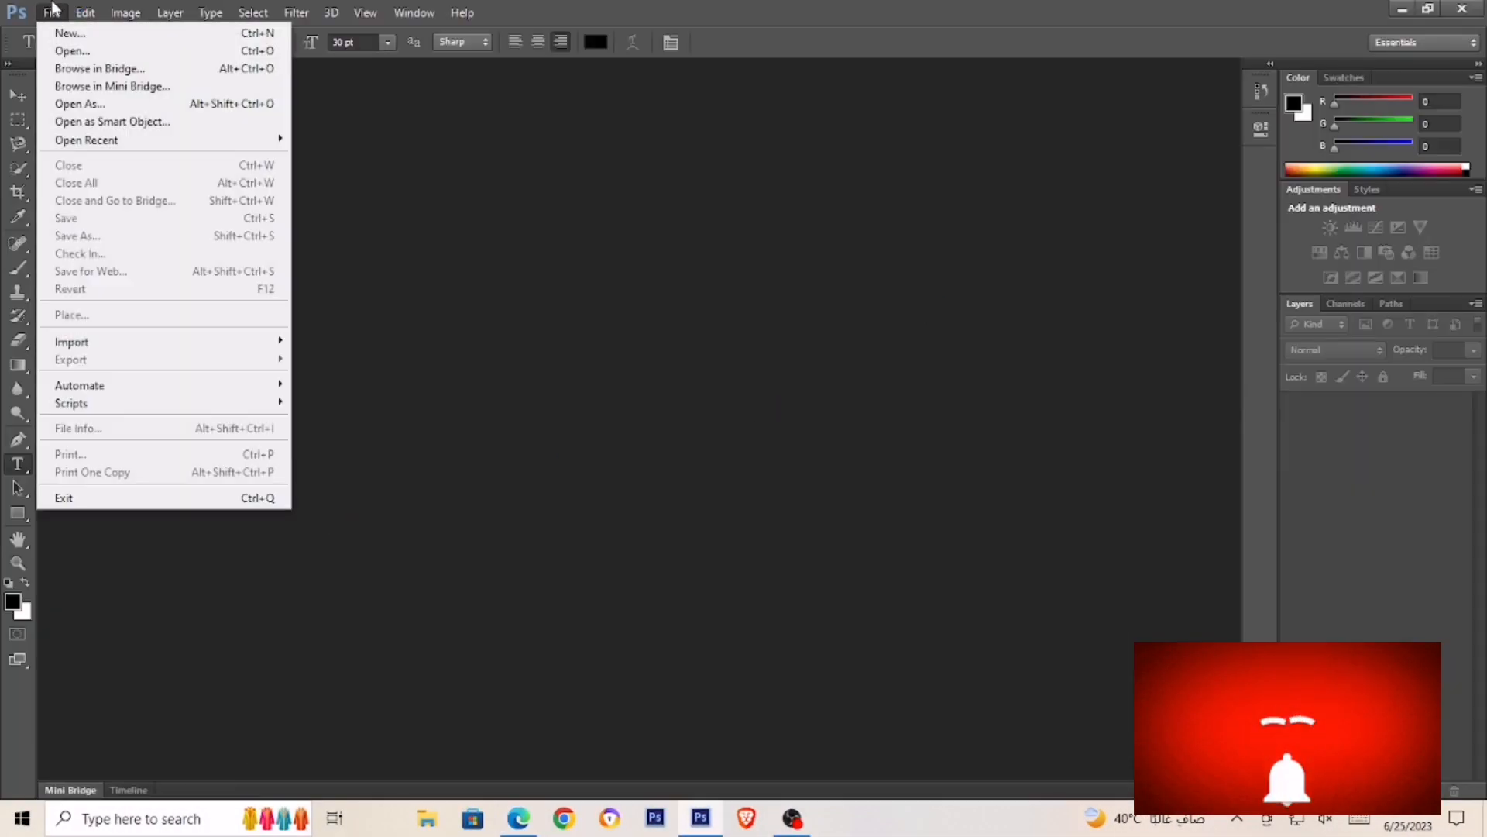
left_click(68, 46)
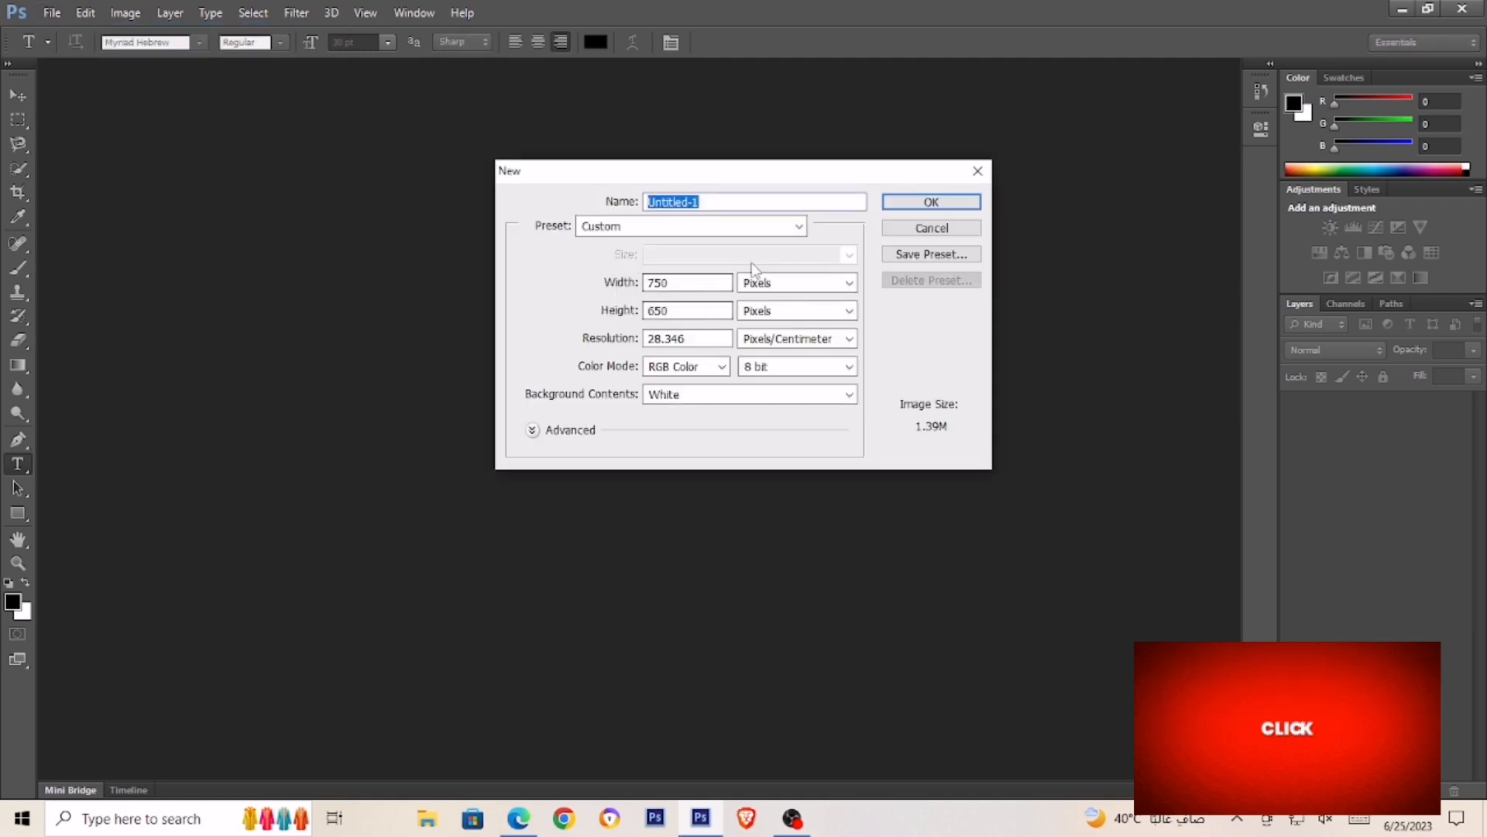
left_click(927, 203)
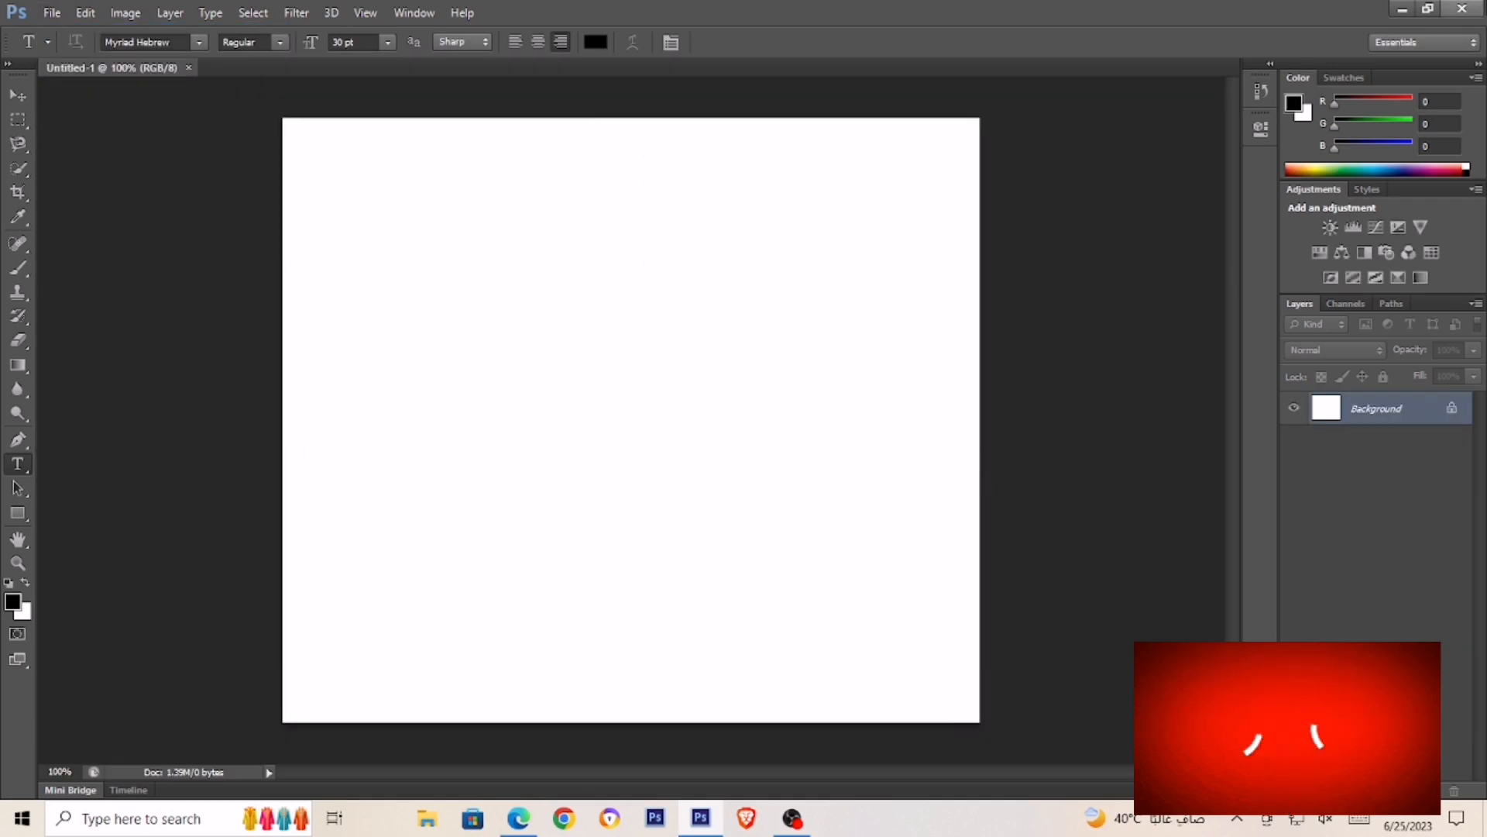
Place the desktop image R in the document, enlarged and shifted slightly left so it covers the whole canvas
left_click(1402, 9)
left_click_drag(529, 224, 705, 313)
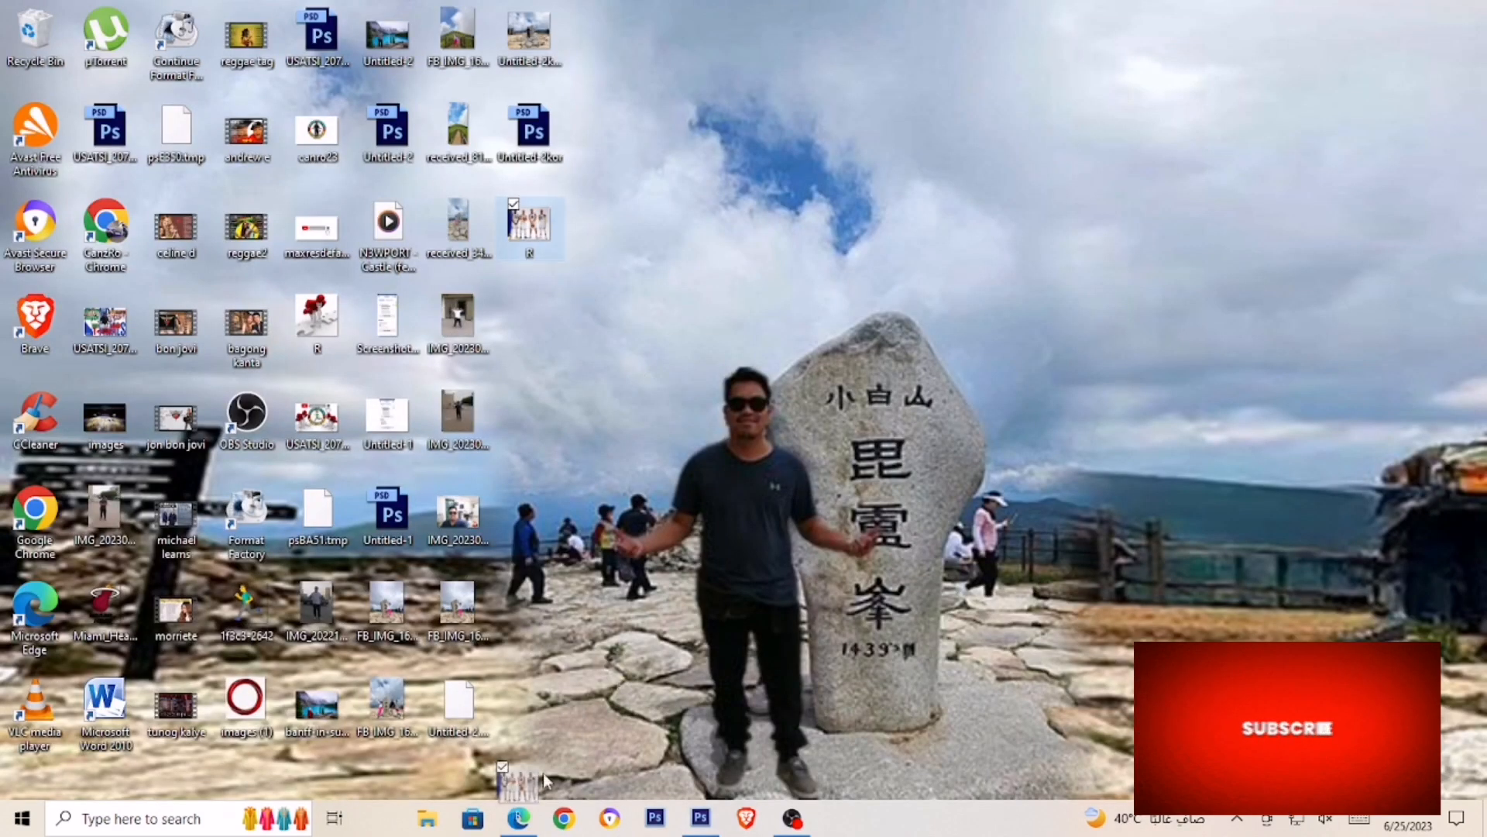
left_click_drag(542, 773, 643, 487)
left_click_drag(858, 262, 1038, 120)
left_click(935, 41)
key("t")
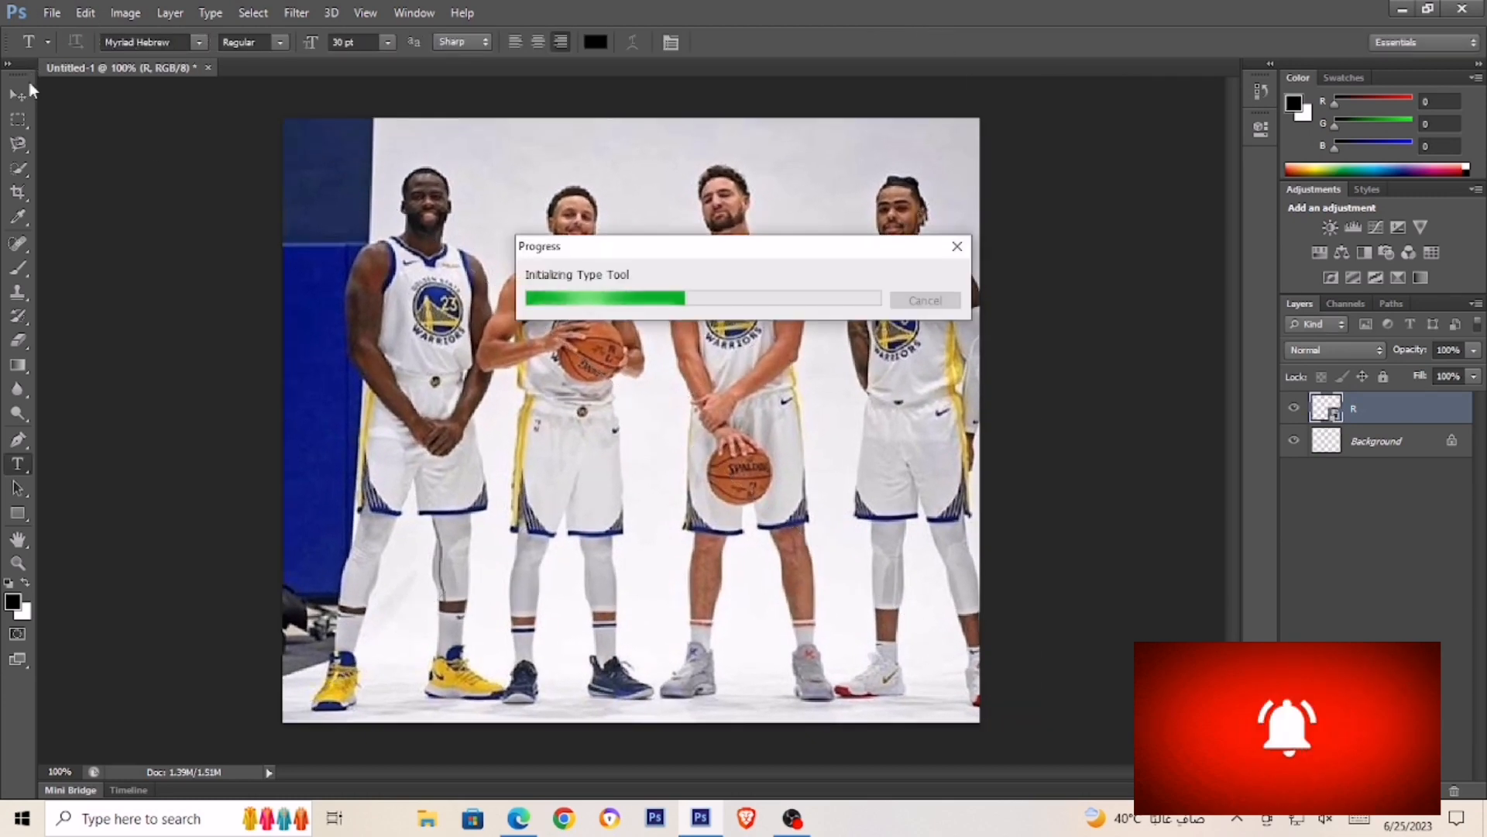
left_click(17, 94)
left_click_drag(770, 319, 743, 329)
Place the desktop photo IMG_20221117_071318 of the man in the cap as a layer above the team image
left_click(1401, 9)
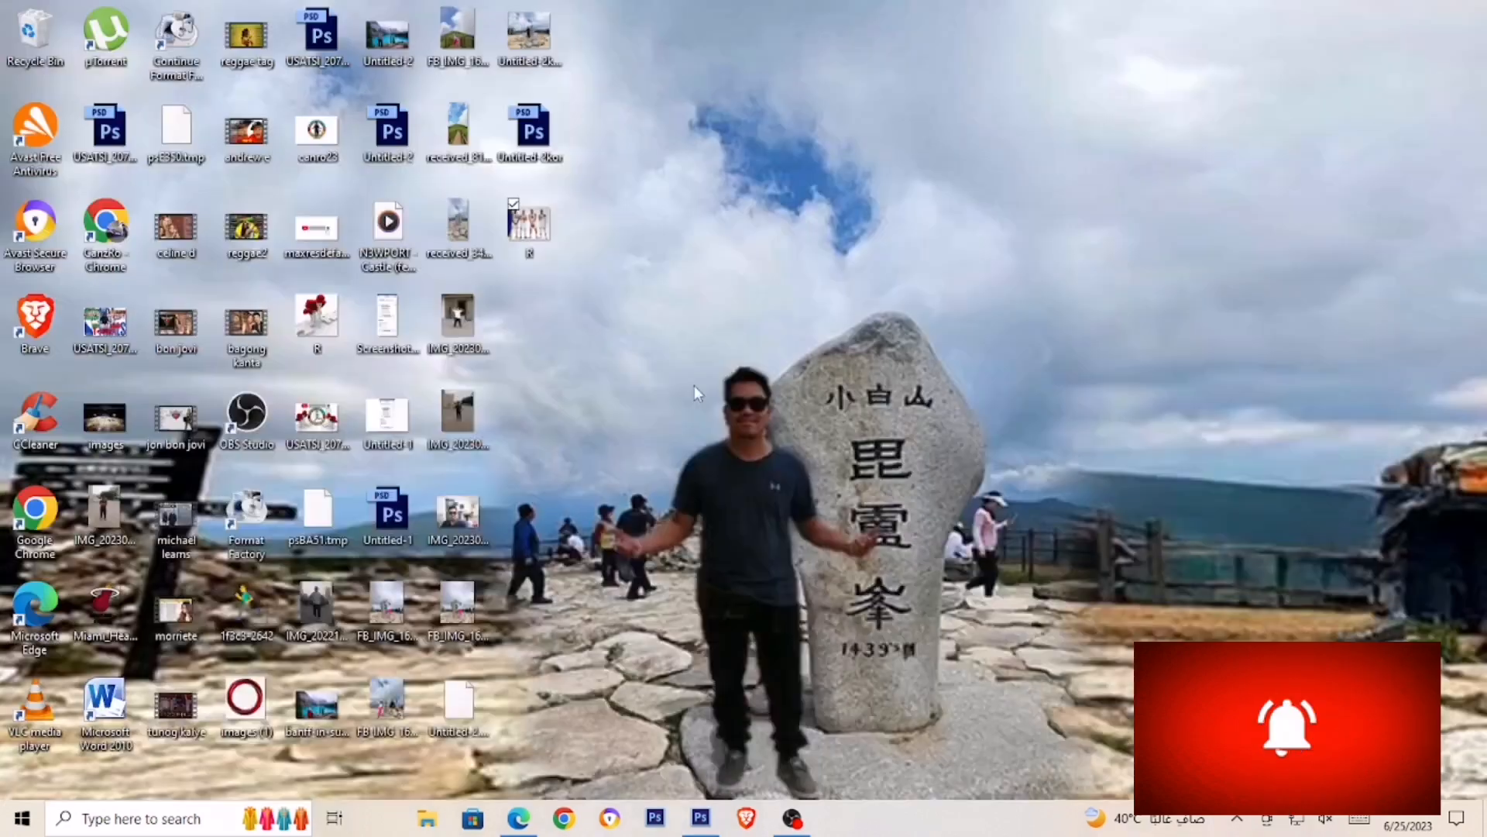
right_click(480, 257)
left_click(685, 312)
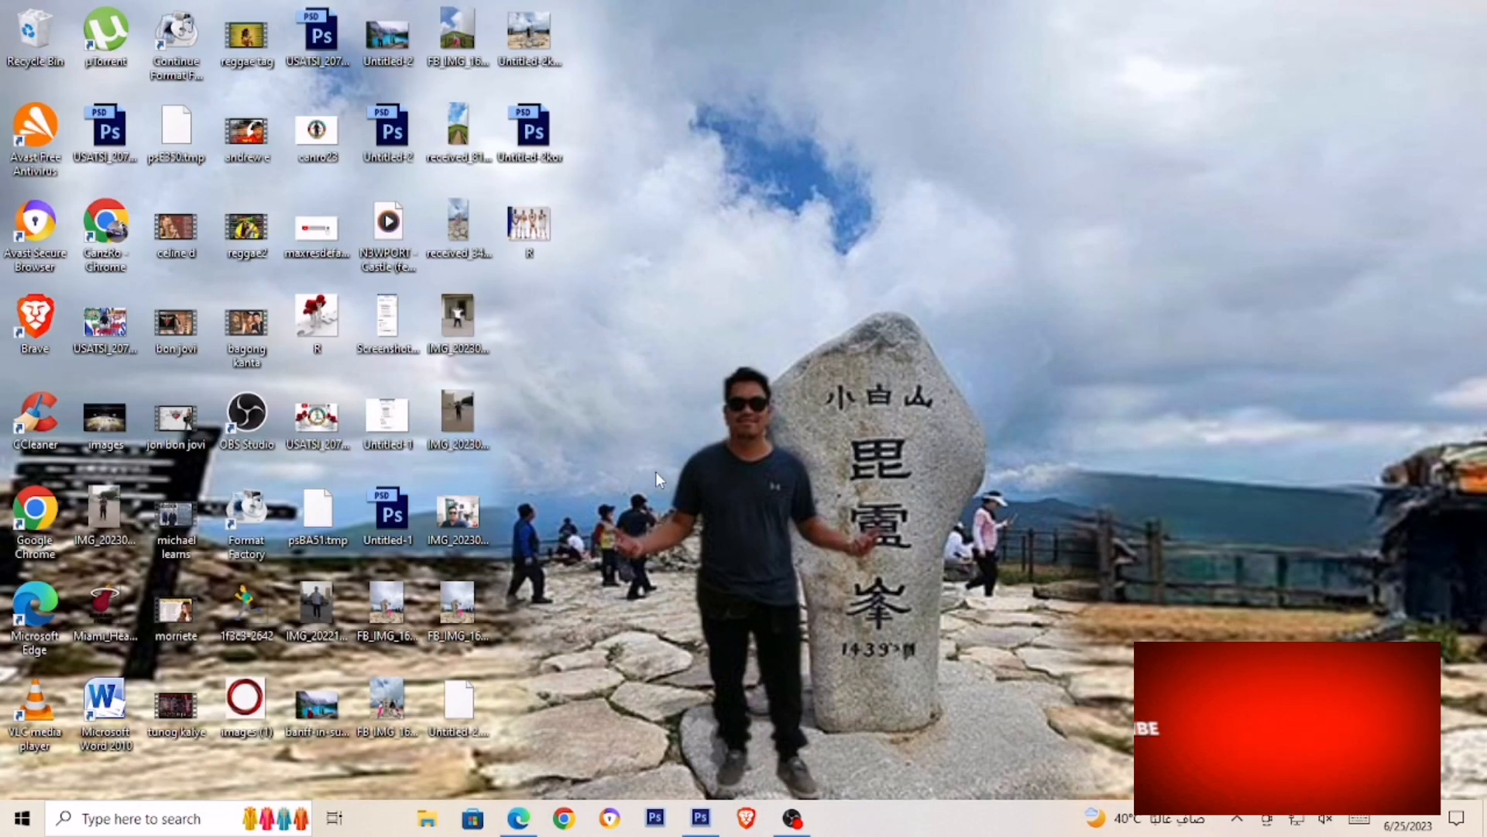
left_click(700, 818)
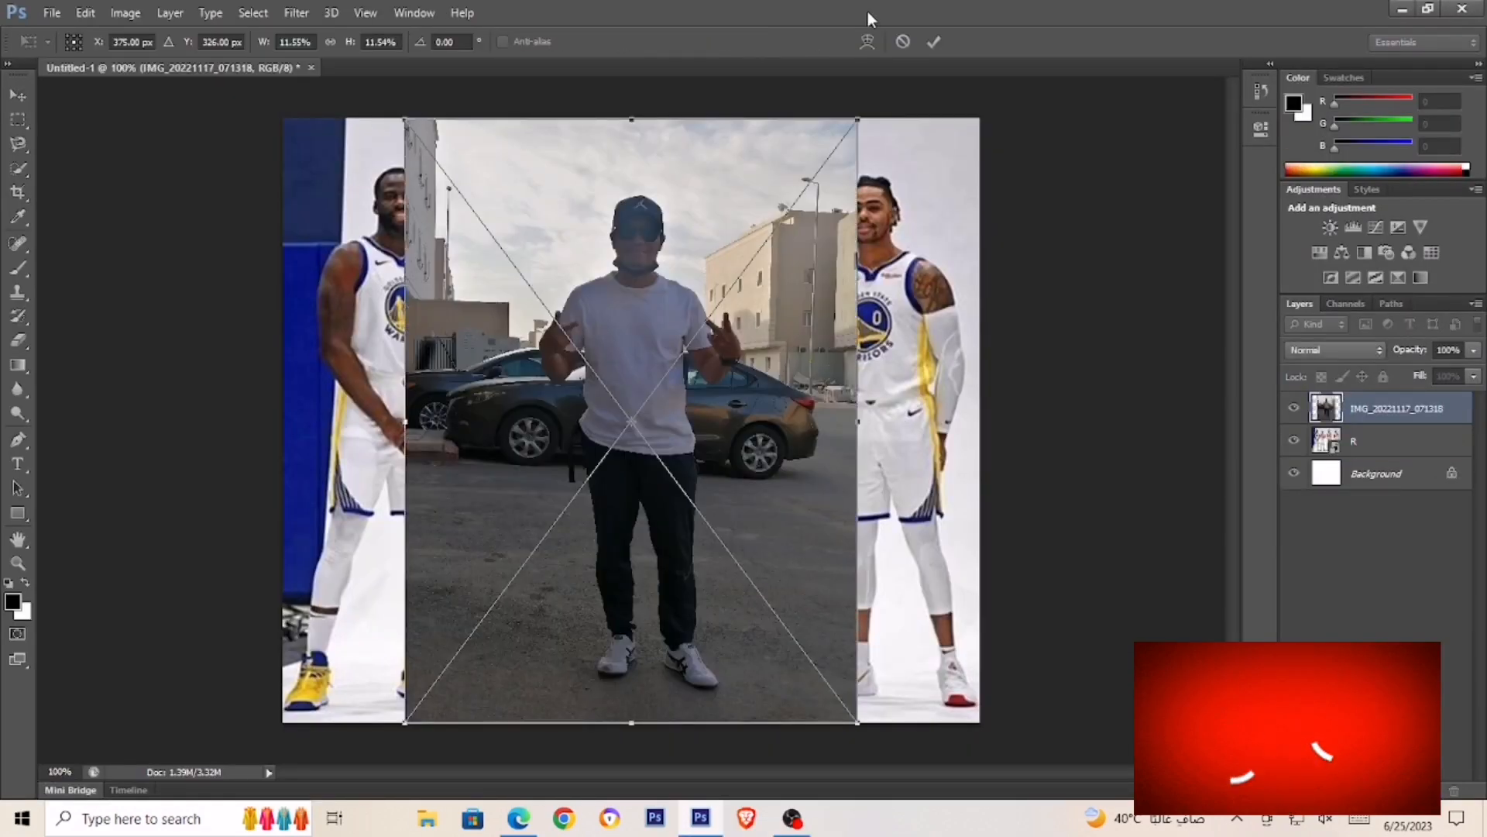
left_click(934, 41)
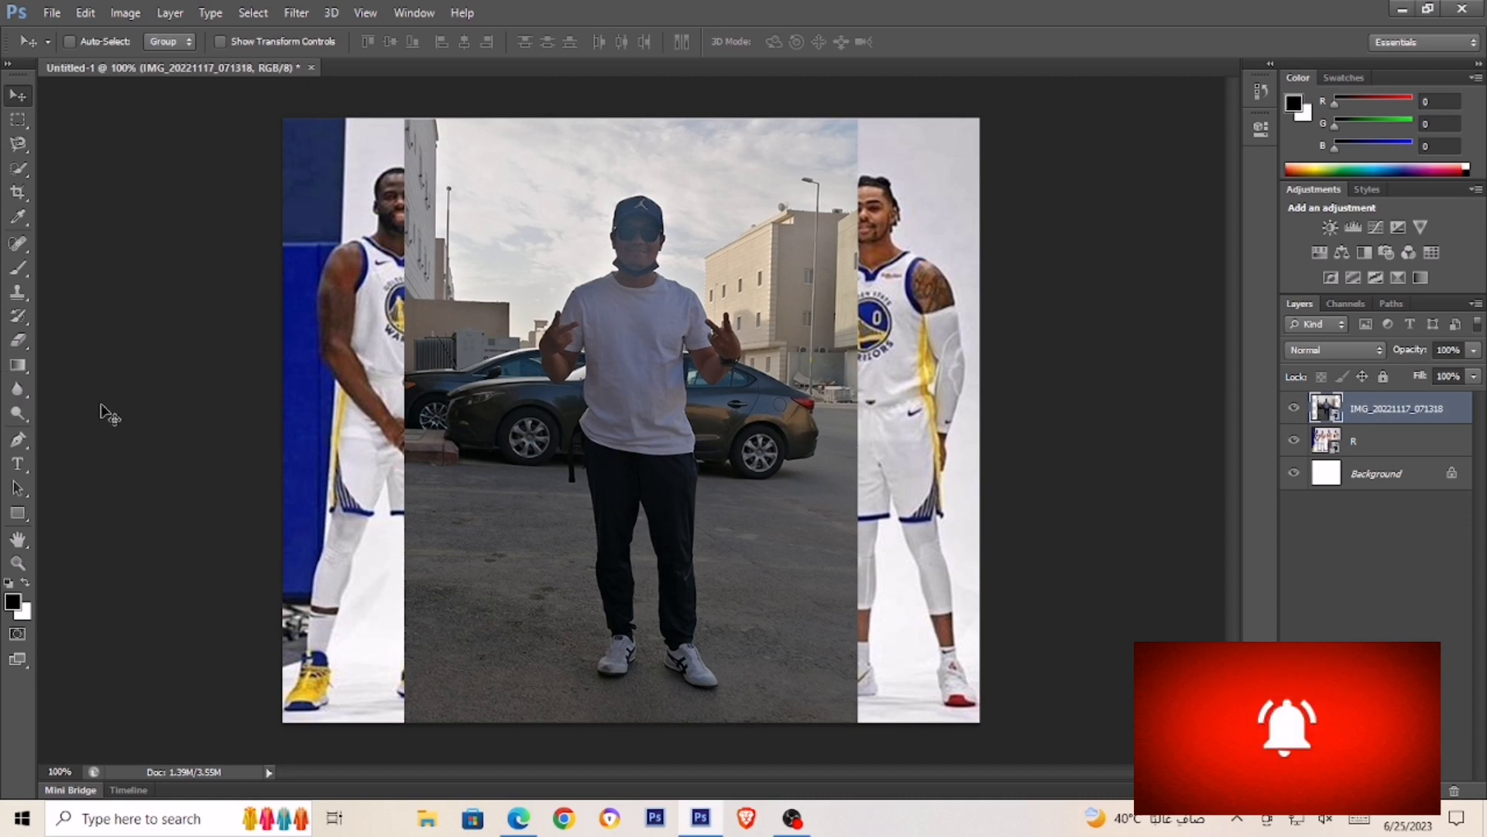
right_click(18, 143)
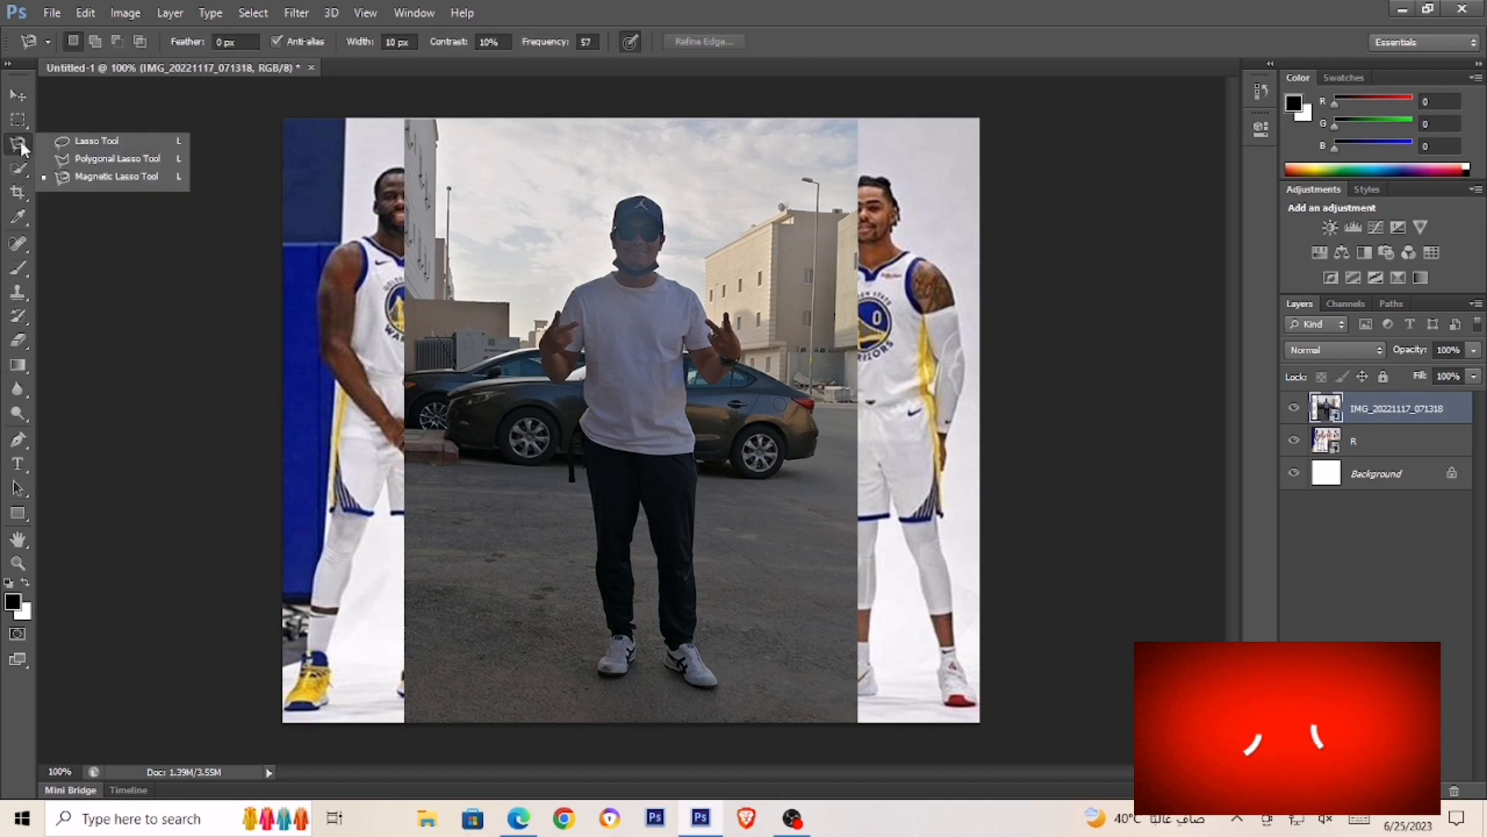
left_click(101, 172)
left_click(18, 119)
left_click_drag(369, 108, 951, 196)
left_click(85, 12)
left_click(101, 33)
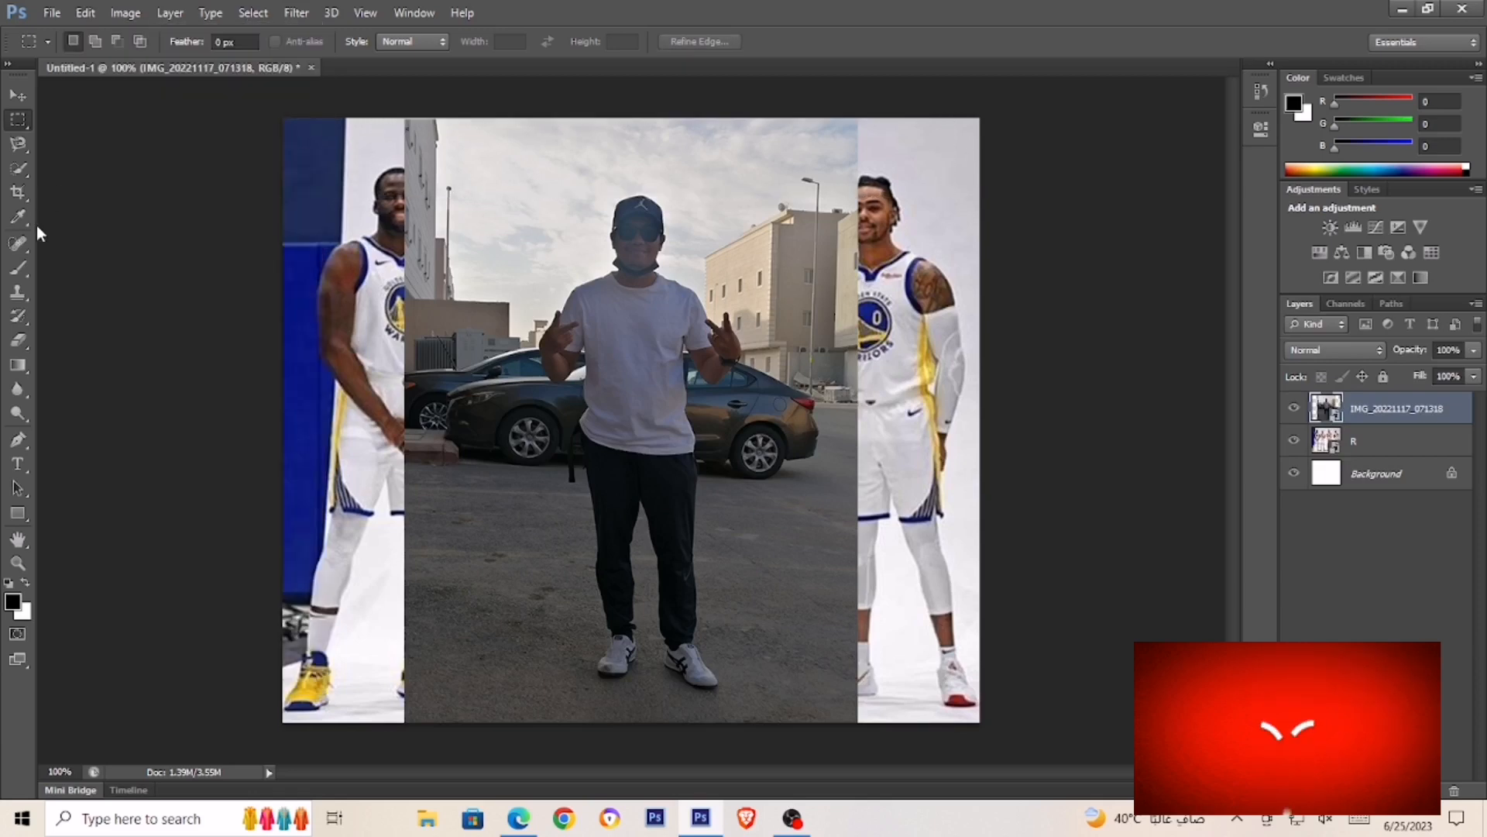
Rasterize the IMG_20221117_071318 layer by applying the Eraser to it, and undo the erased spot
left_click(18, 340)
left_click(589, 260)
left_click(701, 319)
left_click(84, 13)
left_click(365, 205)
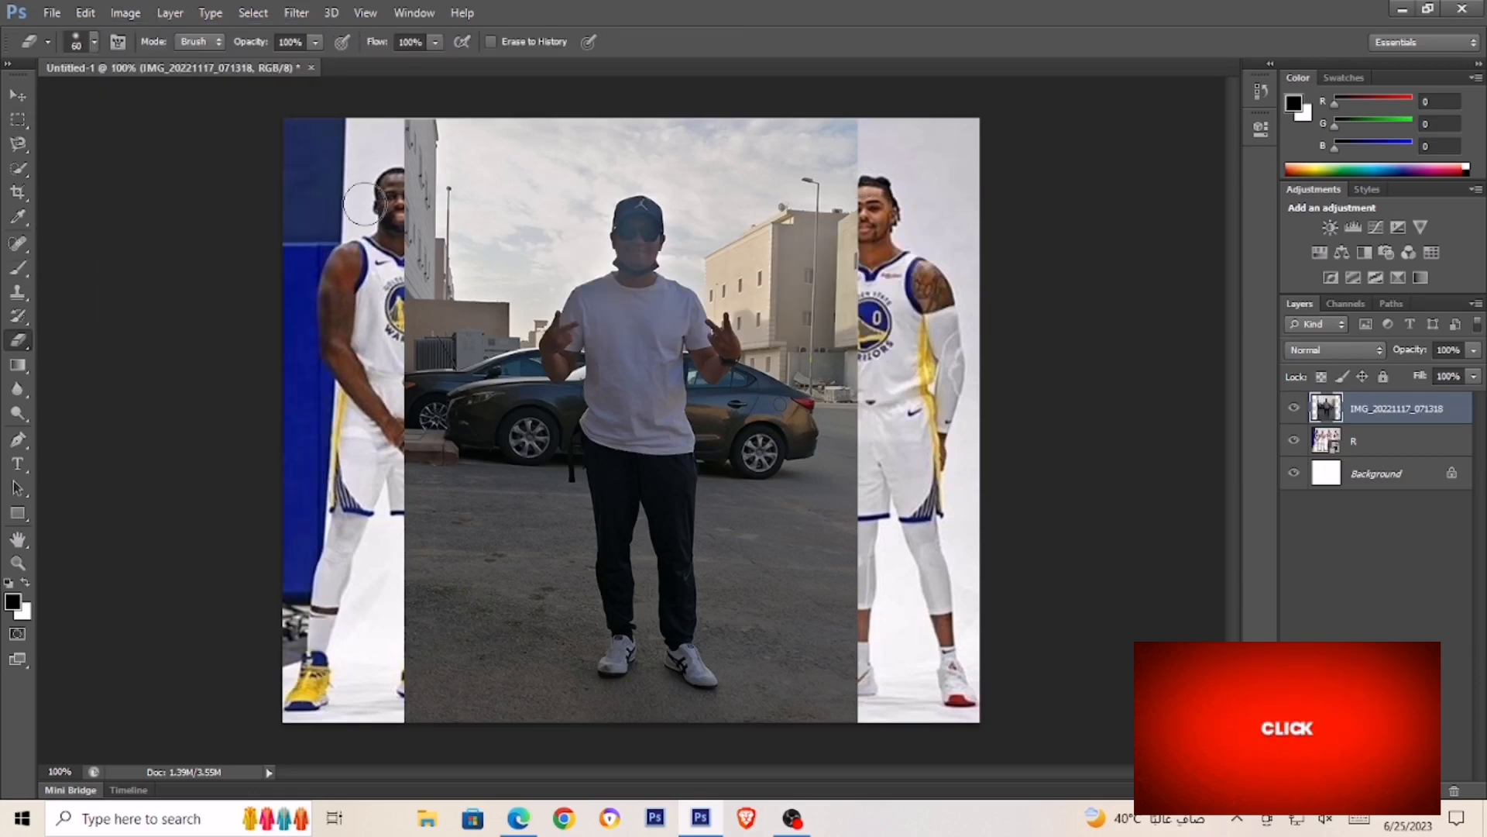
left_click(85, 12)
left_click(35, 97)
Cut the strip of sky above the man's cap from his photo using a rectangular marquee selection
left_click(22, 120)
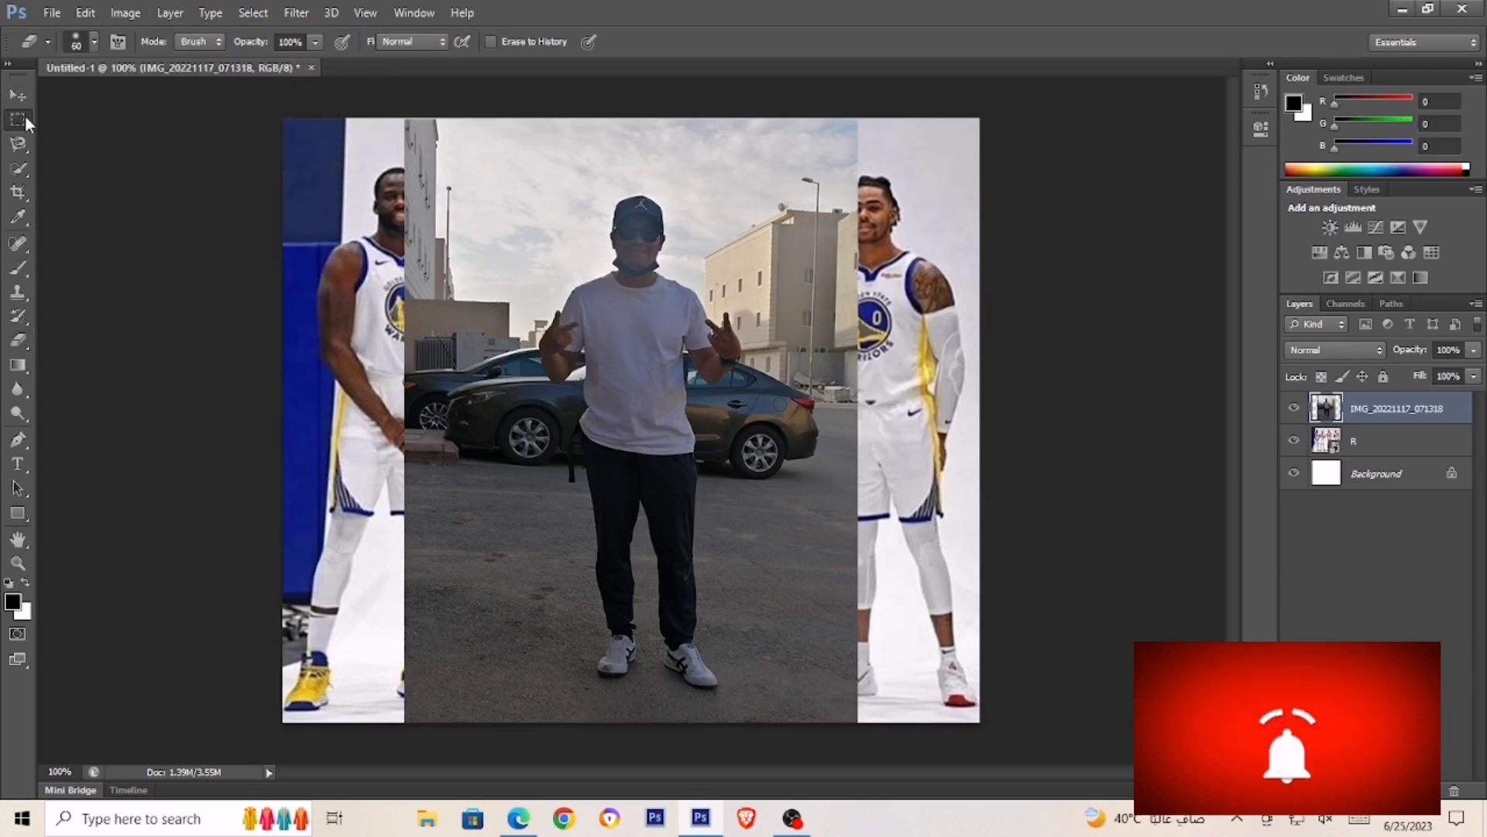
left_click_drag(313, 117, 938, 196)
left_click(87, 13)
left_click(124, 123)
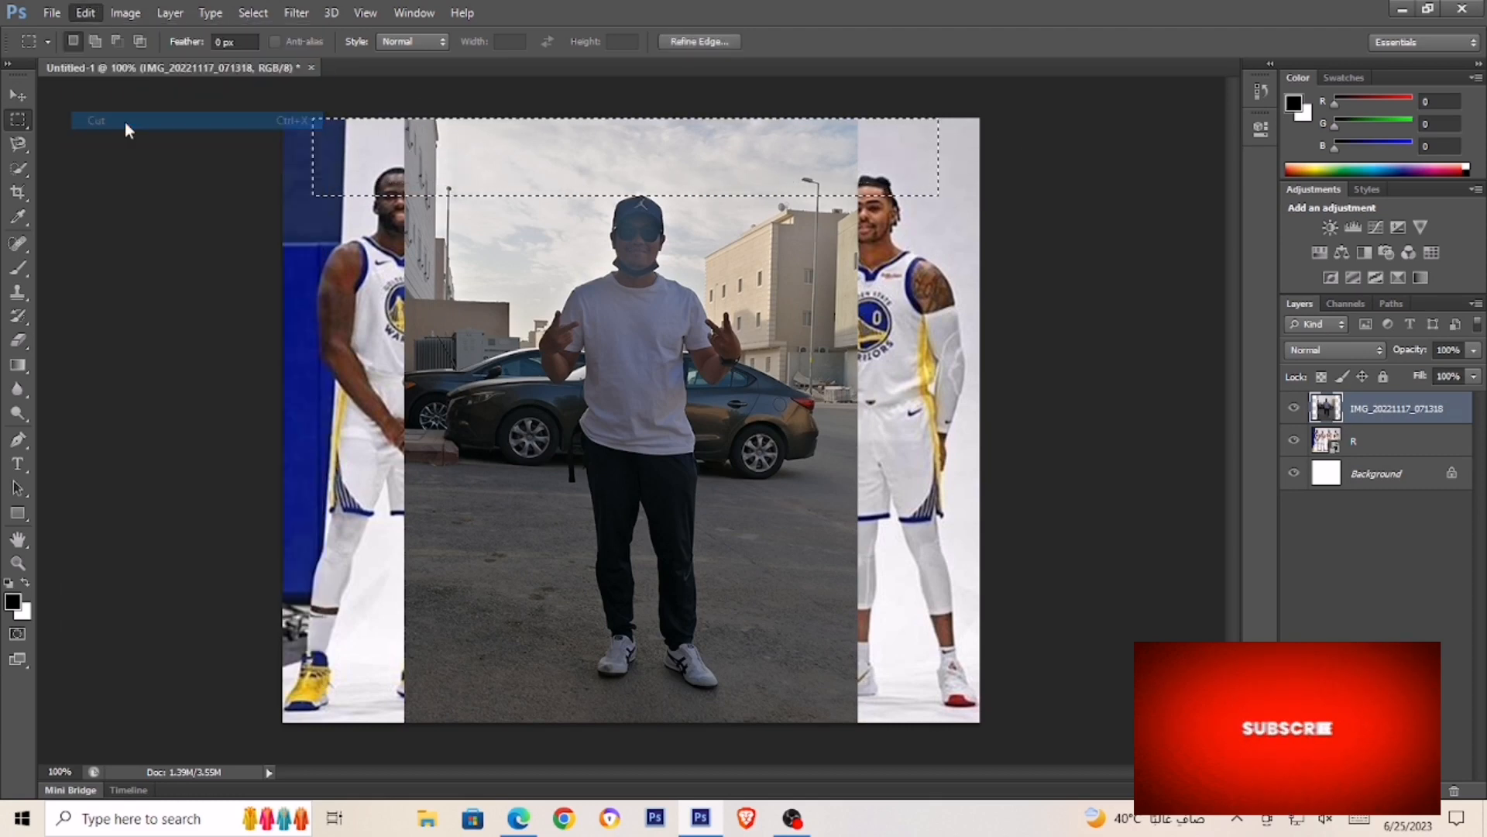
Remove the photo's background strips to the left and right of the man's hands with full-height rectangular selections
left_click_drag(334, 155, 538, 744)
left_click(85, 13)
left_click(116, 206)
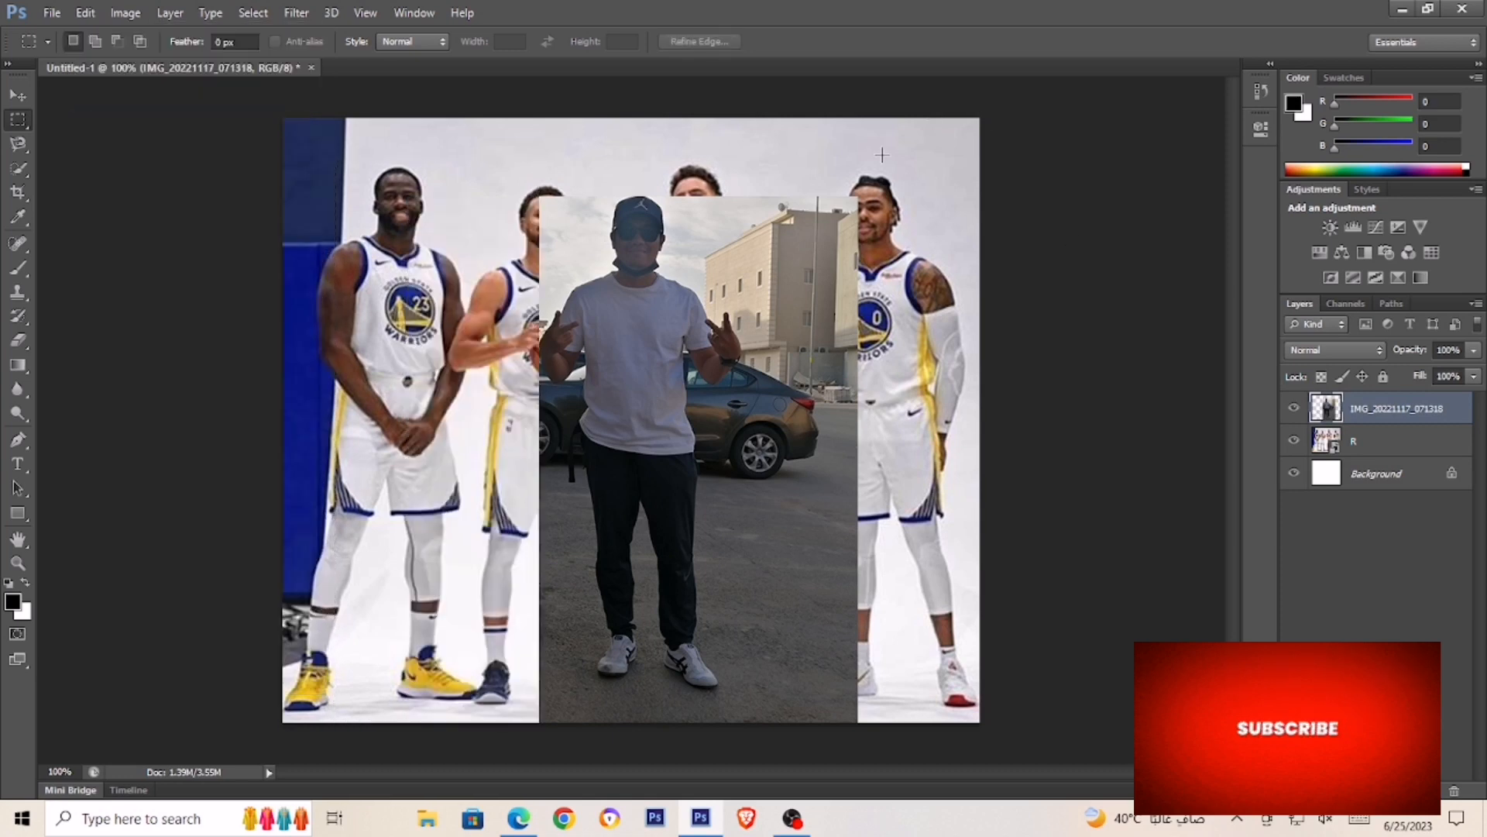
left_click_drag(930, 175, 741, 737)
left_click(85, 13)
left_click(153, 111)
Cut away the background on both sides of the man's legs below his hands with rectangular selections
left_click_drag(489, 391, 583, 795)
left_click(85, 12)
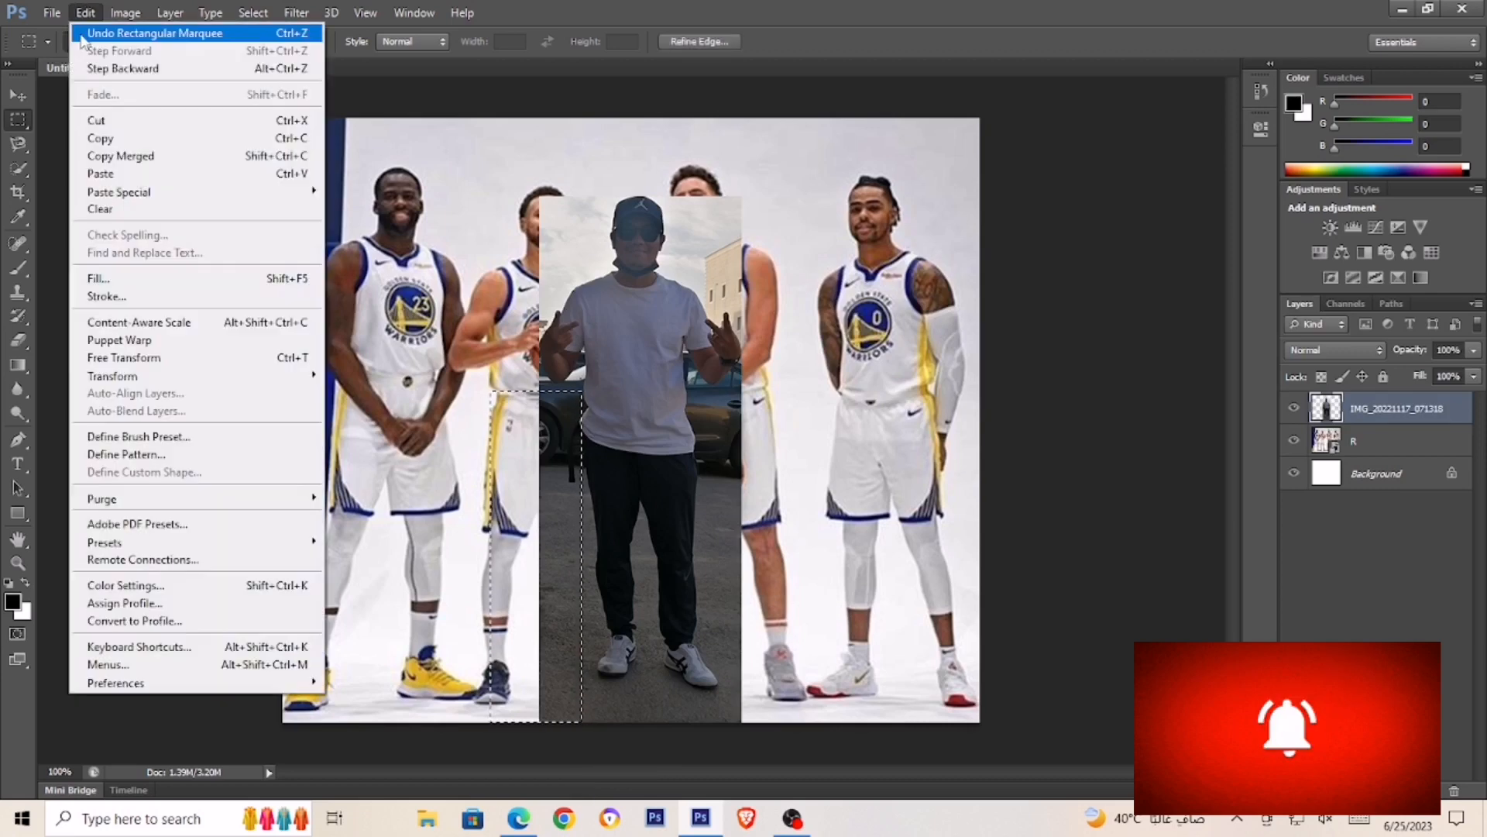
left_click(154, 111)
left_click_drag(924, 391, 719, 743)
left_click(86, 13)
left_click(153, 111)
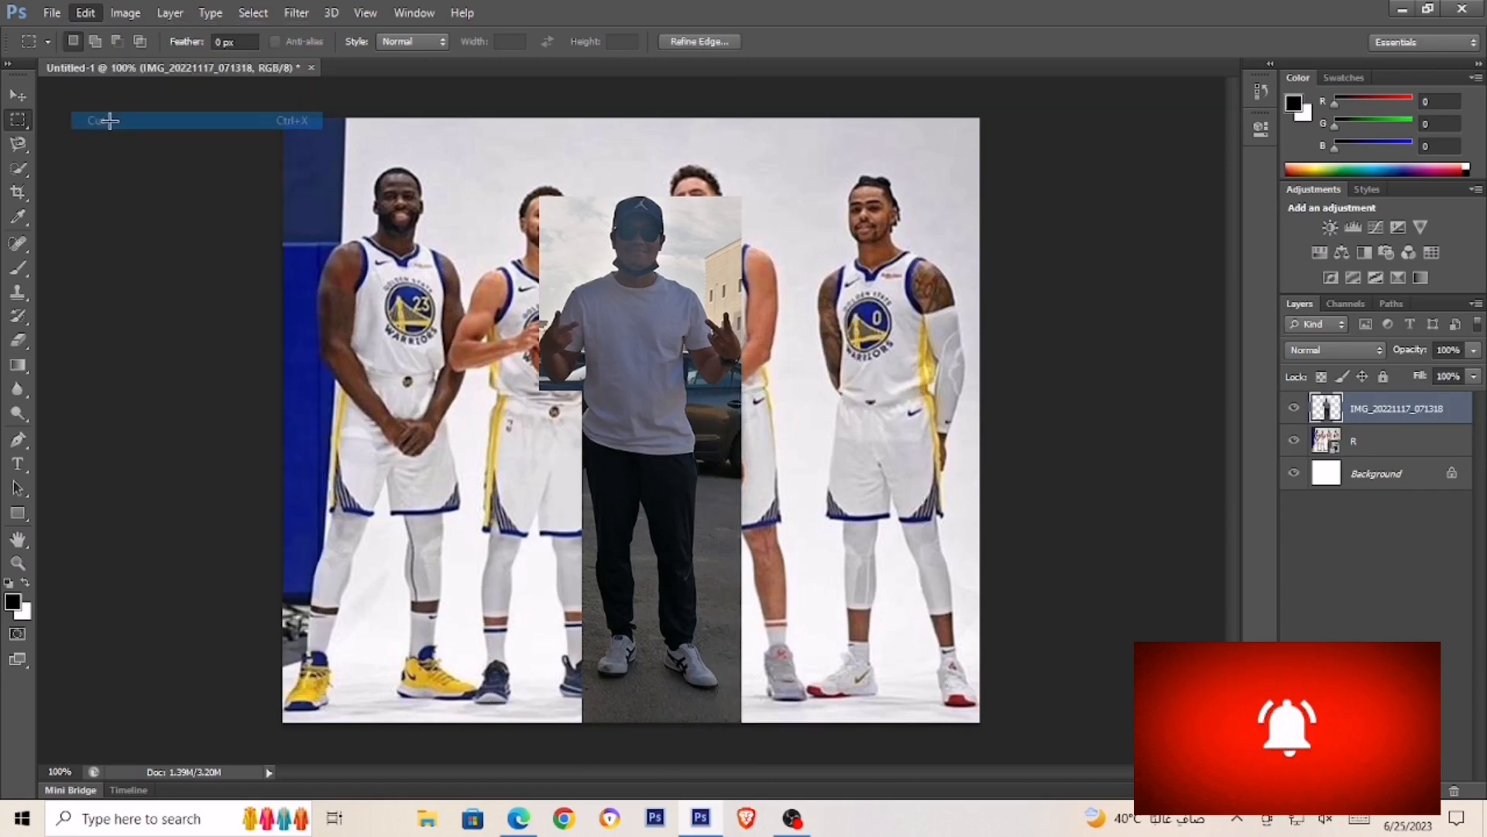
Cut away the background on both sides of the man's head above his shoulders with rectangular selections
left_click_drag(480, 145, 611, 273)
left_click(86, 13)
left_click(115, 122)
left_click_drag(813, 175, 666, 276)
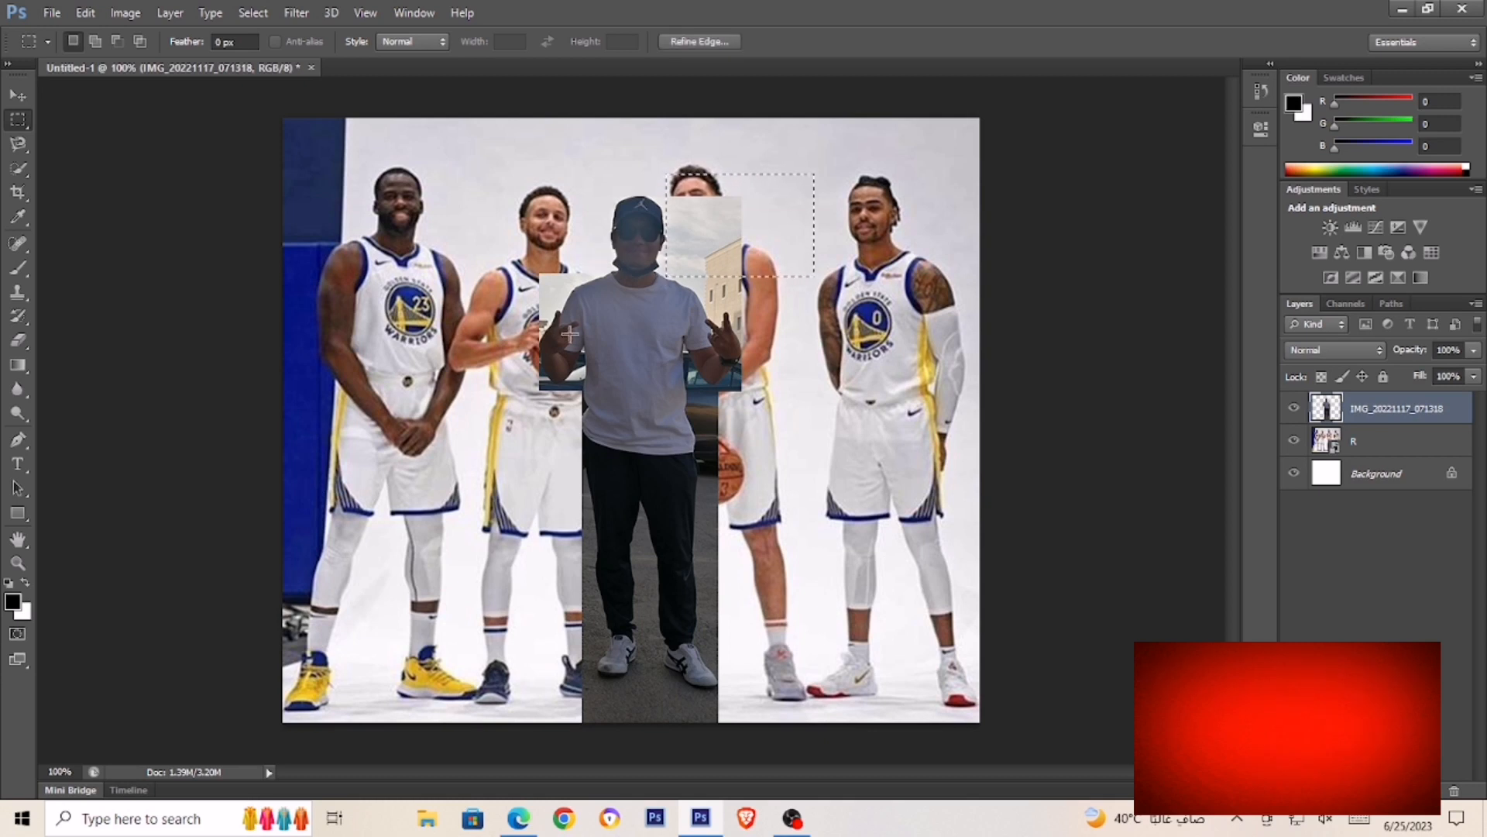
left_click(85, 12)
left_click(131, 120)
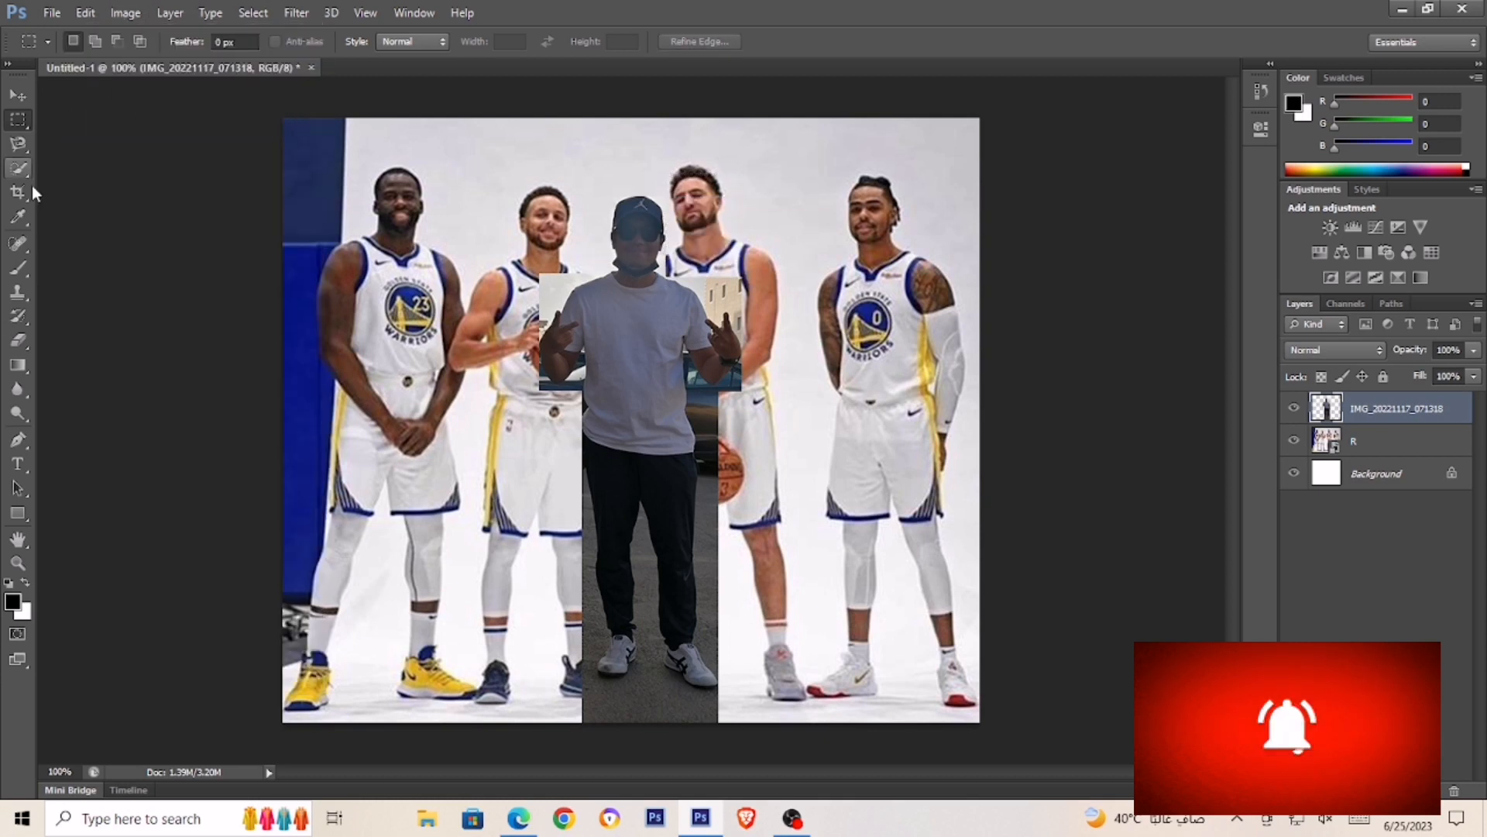
Trace the man's outline with the Magnetic Lasso and cut away the remaining background of his photo
left_click(18, 143)
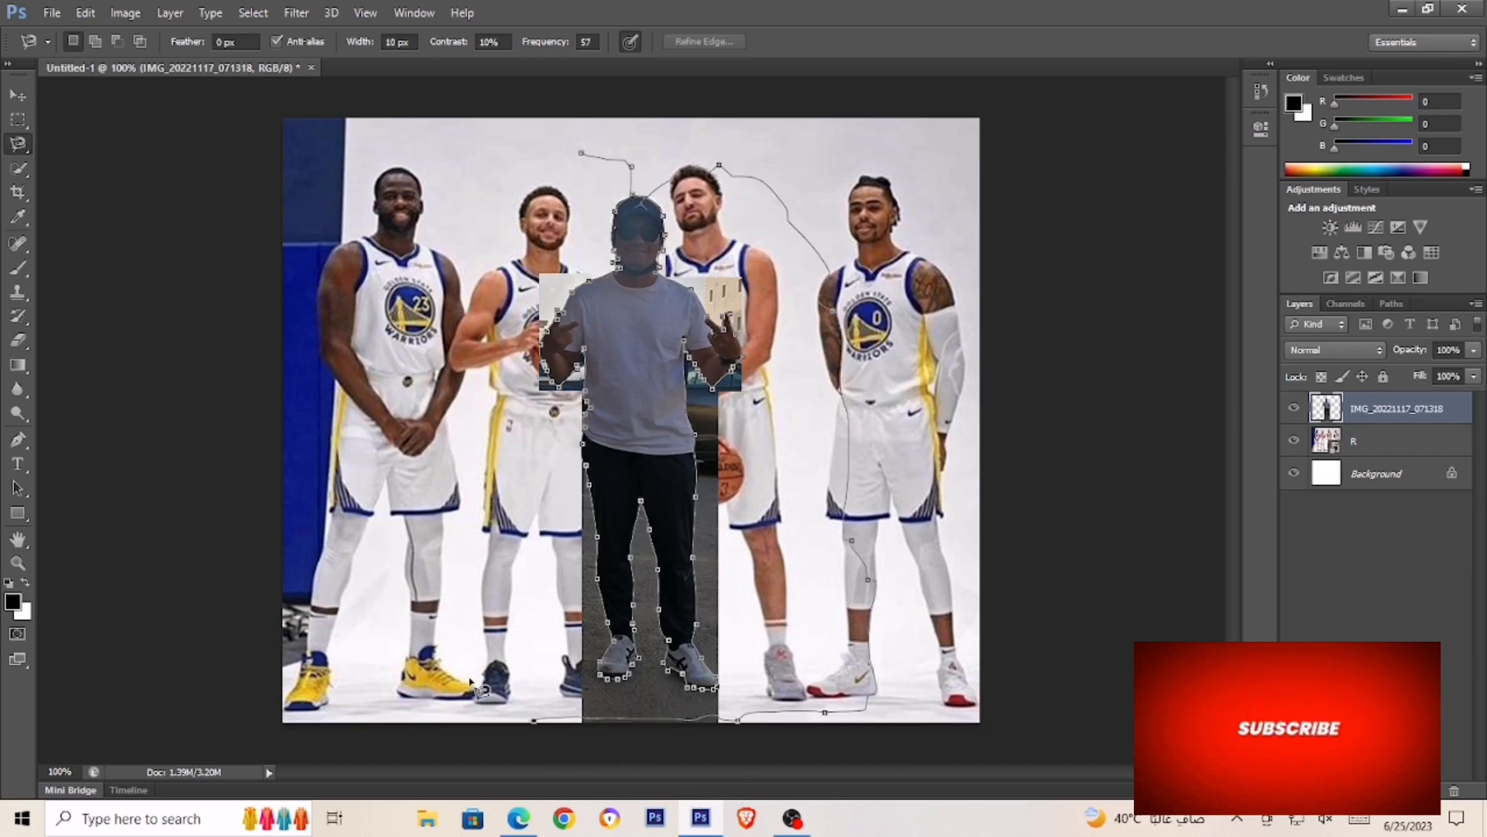
left_click(88, 13)
left_click(118, 117)
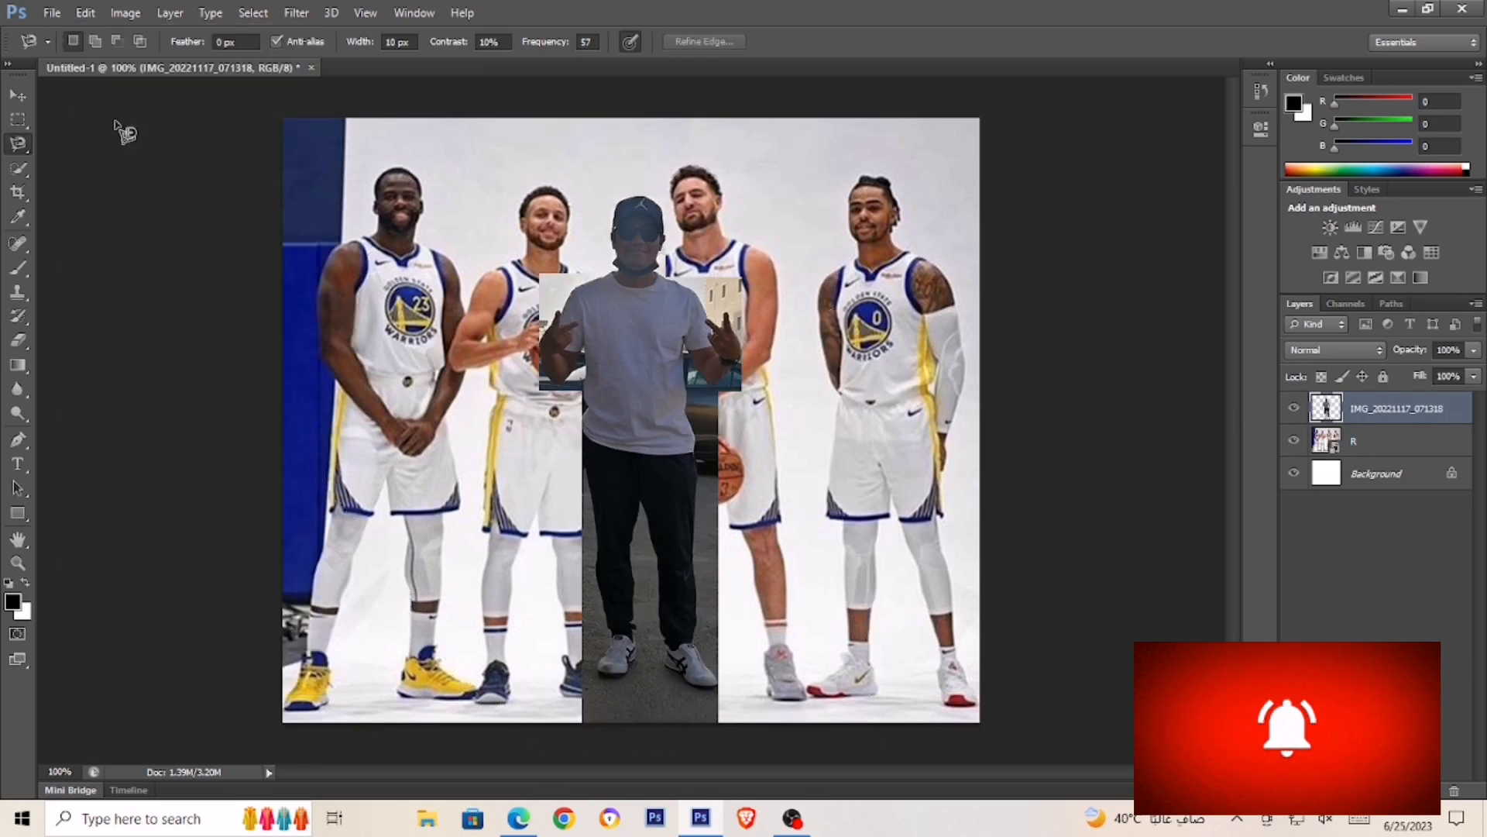
Move the man's cutout left so it stands between the two leftmost players
left_click(15, 94)
left_click_drag(613, 299, 542, 299)
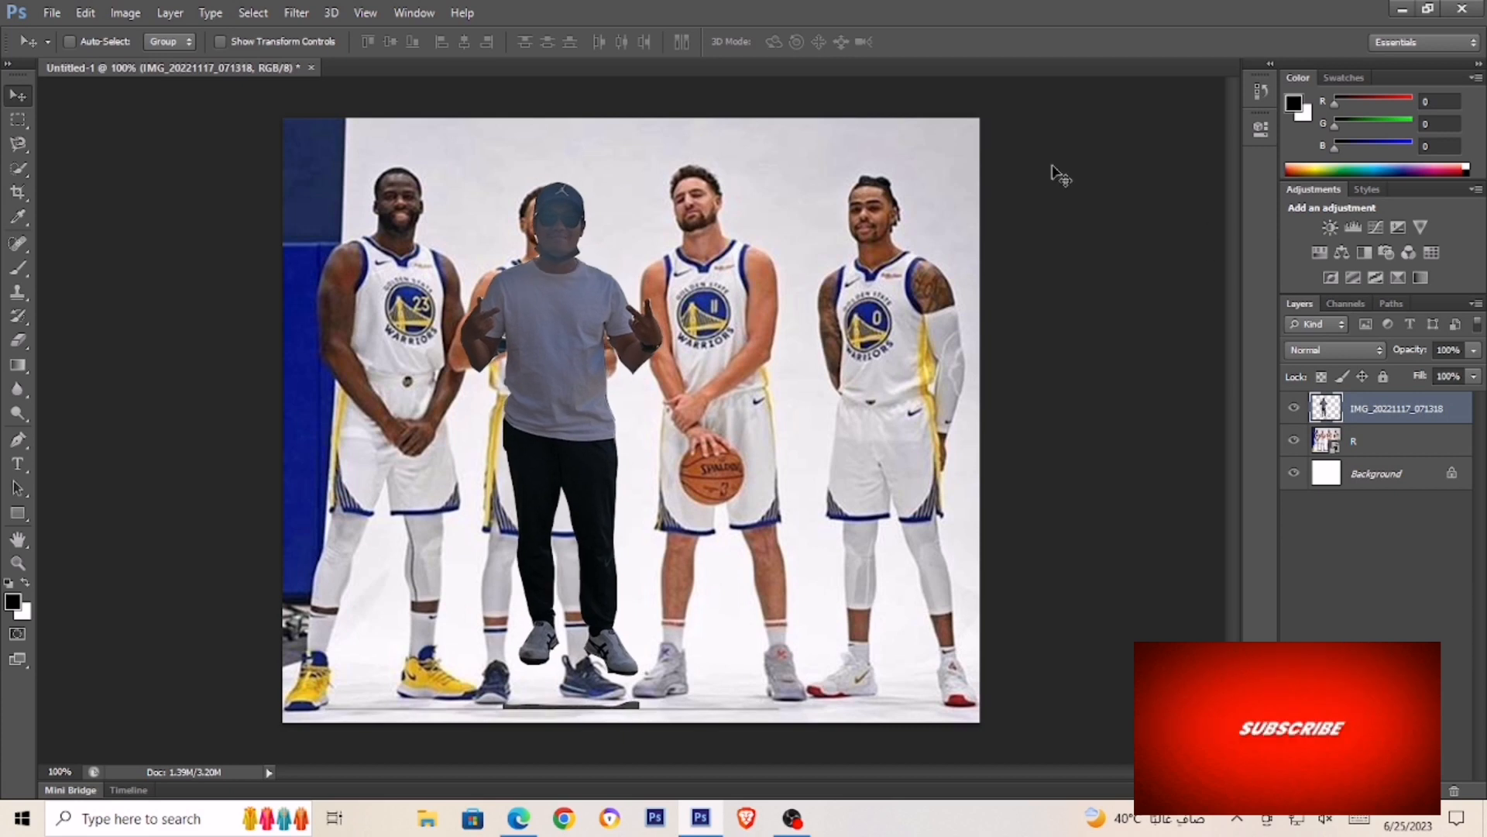
left_click_drag(646, 333, 457, 319)
Rasterize the team photo layer R and cut out its right half containing the two right players with a full-height rectangular selection
left_click(1424, 440)
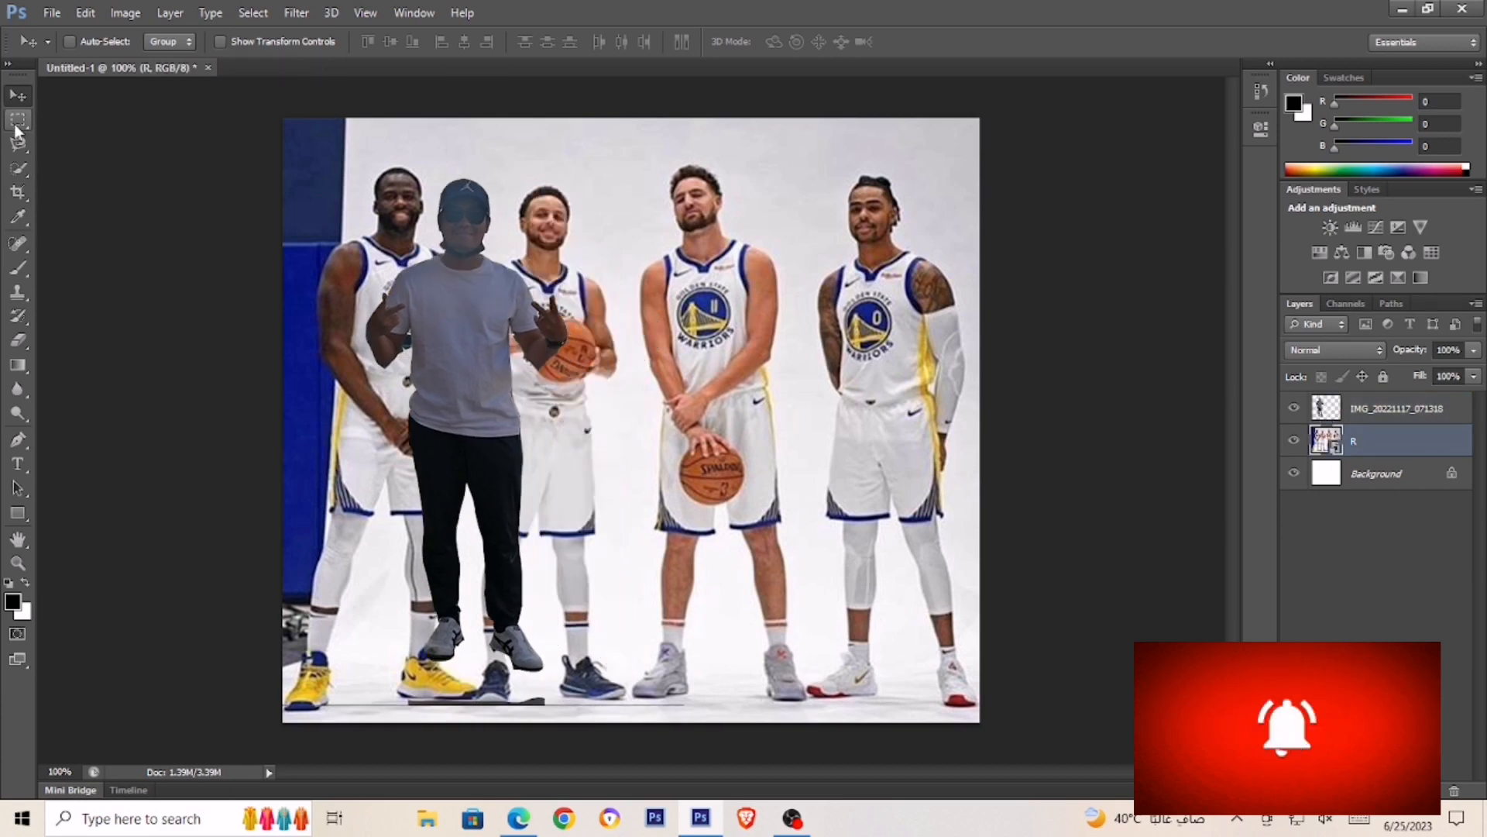
left_click(18, 120)
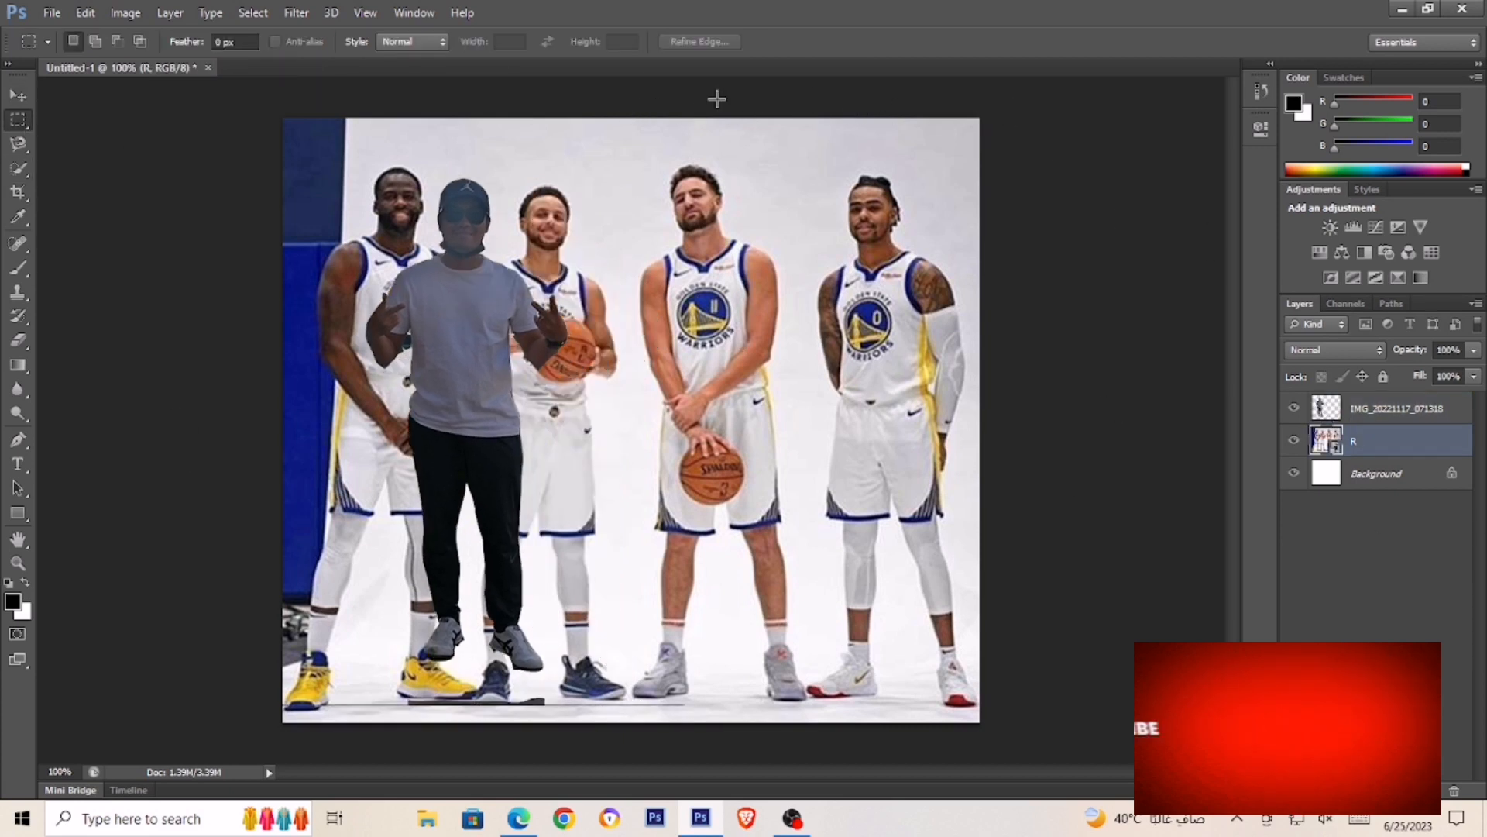
left_click_drag(981, 115, 627, 736)
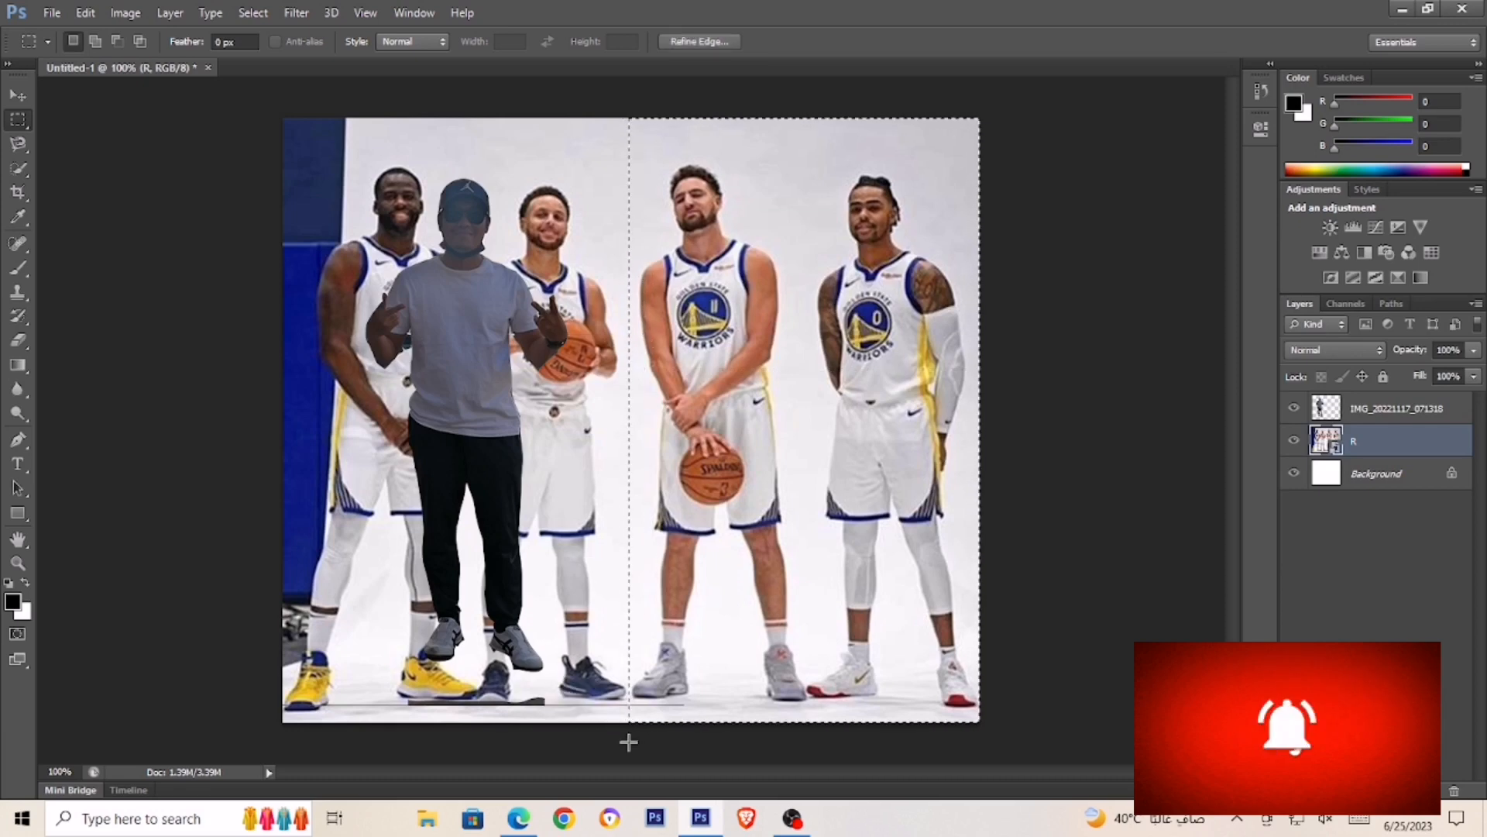
left_click(85, 12)
left_click(350, 93)
left_click(18, 341)
left_click(701, 379)
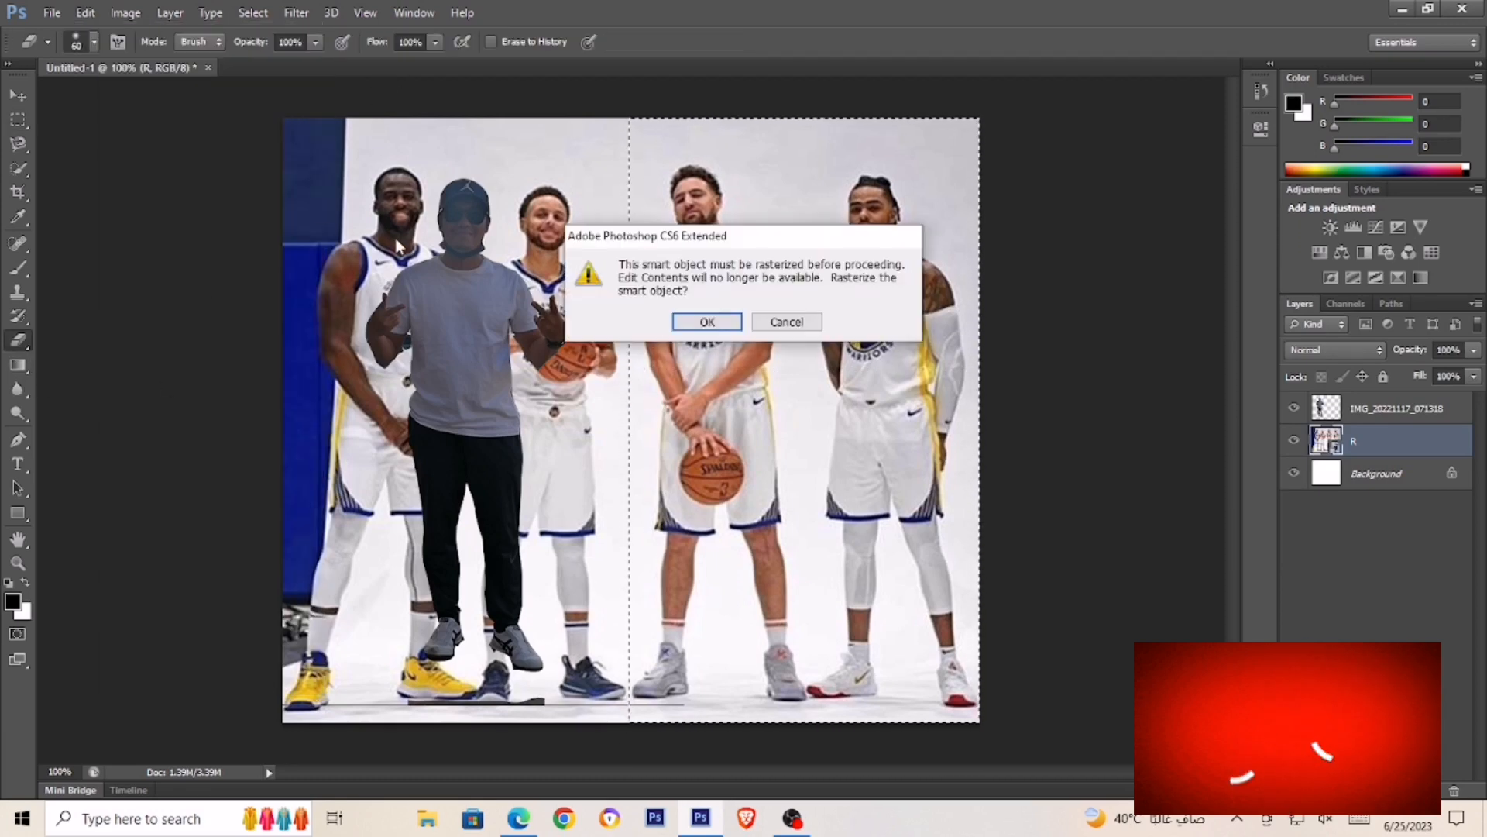
left_click(706, 323)
left_click(86, 13)
left_click(103, 121)
key("v")
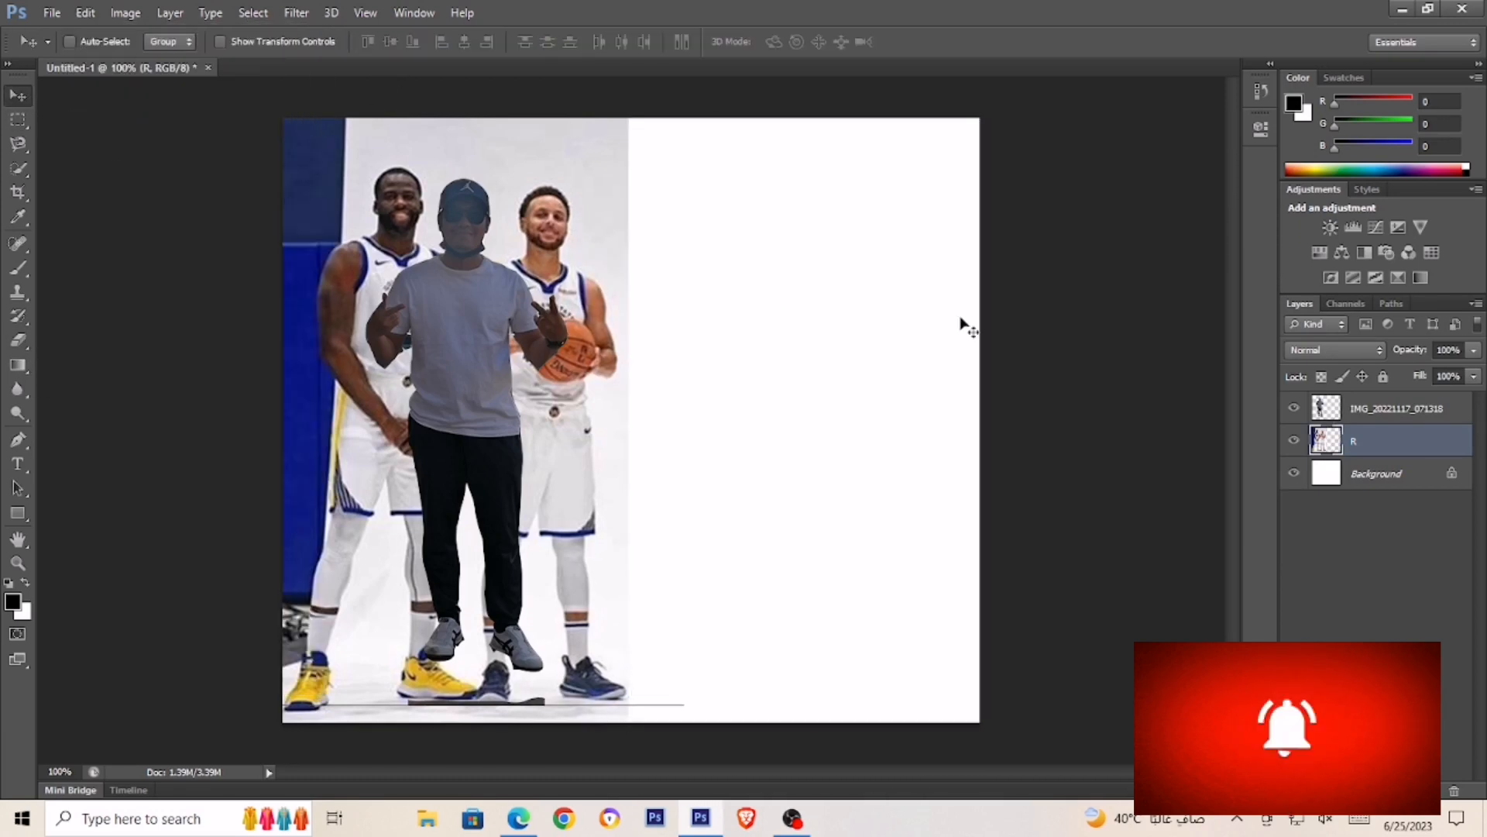
Paste the cut half as a new layer shifted to the right, and place the man's cutout in the opened gap
left_click(85, 13)
left_click(109, 172)
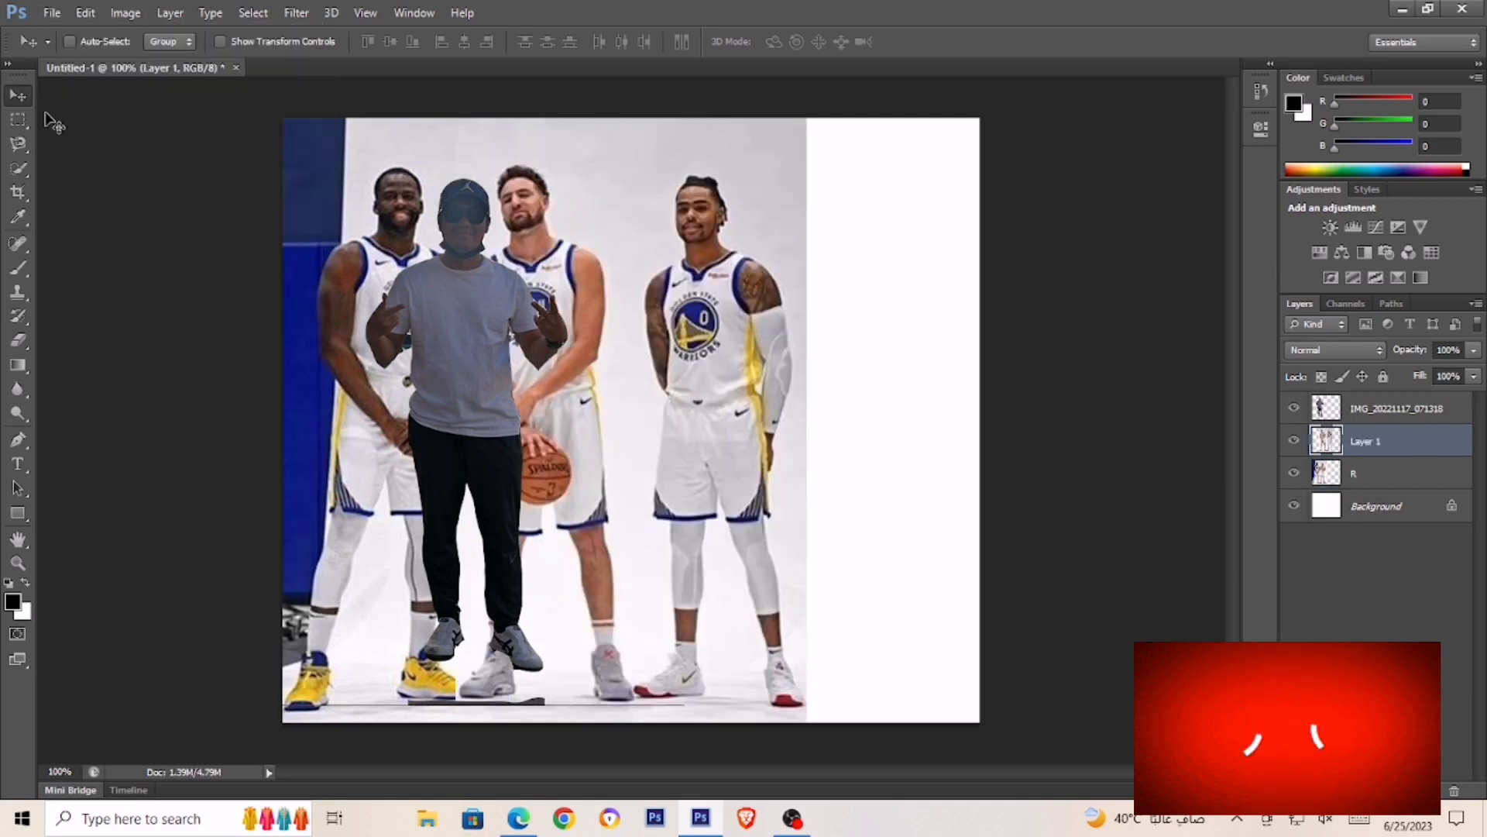
left_click_drag(563, 344, 1010, 356)
left_click(1387, 408)
left_click_drag(454, 370, 694, 411)
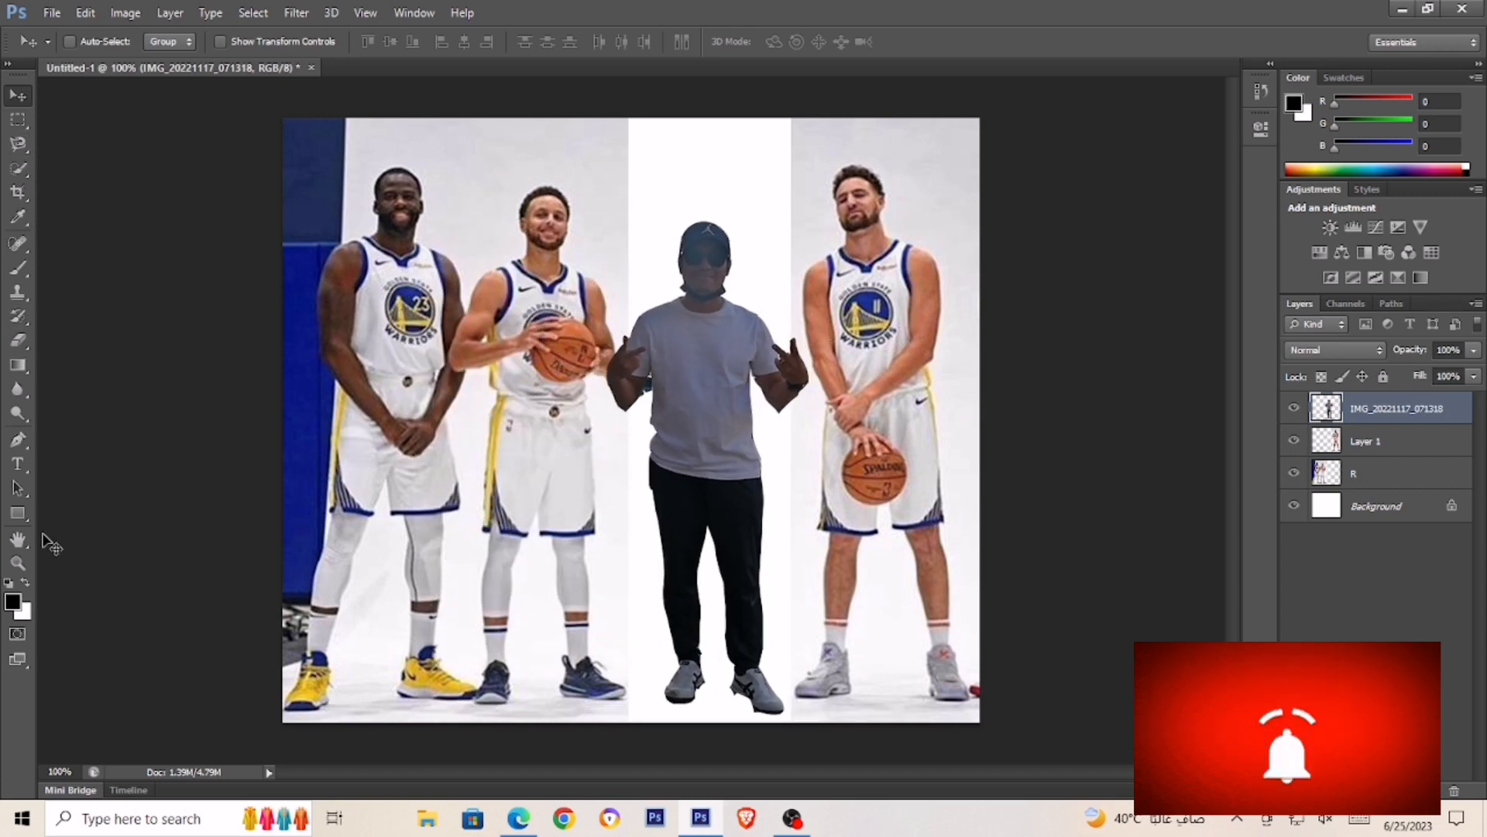
Erase the leftover background around the man's arms, trousers and shoes with a small eraser of about 5 to 9 px
left_click(21, 341)
key("ctrl+plus")
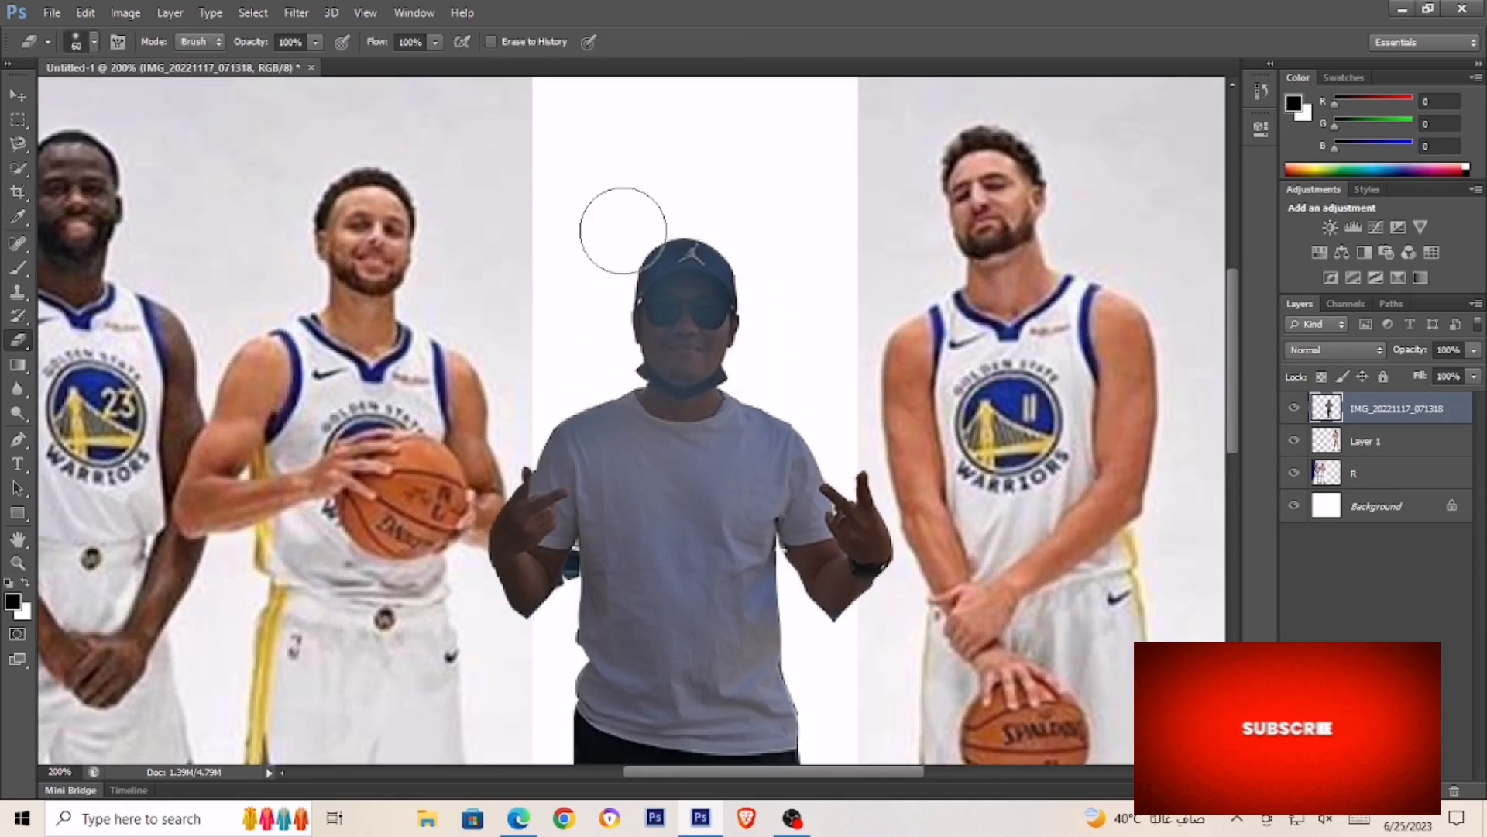
key("bracketleft")
key("bracketleft")
key("bracketleft")
key("bracketleft")
scroll(743, 418, "down", 3)
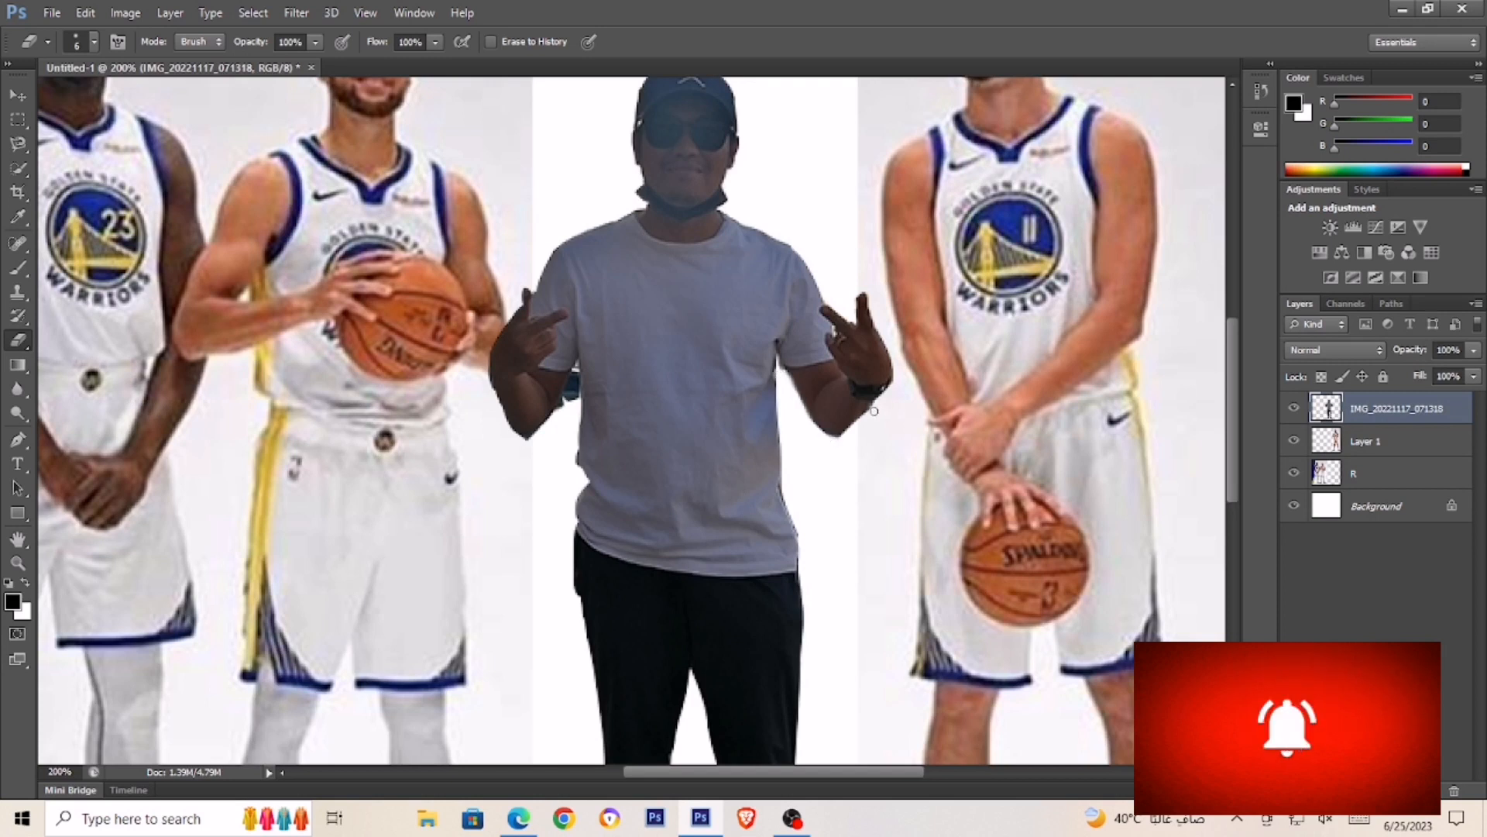
scroll(791, 240, "down", 2)
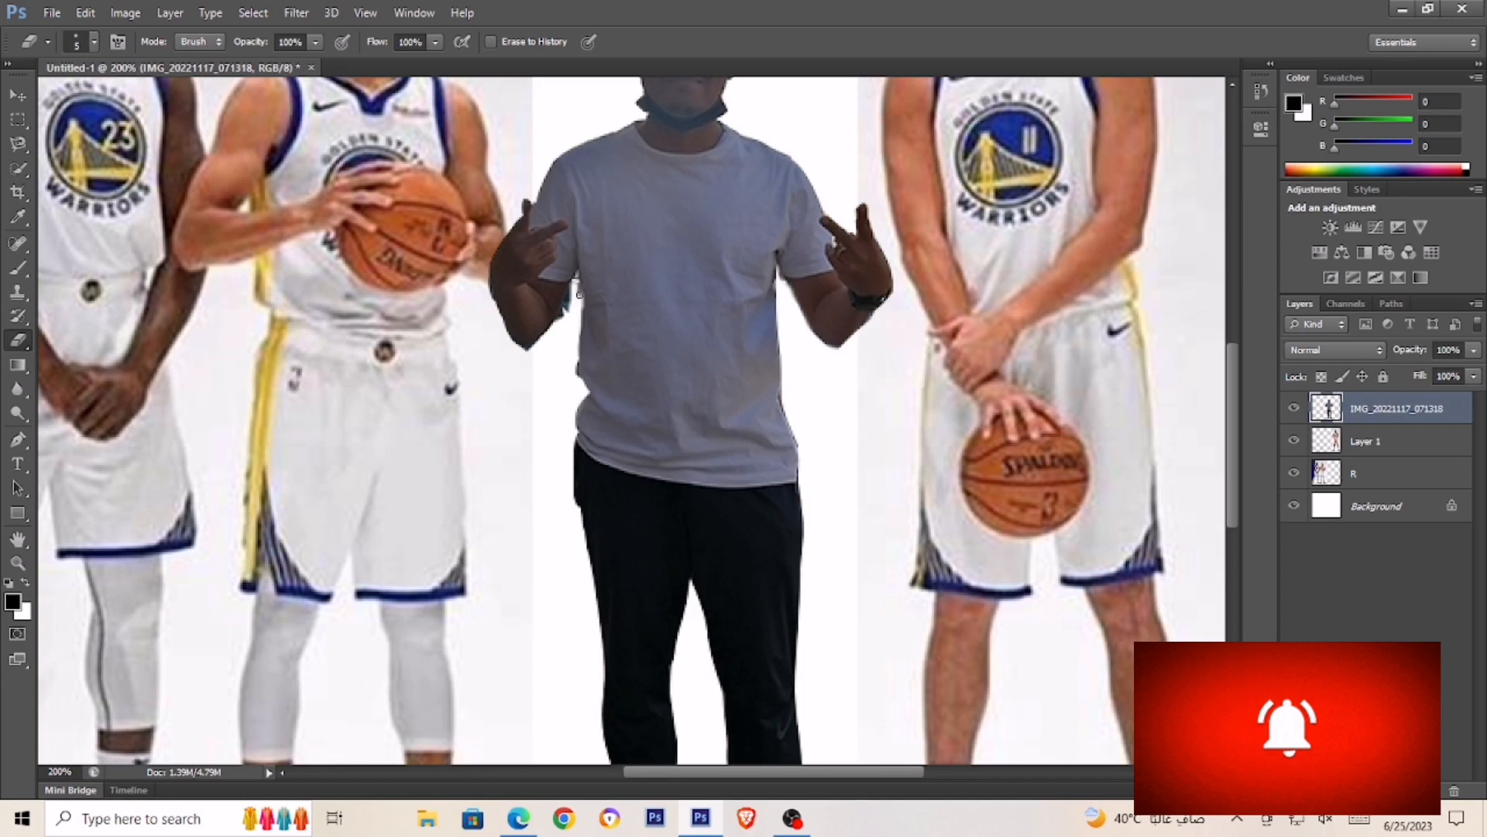
key("p")
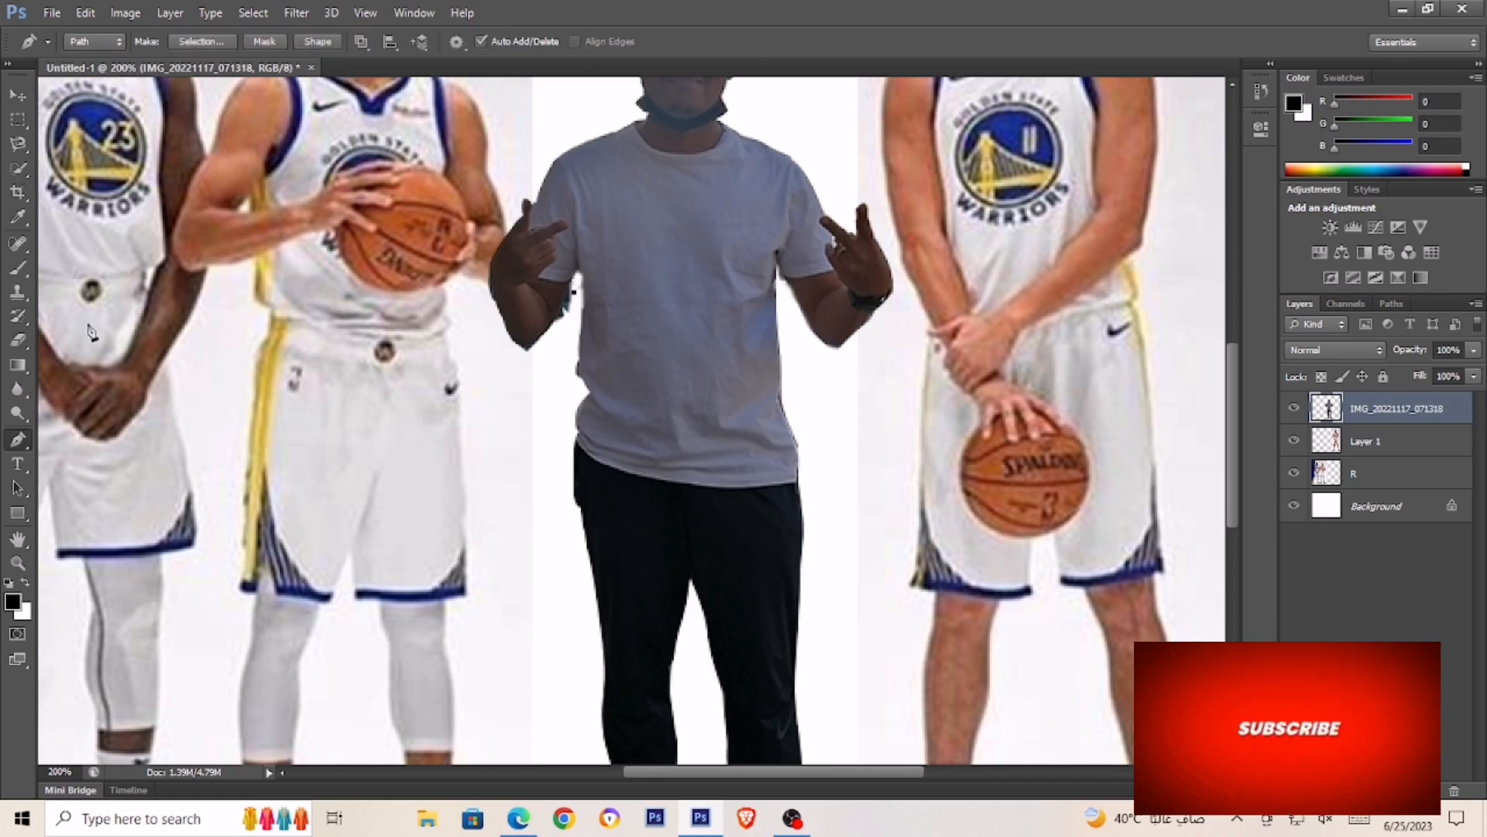
left_click(17, 340)
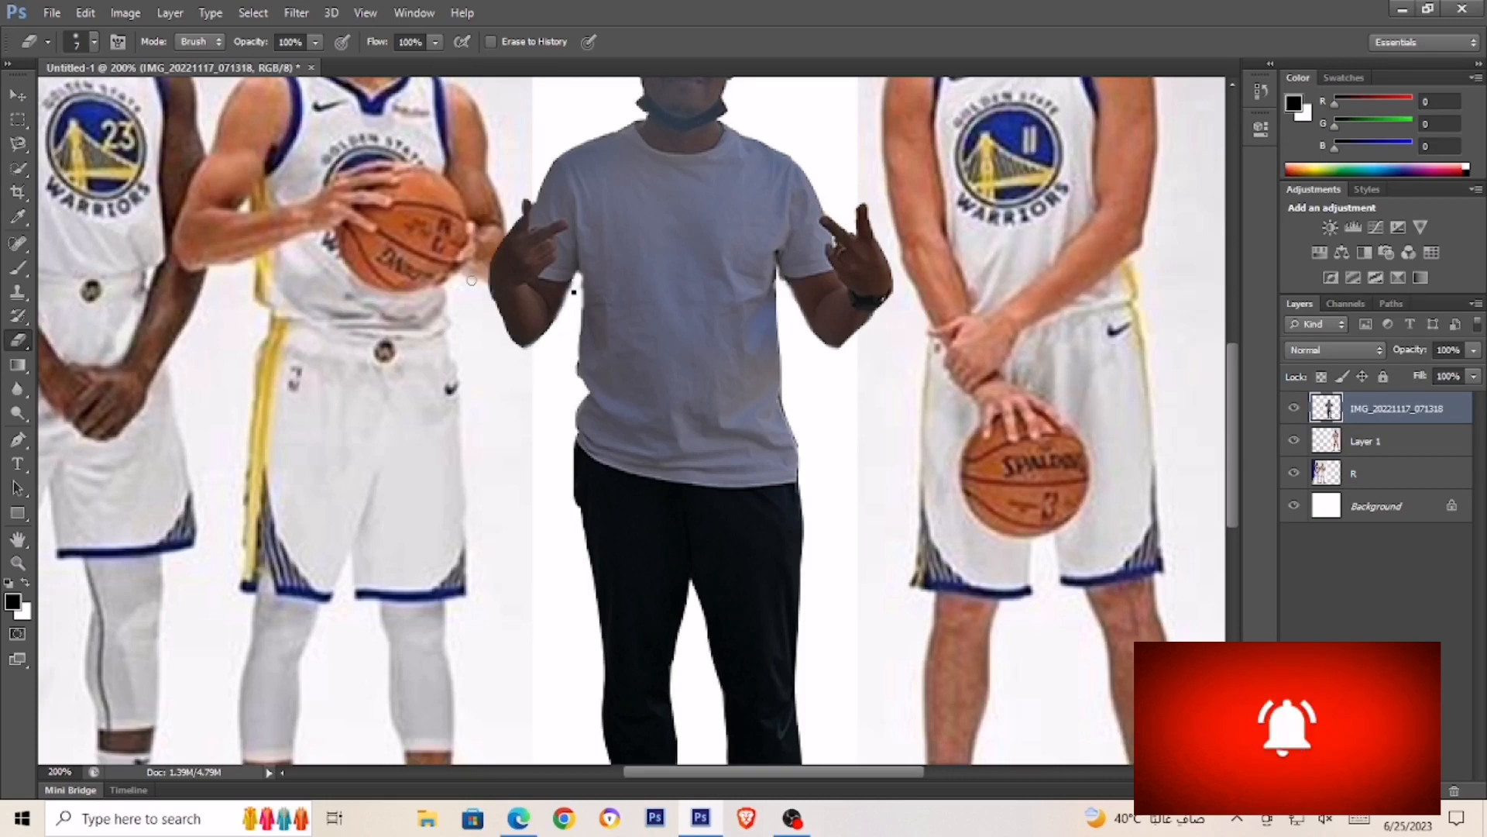
scroll(471, 280, "down", 5)
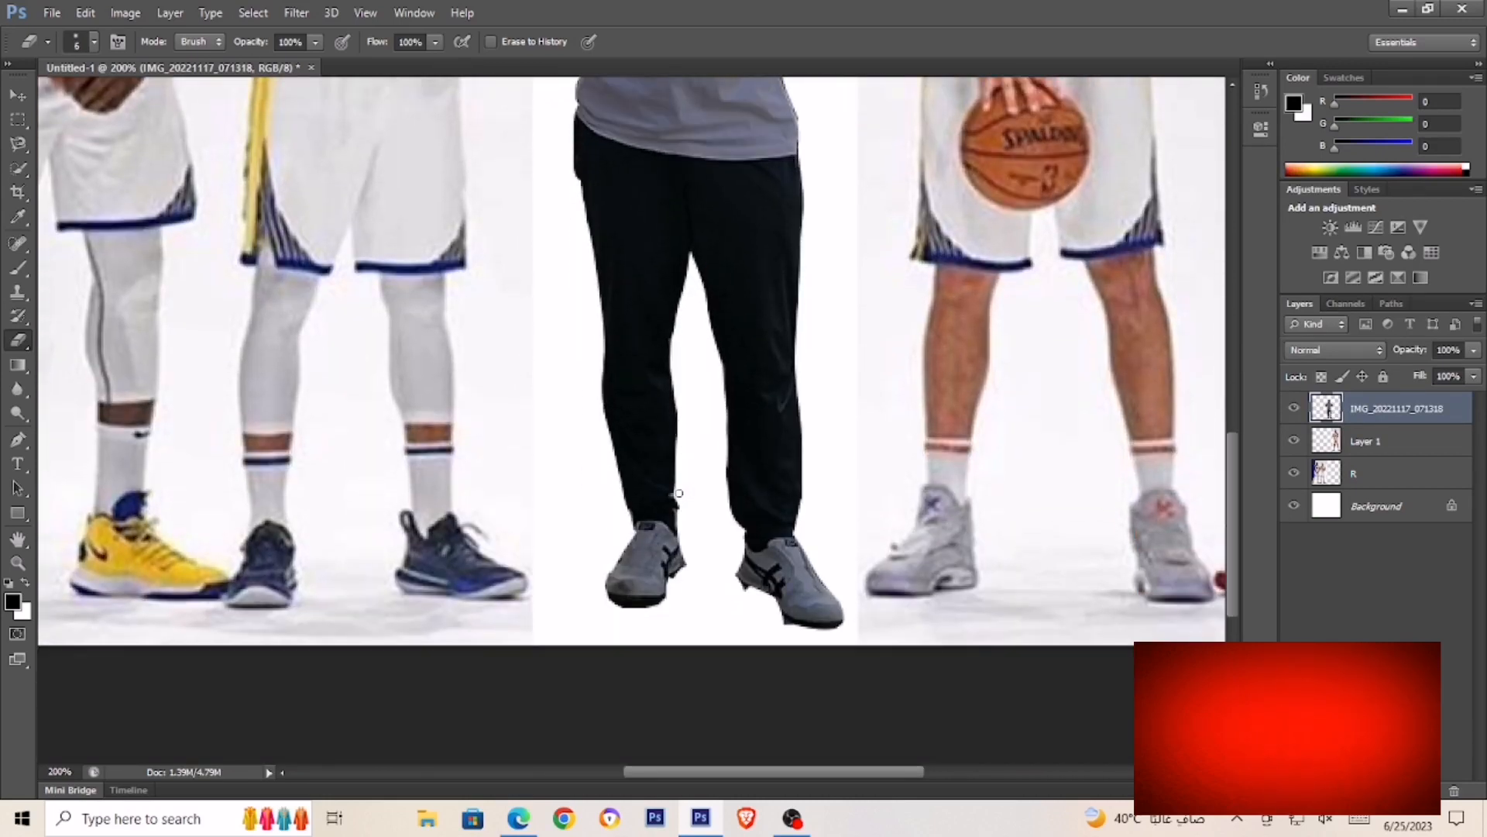
key("bracketleft")
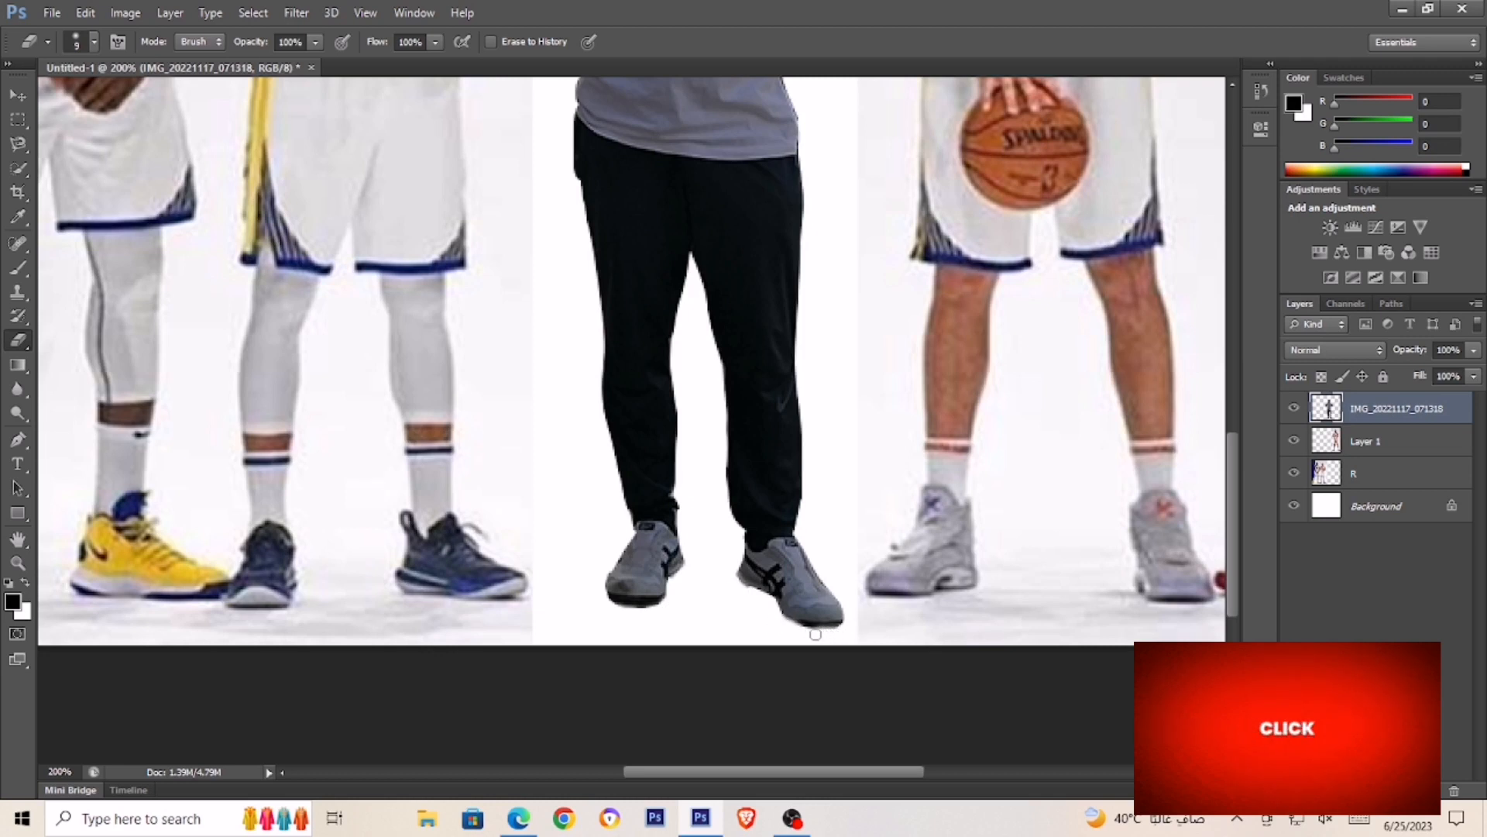
Soften the cutout edges around the man's head, shoulders and arms with the Blur tool
scroll(836, 514, "up", 10)
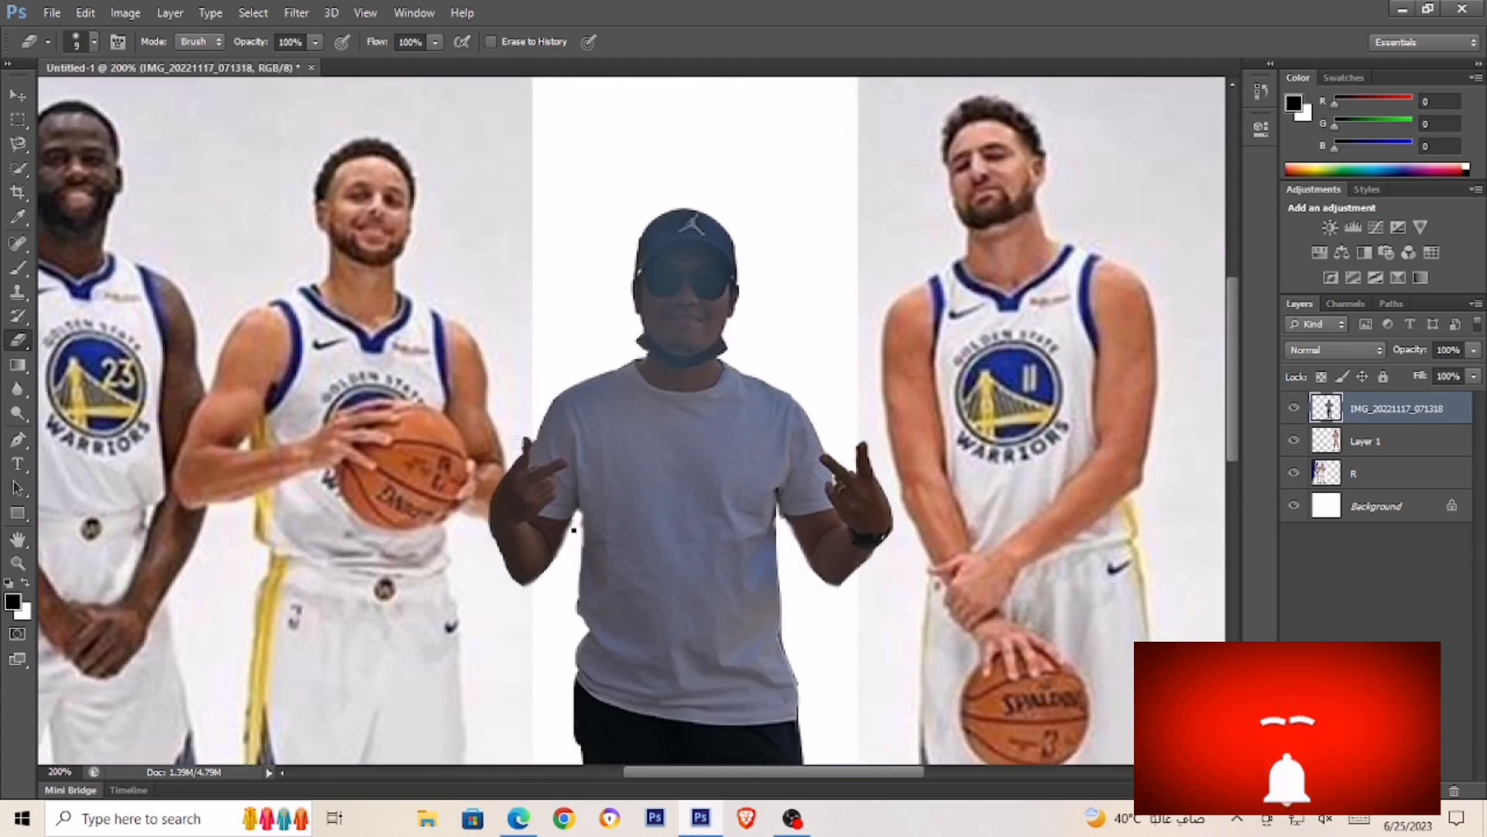
left_click(19, 389)
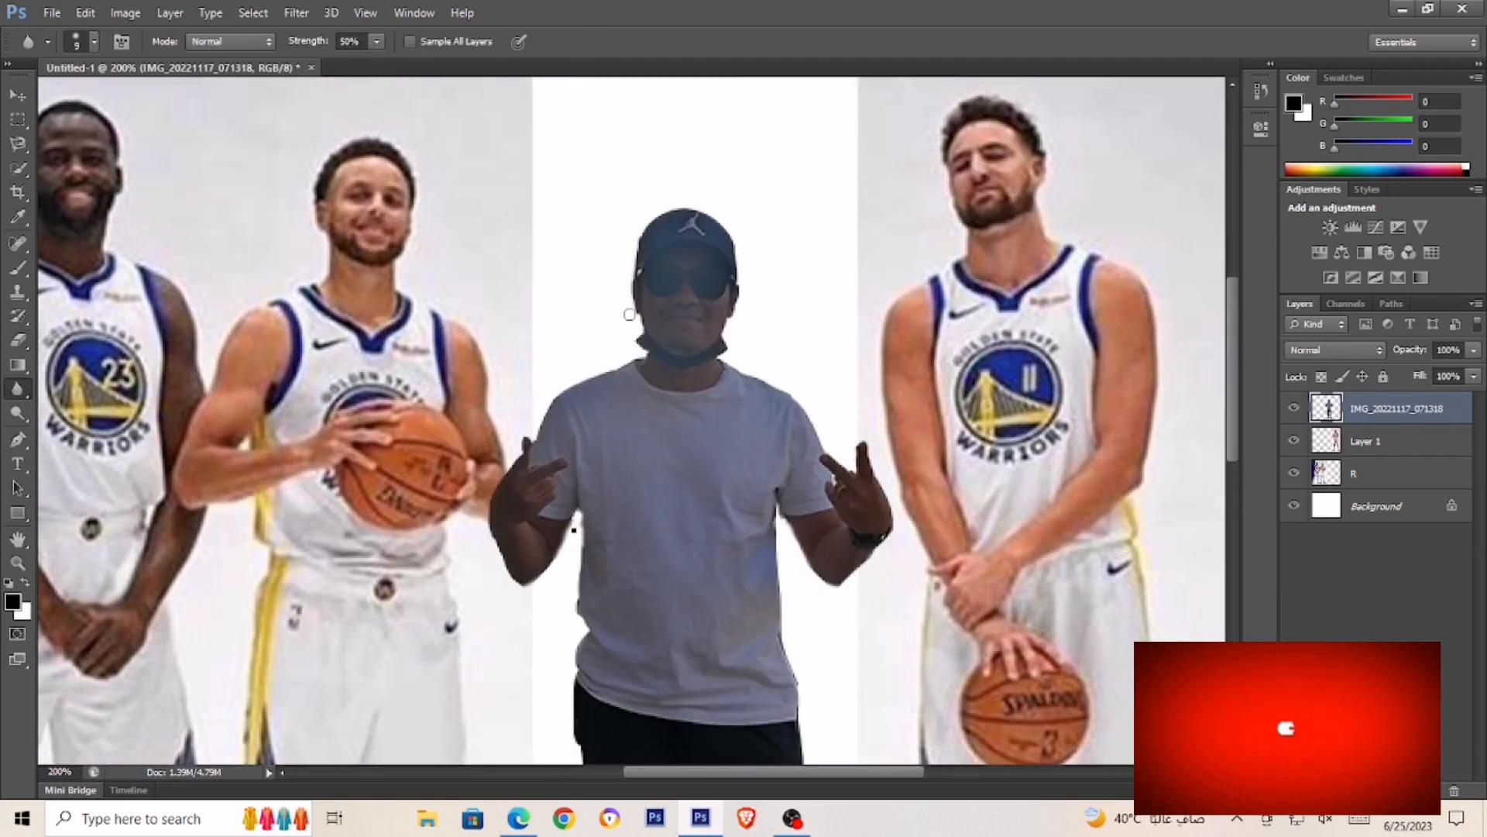
scroll(590, 352, "down", 2)
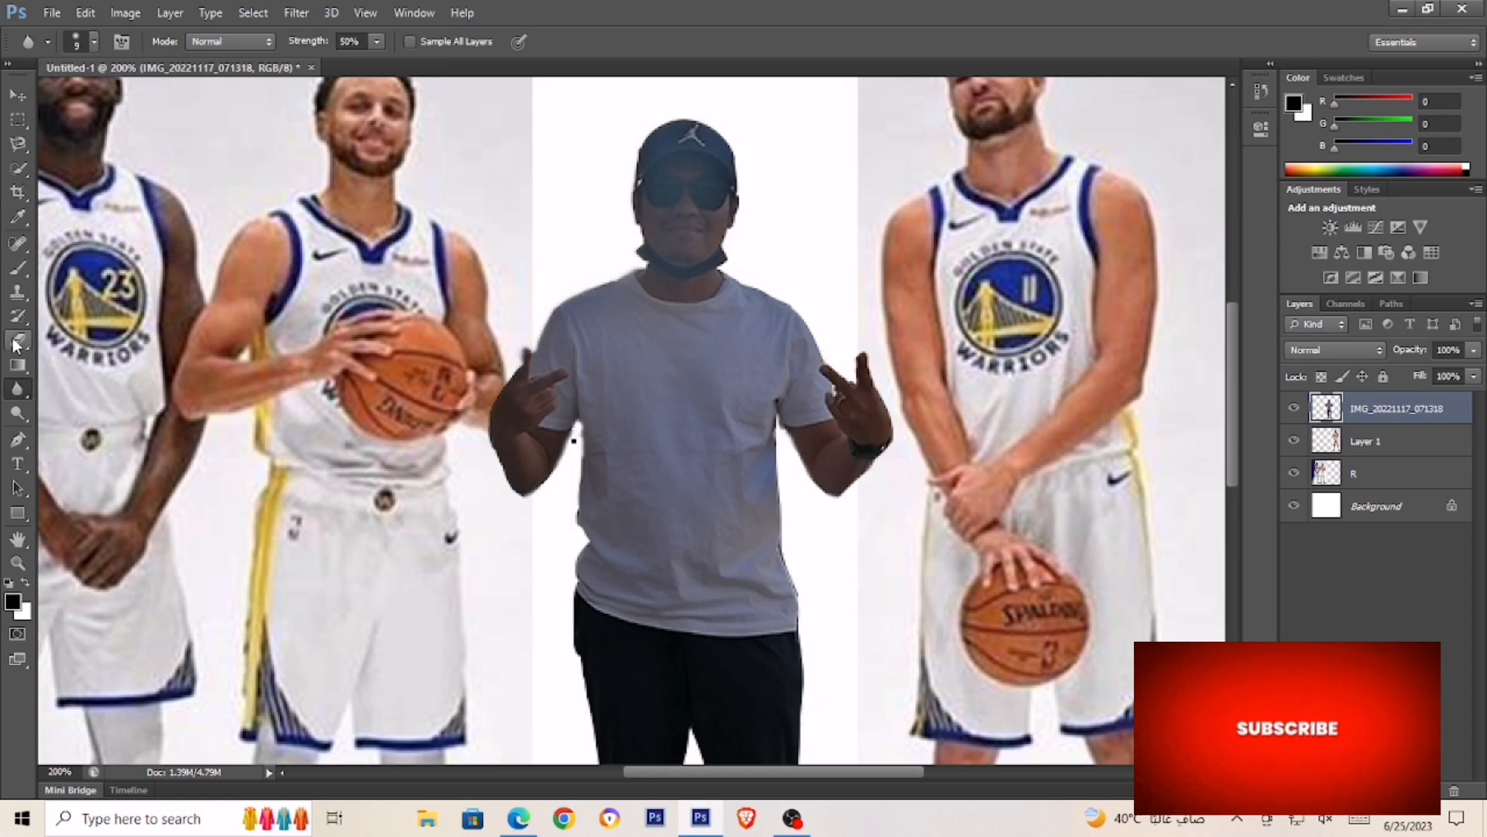
left_click(17, 341)
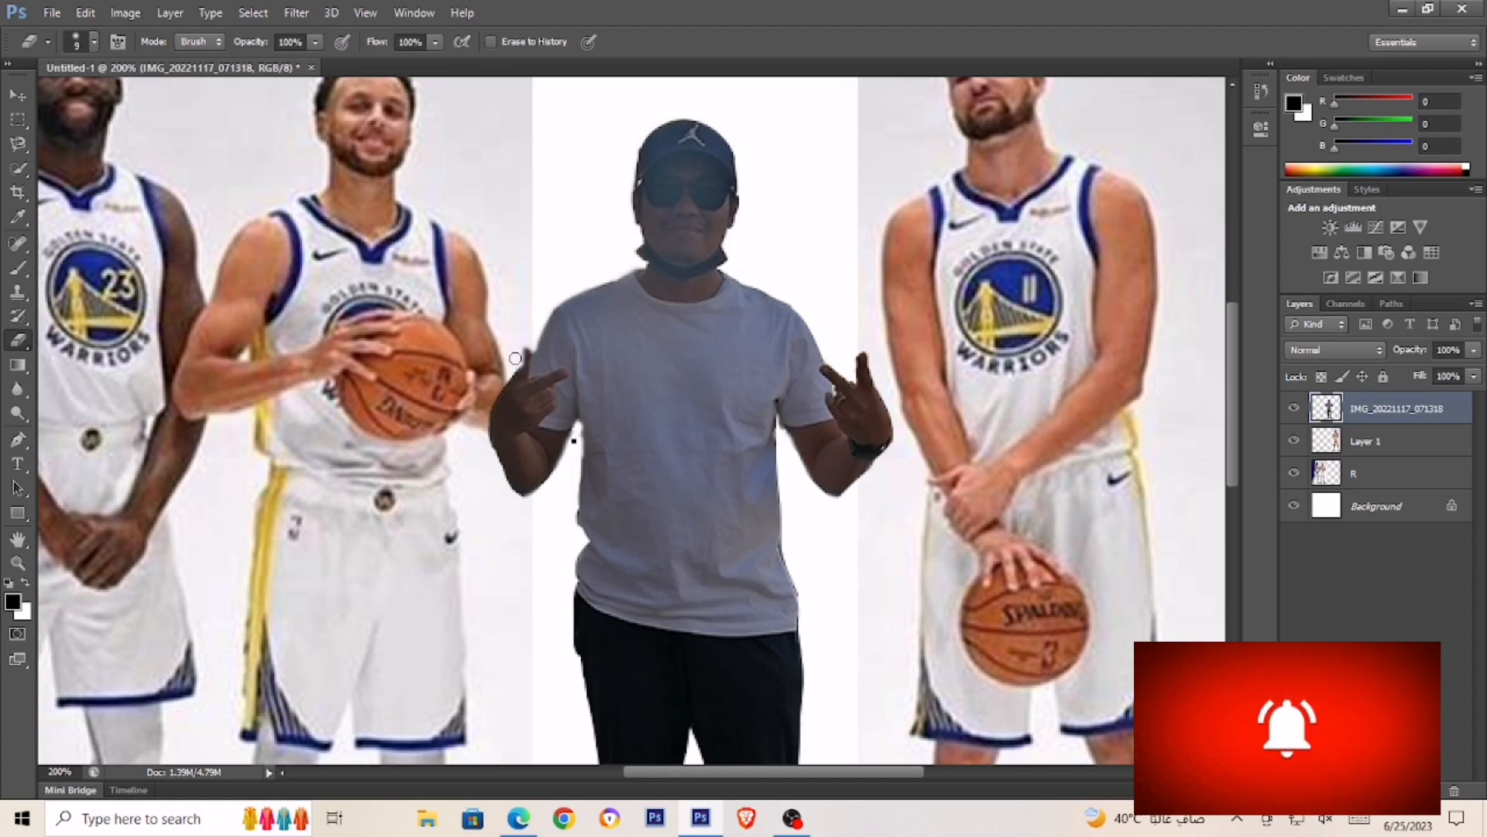
scroll(515, 357, "down", 3)
Blur the cutout edges along the sides of the man's T-shirt and trousers down to his shoes
left_click(18, 388)
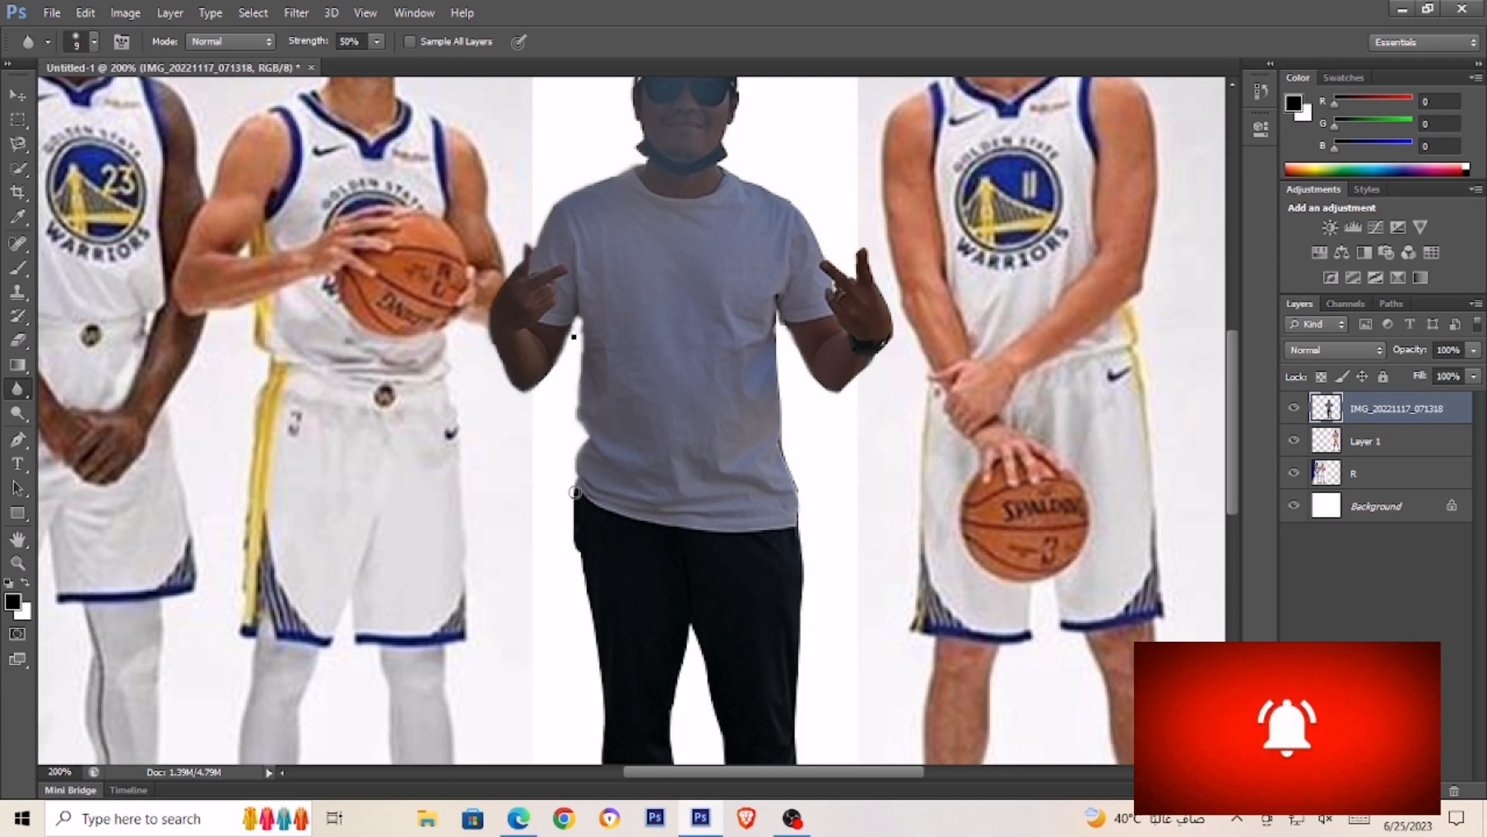
scroll(575, 493, "down", 6)
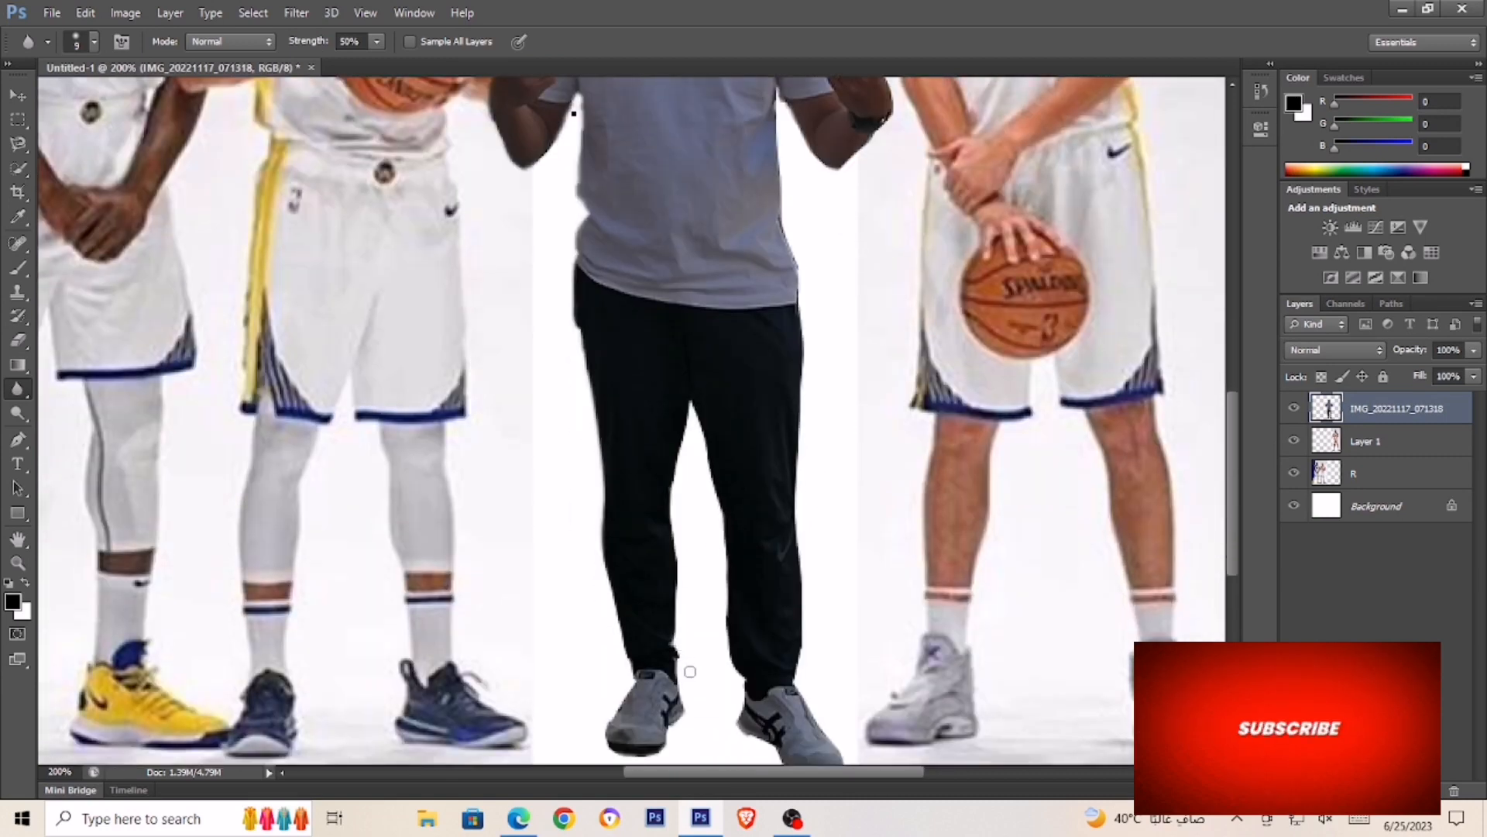
scroll(706, 606, "up", 5)
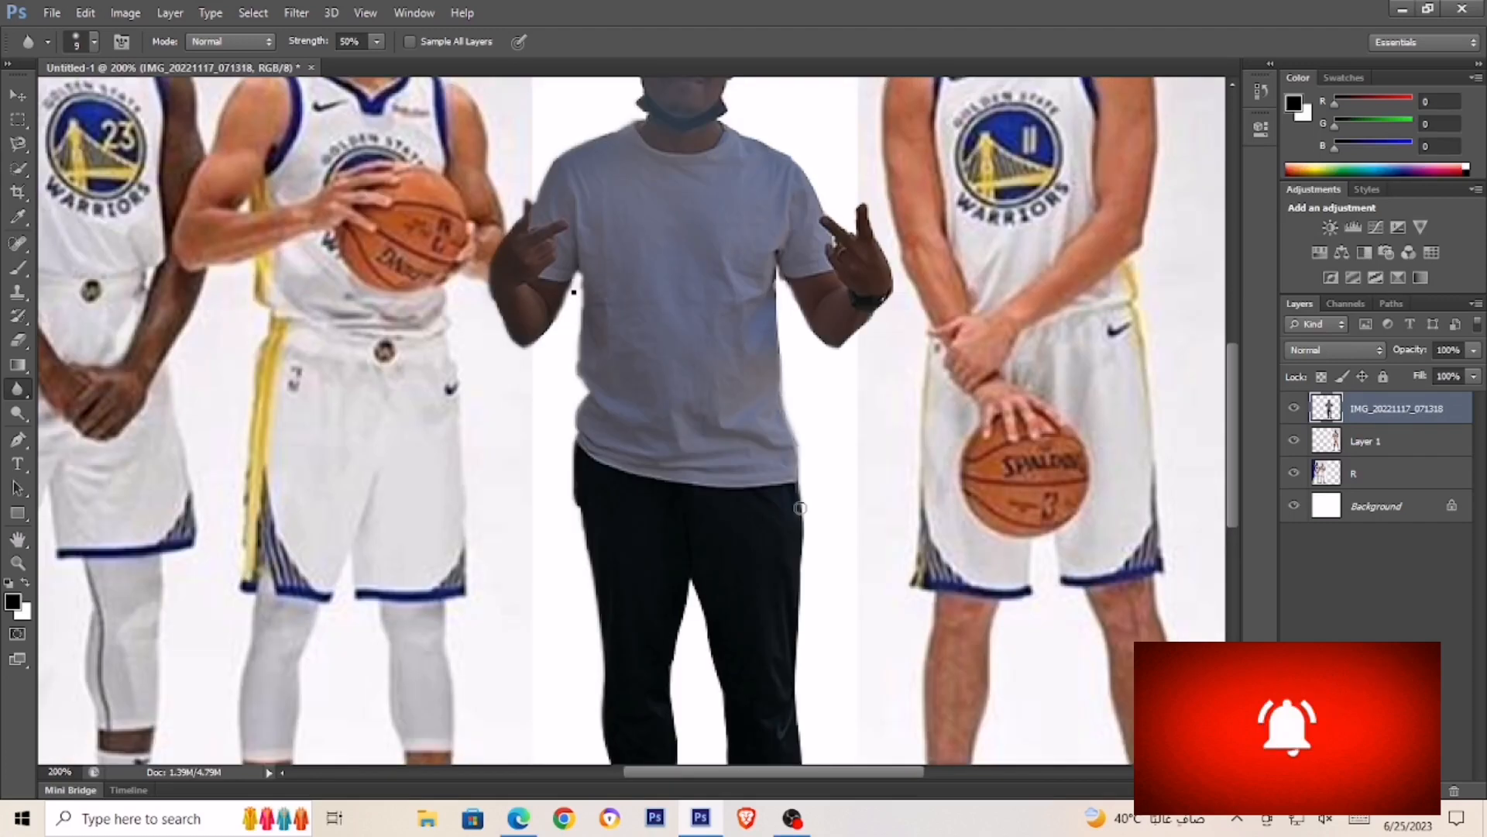
scroll(800, 507, "down", 3)
scroll(840, 531, "up", 5)
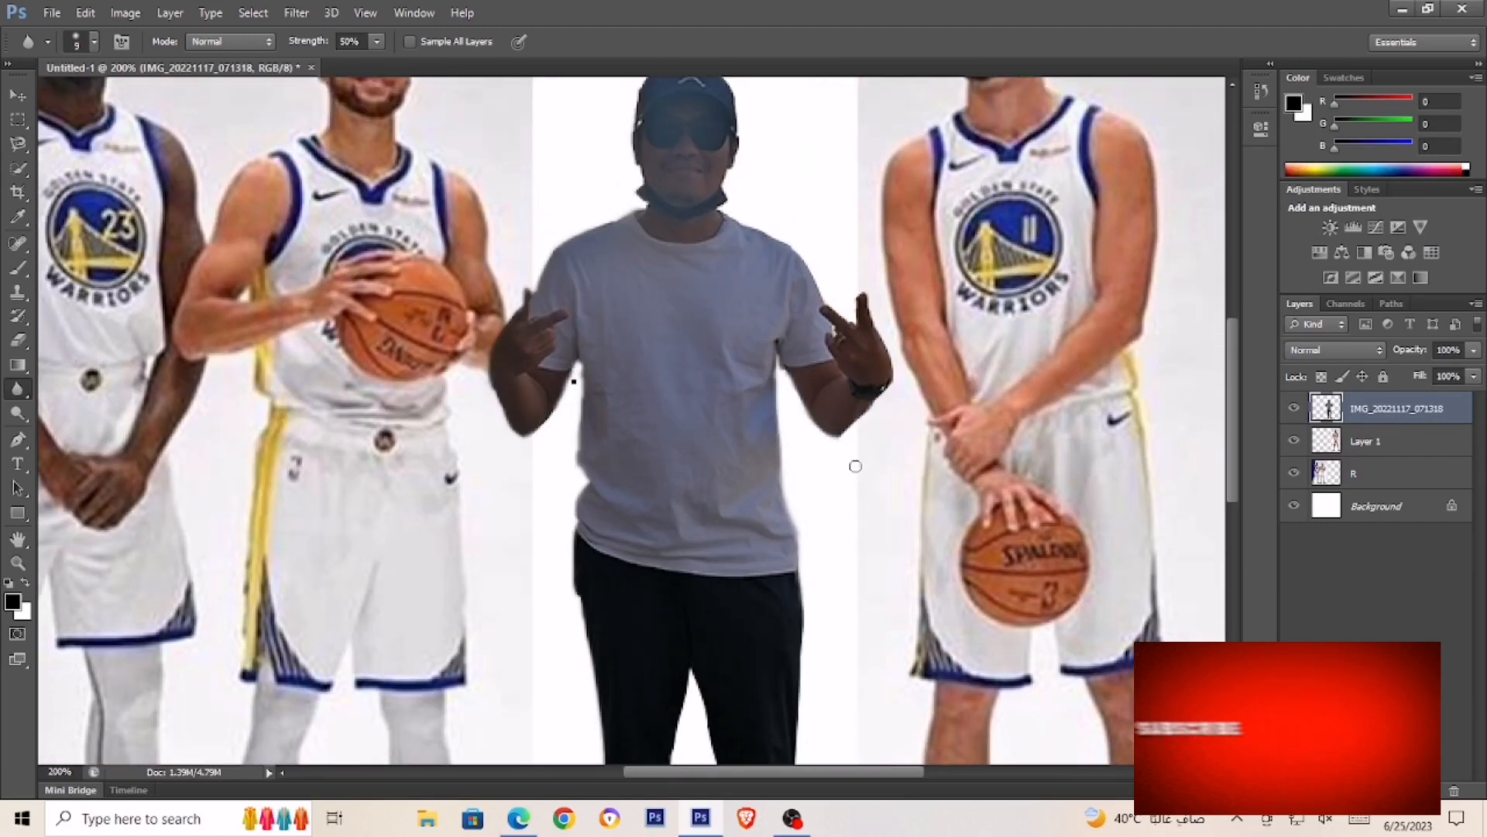
Touch up the blurred edges around the man's shoulders and upper arms
key("e")
scroll(860, 451, "up", 1)
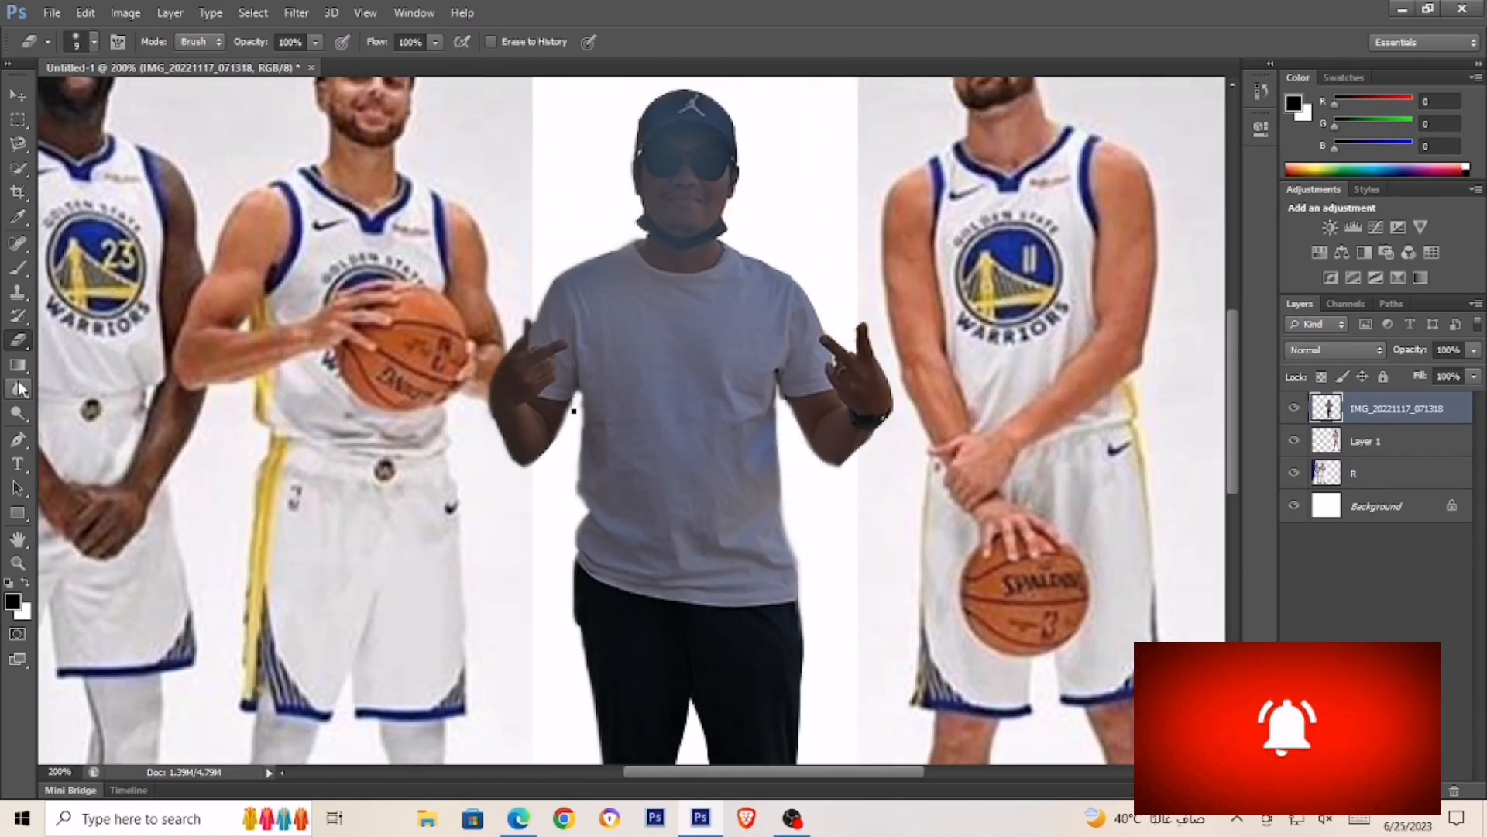
left_click(20, 389)
scroll(868, 449, "up", 2)
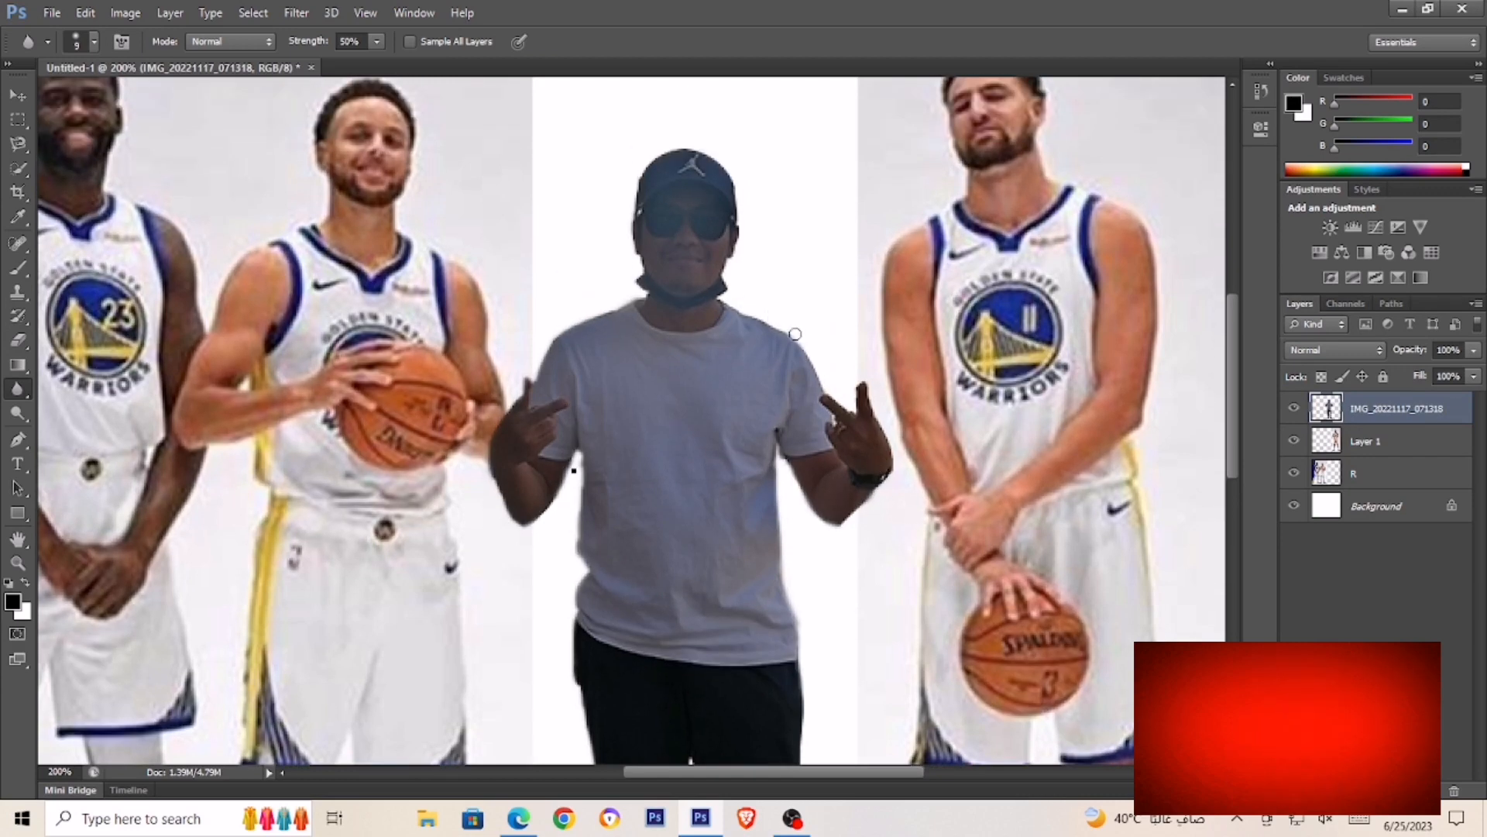
scroll(739, 229, "up", 2)
scroll(643, 204, "down", 7)
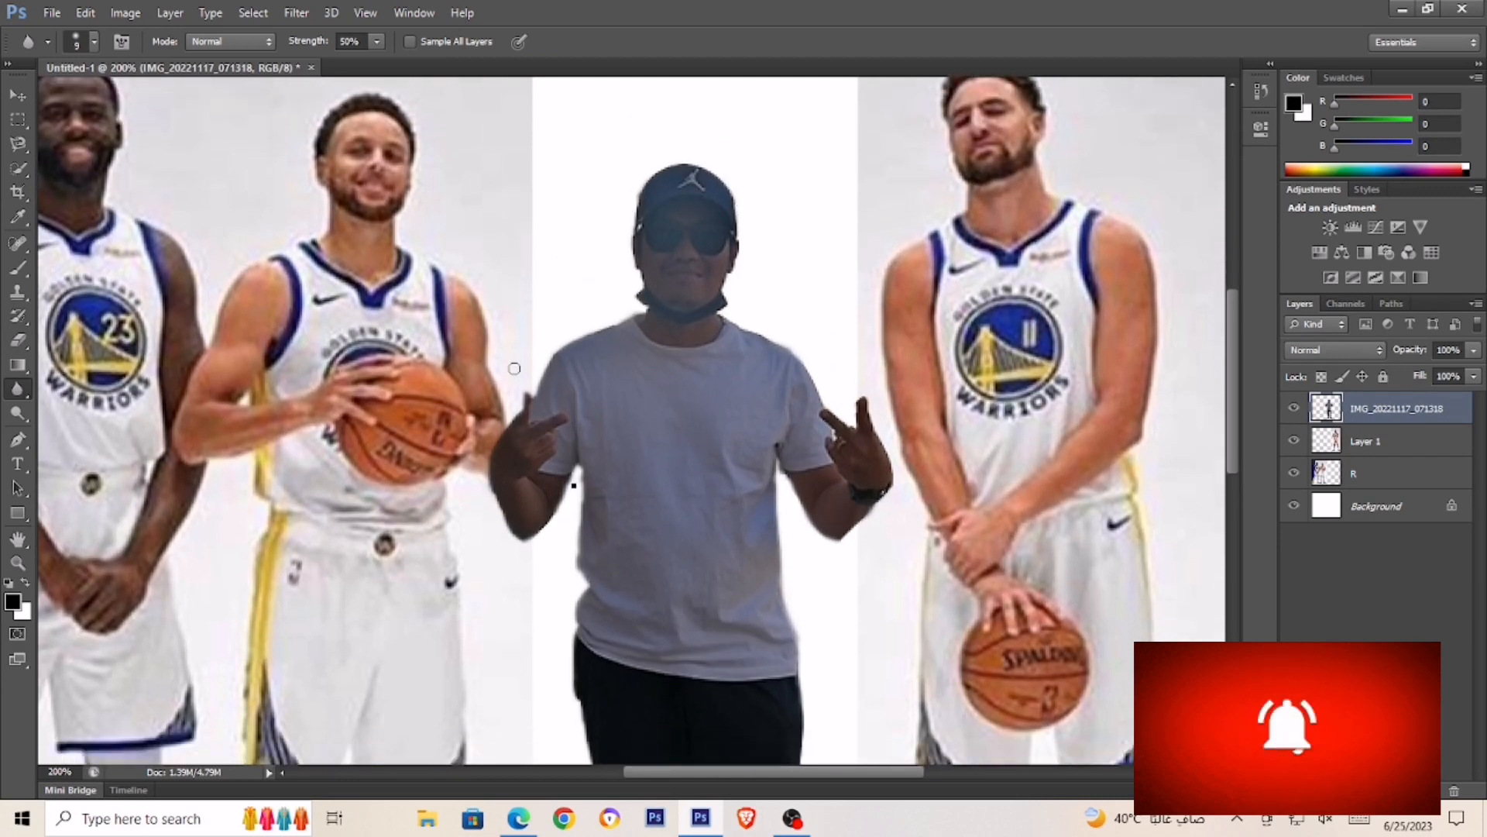
Shift the pasted right half of the team photo on Layer 1 slightly left, closer to the man
left_click(18, 564)
key("ctrl+0")
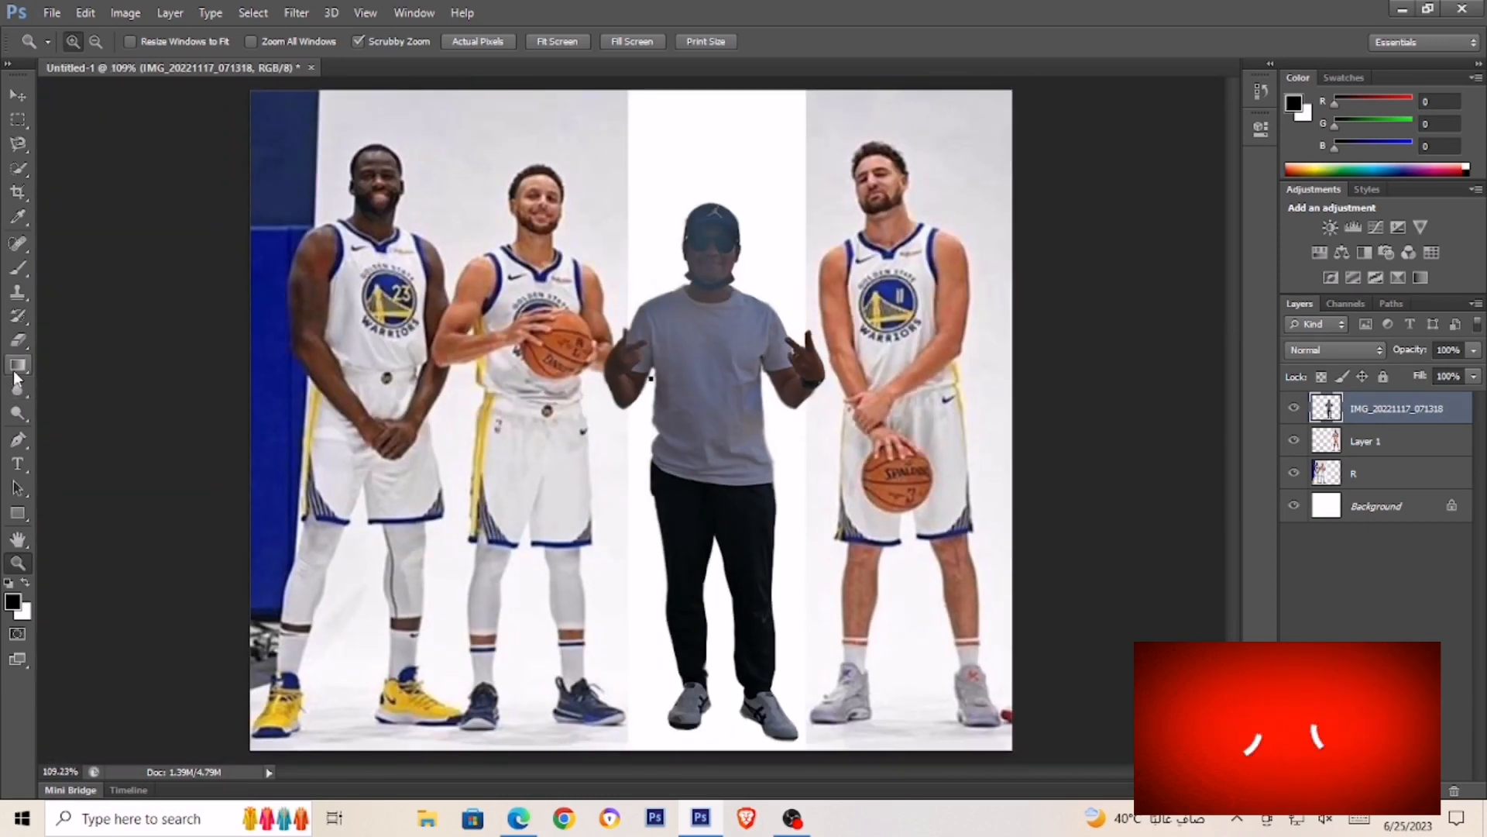
left_click(23, 98)
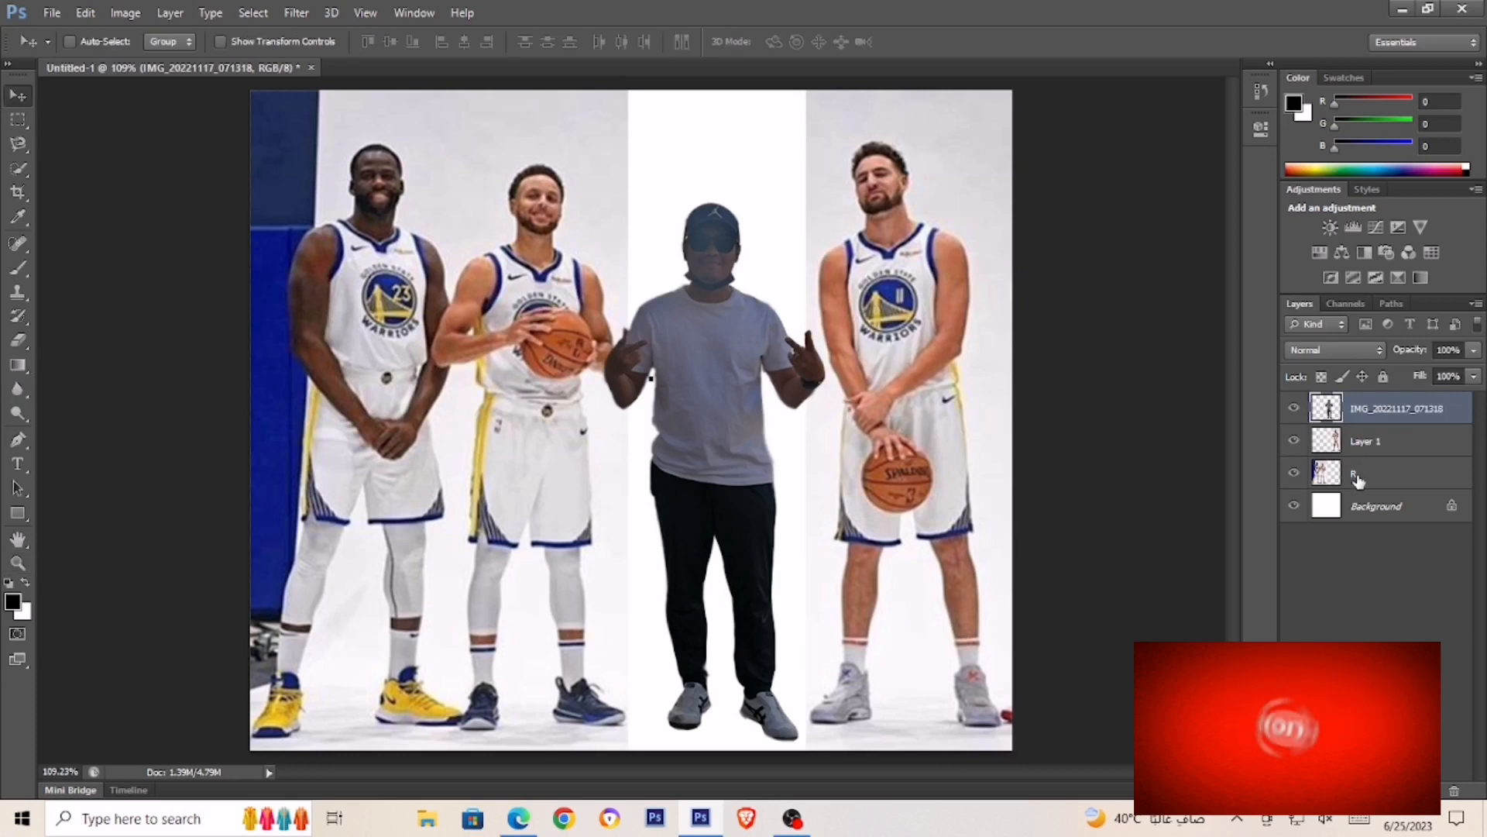
left_click(1367, 448)
mouse_move(891, 398)
left_mouse_down()
mouse_move(814, 398)
mouse_move(911, 396)
mouse_move(846, 395)
mouse_move(871, 396)
left_mouse_up()
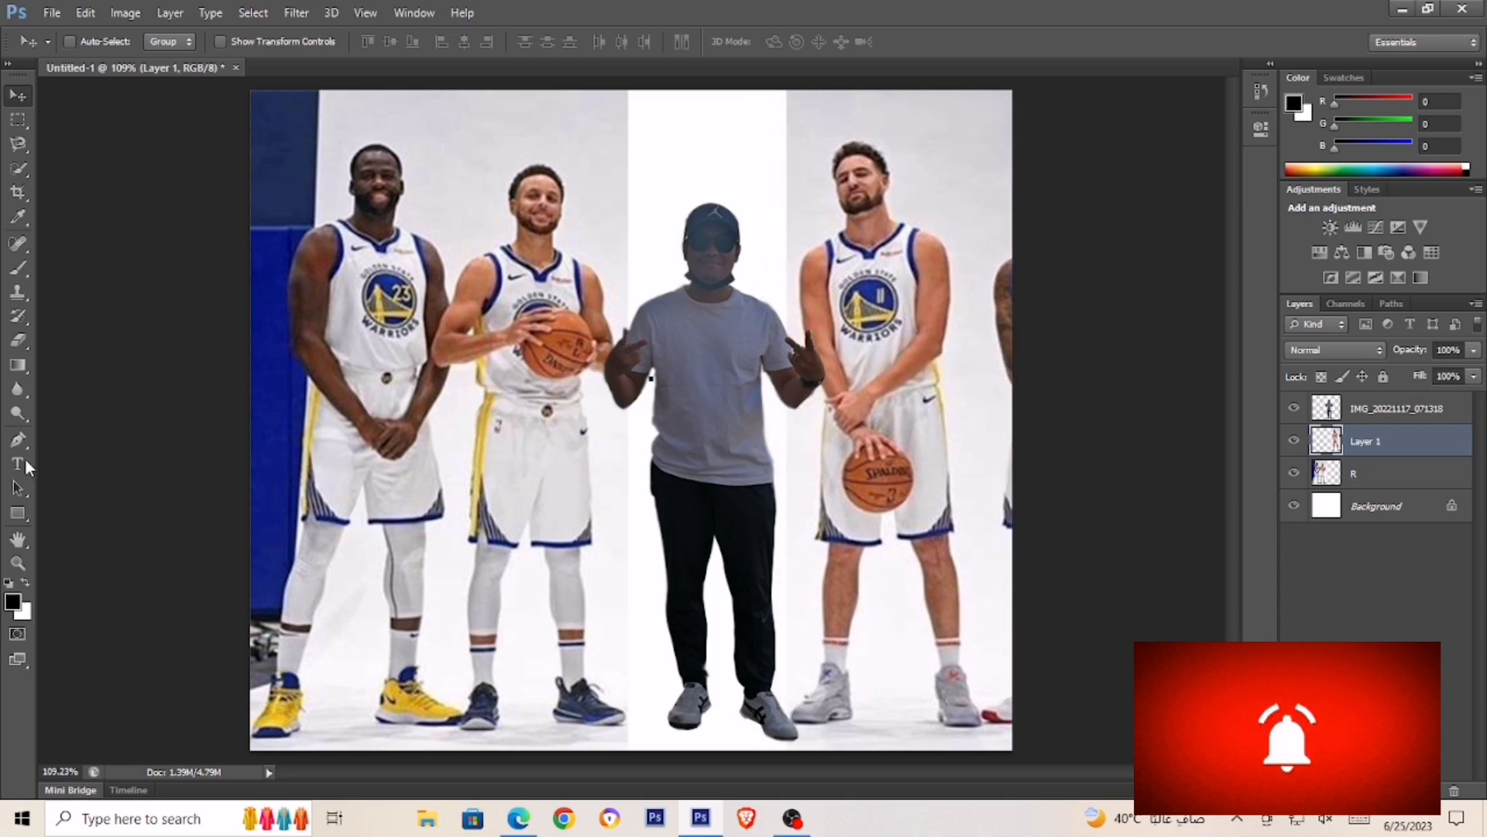
Blur the edge of the man's raised hand nearest the right player, and shift his cutout slightly left within the gap
left_click(17, 389)
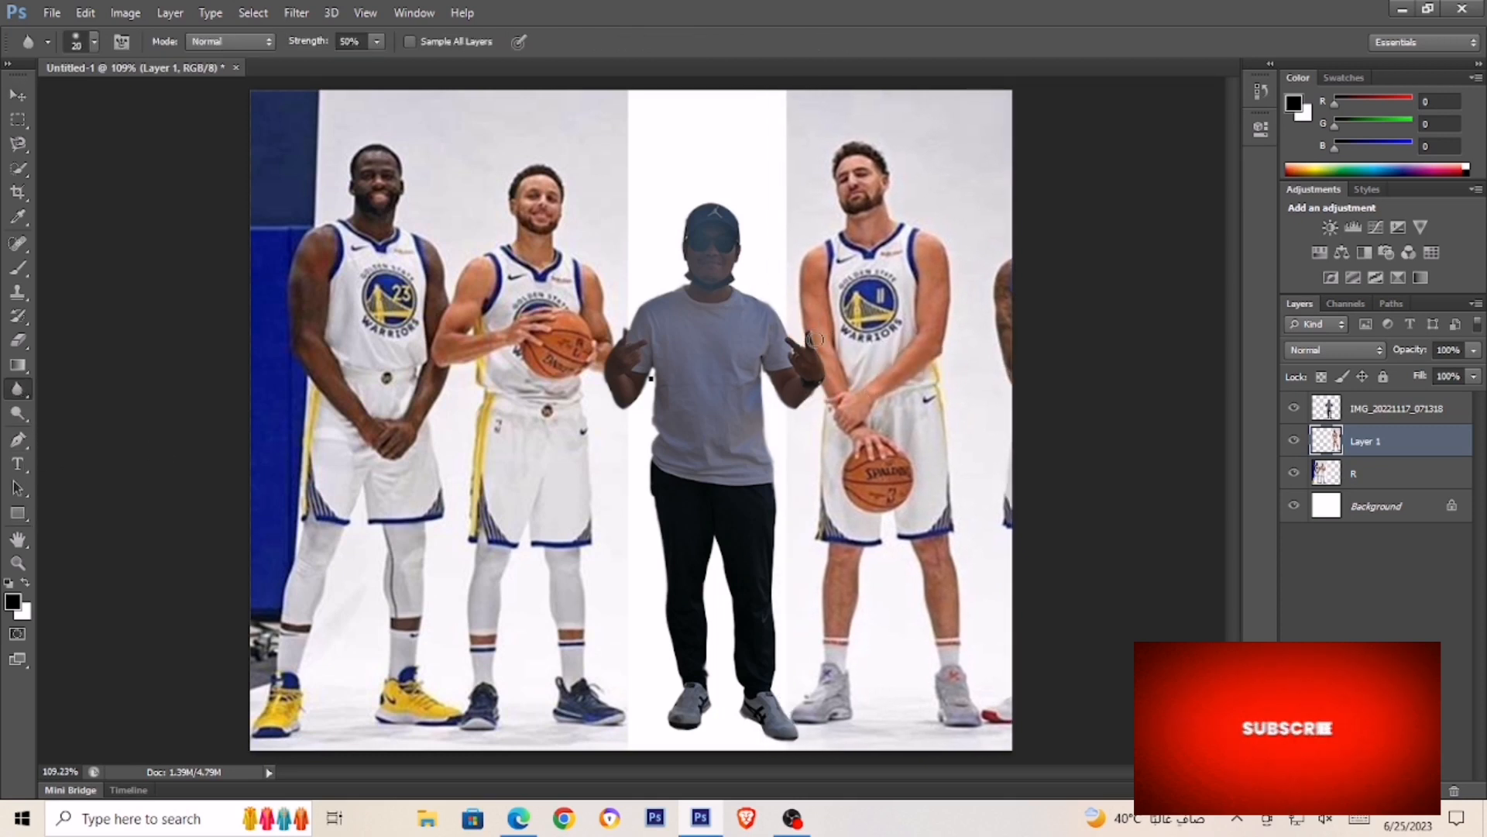
left_click(17, 95)
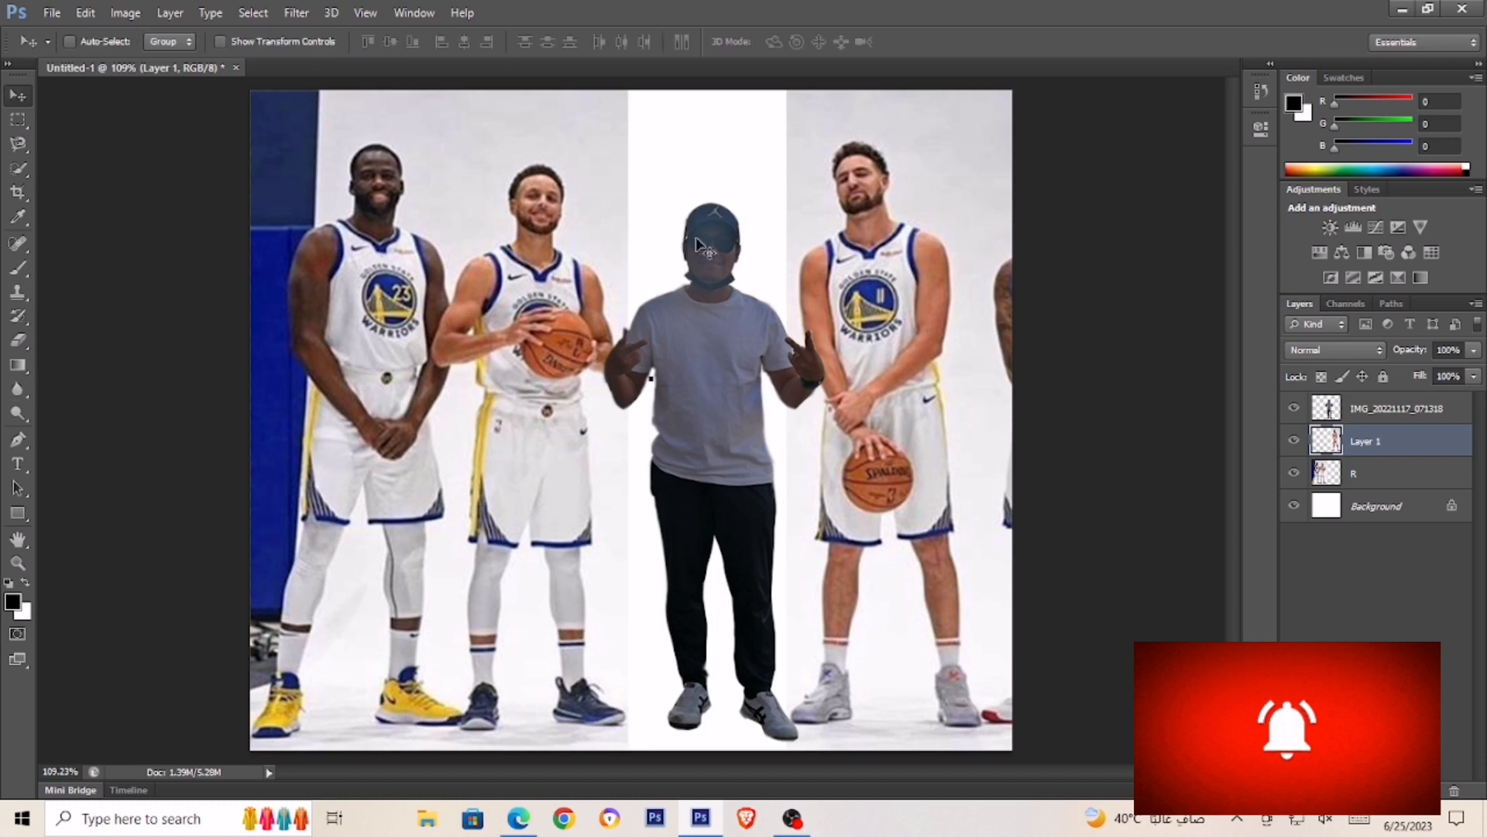
left_click(1370, 411)
left_click(18, 389)
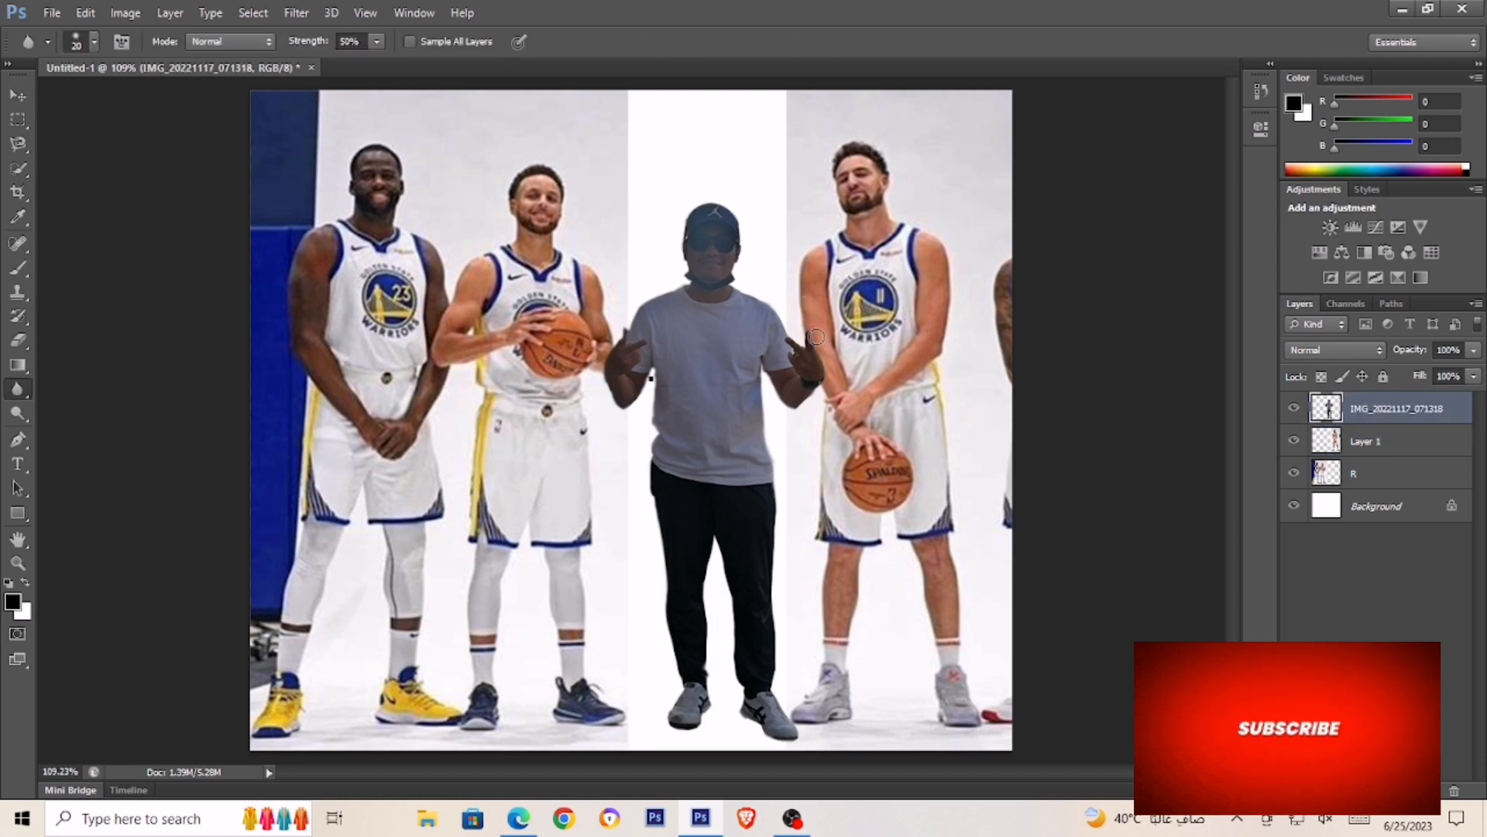
left_click(18, 94)
mouse_move(919, 448)
left_mouse_down()
mouse_move(957, 438)
mouse_move(893, 446)
left_mouse_up()
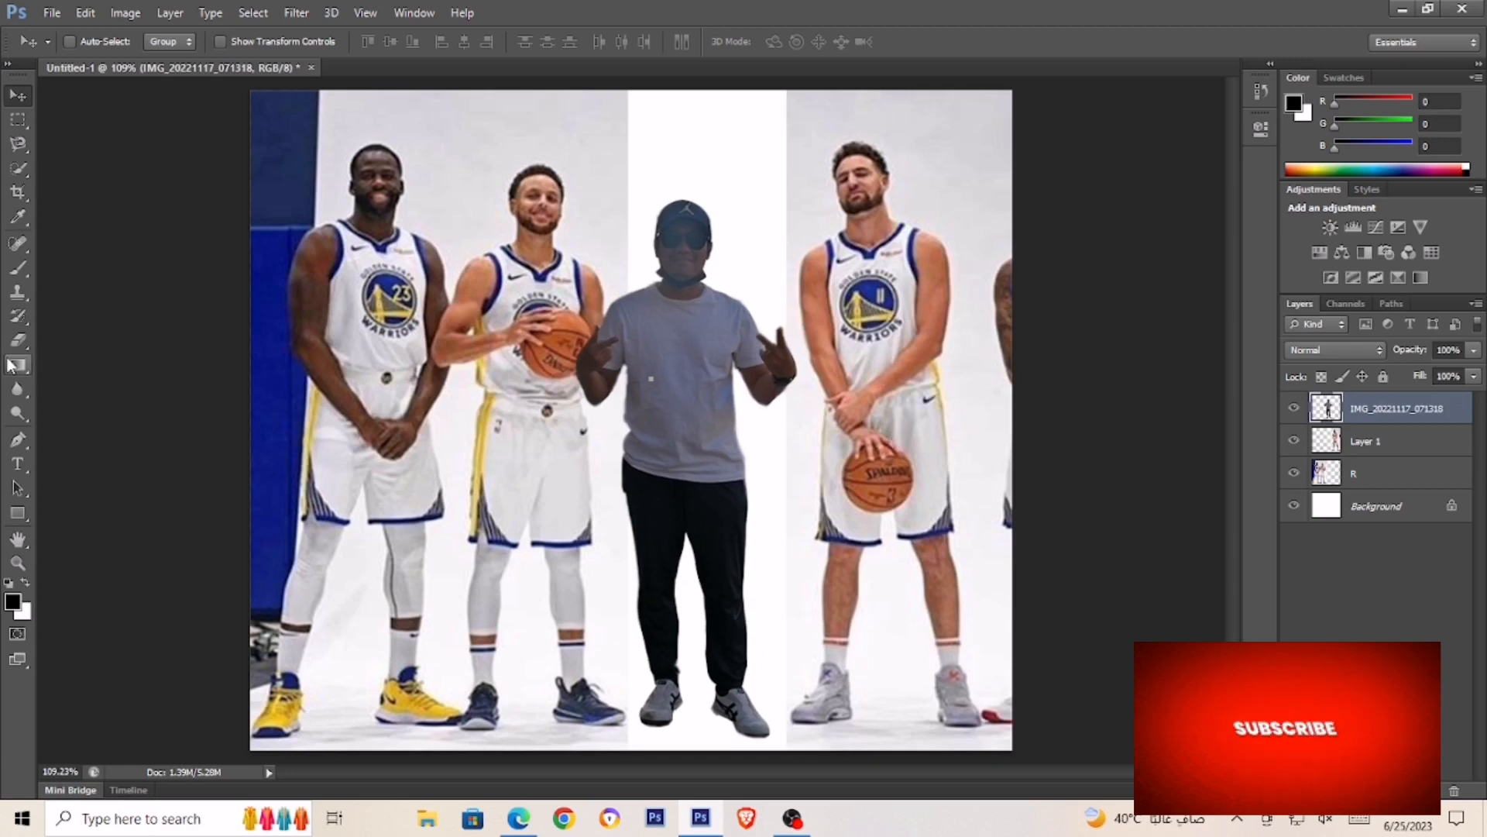
Try to select a rectangular strip of backdrop above the second player on layer R and shift it
left_click(1366, 475)
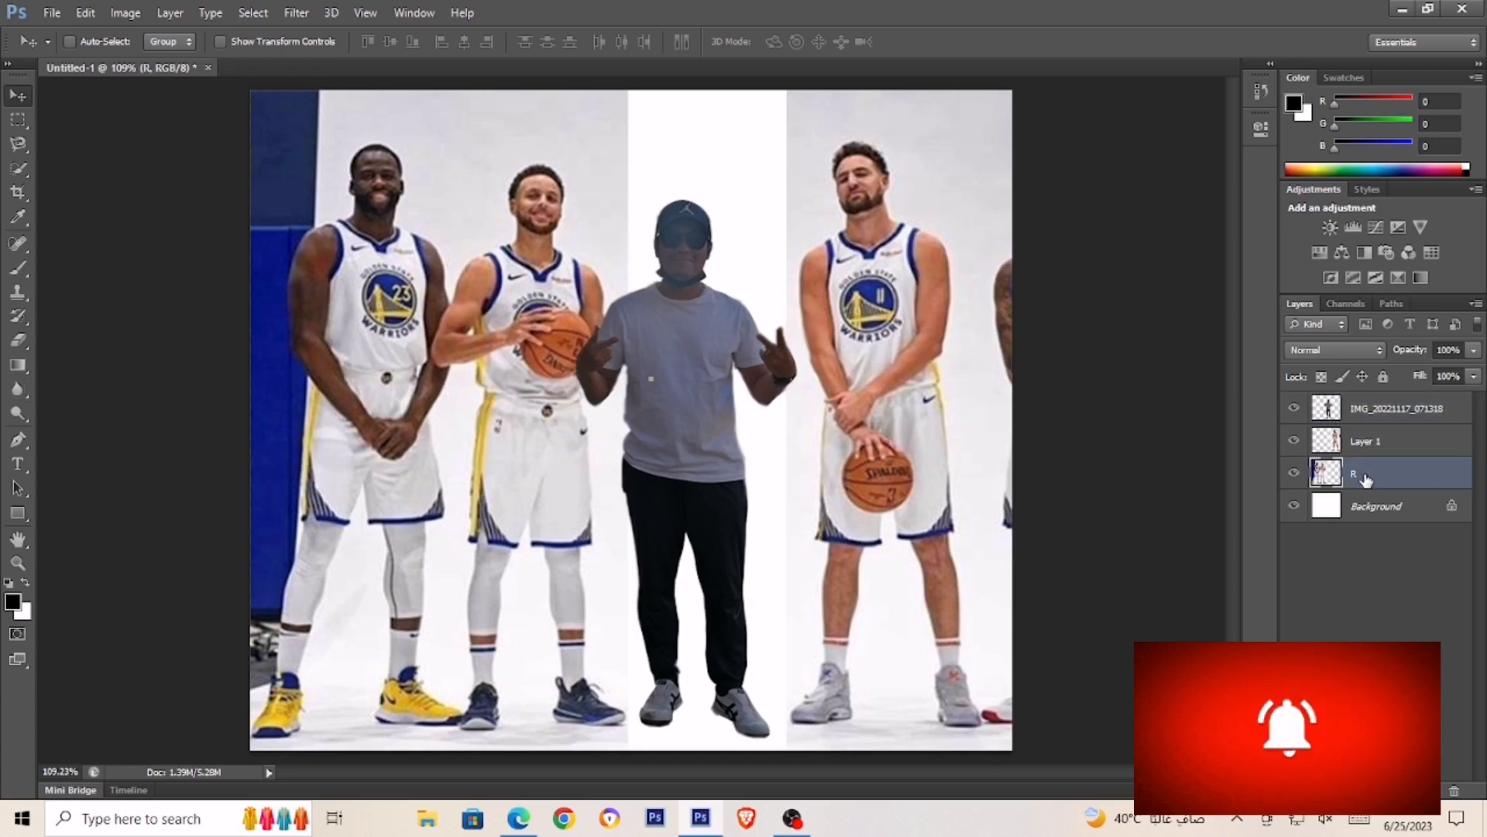
key("m")
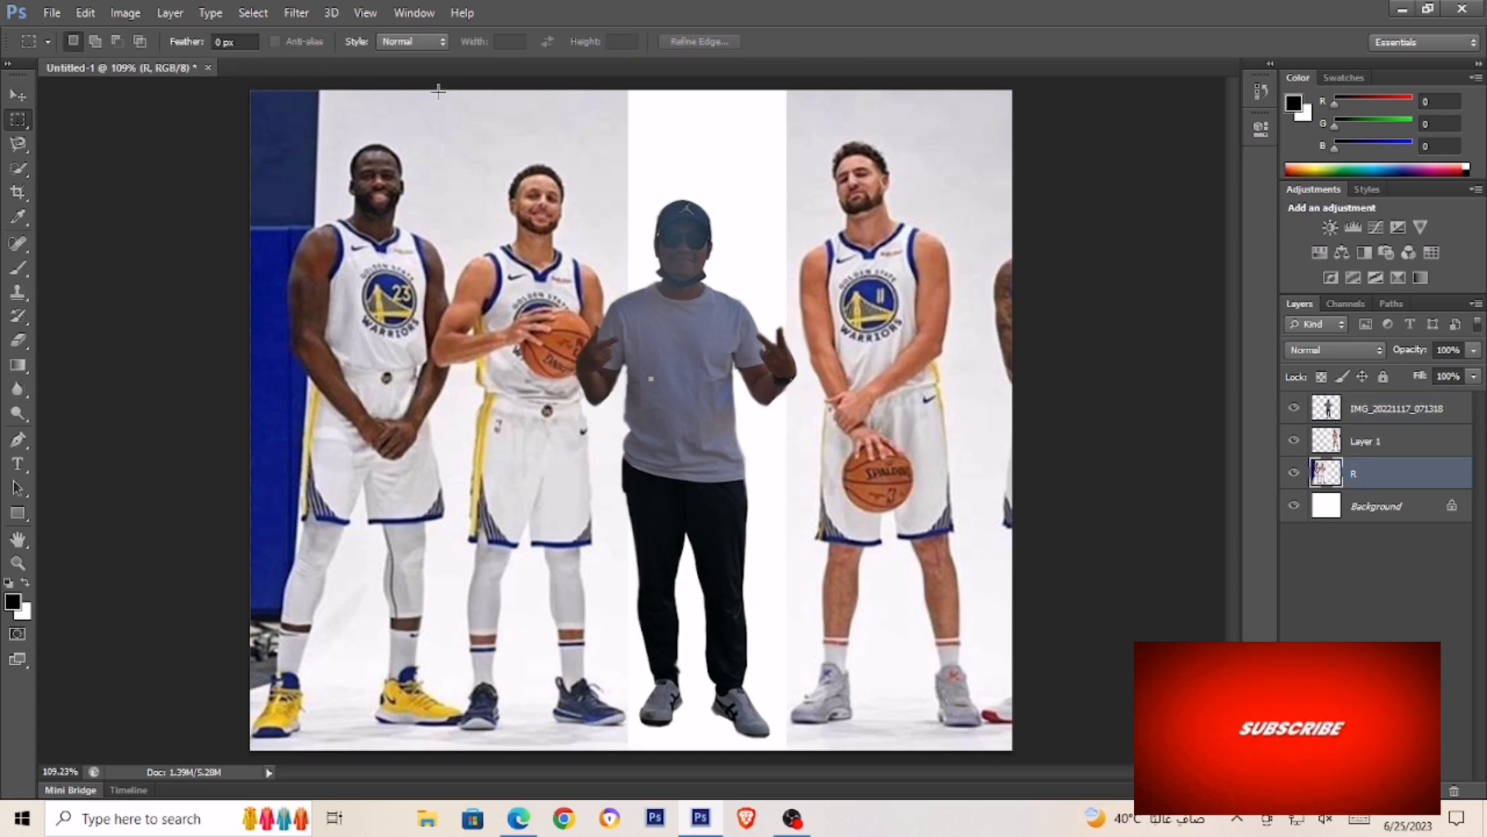
left_click_drag(436, 91, 637, 160)
left_click(85, 12)
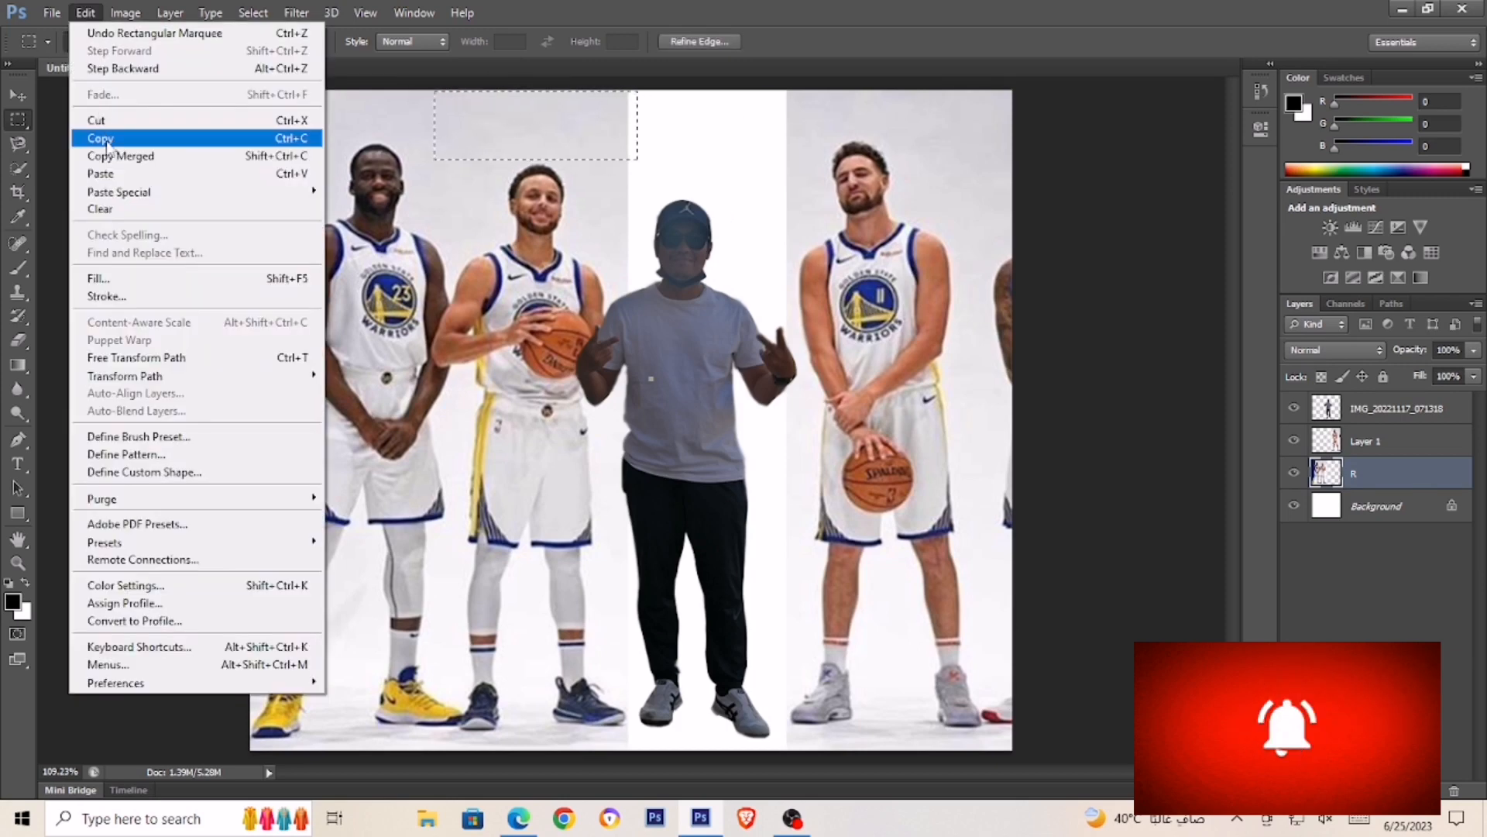
left_click(106, 145)
right_click(663, 144)
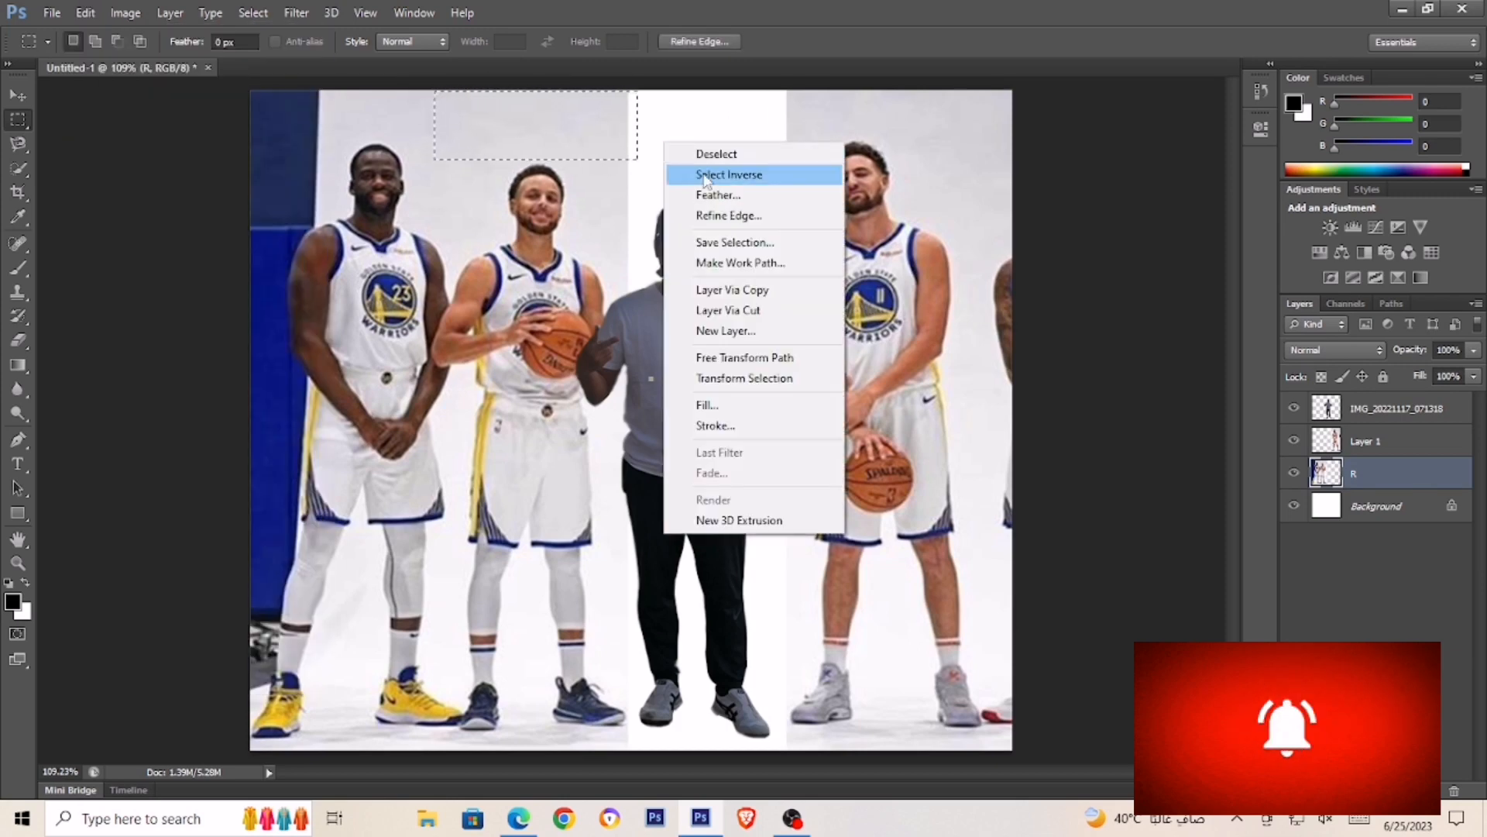
left_click(124, 13)
left_click(116, 174)
key("v")
mouse_move(521, 148)
left_mouse_down()
mouse_move(616, 150)
mouse_move(503, 147)
left_mouse_up()
Undo the backdrop strip's move and its rectangular selection
left_click(85, 12)
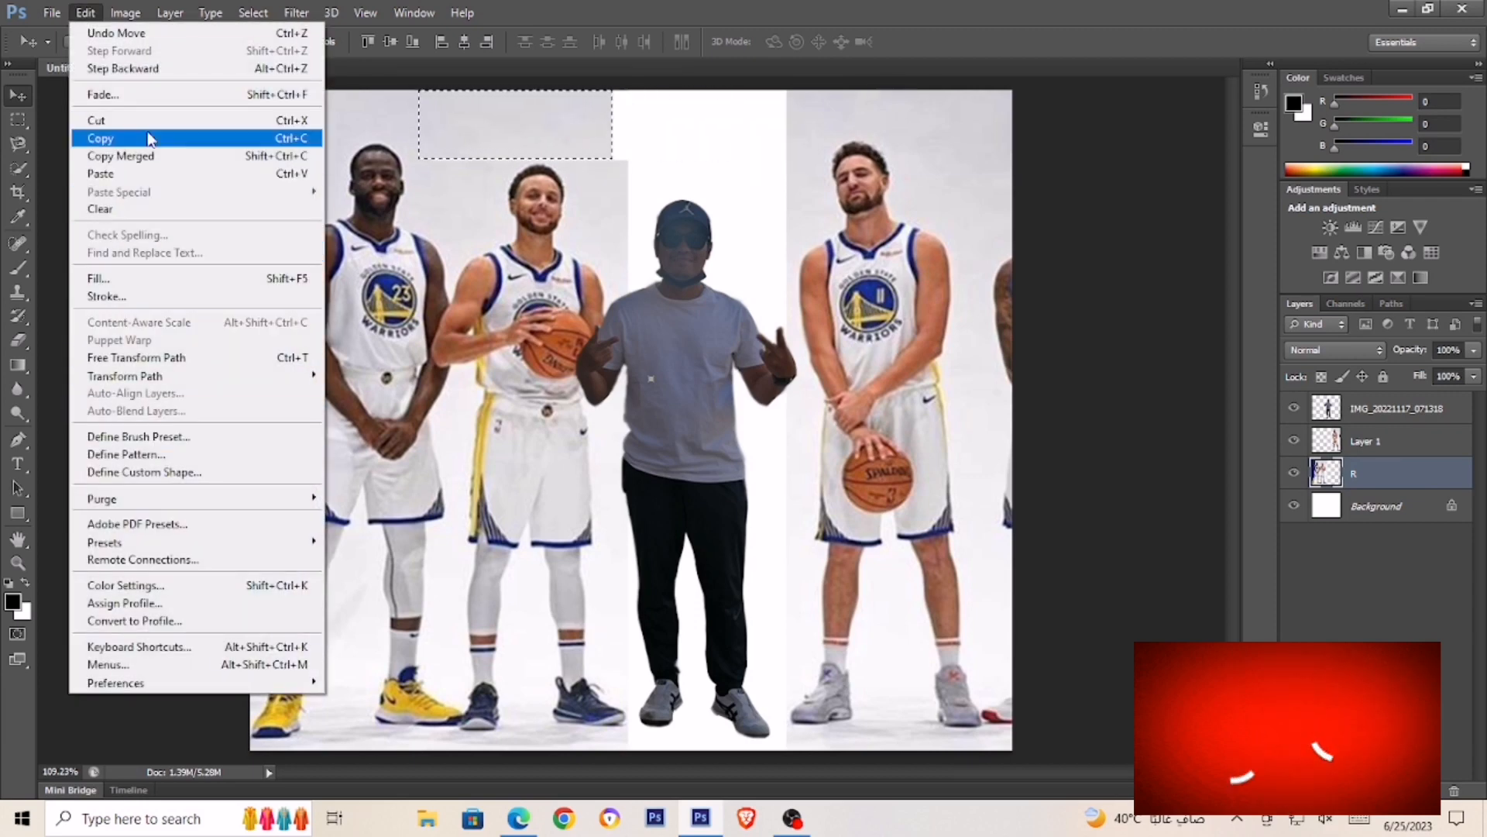
left_click(123, 68)
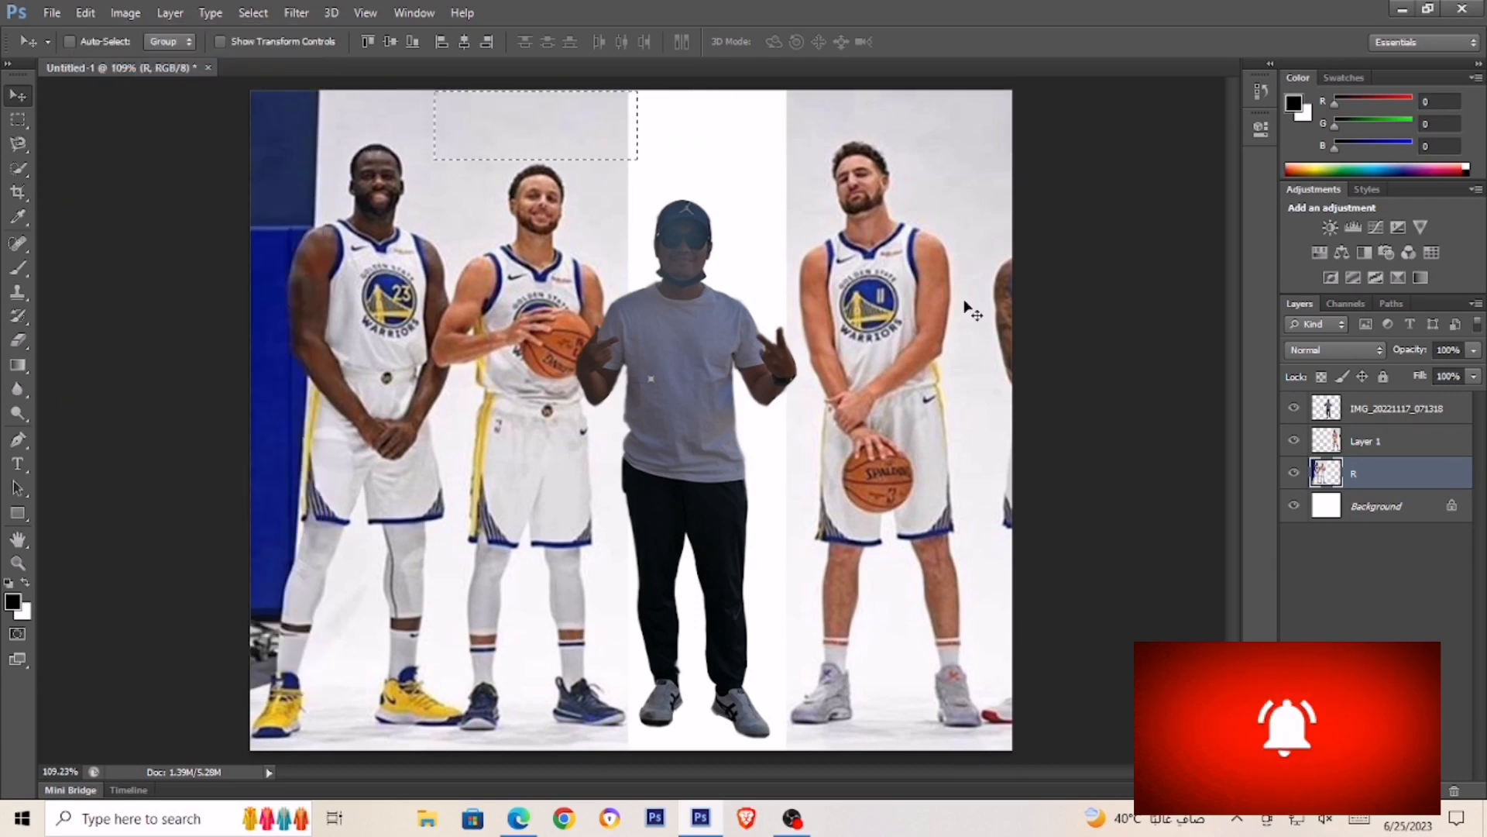
left_click(85, 13)
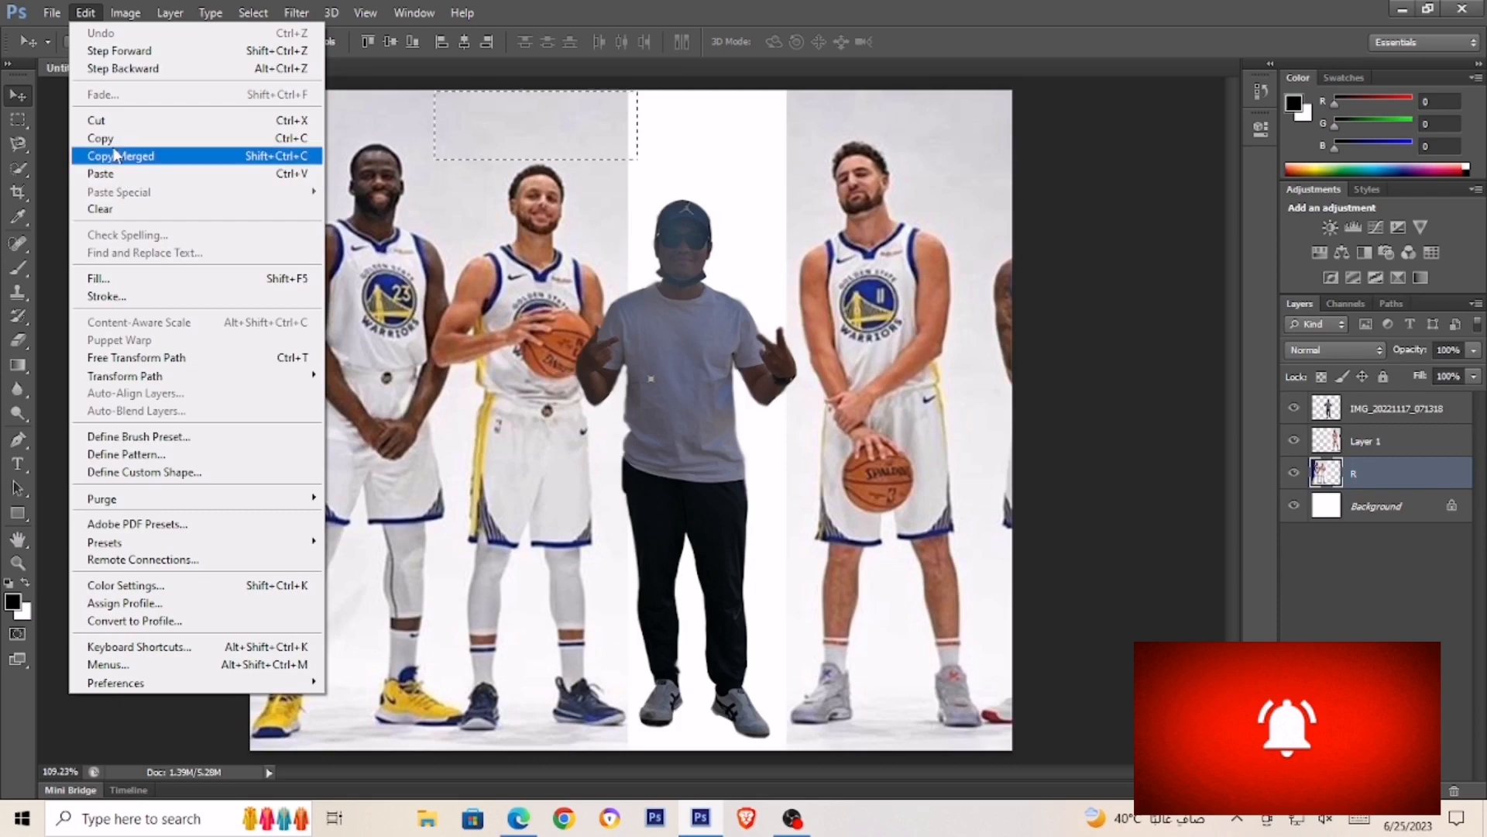
left_click(121, 68)
left_click(86, 12)
left_click(123, 68)
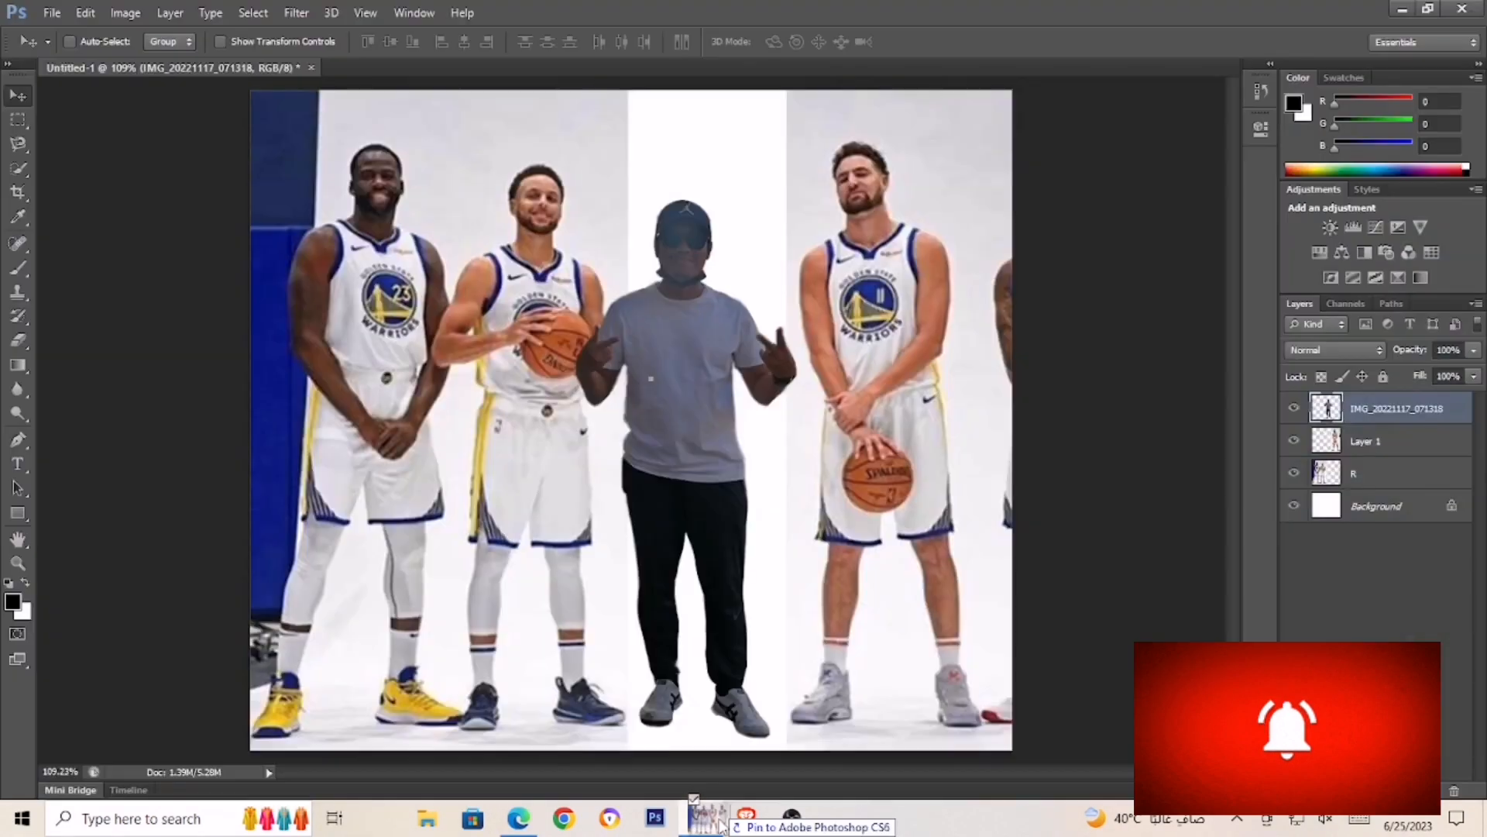
key("ctrl+t")
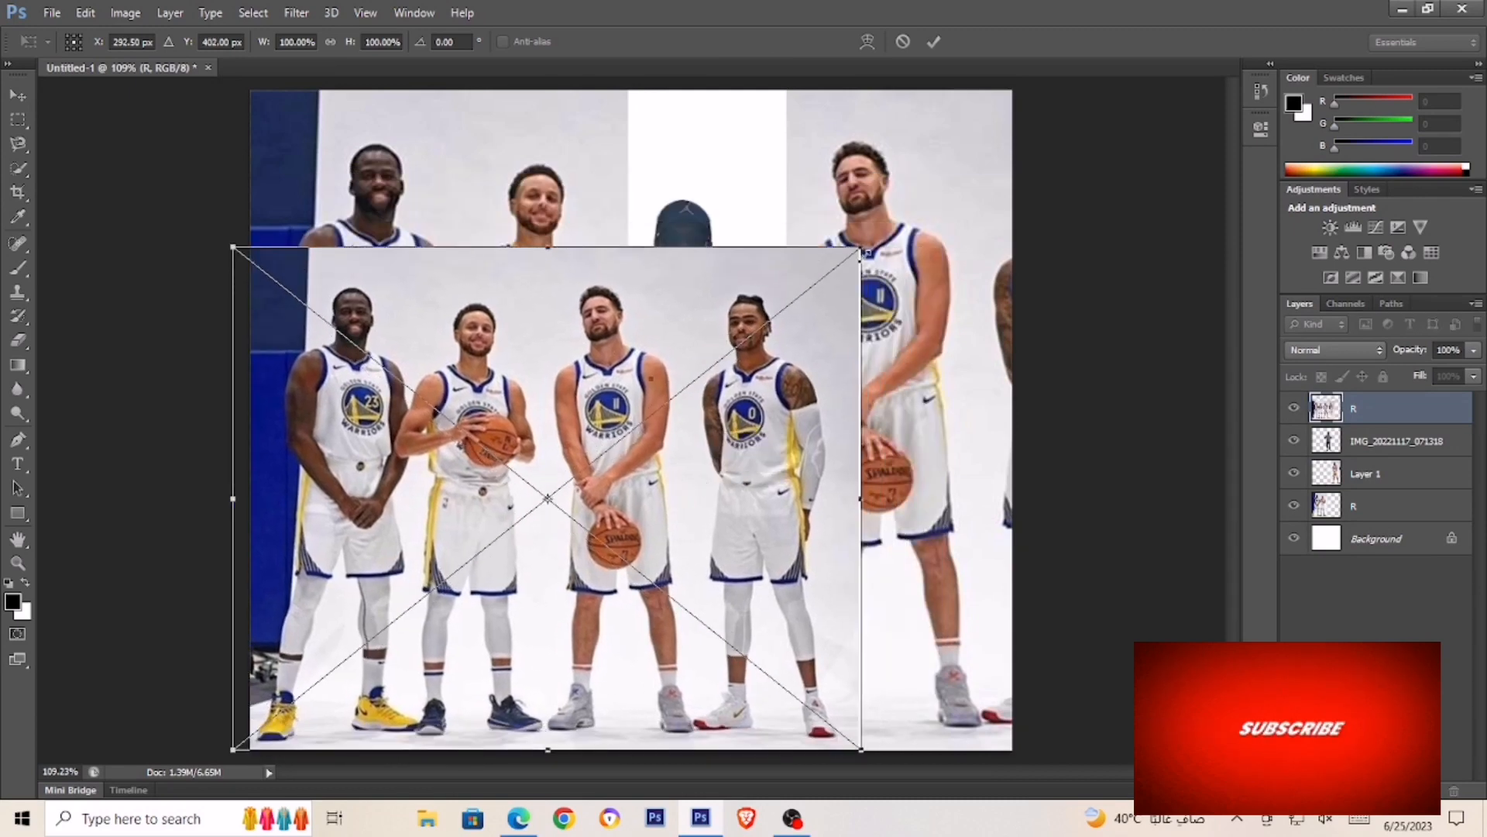
left_click_drag(883, 252, 1126, 130)
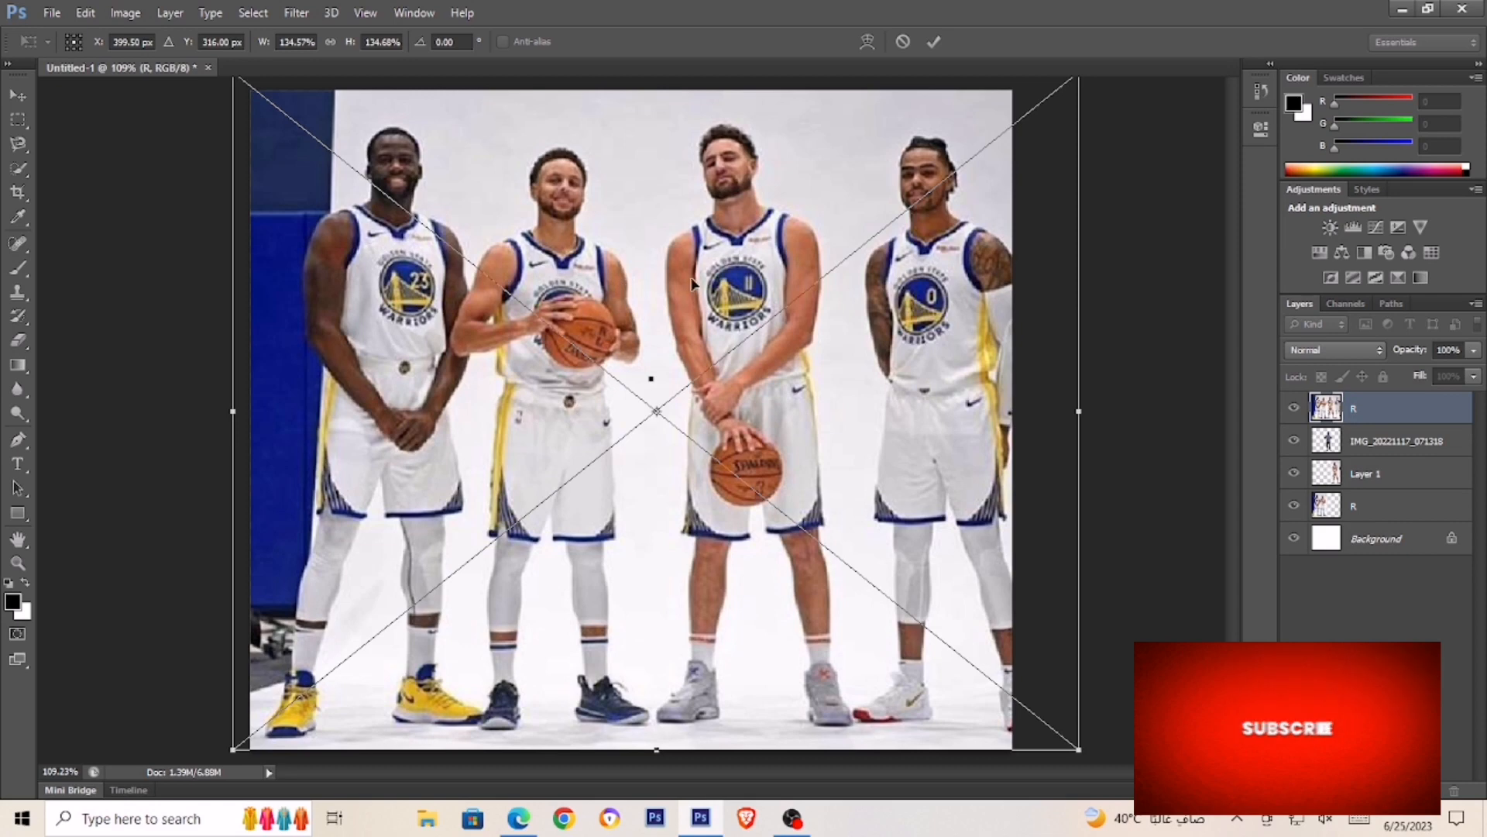
left_click_drag(589, 281, 879, 281)
left_click(903, 42)
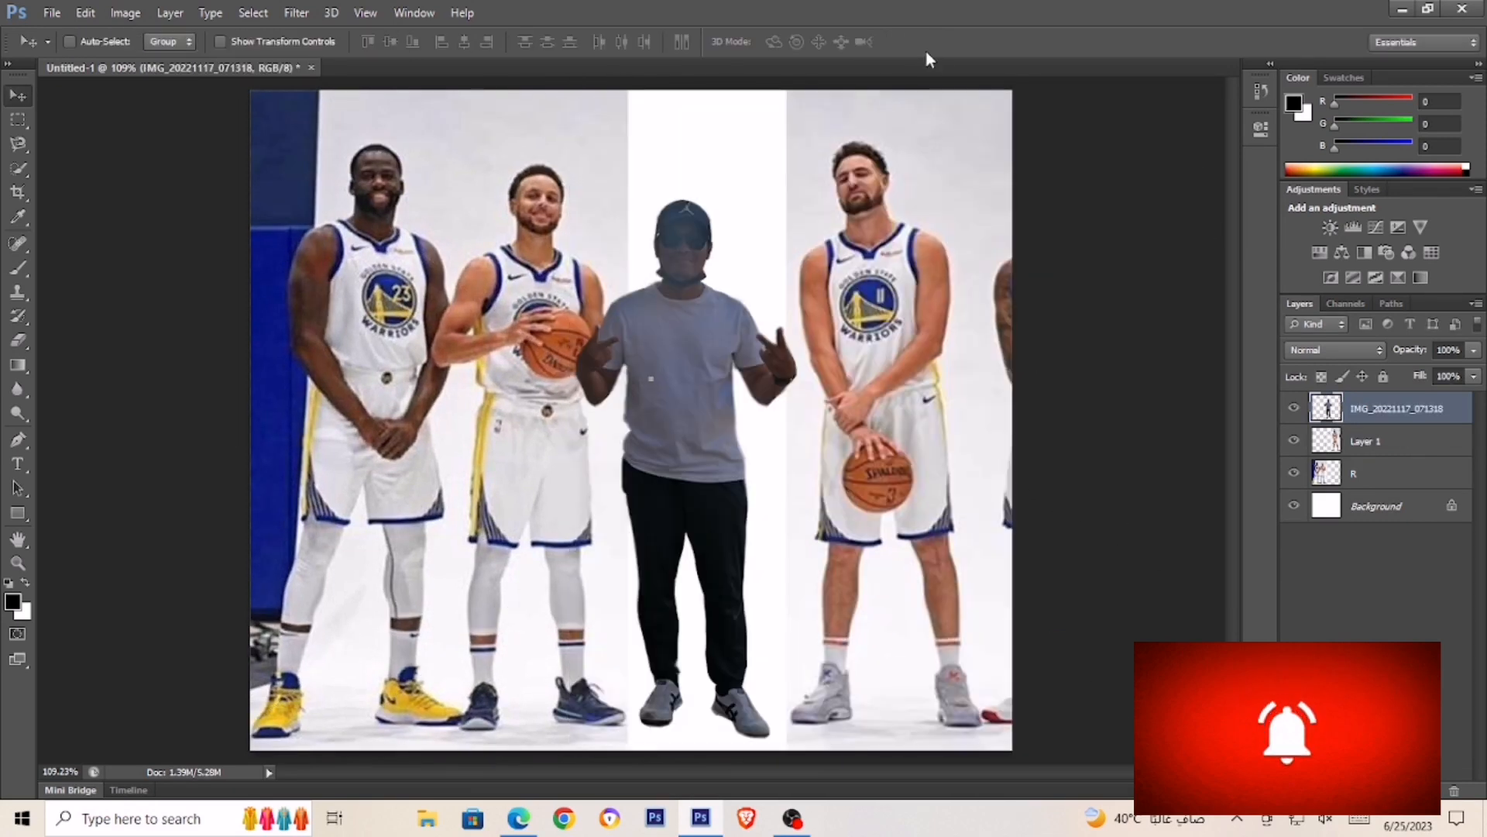
Clone backdrop over the cut-off fourth player at the photo's right edge on Layer 1, using a size 45 Clone Stamp brush
left_click(1369, 444)
key("s")
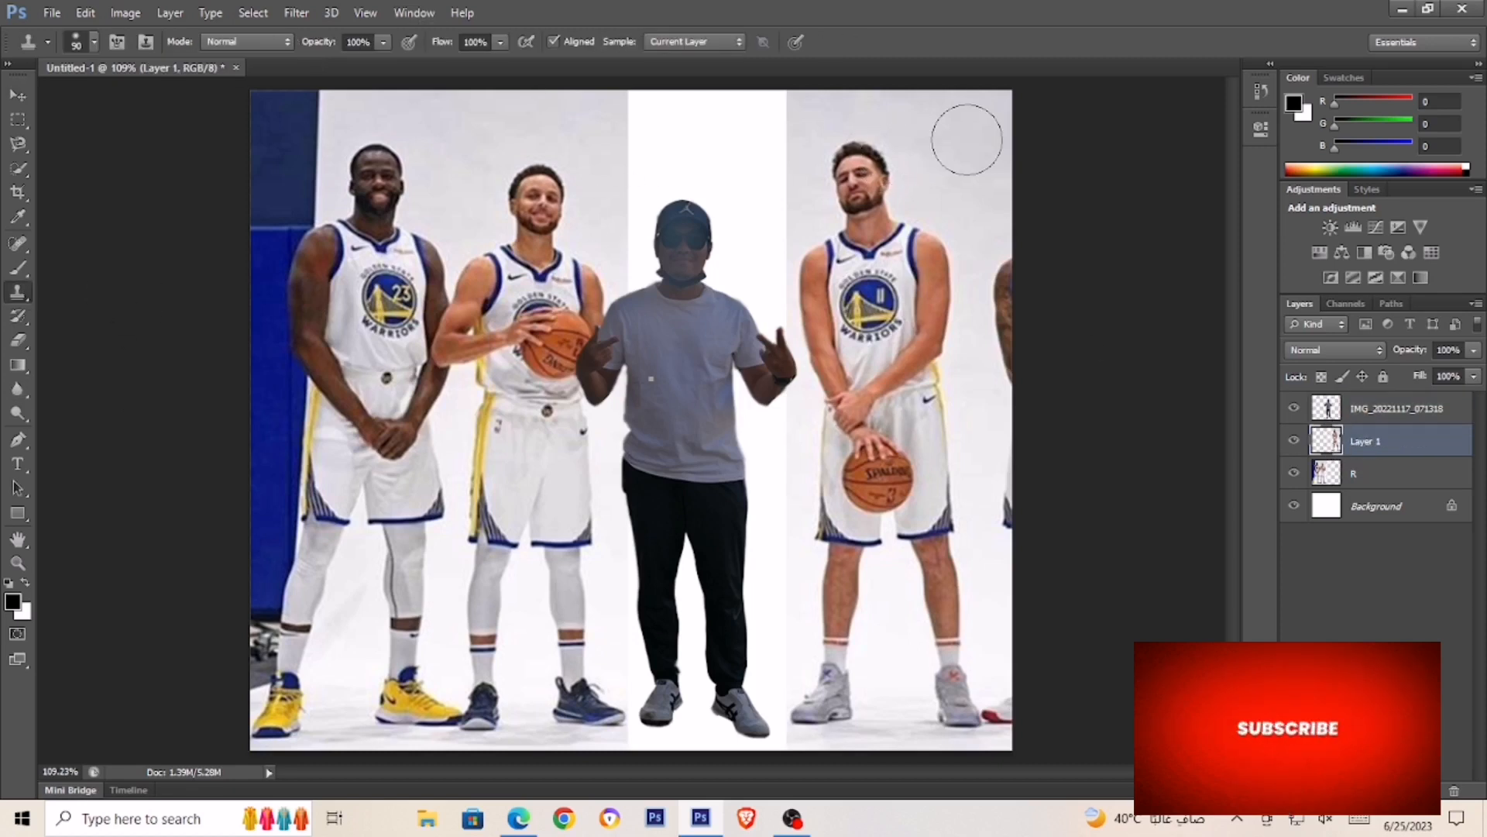
key("bracketleft")
key("bracketleft")
key("bracketleft")
key("bracketleft")
key("bracketleft")
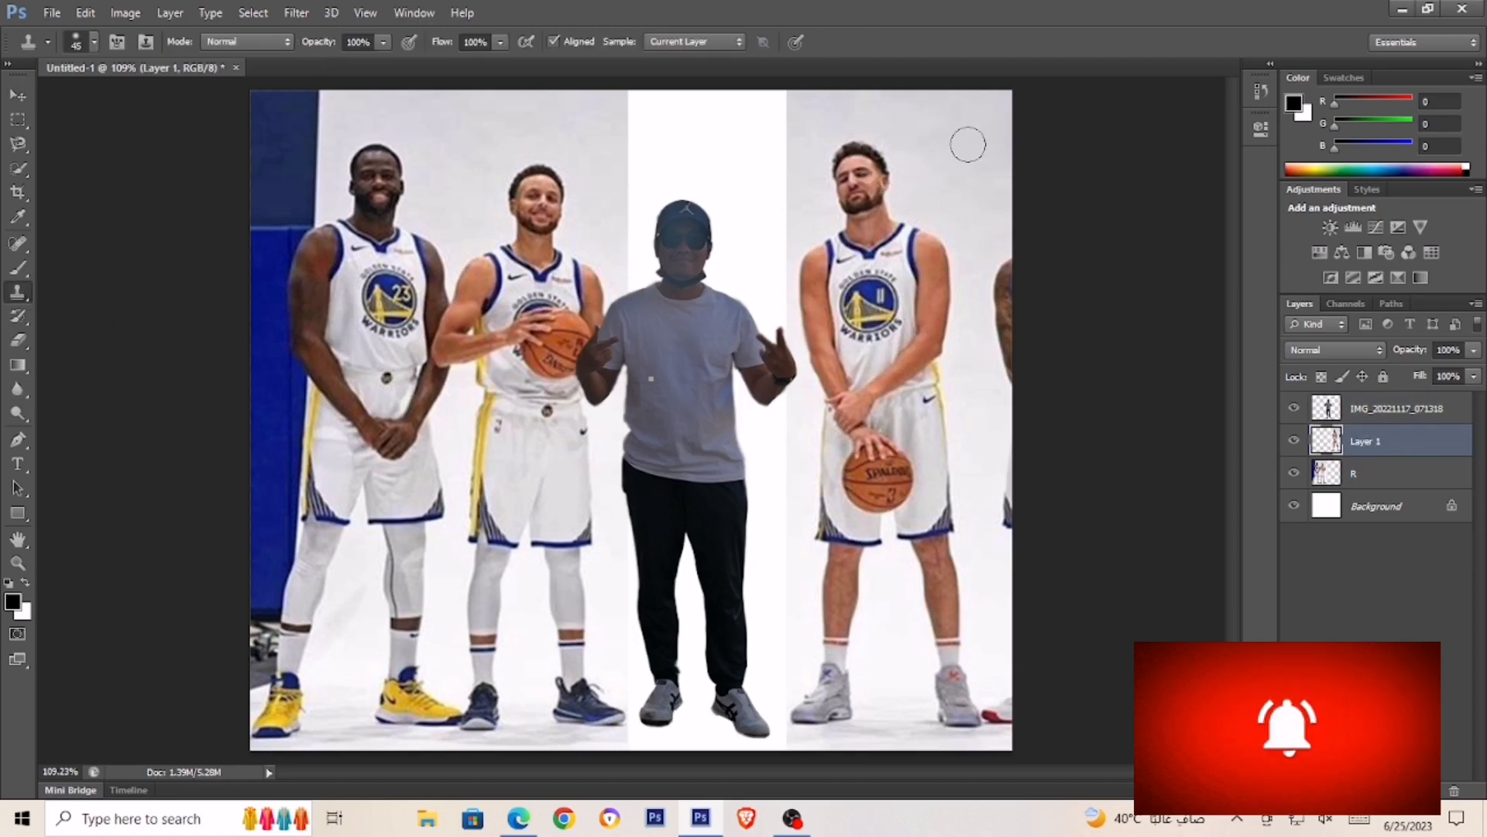
mouse_move(1004, 255)
left_mouse_down()
mouse_move(1004, 372)
mouse_move(983, 370)
mouse_move(1008, 512)
mouse_move(1000, 461)
left_mouse_up()
left_click_drag(1002, 663, 999, 710)
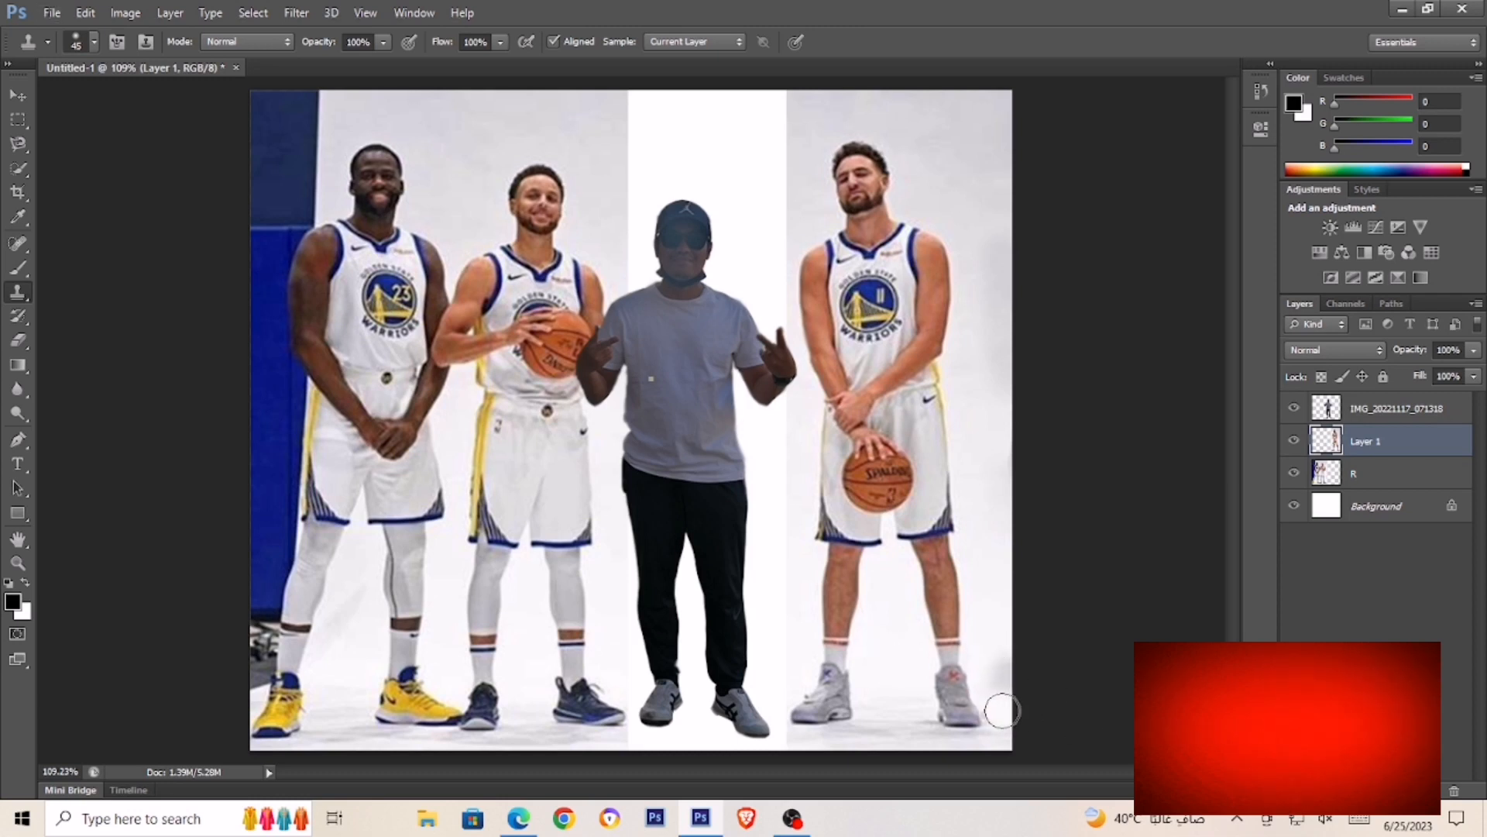
Shift the man's cutout slightly right and up to centre him between the two neighbouring players
left_click(19, 96)
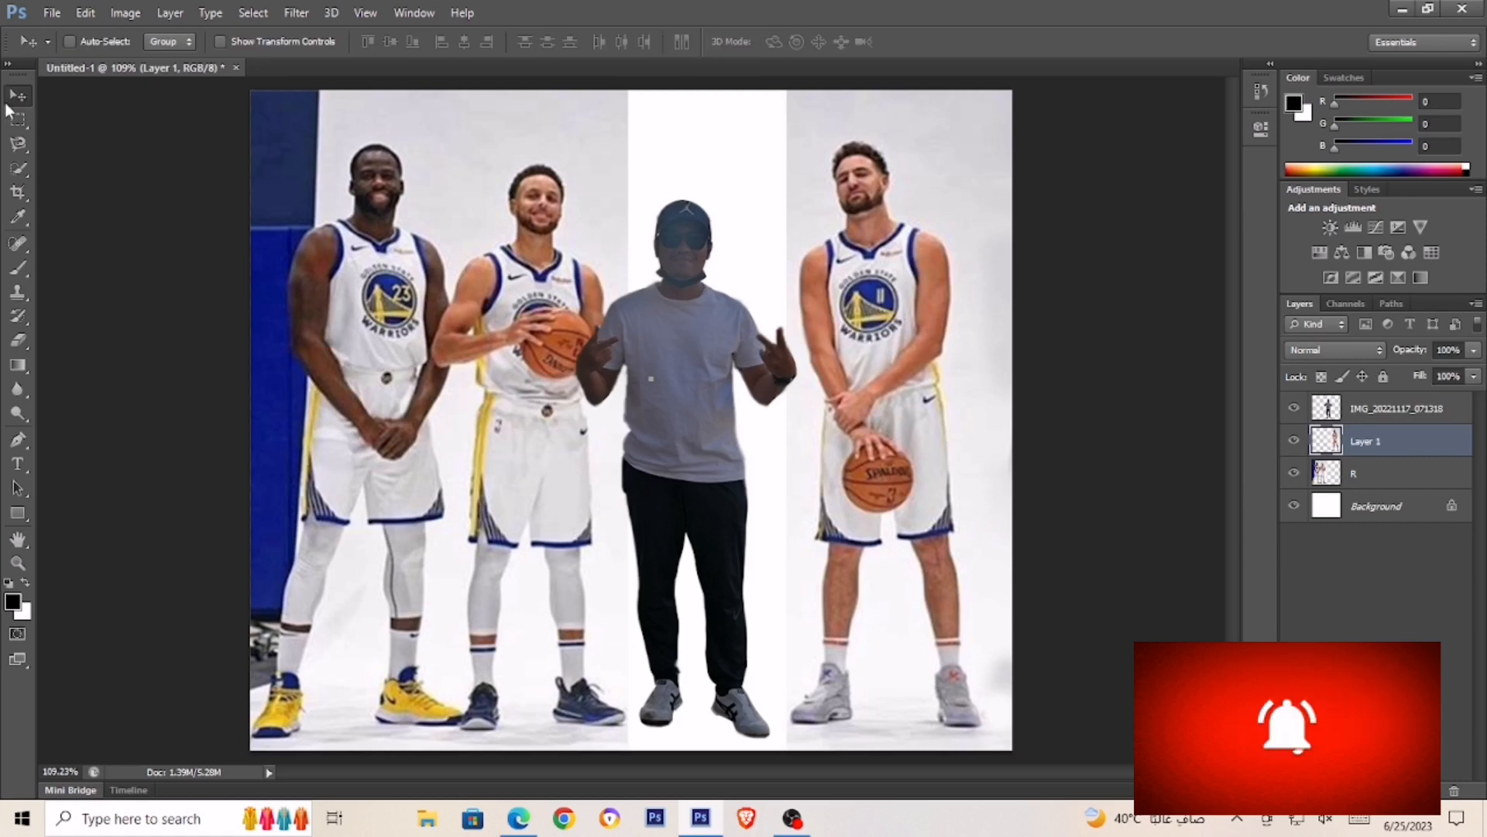
key("alt+bracketright")
left_click_drag(736, 376, 758, 372)
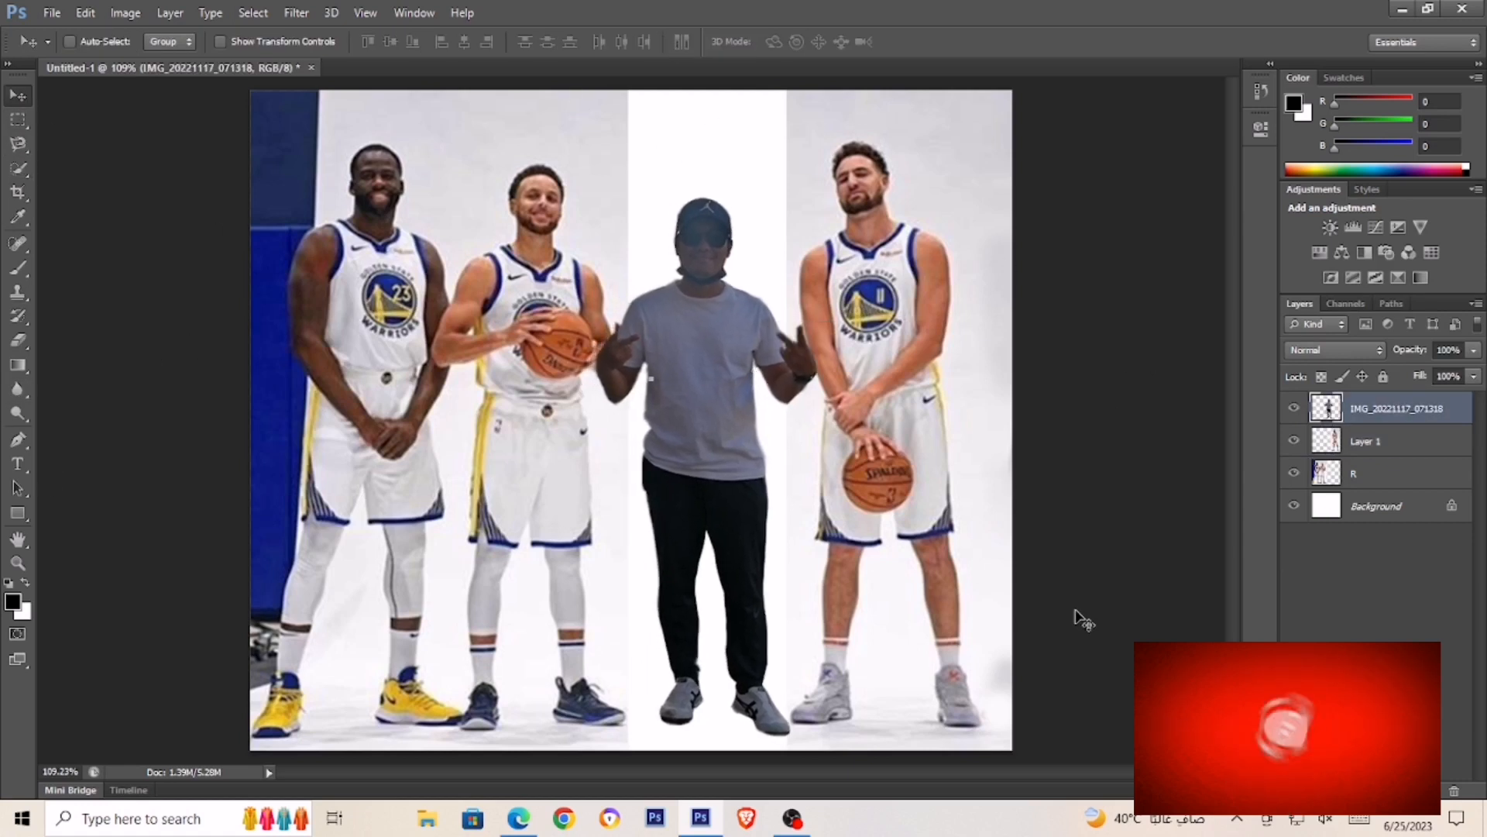
Flatten the image so all layers merge into the background
left_click(126, 12)
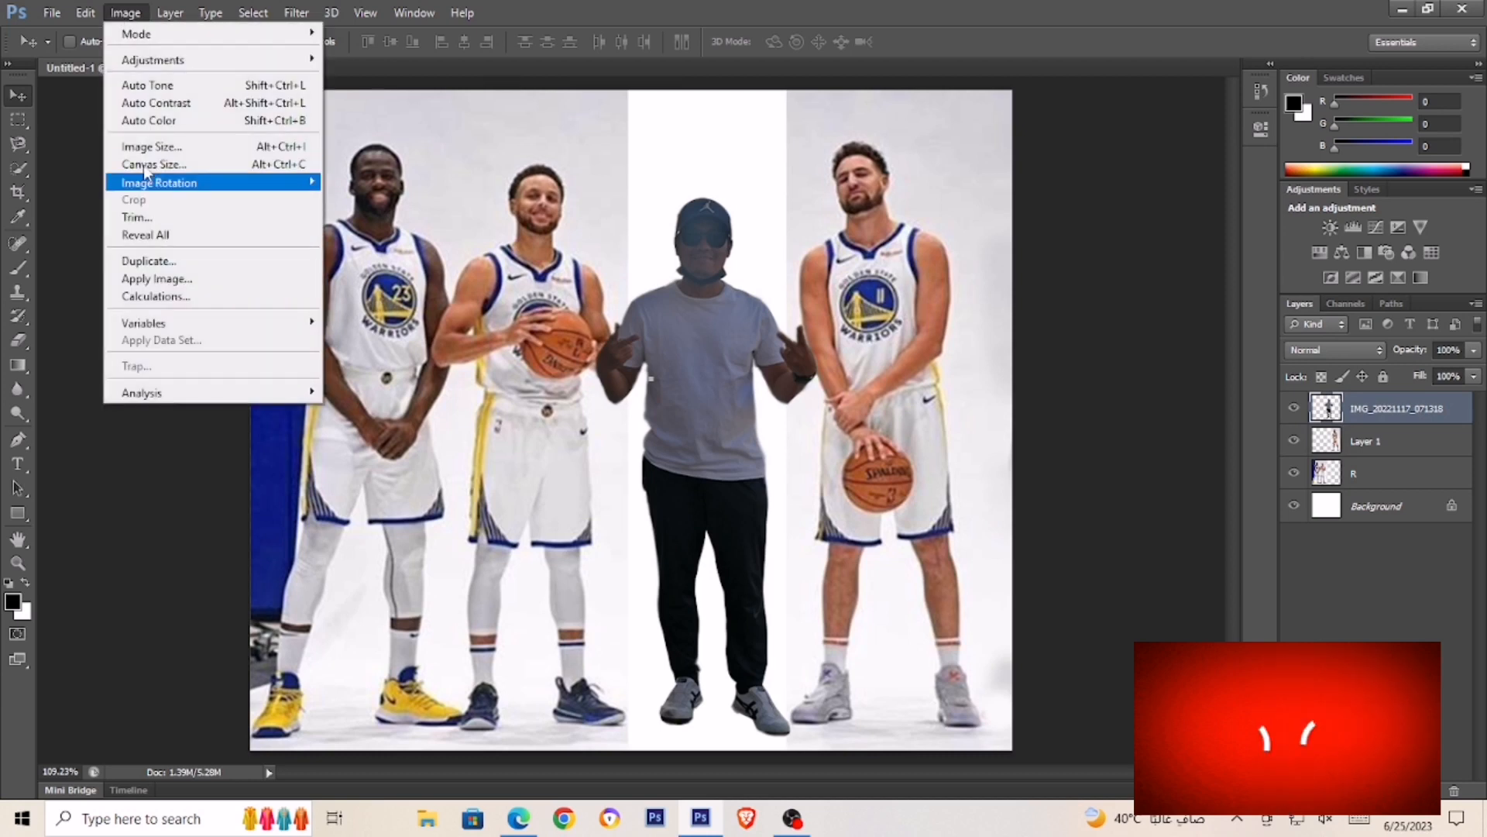
mouse_move(170, 13)
left_click(193, 619)
Clone the grey backdrop across the white gap above the man's cap with a size 45 Clone Stamp brush
left_click(17, 292)
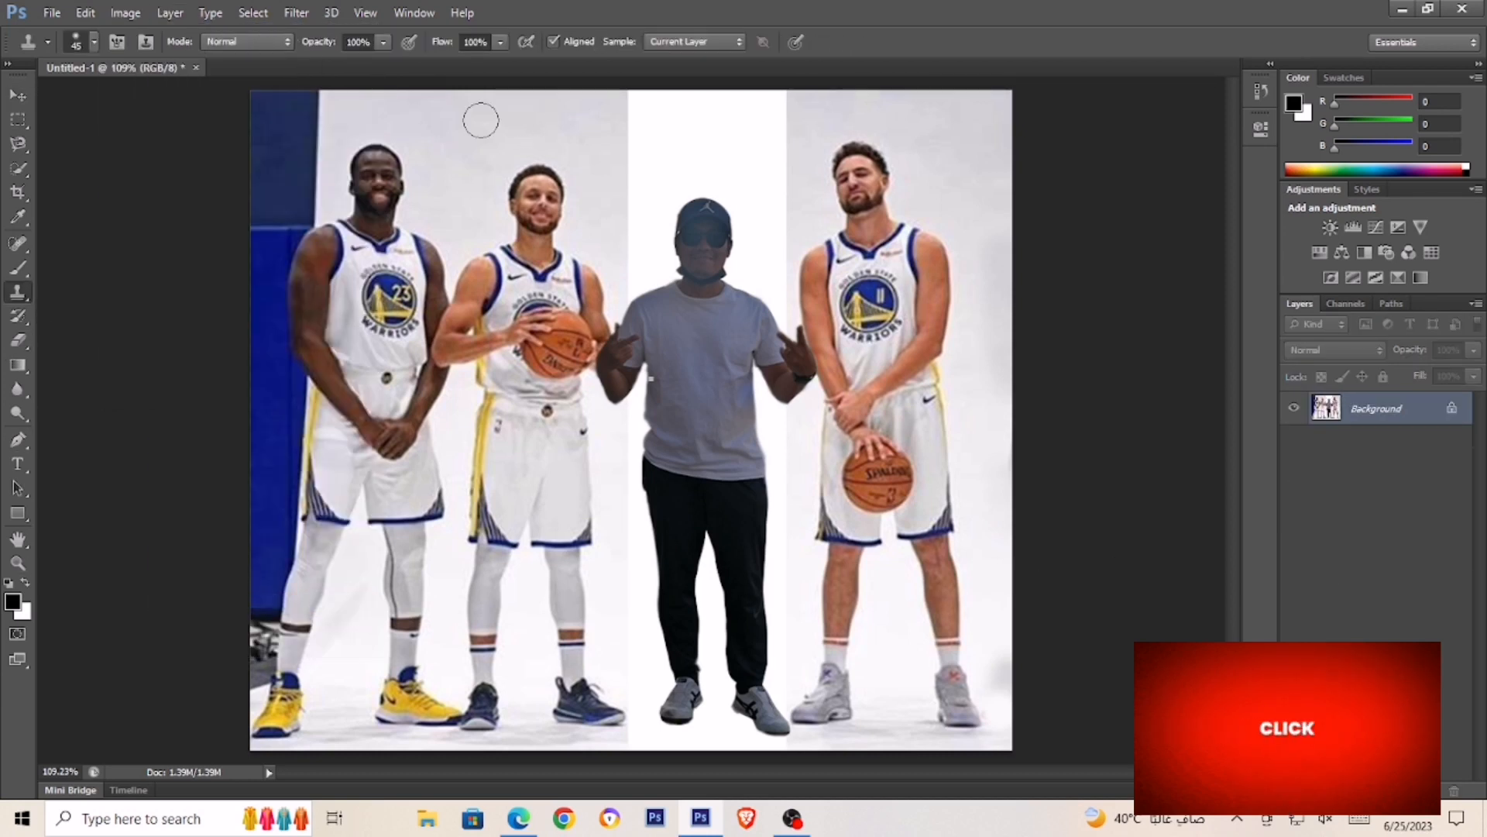
mouse_move(621, 112)
left_mouse_down()
mouse_move(681, 105)
mouse_move(632, 120)
mouse_move(648, 124)
left_mouse_up()
left_click(903, 117, "alt")
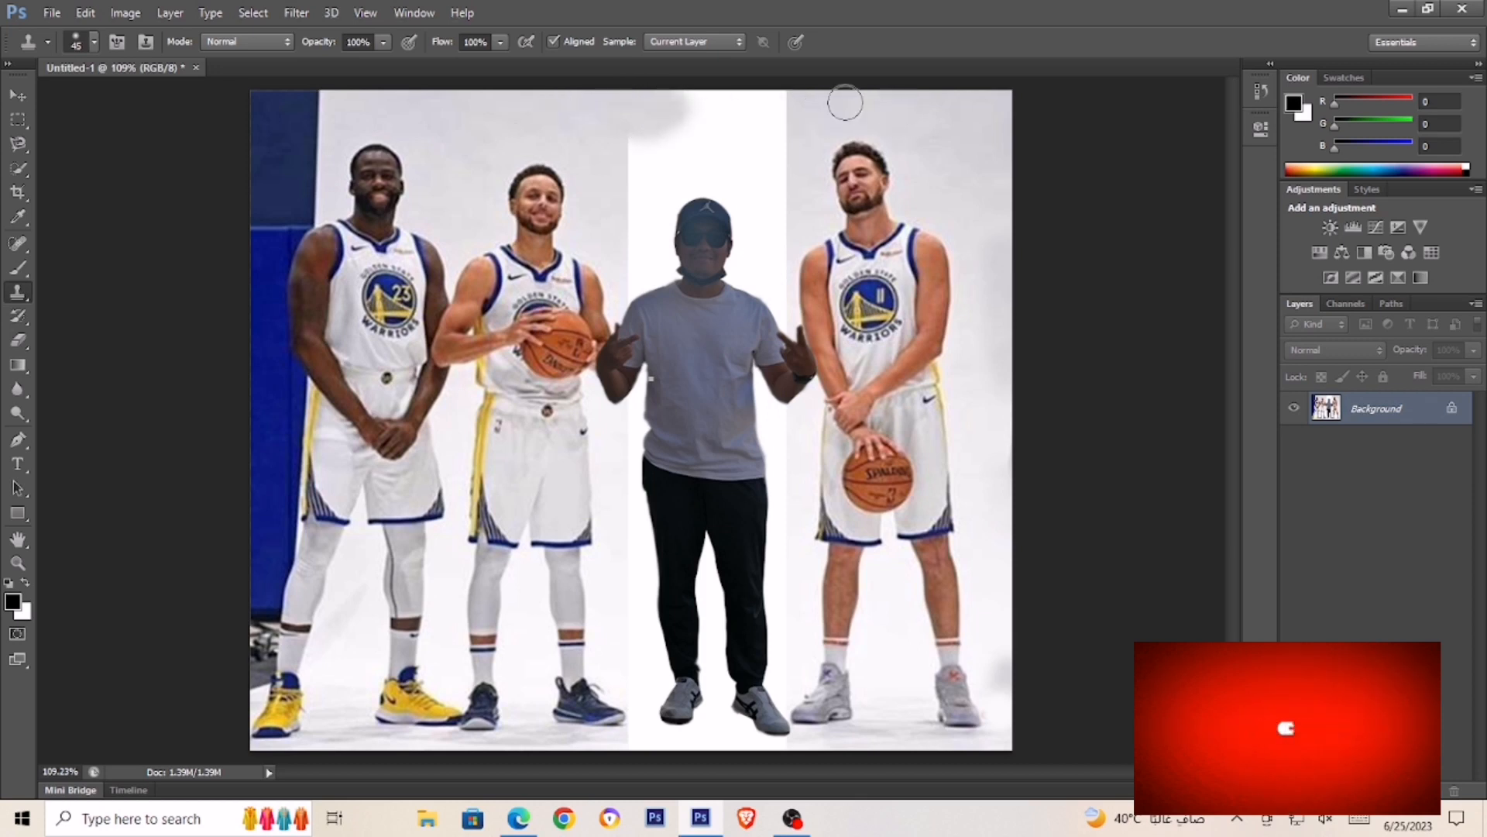
mouse_move(819, 103)
left_mouse_down()
mouse_move(748, 101)
mouse_move(805, 109)
mouse_move(763, 122)
left_mouse_up()
left_click(956, 119, "alt")
left_click(466, 125, "alt")
mouse_move(598, 129)
left_mouse_down()
mouse_move(665, 132)
mouse_move(623, 124)
mouse_move(710, 106)
left_mouse_up()
left_click(552, 128, "alt")
left_click(588, 118, "alt")
mouse_move(647, 151)
left_mouse_down()
mouse_move(598, 132)
mouse_move(683, 103)
mouse_move(753, 105)
mouse_move(577, 119)
mouse_move(633, 142)
mouse_move(635, 186)
mouse_move(663, 160)
left_mouse_up()
left_click(578, 119, "alt")
left_click(592, 126, "alt")
left_click(612, 130, "alt")
left_click_drag(630, 213, 638, 244)
left_click(593, 128, "alt")
mouse_move(648, 142)
left_mouse_down()
mouse_move(697, 162)
mouse_move(754, 130)
mouse_move(744, 149)
mouse_move(752, 127)
mouse_move(698, 147)
mouse_move(754, 186)
mouse_move(783, 165)
mouse_move(788, 188)
mouse_move(773, 193)
mouse_move(781, 160)
left_mouse_up()
Clone the grey backdrop down both sides of the man's head toward his shoulders
left_click(600, 133, "alt")
left_click(659, 144, "alt")
left_click(617, 142, "alt")
left_click(760, 132, "alt")
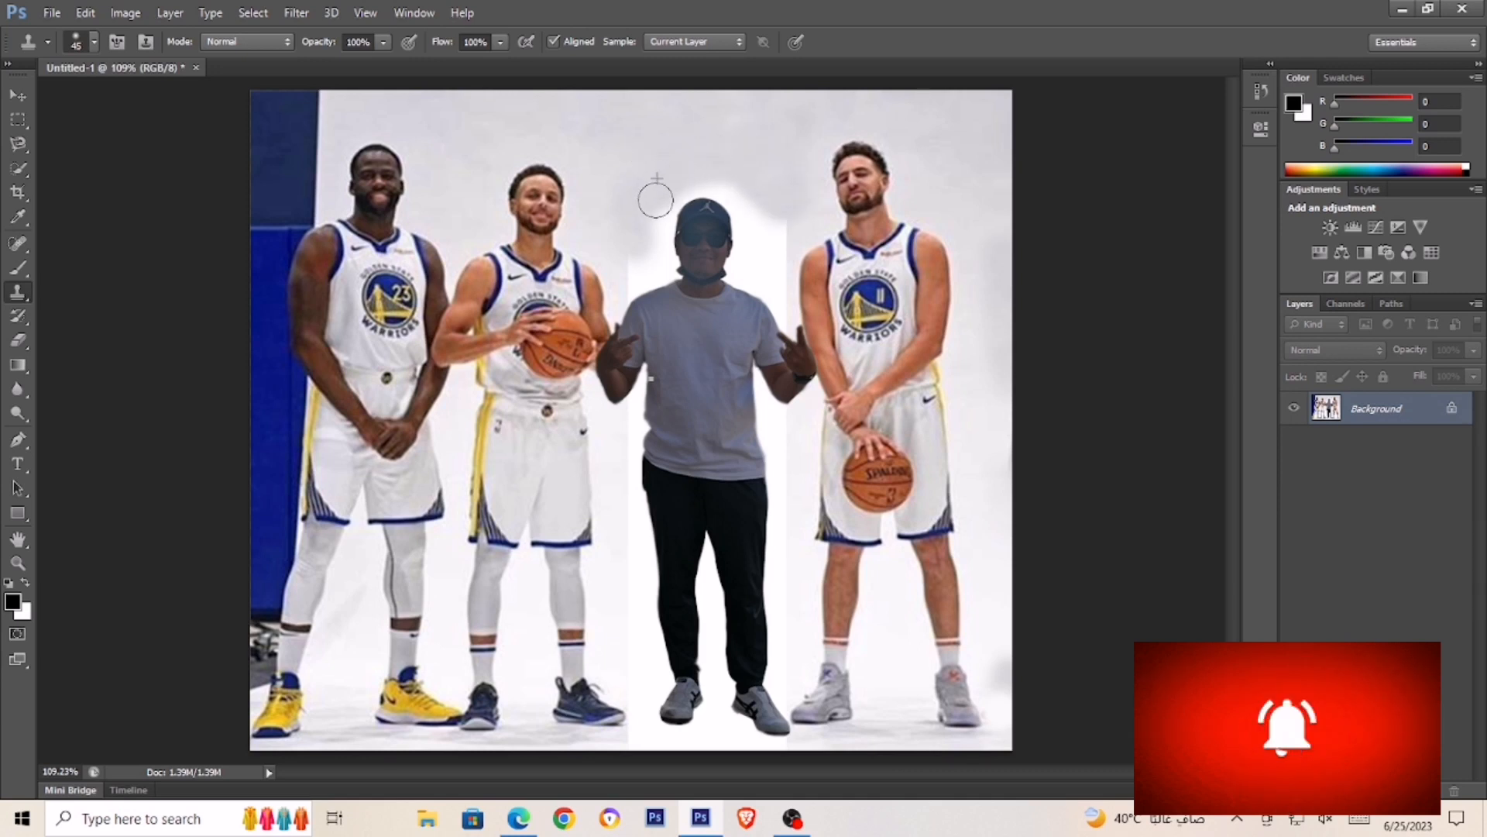
mouse_move(655, 200)
left_mouse_down()
mouse_move(714, 170)
mouse_move(777, 225)
mouse_move(777, 243)
mouse_move(762, 225)
mouse_move(769, 254)
left_mouse_up()
left_click_drag(636, 228, 631, 276)
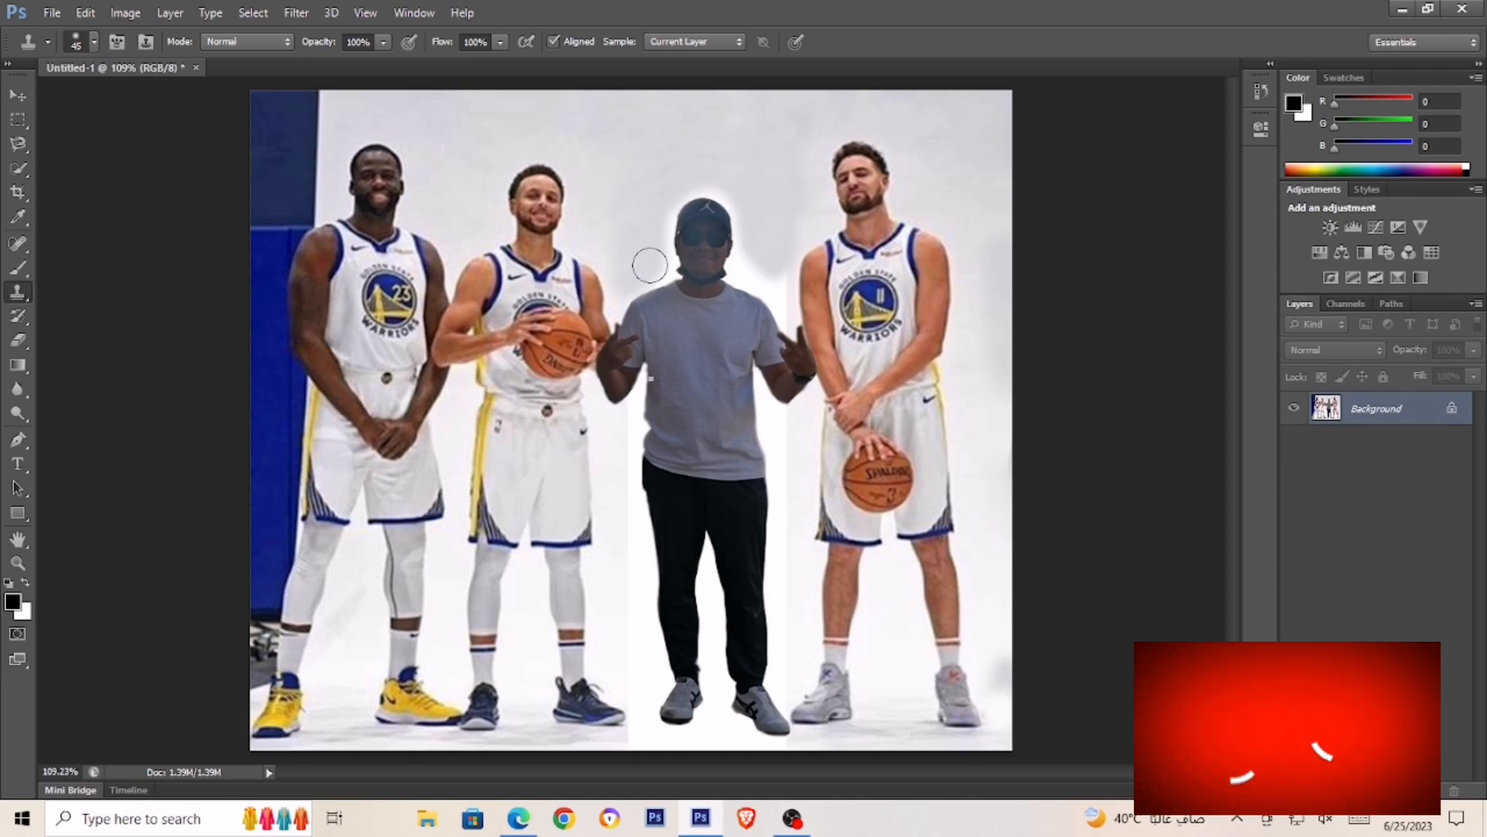
Clone backdrop over the white halo beside the man's face on the ball-holding player's side, using a smaller brush
left_click(18, 563)
left_click(648, 423)
left_click(753, 455)
scroll(527, 281, "up", 3)
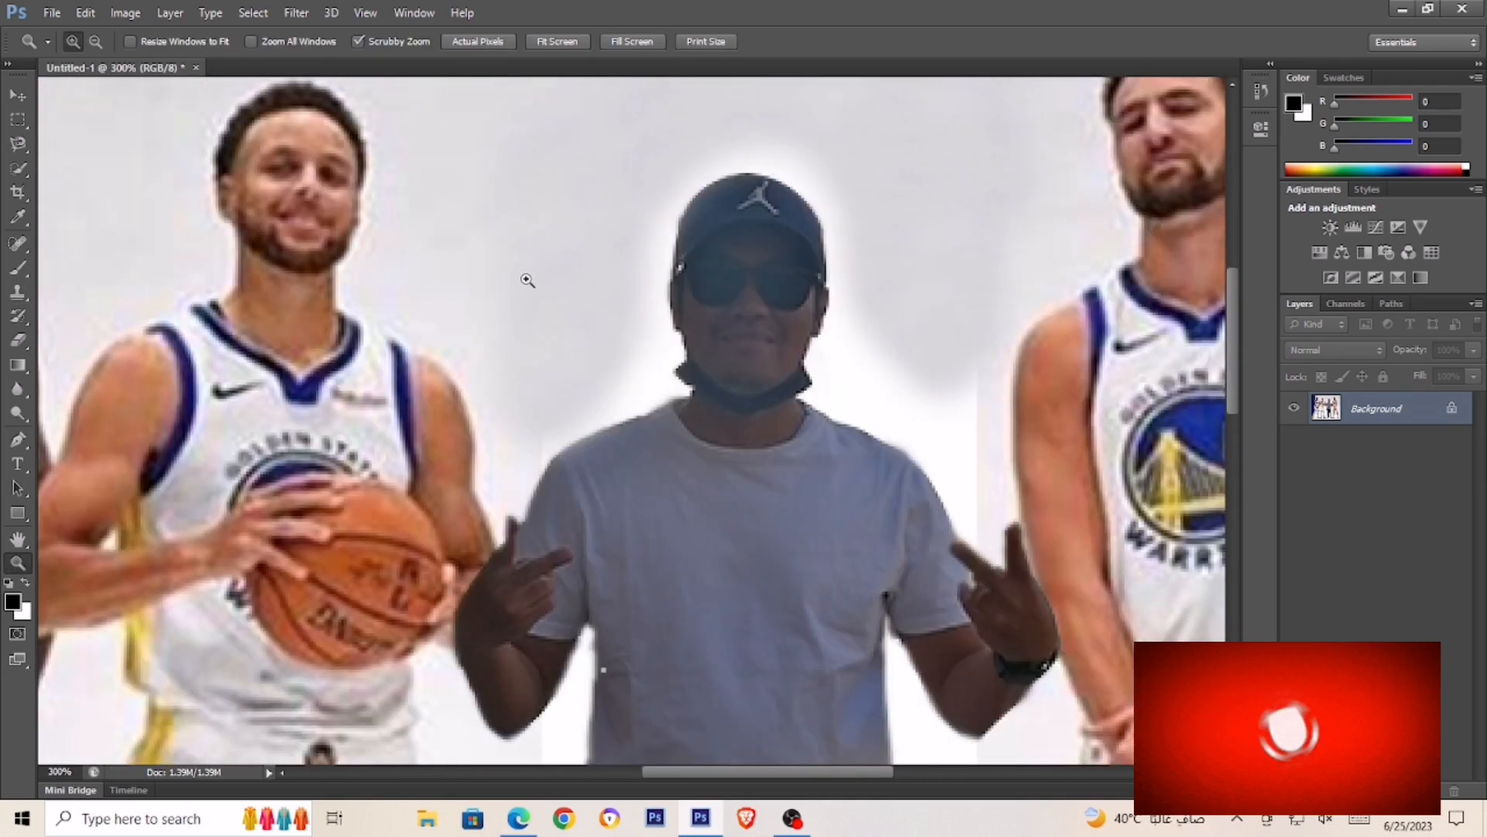
left_click(23, 291)
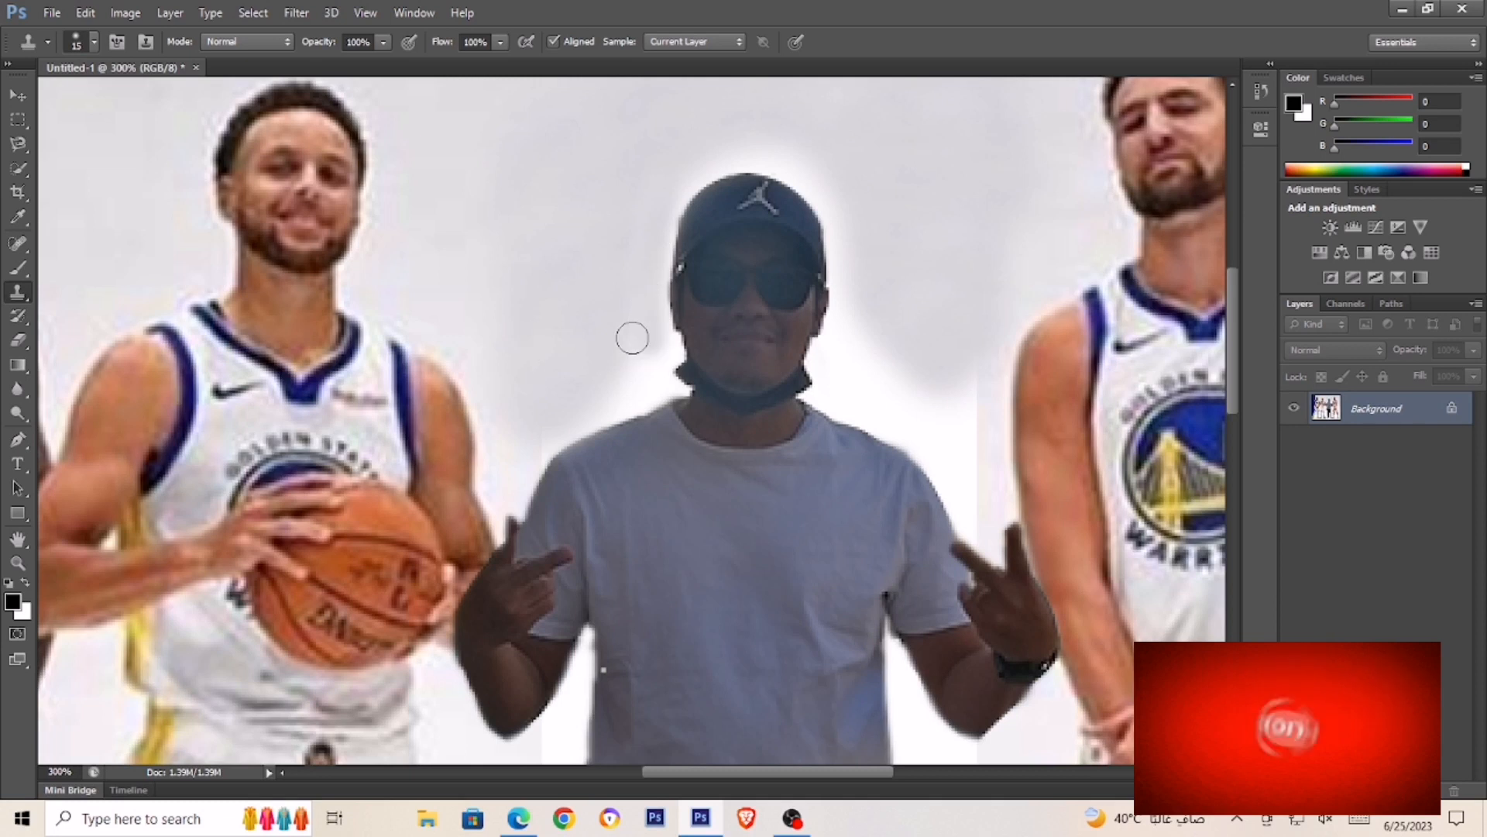
left_click(554, 235, "alt")
mouse_move(634, 337)
left_mouse_down()
mouse_move(665, 353)
mouse_move(584, 408)
mouse_move(661, 386)
left_mouse_up()
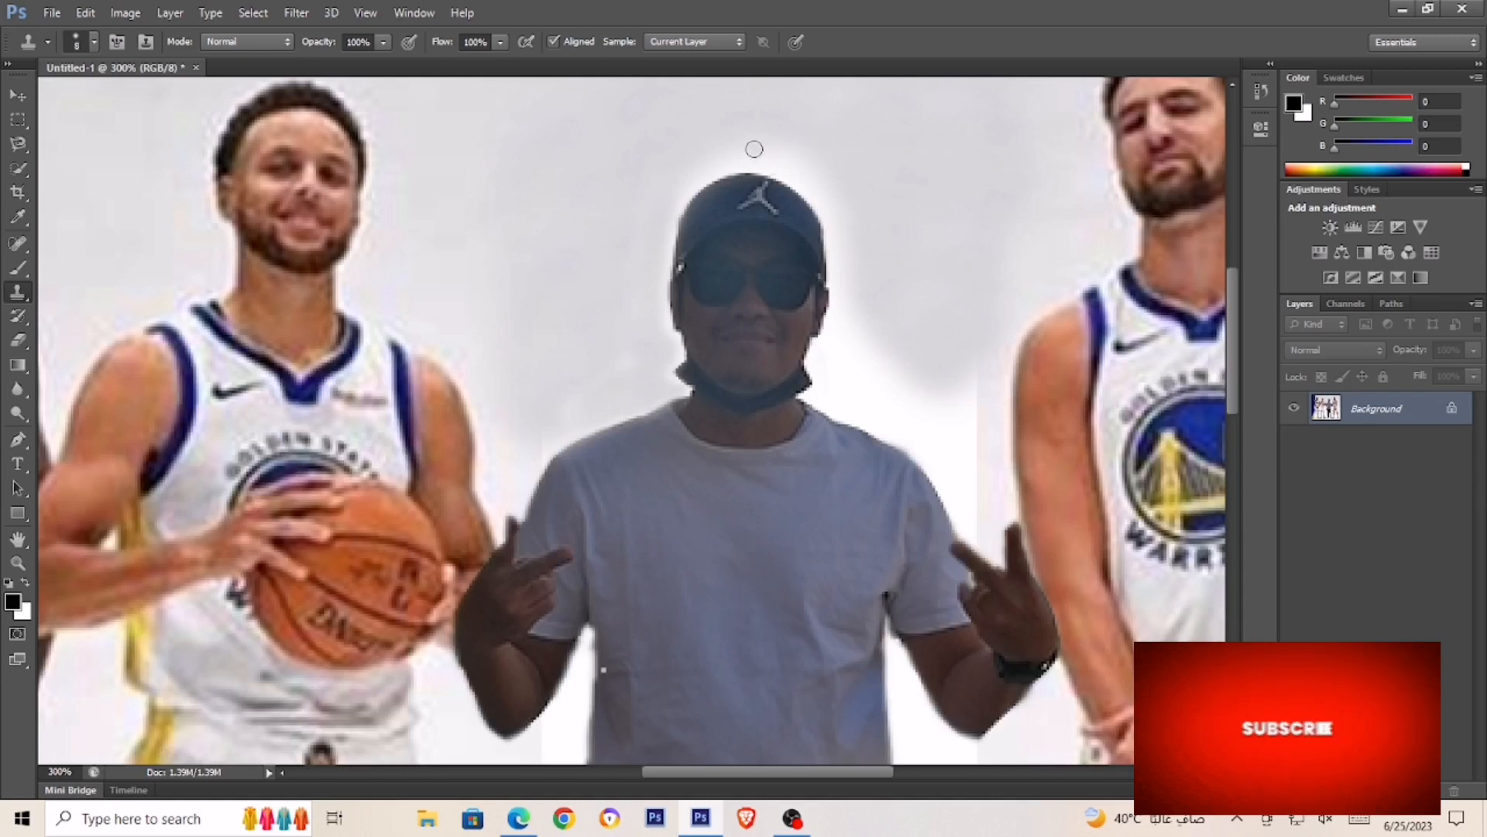
Clone backdrop with a size 15 brush over the white halo around the man's cap and down to his right-hand shoulder in the picture
key("bracketright")
key("bracketright")
key("bracketright")
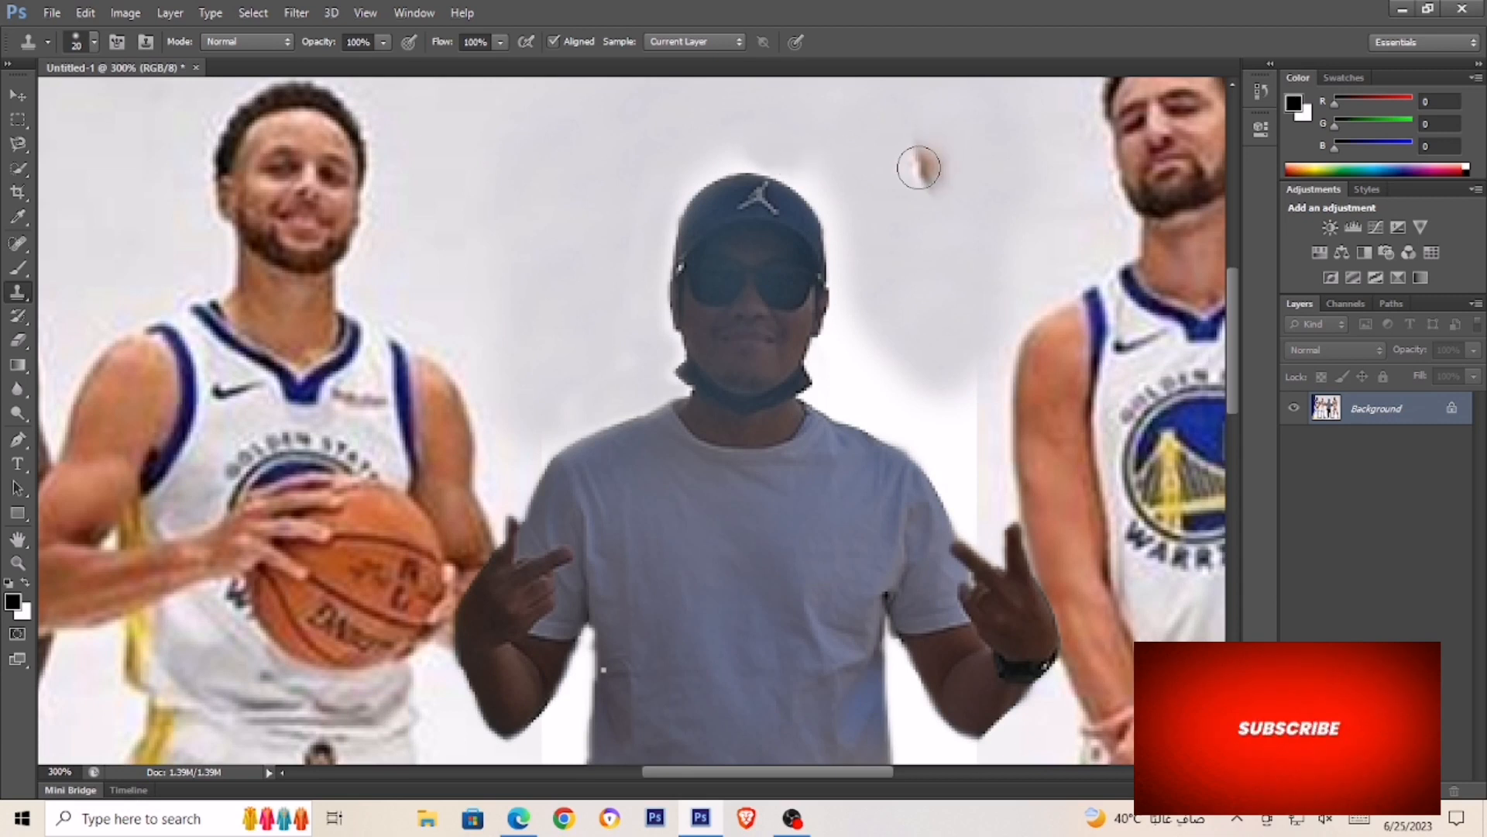
key("bracketleft")
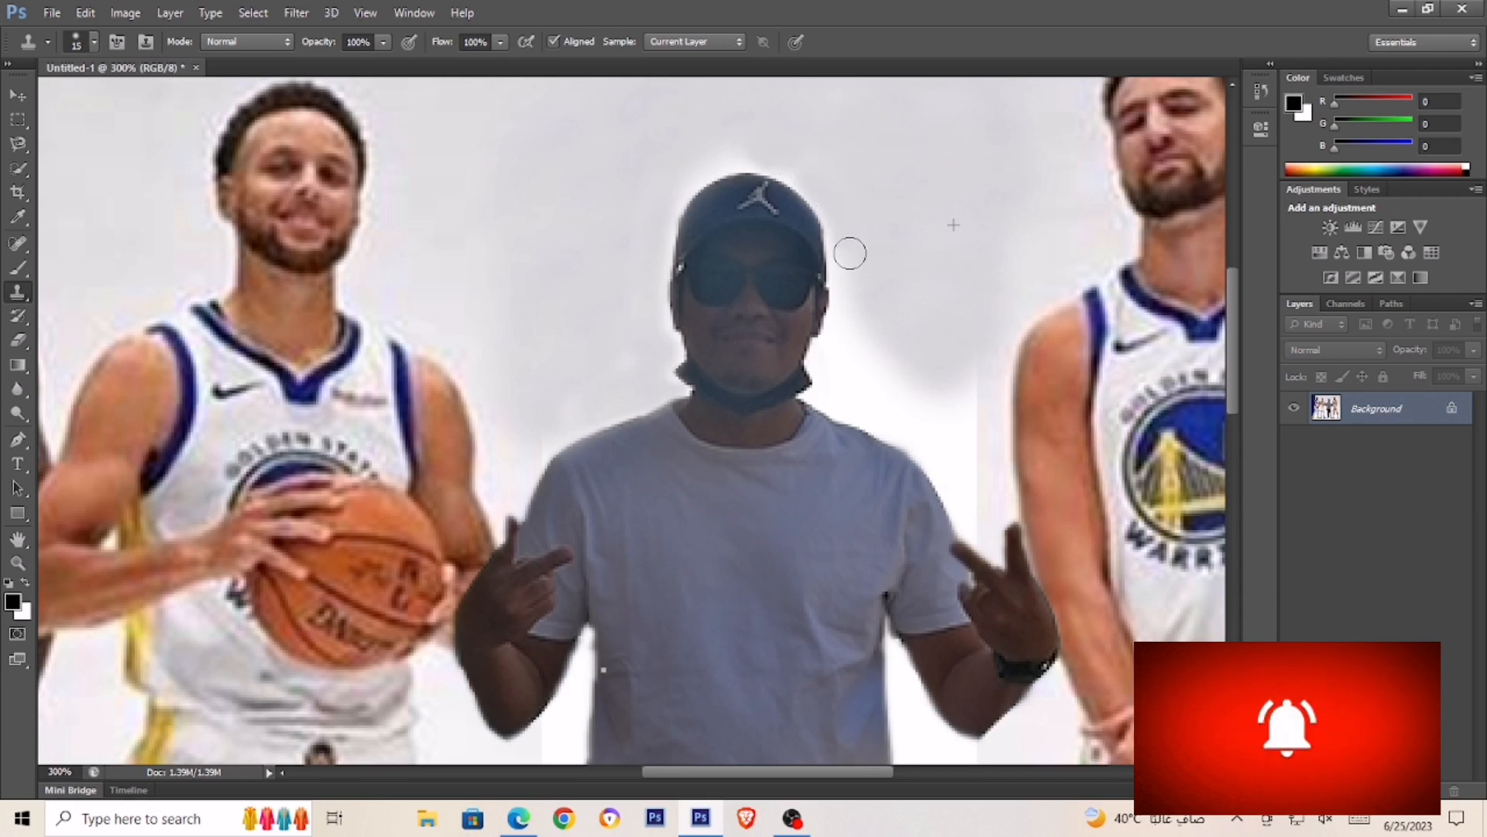
mouse_move(874, 309)
left_mouse_down()
mouse_move(832, 359)
mouse_move(890, 352)
left_mouse_up()
mouse_move(969, 379)
left_mouse_down()
mouse_move(963, 495)
mouse_move(868, 387)
mouse_move(833, 389)
mouse_move(906, 430)
mouse_move(972, 410)
left_mouse_up()
scroll(942, 306, "down", 3)
left_click(936, 301, "alt")
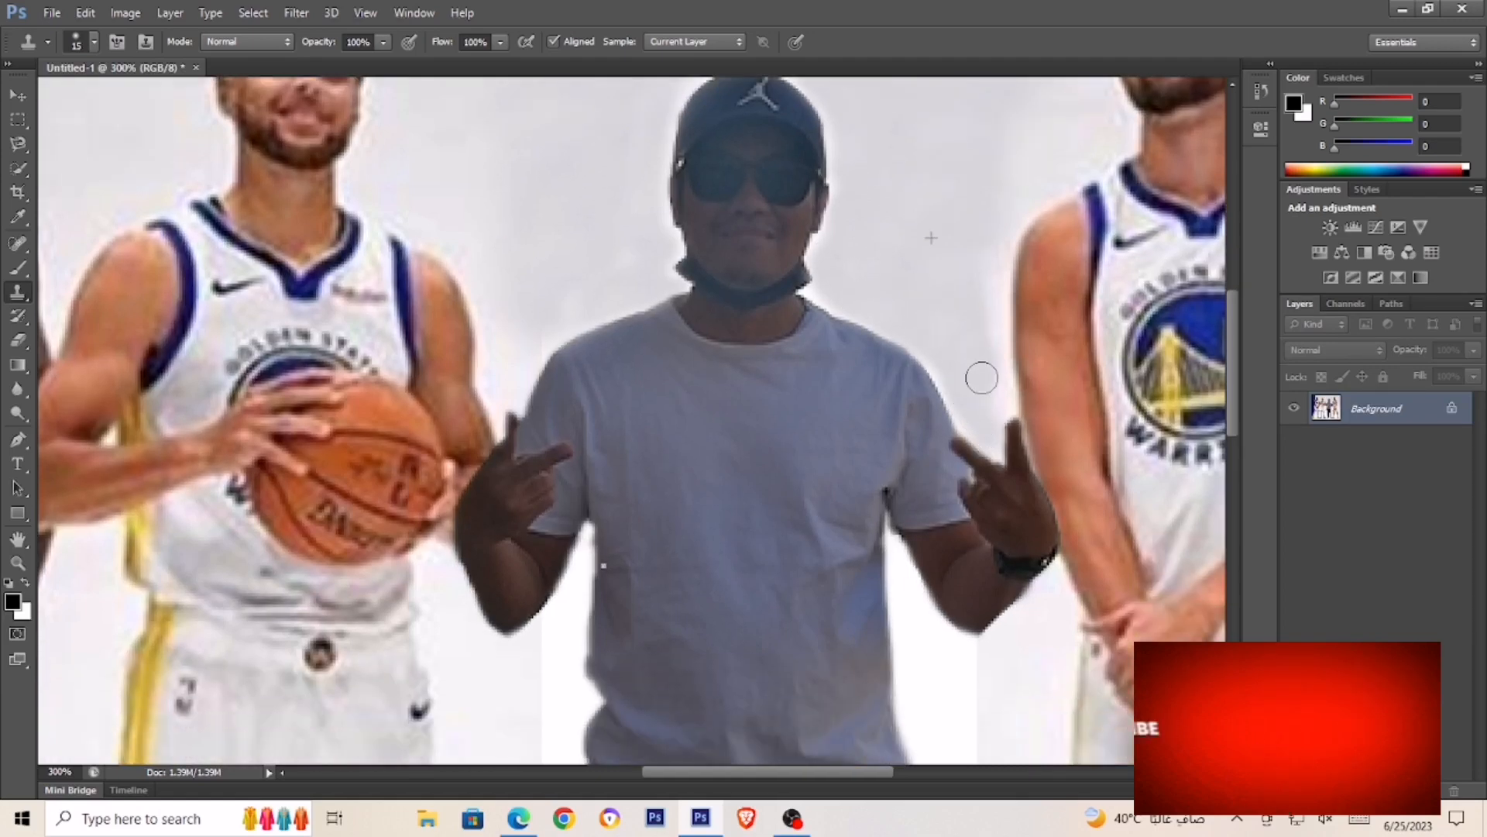
Clone backdrop over the white area below the man's left-hand elbow in the picture, along the side of his T-shirt
scroll(955, 306, "down", 5)
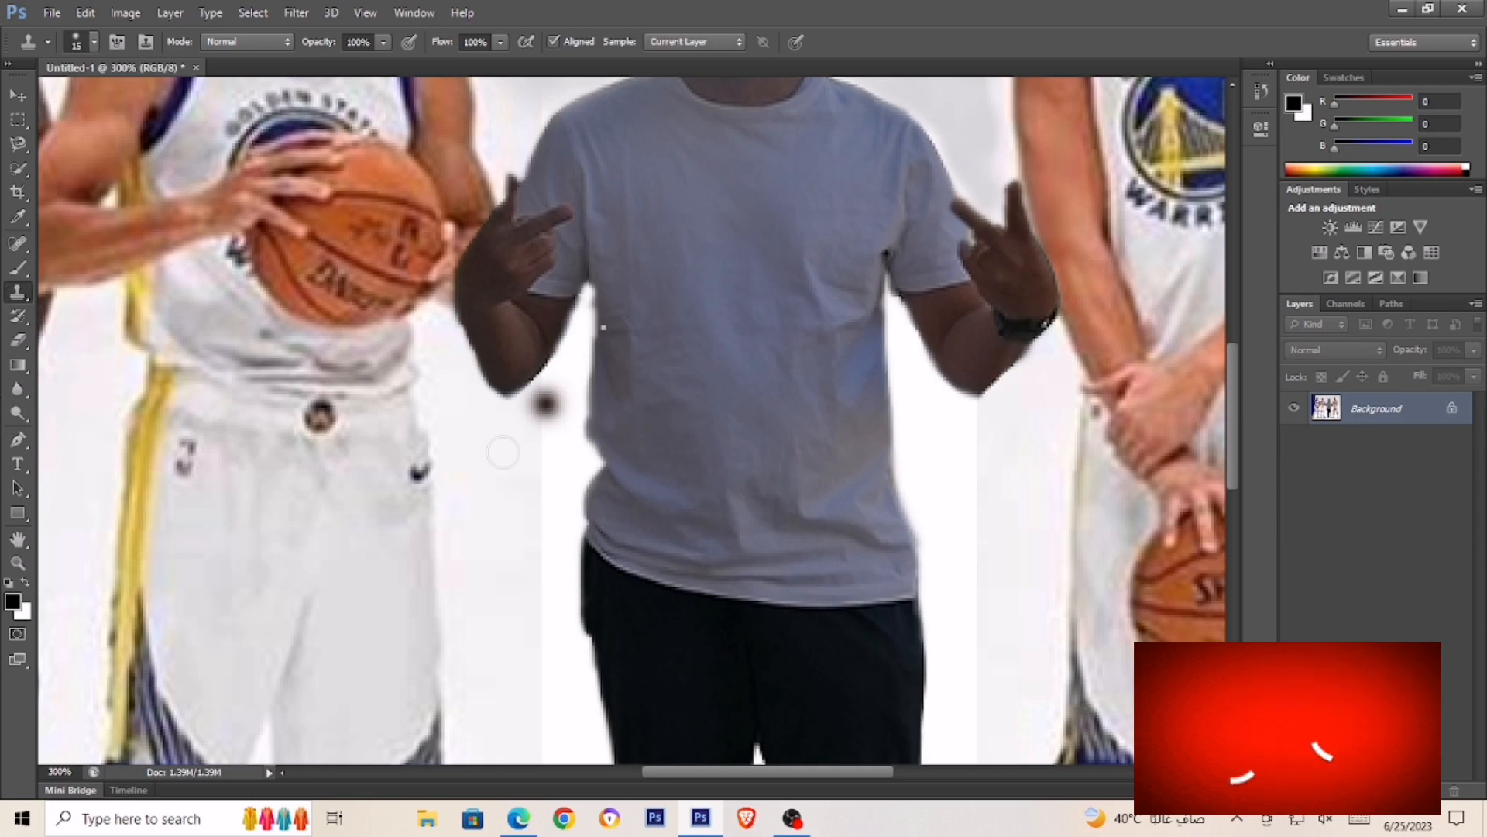
scroll(502, 458, "down", 1)
left_click(470, 404, "alt")
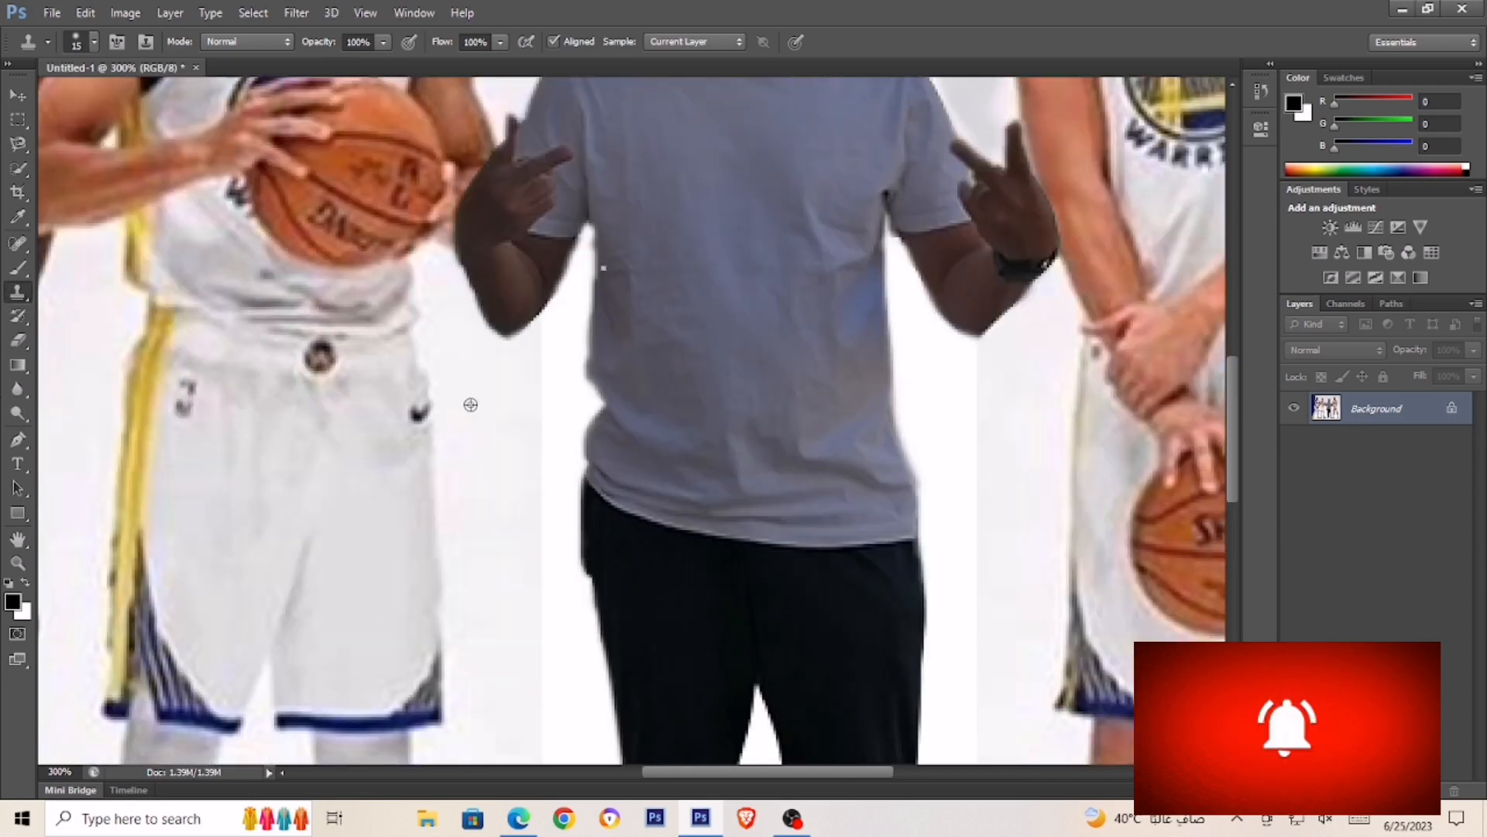
left_click_drag(550, 348, 551, 445)
left_click(477, 406, "alt")
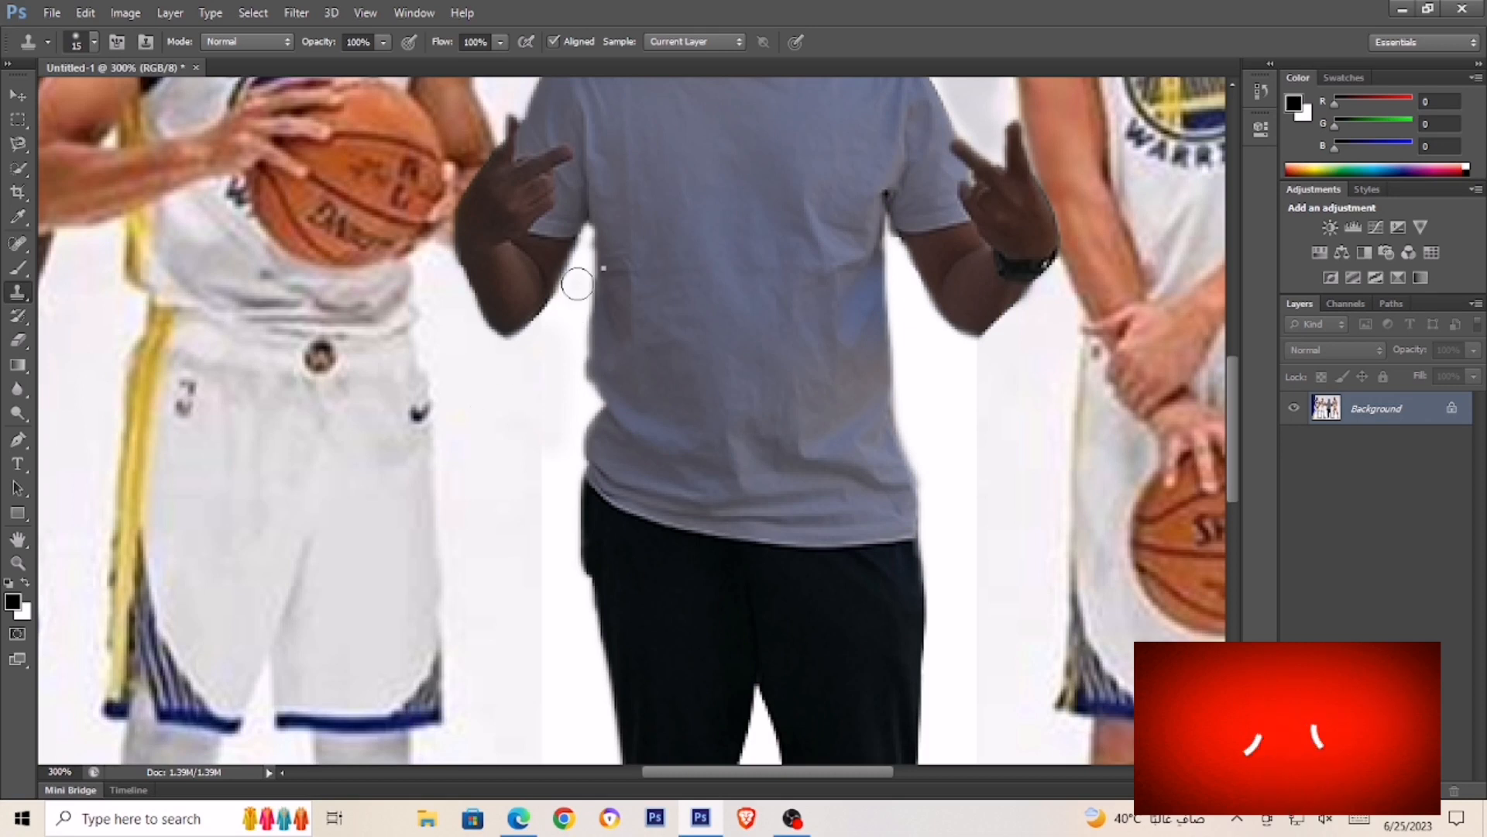
left_click_drag(577, 286, 572, 344)
Clone backdrop with a smaller brush into the narrow white gap between the man's left-hand elbow and his T-shirt
key("bracketleft")
key("bracketleft")
key("bracketleft")
key("bracketleft")
key("bracketleft")
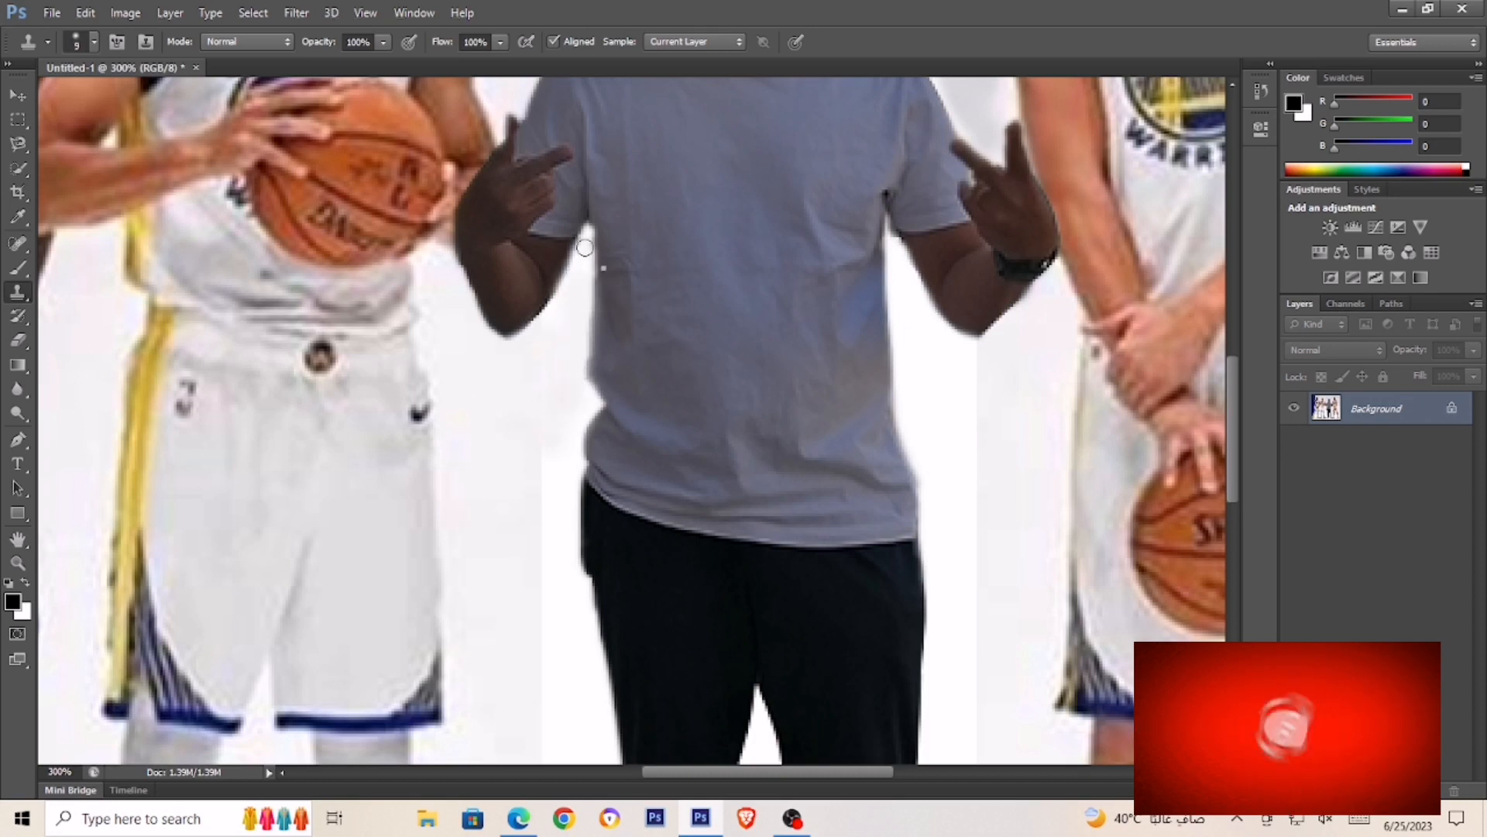
left_click_drag(586, 230, 586, 288)
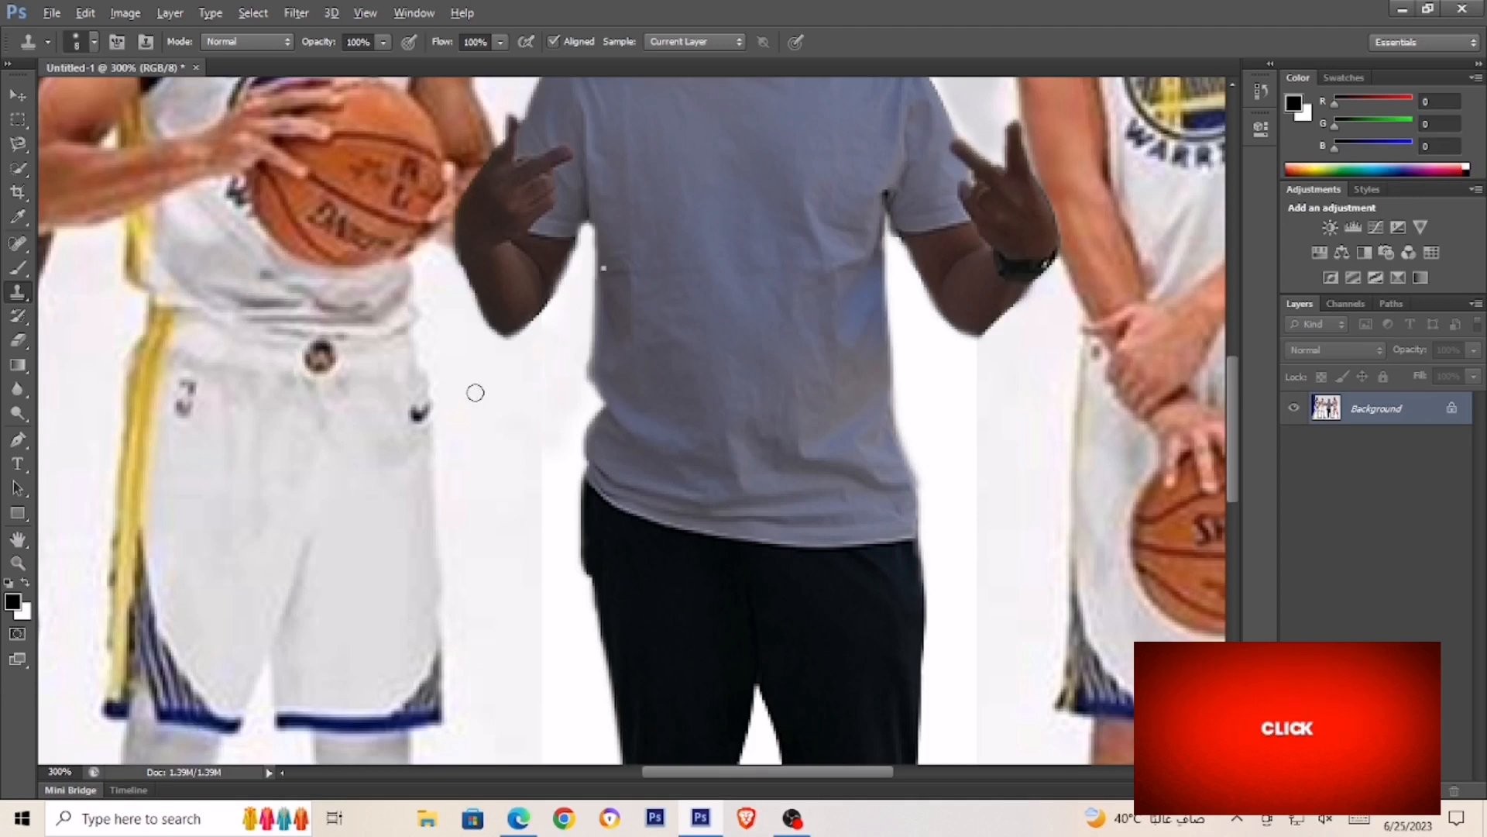
left_click_drag(580, 282, 583, 263)
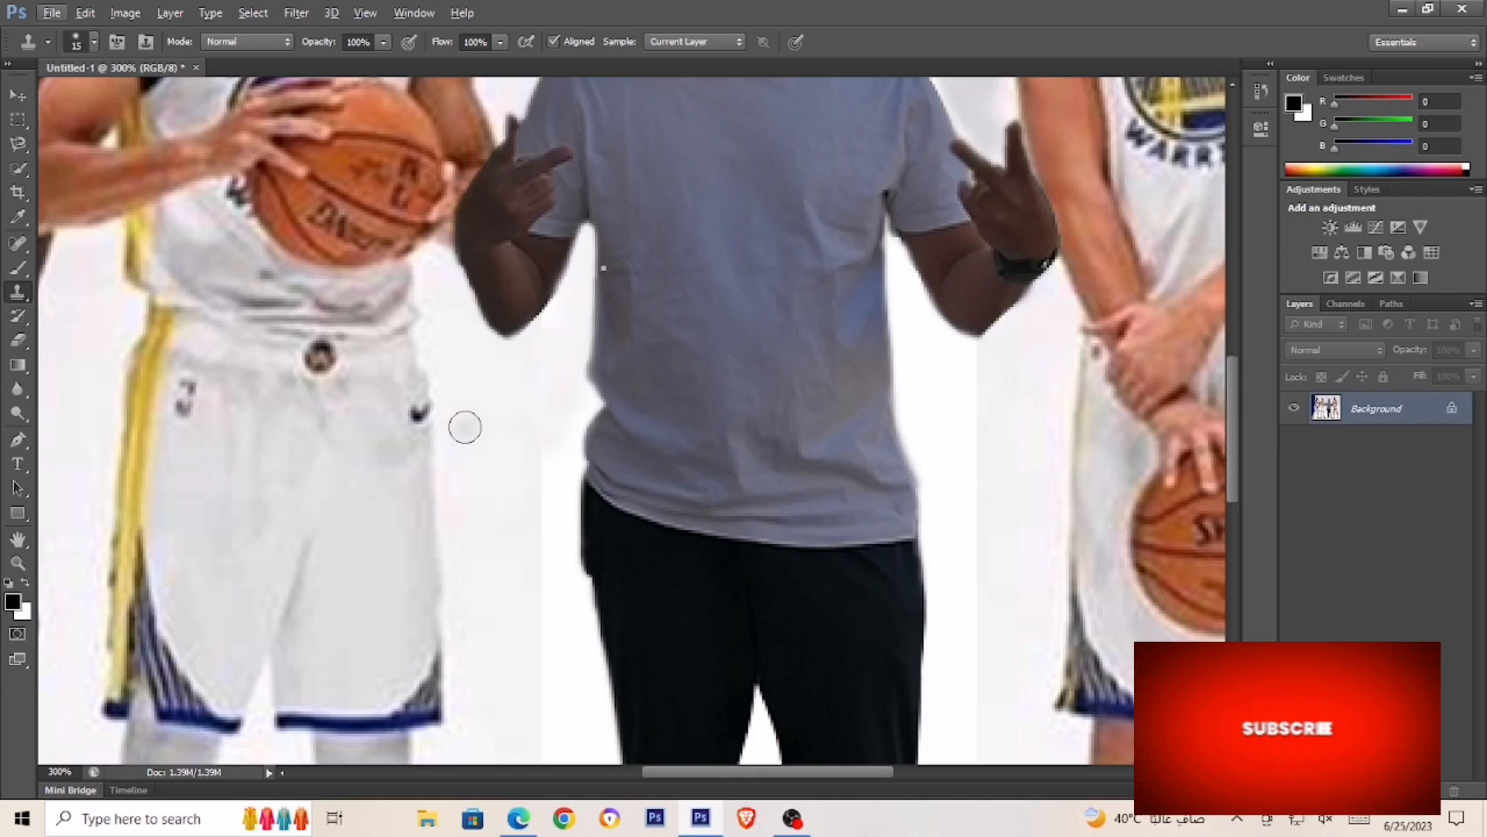
Clone backdrop over the white strip beside the man's T-shirt hem and hip on the left-hand side of the picture
key("bracketright")
key("bracketright")
key("bracketright")
mouse_move(573, 406)
left_mouse_down()
mouse_move(547, 522)
mouse_move(561, 508)
left_mouse_up()
scroll(561, 508, "down", 2)
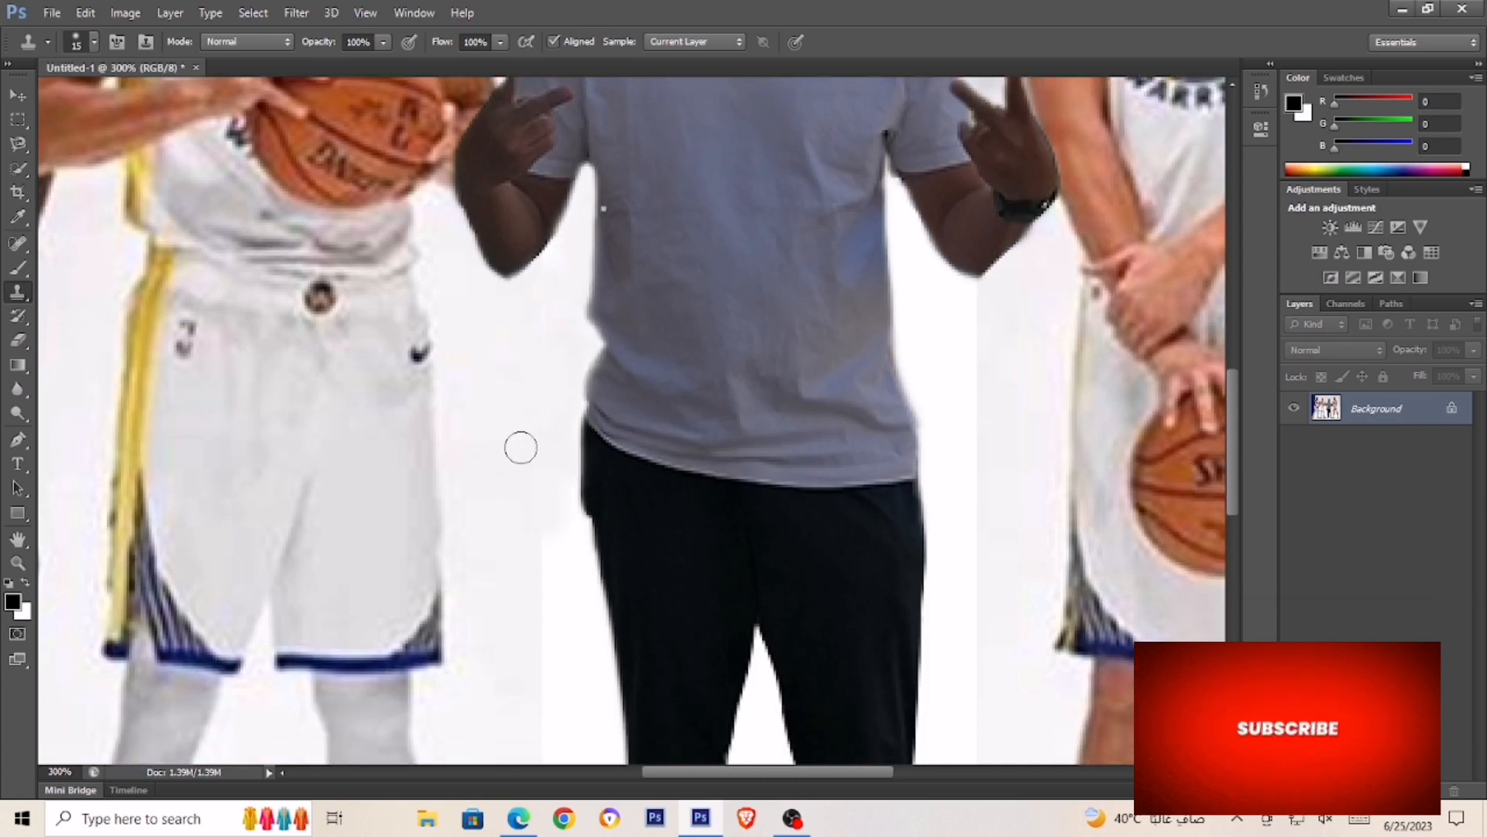
scroll(555, 620, "down", 3)
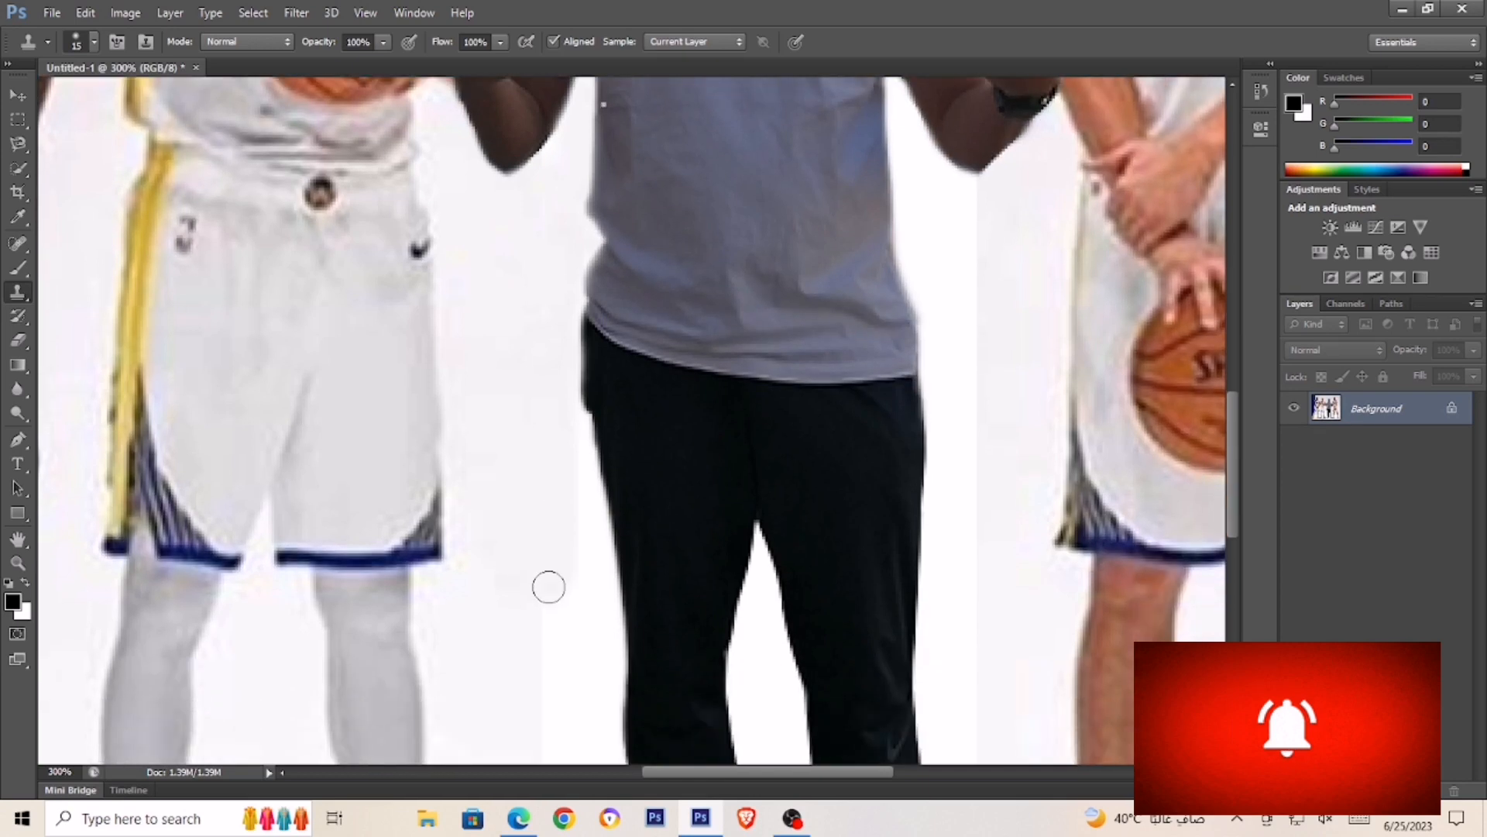
scroll(483, 564, "down", 6)
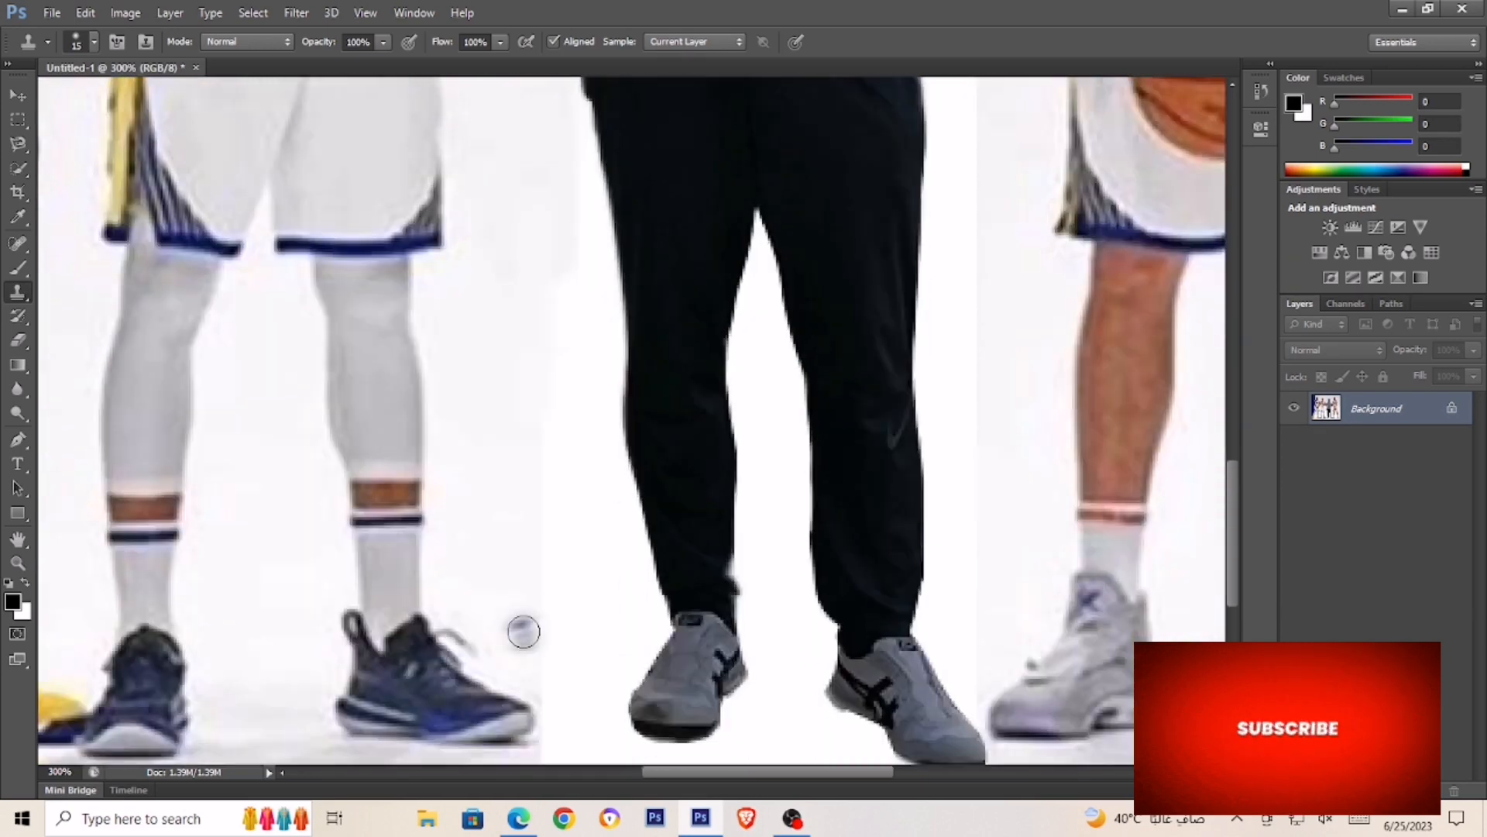
Clone backdrop over the white gap beside the man's left-hand trouser leg in the picture, from thigh to knee
scroll(501, 315, "up", 2)
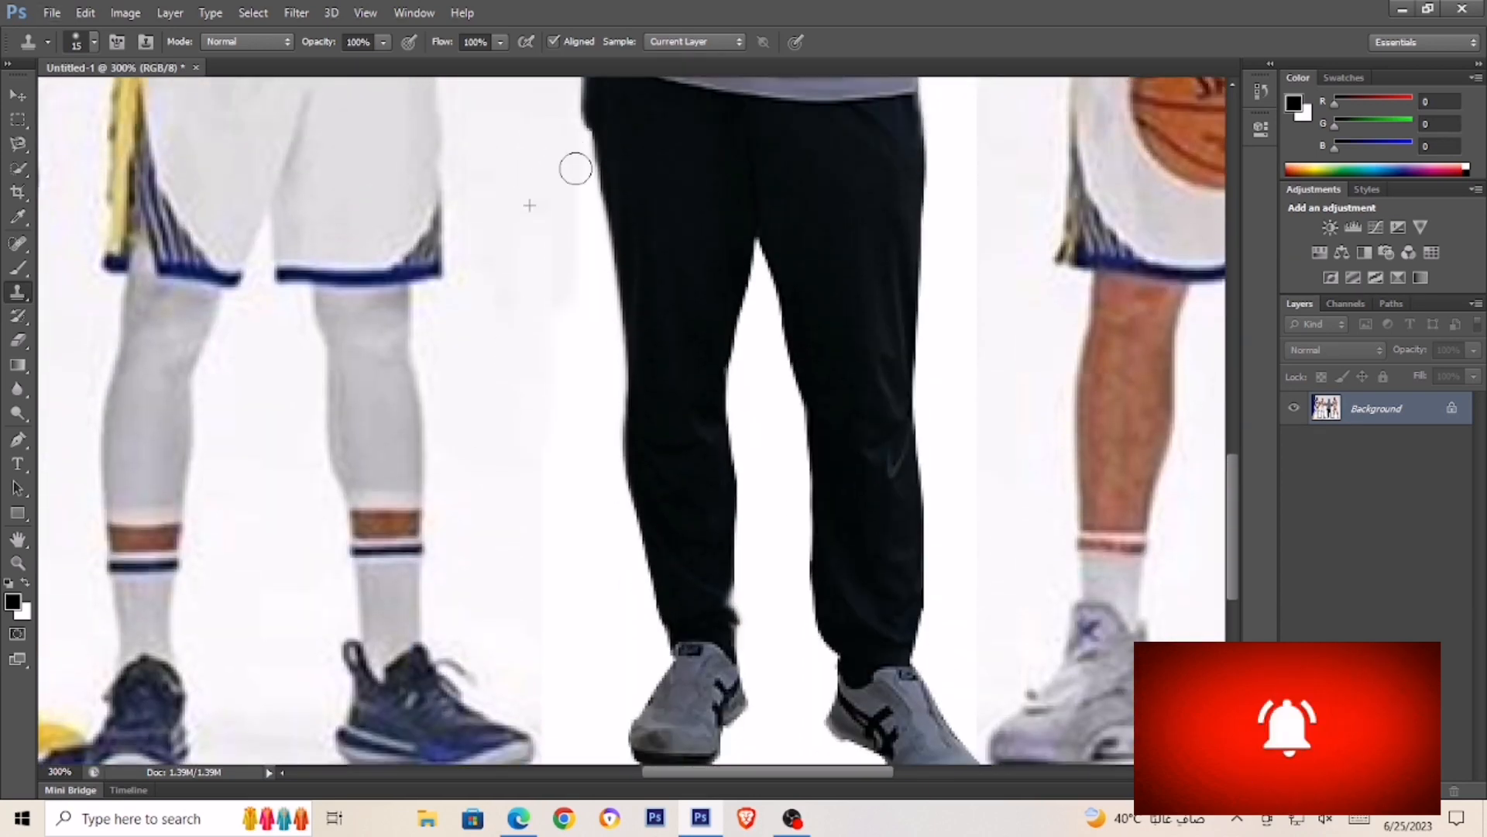
left_click(594, 364)
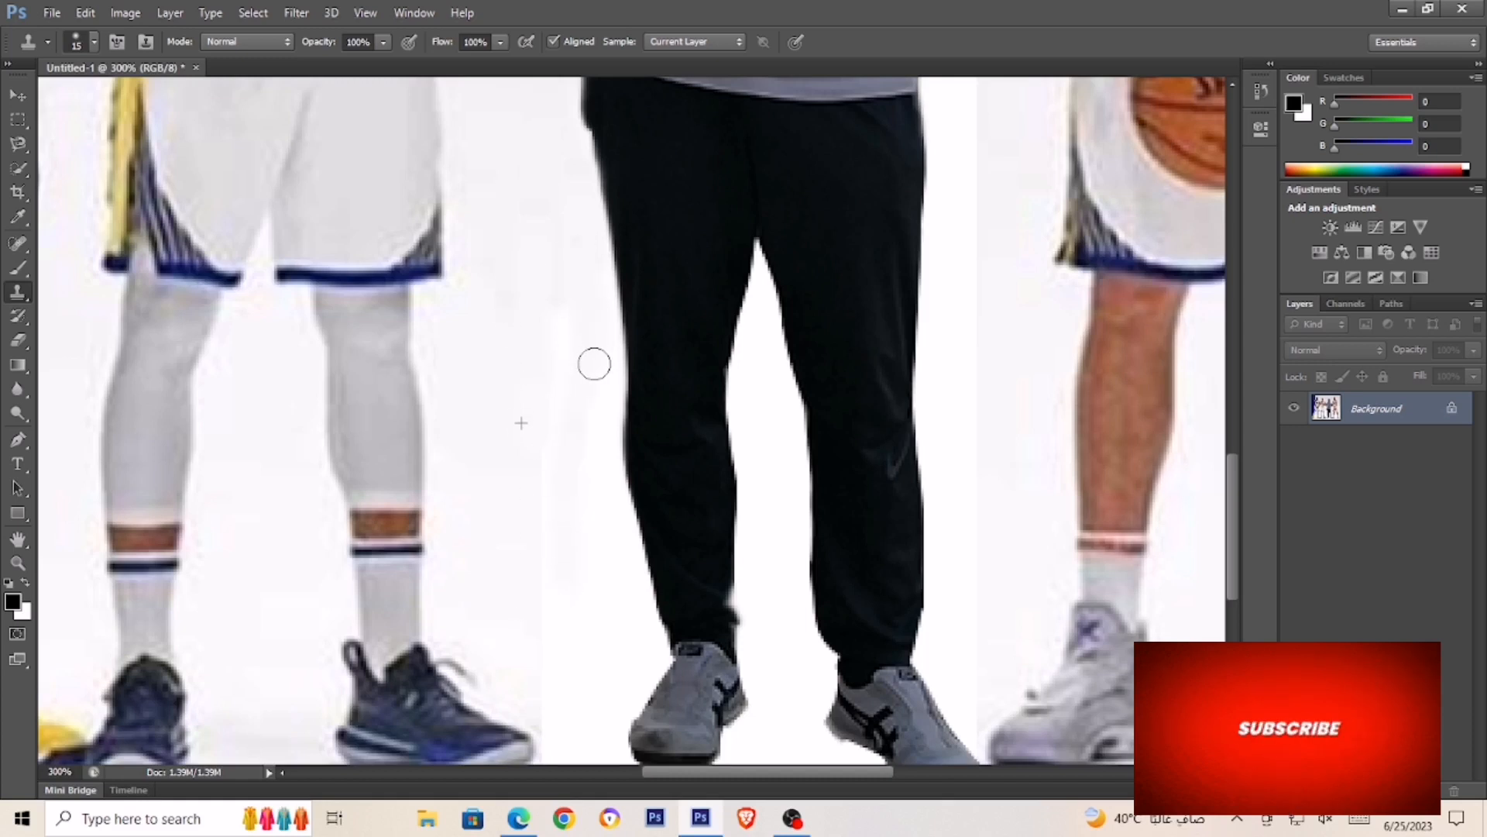
left_click(492, 385, "alt")
left_click_drag(588, 338, 591, 480)
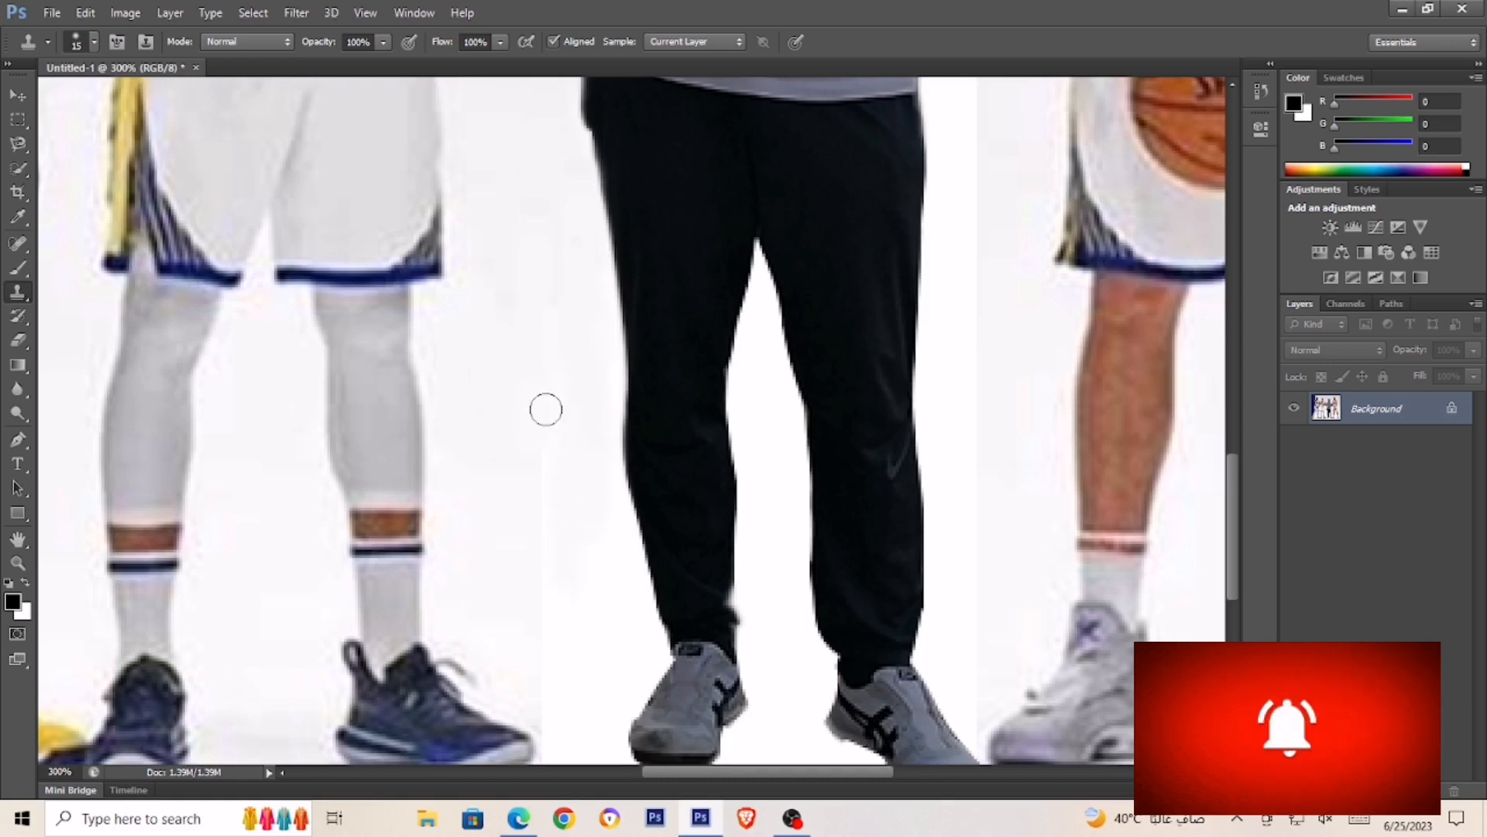
left_click(509, 342, "alt")
mouse_move(572, 385)
left_mouse_down()
mouse_move(565, 615)
mouse_move(601, 398)
mouse_move(589, 305)
left_mouse_up()
Clone backdrop over the white area beside the man's left-hand lower leg in the picture, down to his shoe
scroll(582, 279, "down", 1)
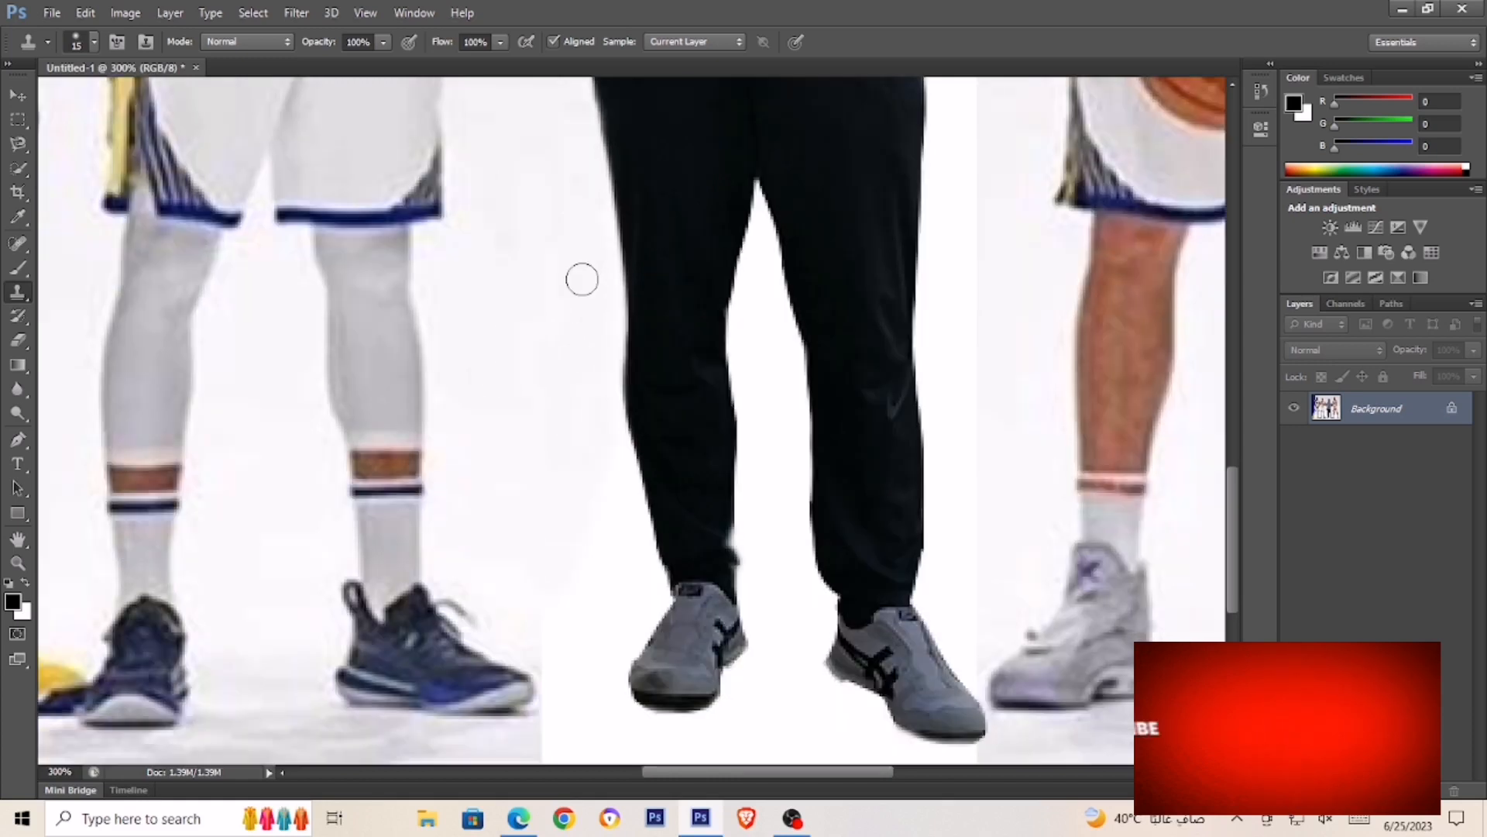
scroll(582, 279, "down", 1)
left_click(484, 345, "alt")
left_click_drag(511, 380, 535, 542)
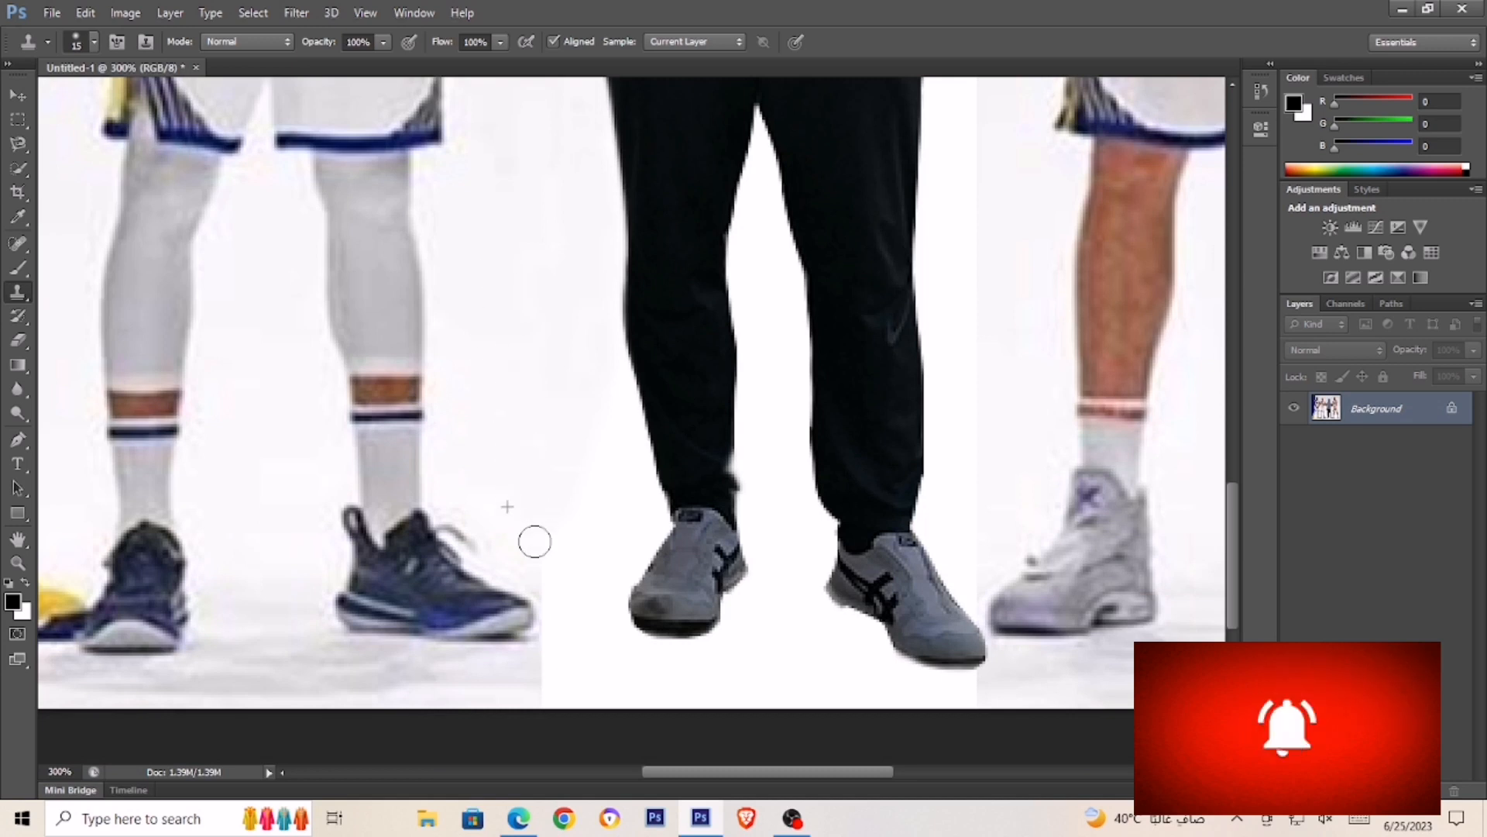
mouse_move(544, 287)
left_mouse_down()
mouse_move(582, 557)
mouse_move(565, 580)
mouse_move(544, 558)
left_mouse_up()
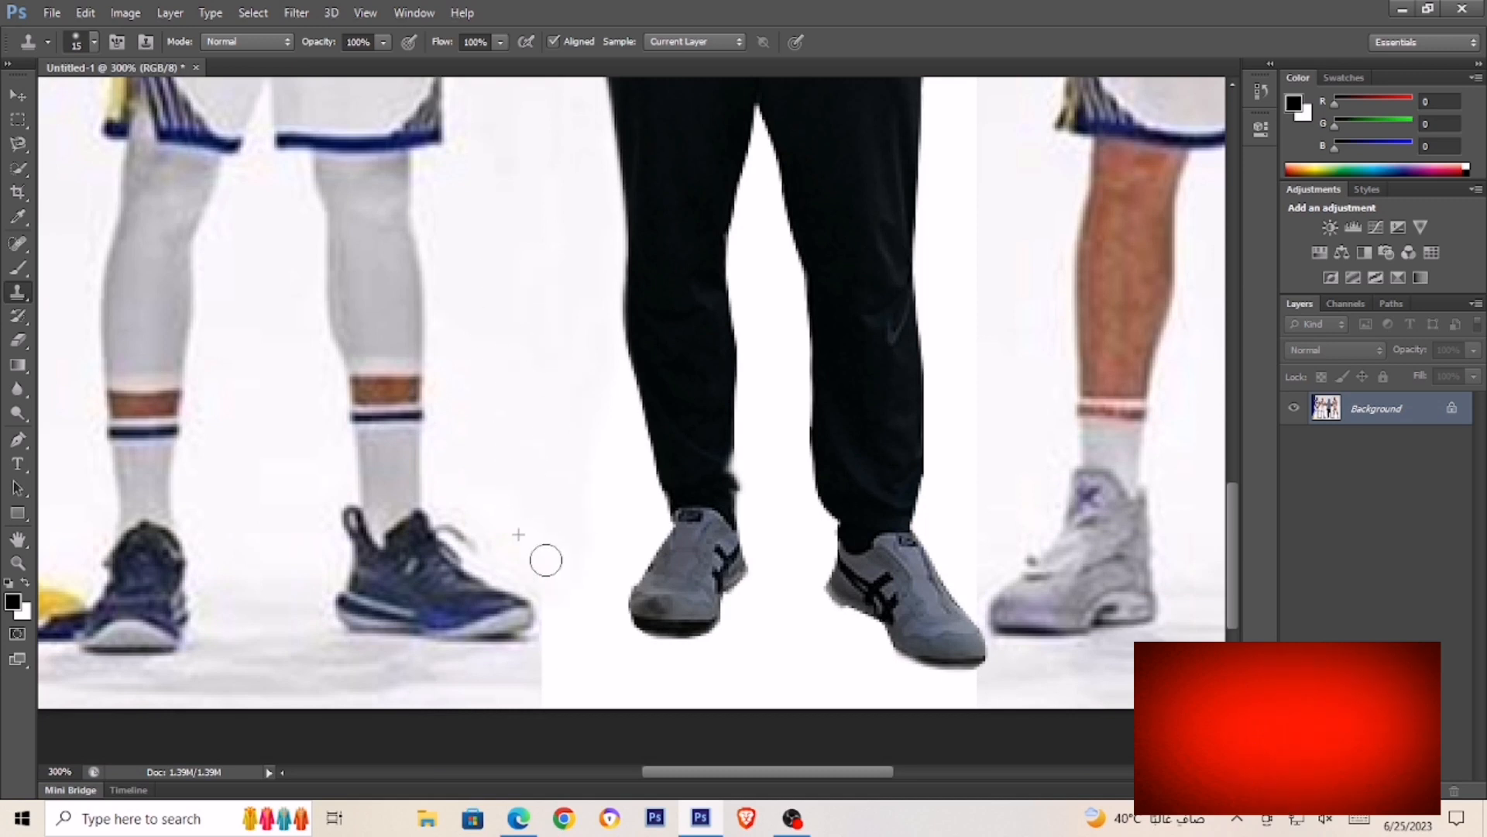
left_click_drag(594, 333, 638, 506)
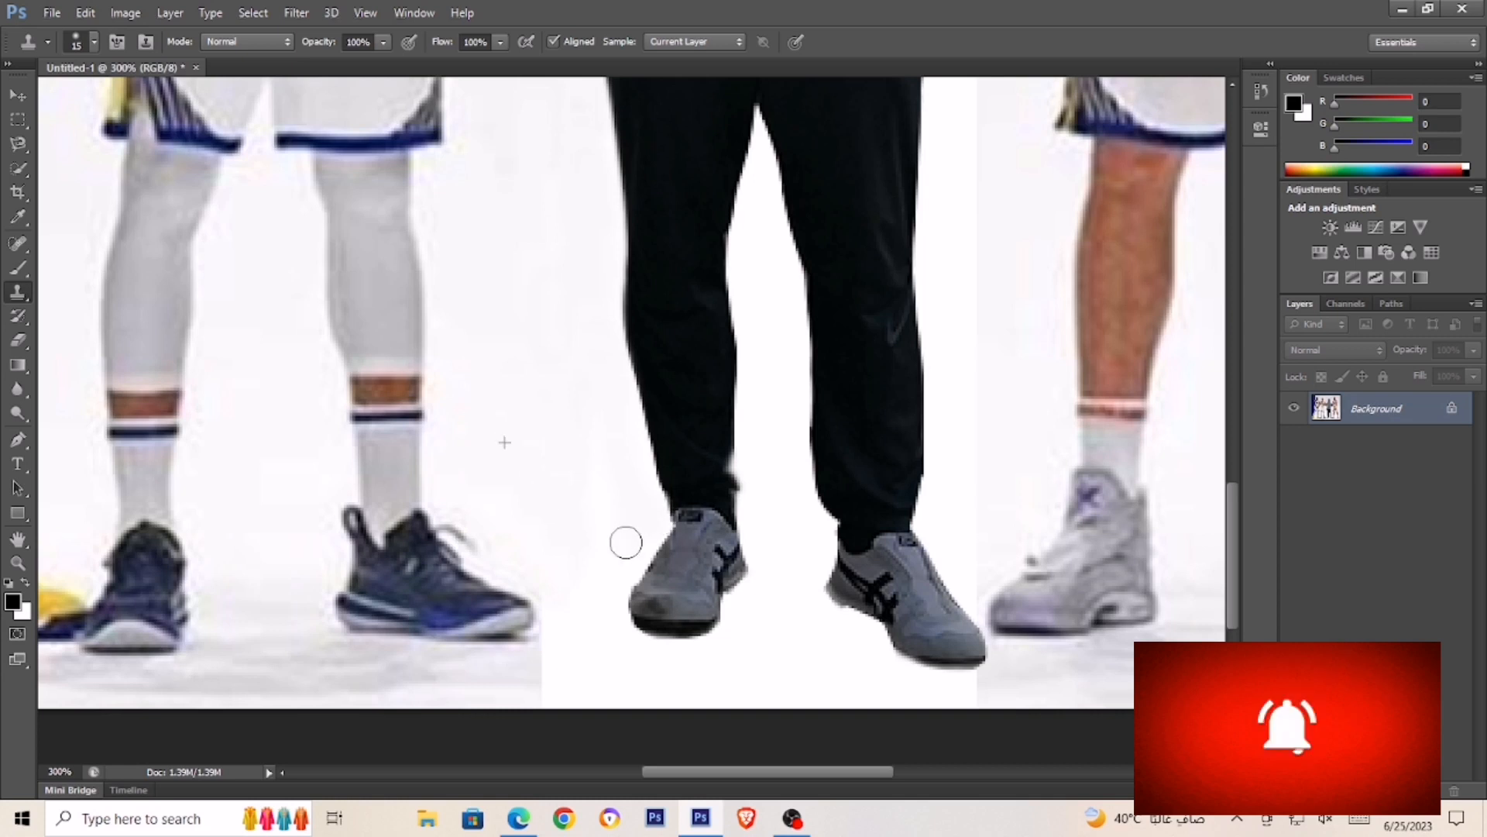
Clone floor texture along the lower edge of the photo, beside and beneath both of the man's shoes
scroll(588, 503, "down", 2)
mouse_move(520, 612)
left_mouse_down()
mouse_move(555, 601)
mouse_move(548, 584)
mouse_move(558, 607)
mouse_move(572, 559)
mouse_move(531, 602)
mouse_move(600, 616)
left_mouse_up()
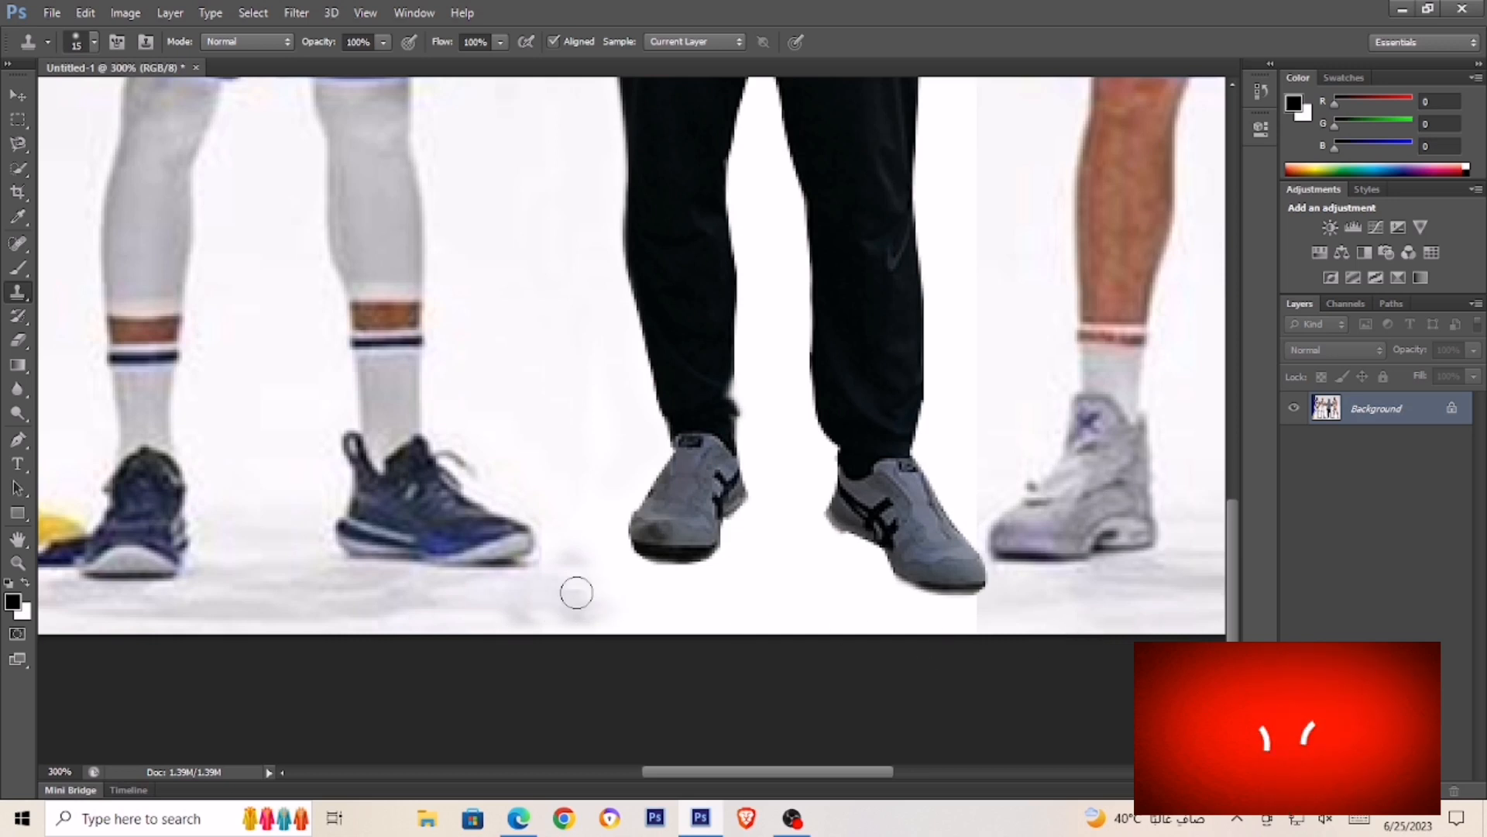
left_click(279, 601, "alt")
mouse_move(547, 602)
left_mouse_down()
mouse_move(615, 617)
mouse_move(623, 593)
mouse_move(671, 618)
mouse_move(979, 615)
left_mouse_up()
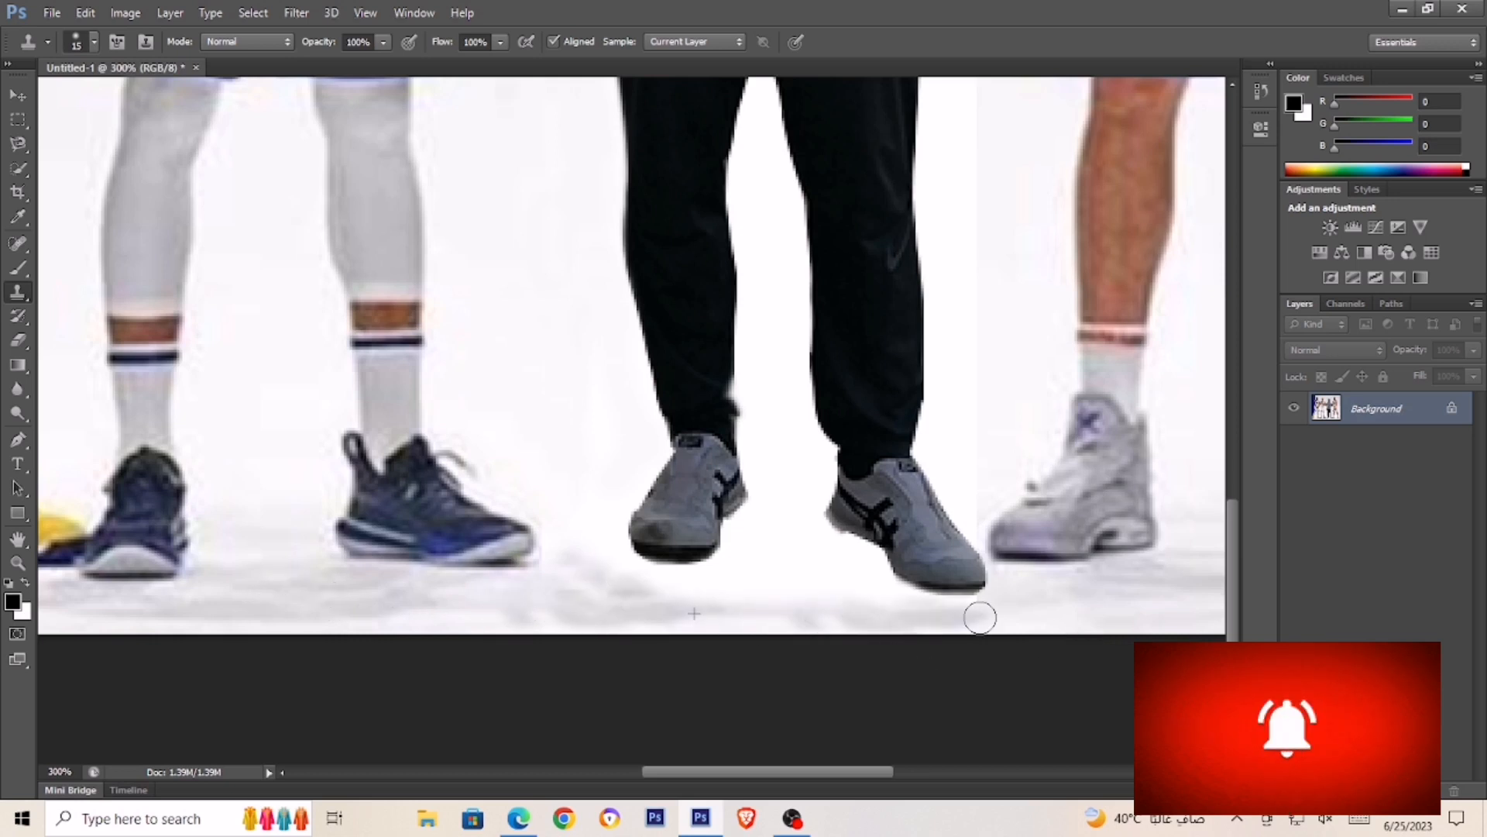
Clone floor texture over the remaining white patches directly under and between the man's shoes
left_click(581, 602, "alt")
mouse_move(598, 574)
left_mouse_down()
mouse_move(812, 612)
mouse_move(753, 588)
mouse_move(871, 570)
left_mouse_up()
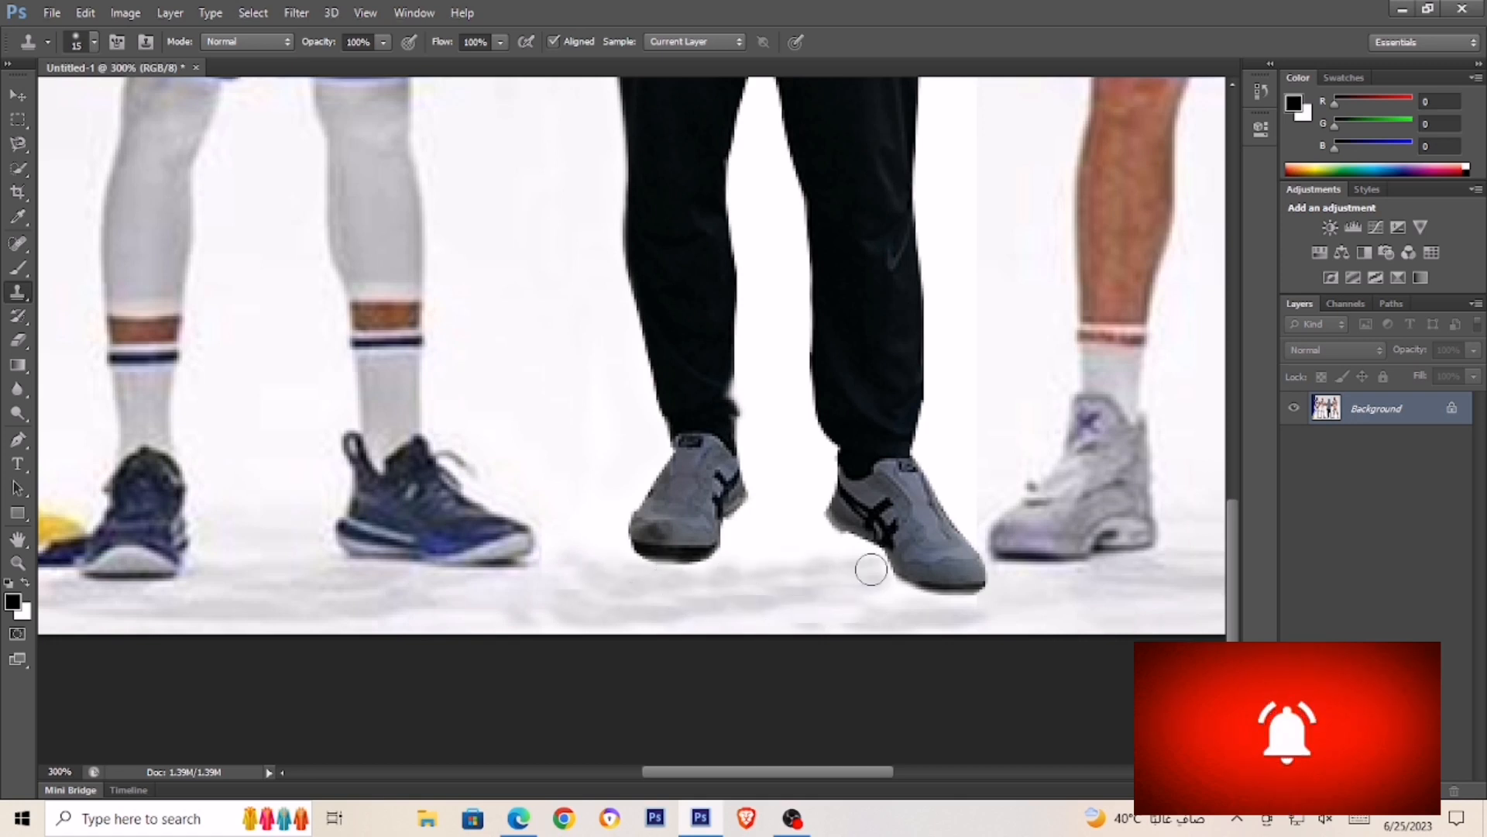
left_click(677, 598, "alt")
mouse_move(727, 566)
left_mouse_down()
mouse_move(821, 553)
mouse_move(881, 588)
left_mouse_up()
Clone backdrop over the white gap between the man's legs, from the crotch down to the shoes
scroll(914, 511, "down", 1)
scroll(964, 397, "up", 2)
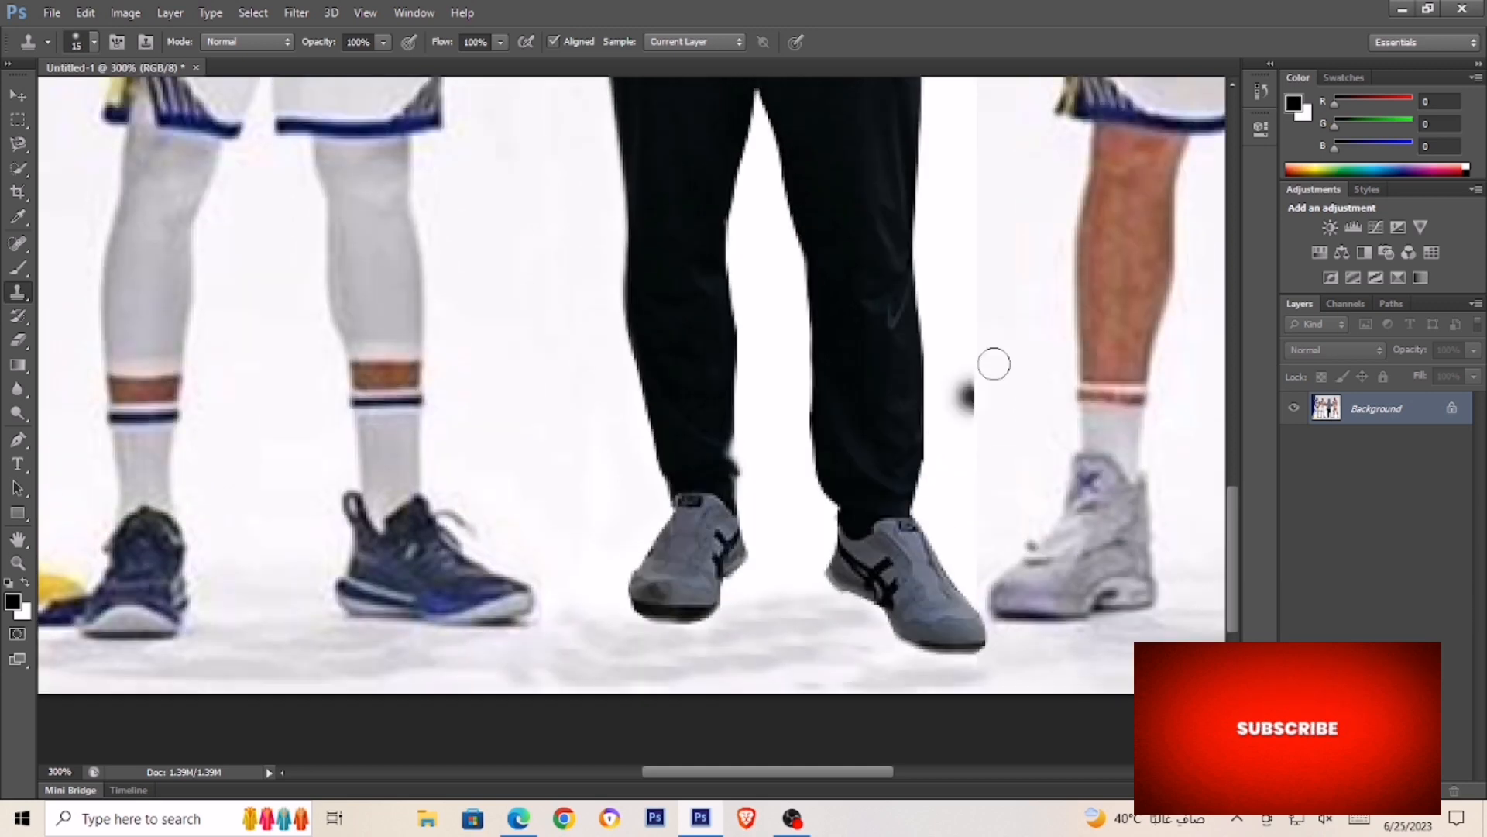
left_click(1013, 192, "alt")
mouse_move(760, 222)
left_mouse_down()
mouse_move(783, 369)
mouse_move(789, 291)
mouse_move(761, 152)
mouse_move(750, 264)
left_mouse_up()
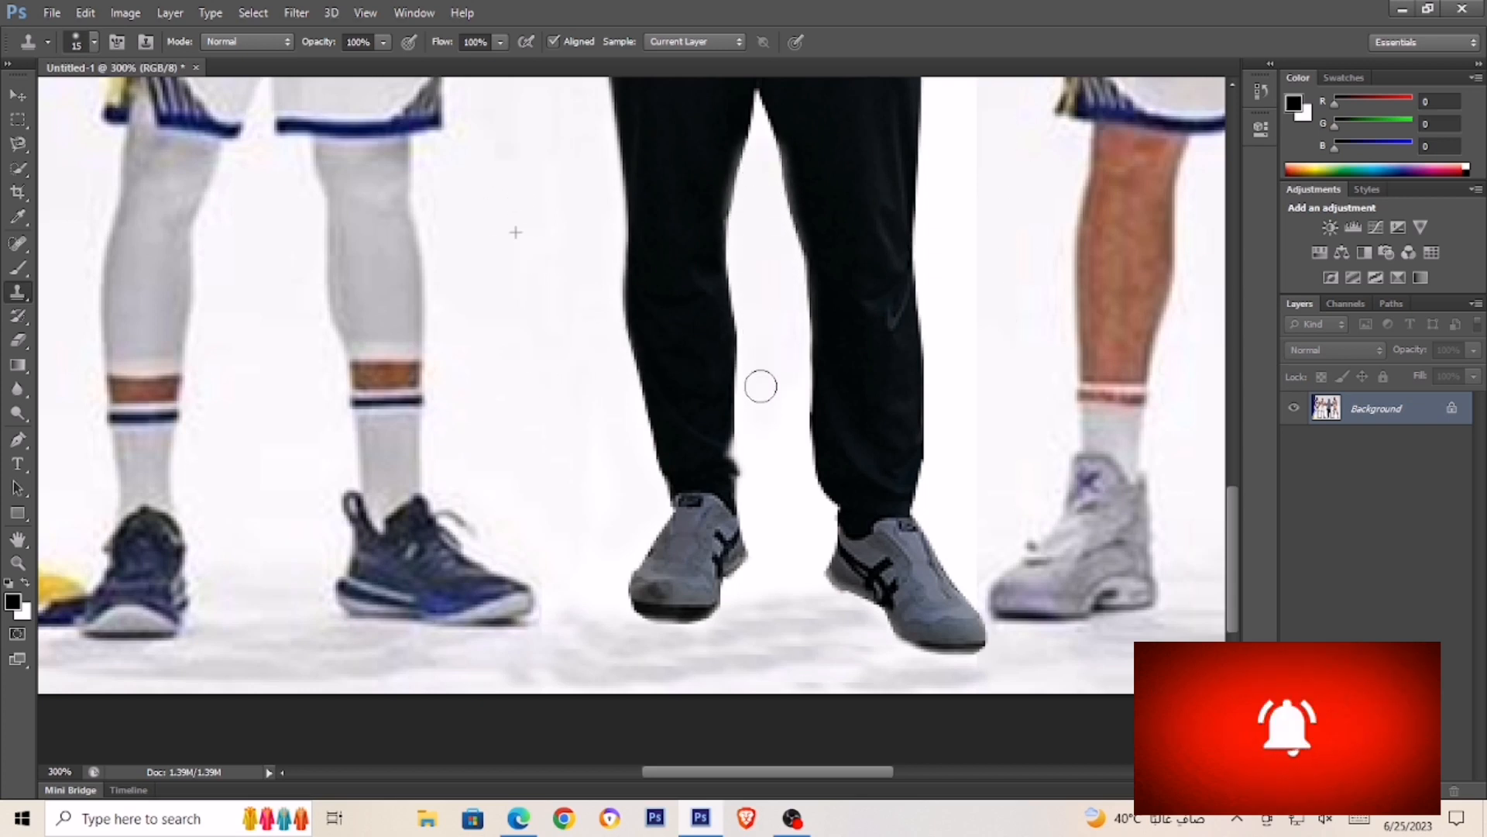
mouse_move(761, 387)
left_mouse_down()
mouse_move(771, 581)
mouse_move(804, 519)
mouse_move(809, 594)
left_mouse_up()
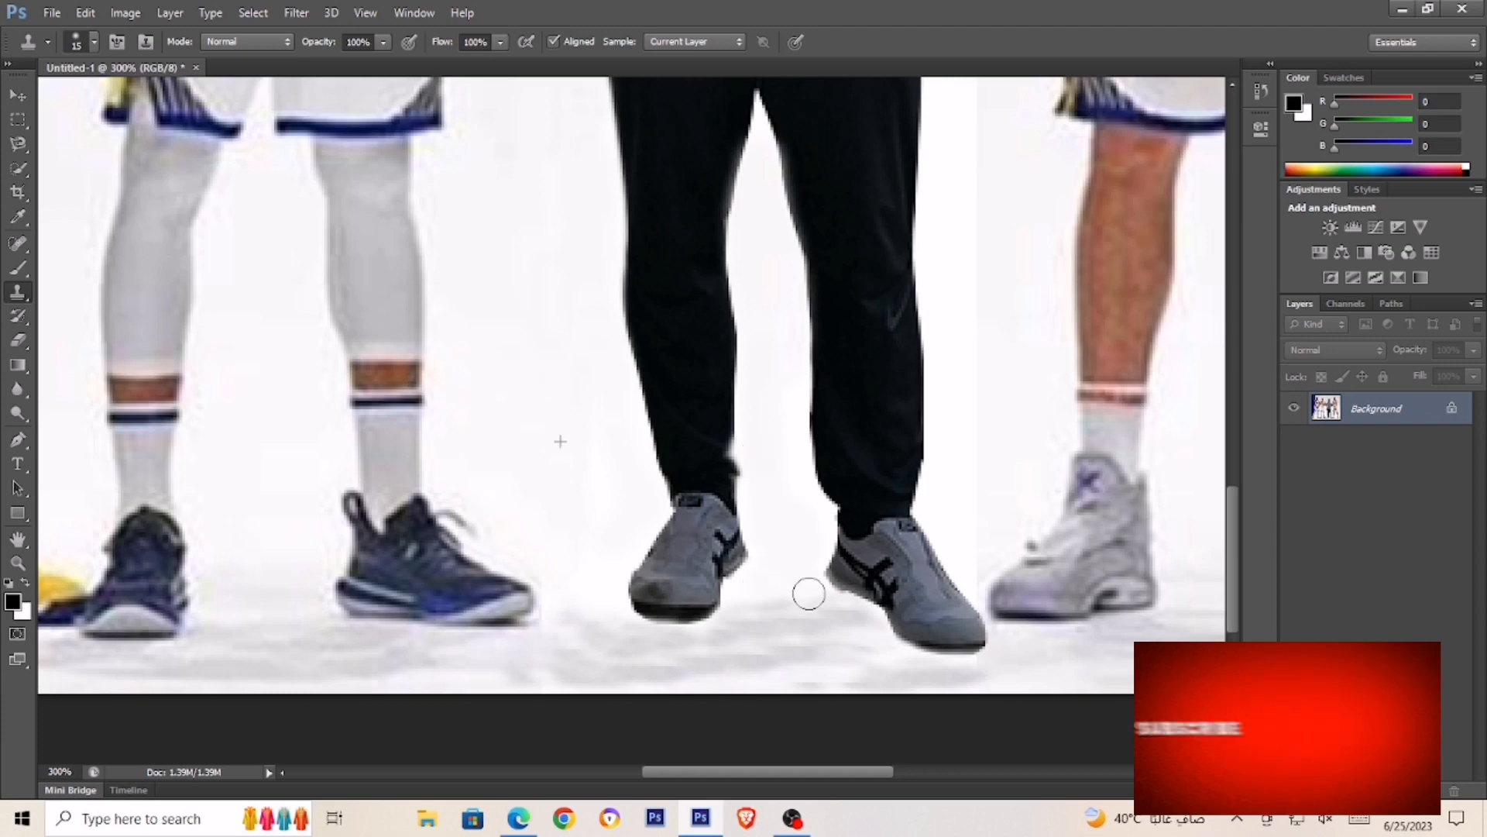
Clone backdrop between the man's right-hand elbow in the picture and his T-shirt, filling the narrow gap under the sleeve with a size 6 brush
scroll(713, 315, "up", 7)
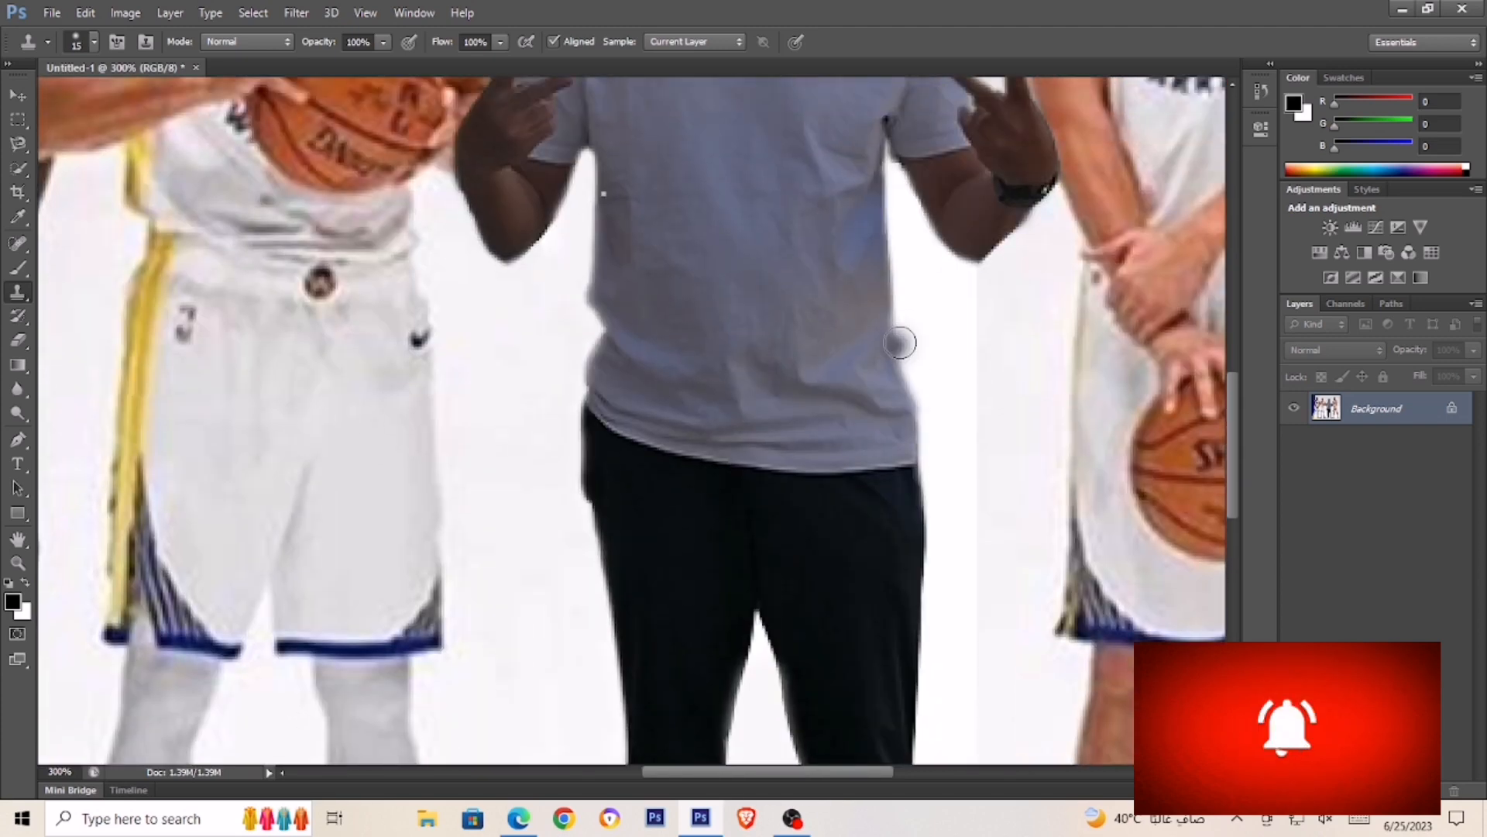
mouse_move(989, 306)
left_mouse_down()
mouse_move(980, 372)
mouse_move(956, 281)
mouse_move(961, 384)
mouse_move(934, 312)
mouse_move(929, 357)
mouse_move(915, 322)
mouse_move(914, 255)
mouse_move(983, 282)
mouse_move(905, 206)
left_mouse_up()
left_click(935, 278, "alt")
key("[")
key("[")
key("[")
key("[")
key("[")
key("[")
key("[")
key("[")
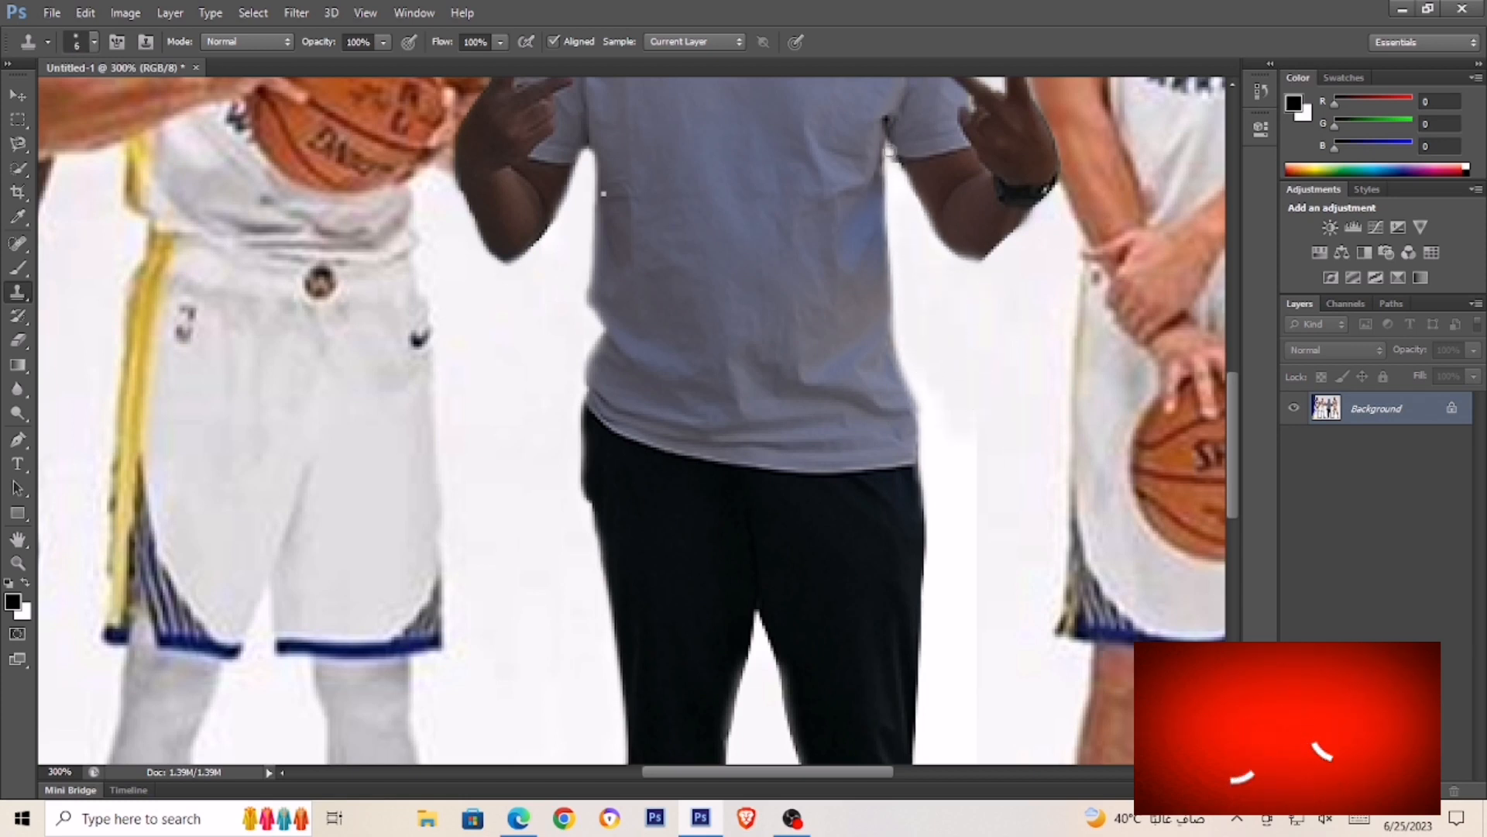
left_click_drag(887, 147, 898, 177)
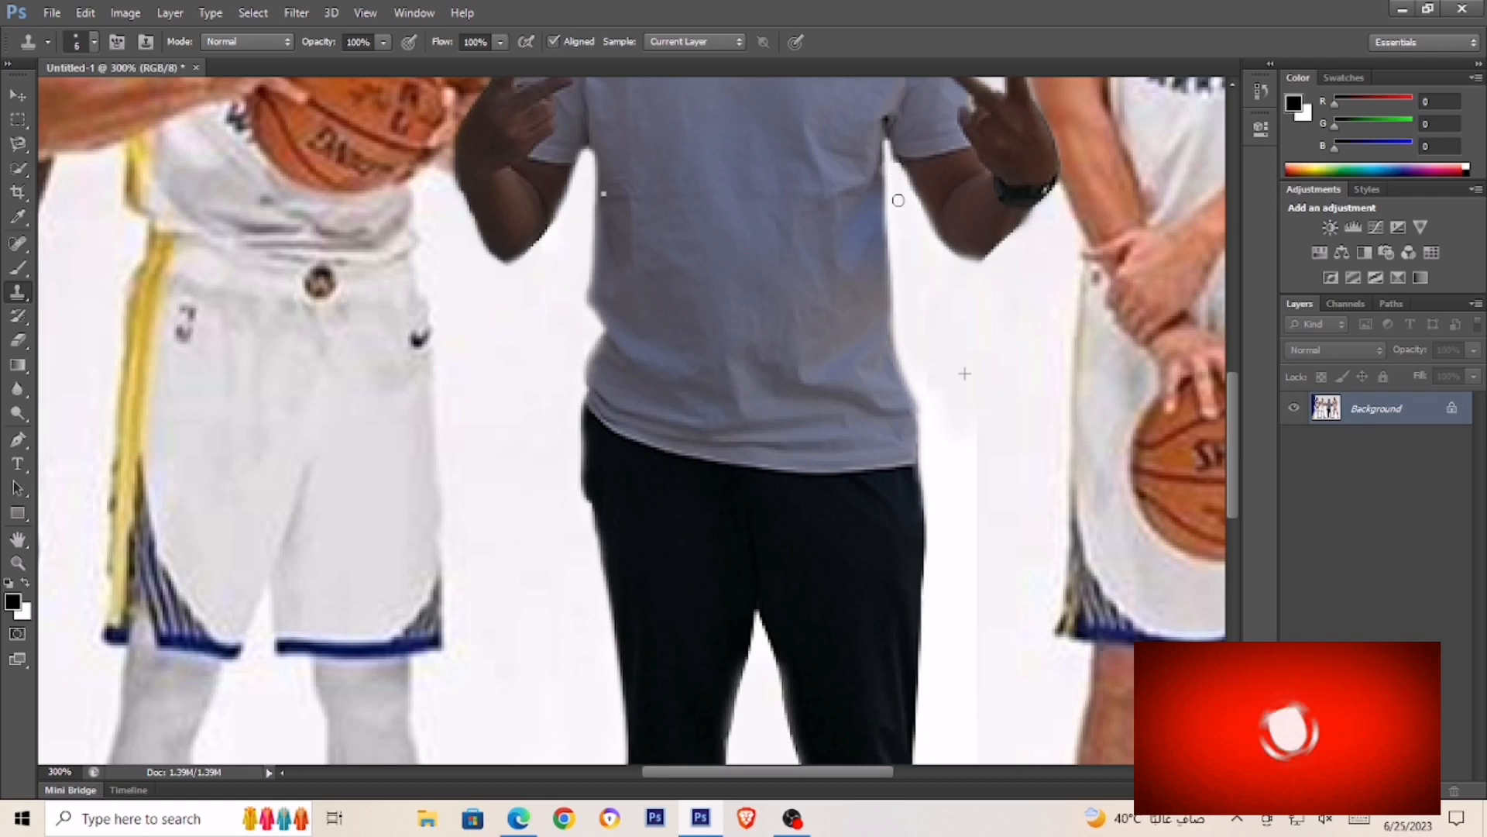
Clone backdrop with a size 20 brush over the white area beside the T-shirt hem and hip on the picture's right-hand side
scroll(1050, 358, "down", 4)
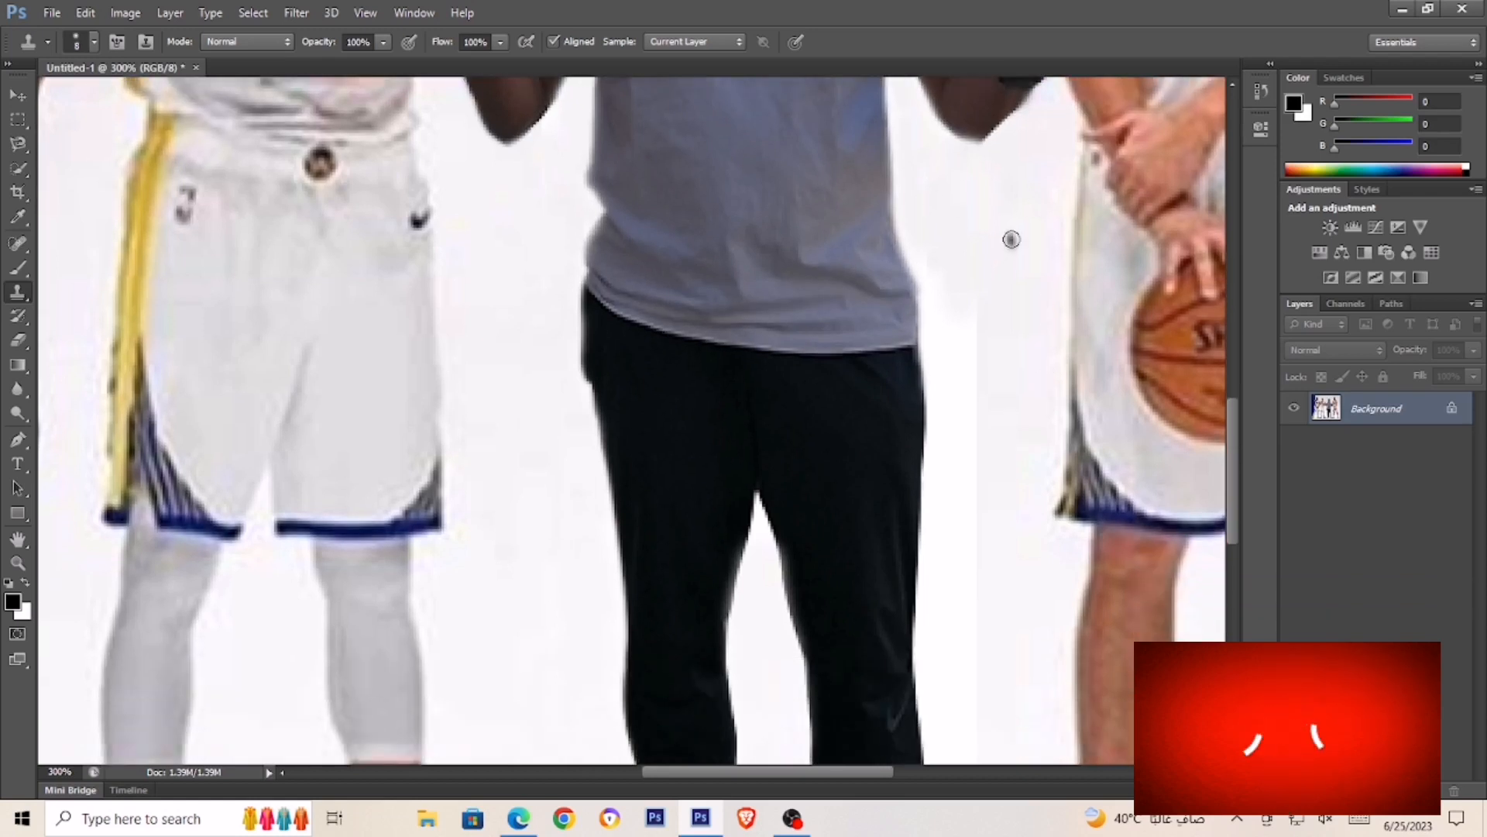
key("]")
key("]")
key("]")
key("]")
mouse_move(981, 328)
left_mouse_down()
mouse_move(950, 347)
mouse_move(973, 408)
left_mouse_up()
left_click(969, 244, "alt")
scroll(984, 310, "down", 2)
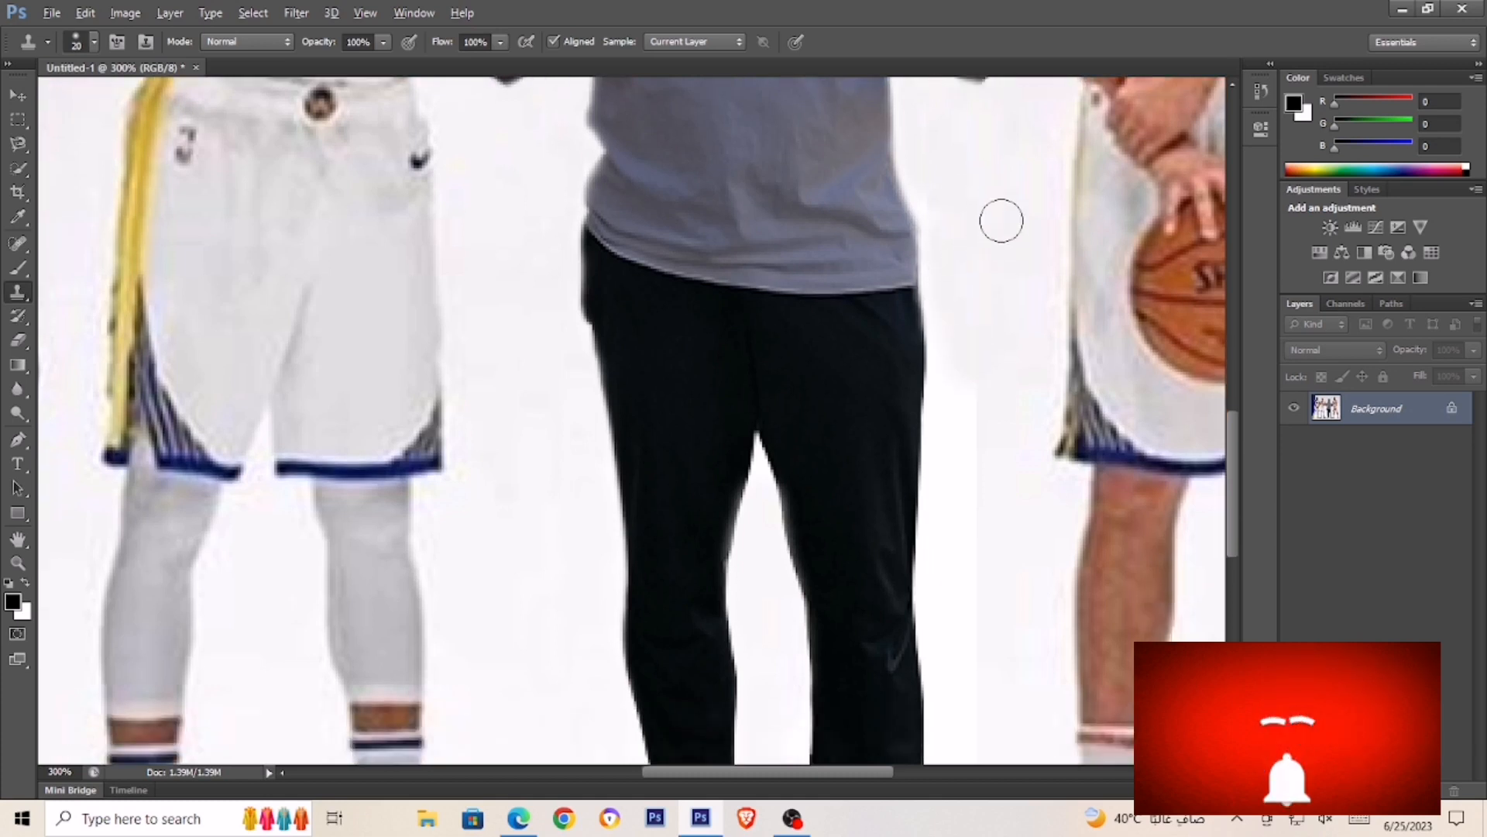
Clone backdrop over the white strip beside the man's right-hand trouser leg in the picture, down to the shoe
scroll(968, 286, "down", 2)
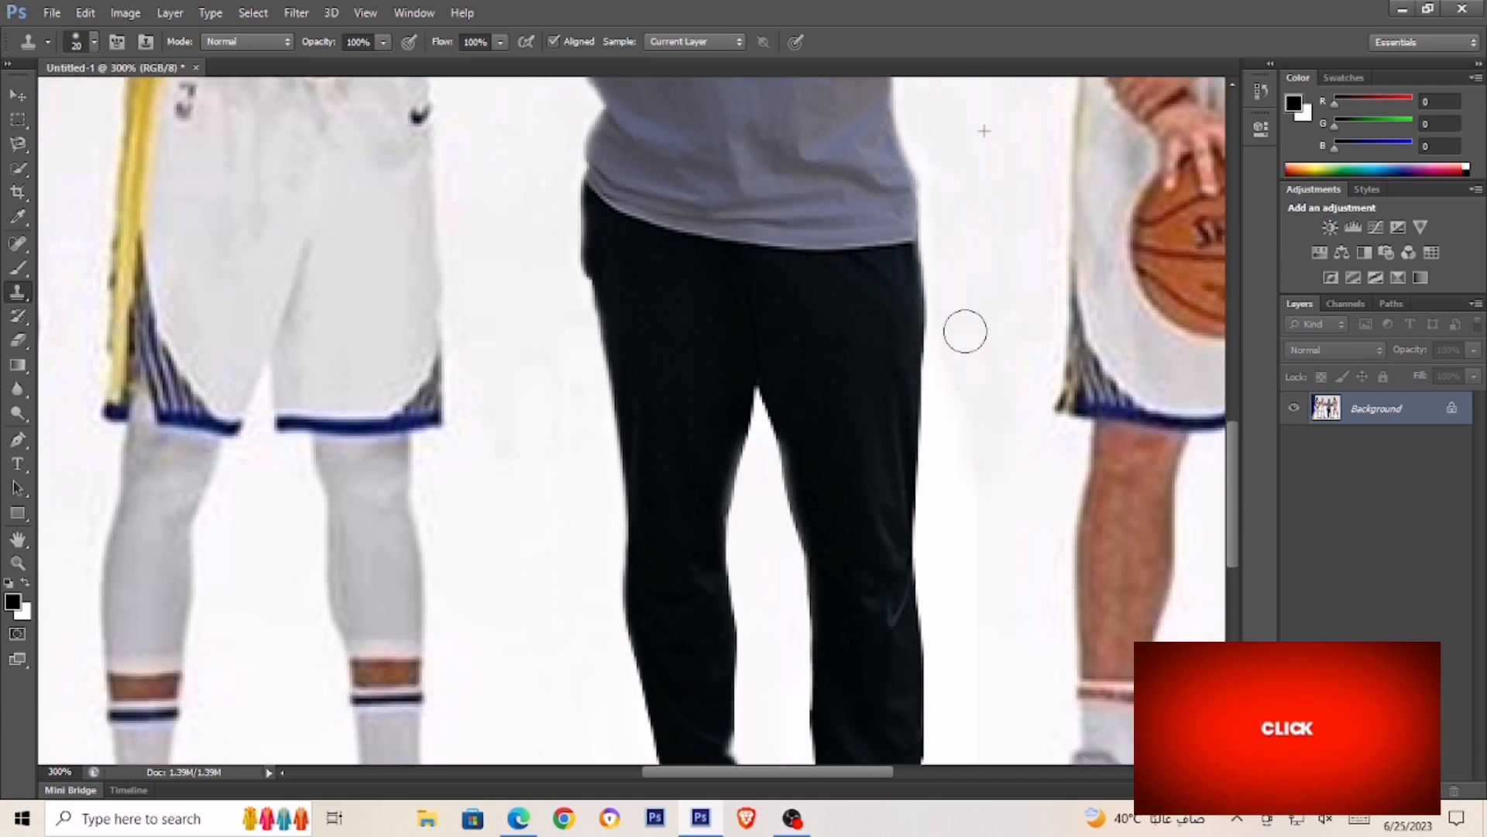
scroll(970, 262, "down", 2)
left_click(1004, 191, "alt")
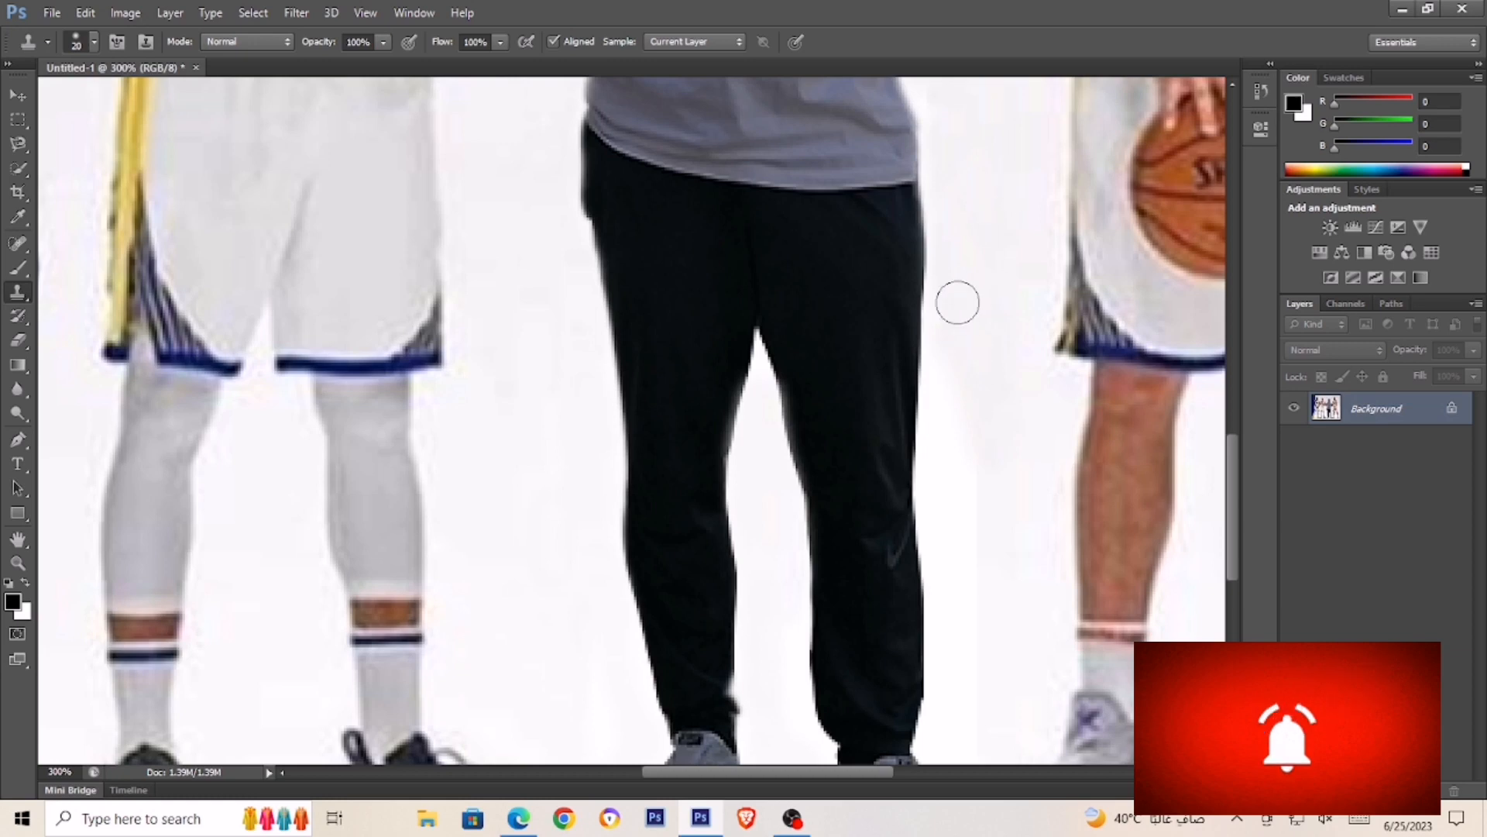
left_click_drag(957, 302, 953, 468)
scroll(977, 240, "down", 3)
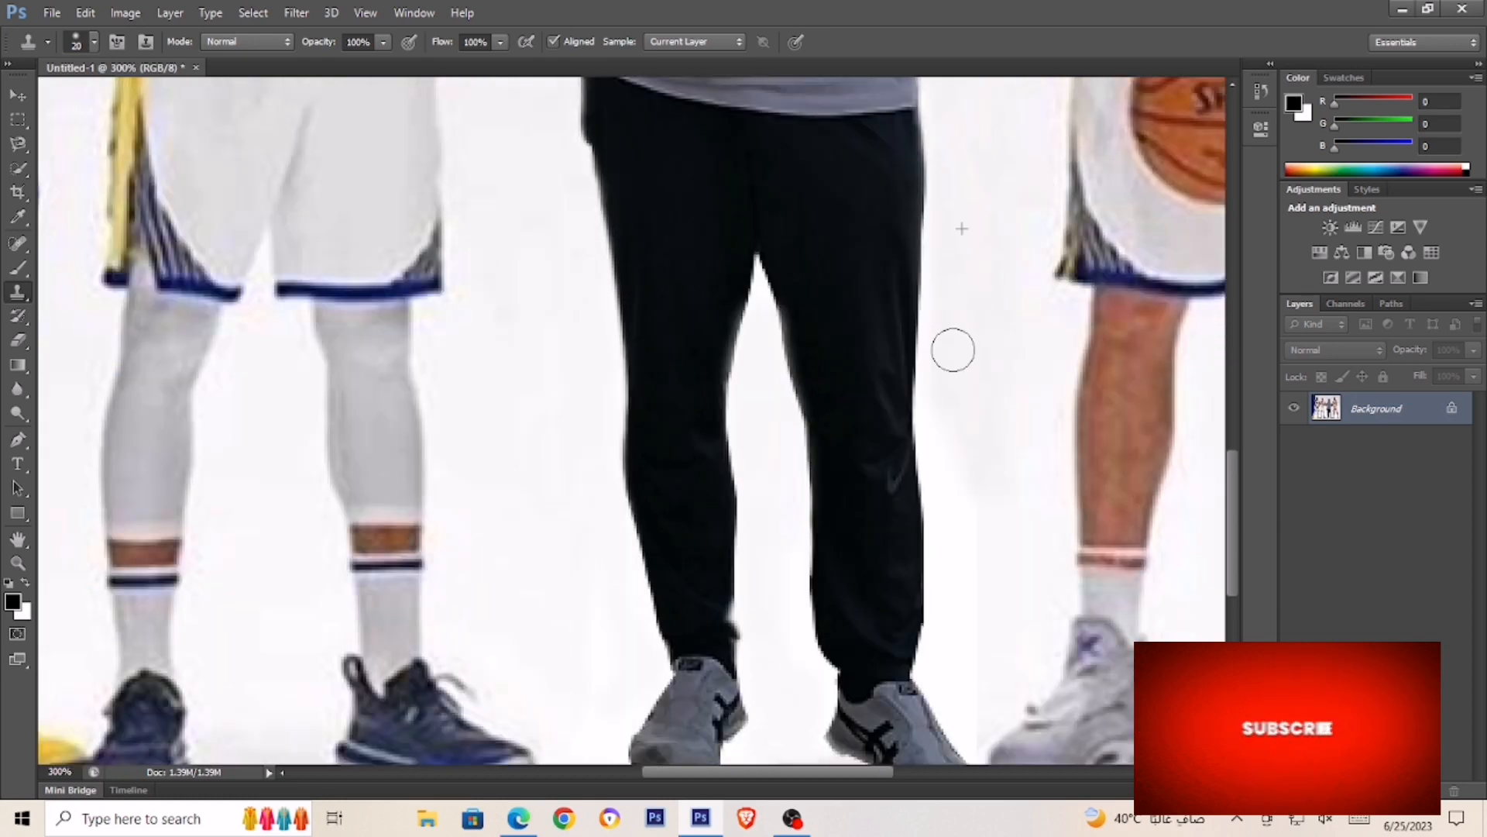
scroll(968, 240, "down", 3)
scroll(950, 217, "down", 3)
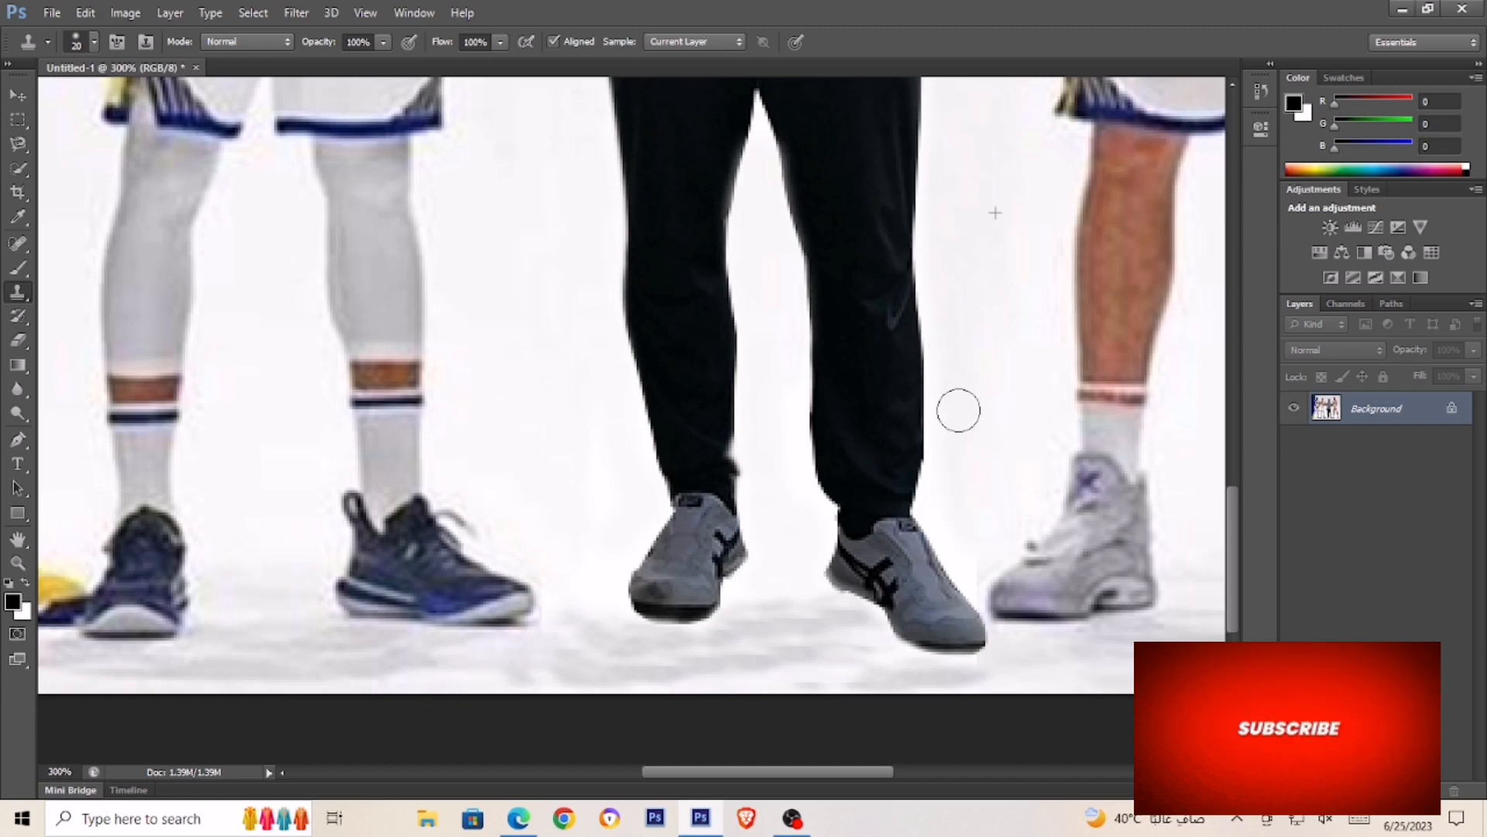
scroll(969, 395, "down", 2)
Check the cloned backdrop around the man from cap to shoes, both close up and in the whole photo
key("z")
right_click(488, 405)
left_click(527, 416)
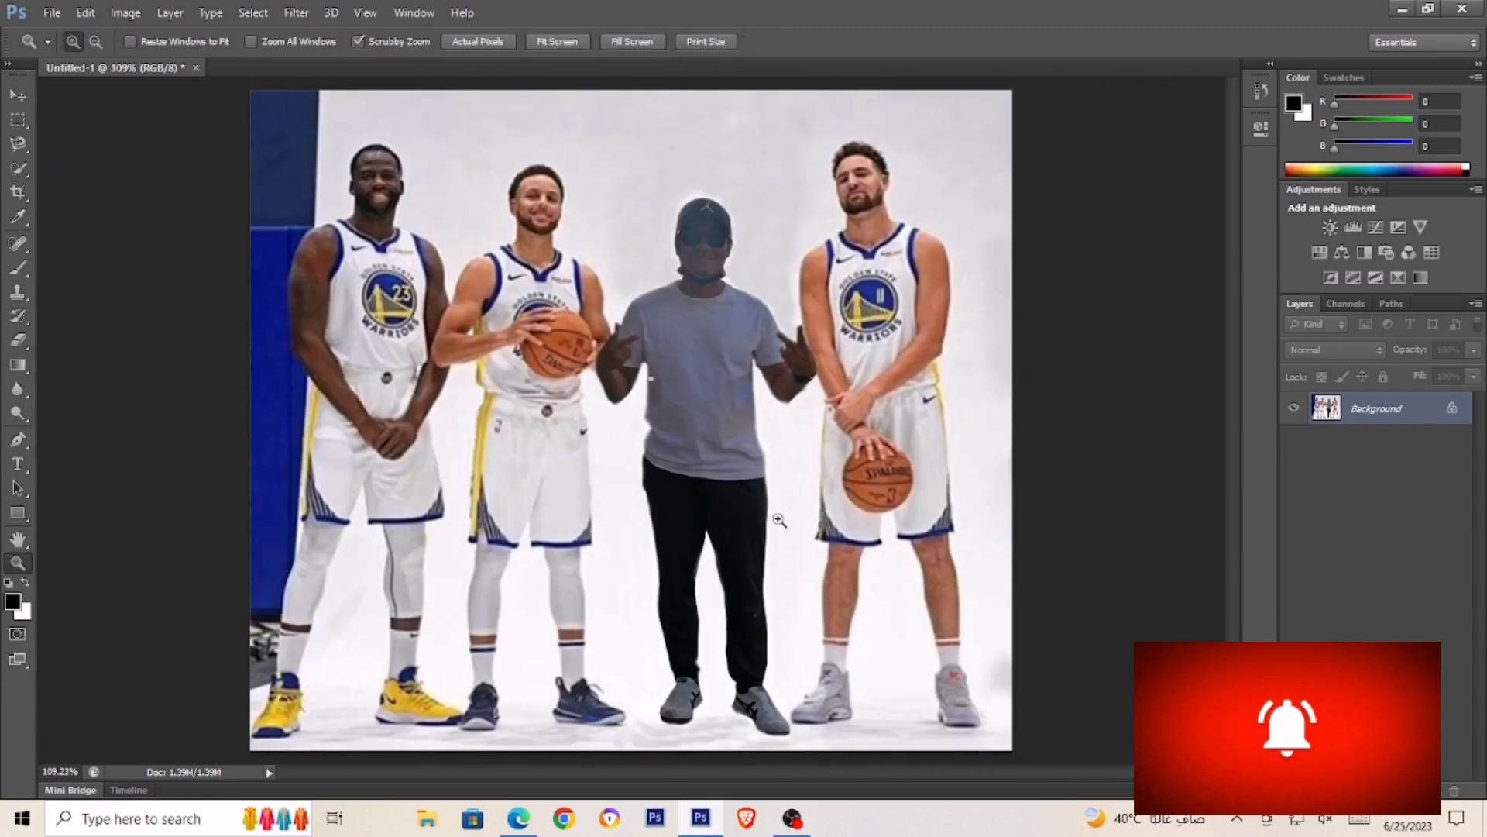
left_click(734, 500)
scroll(775, 512, "up", 6)
left_click(759, 475)
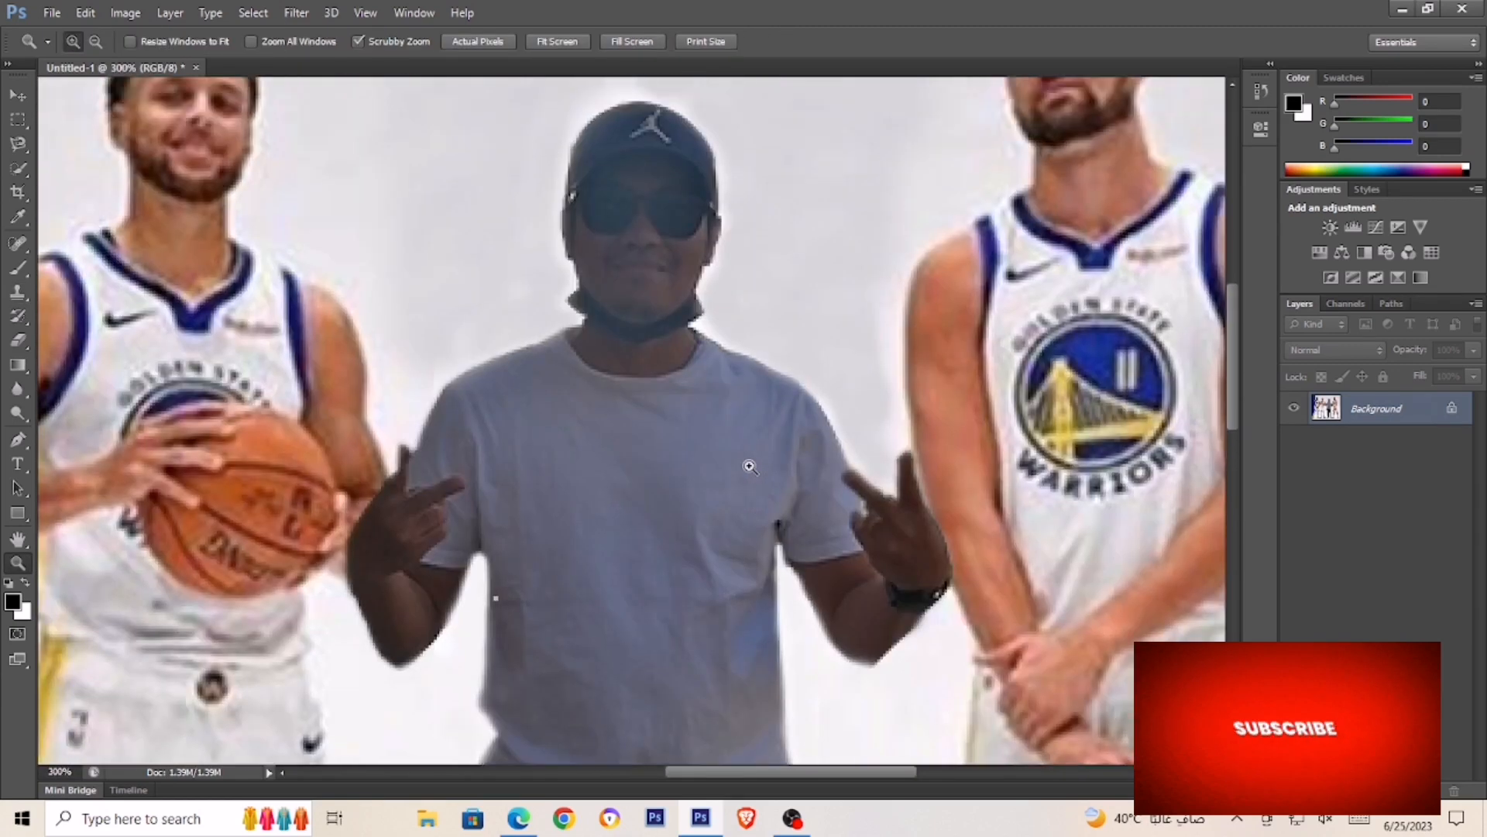
scroll(388, 514, "down", 15)
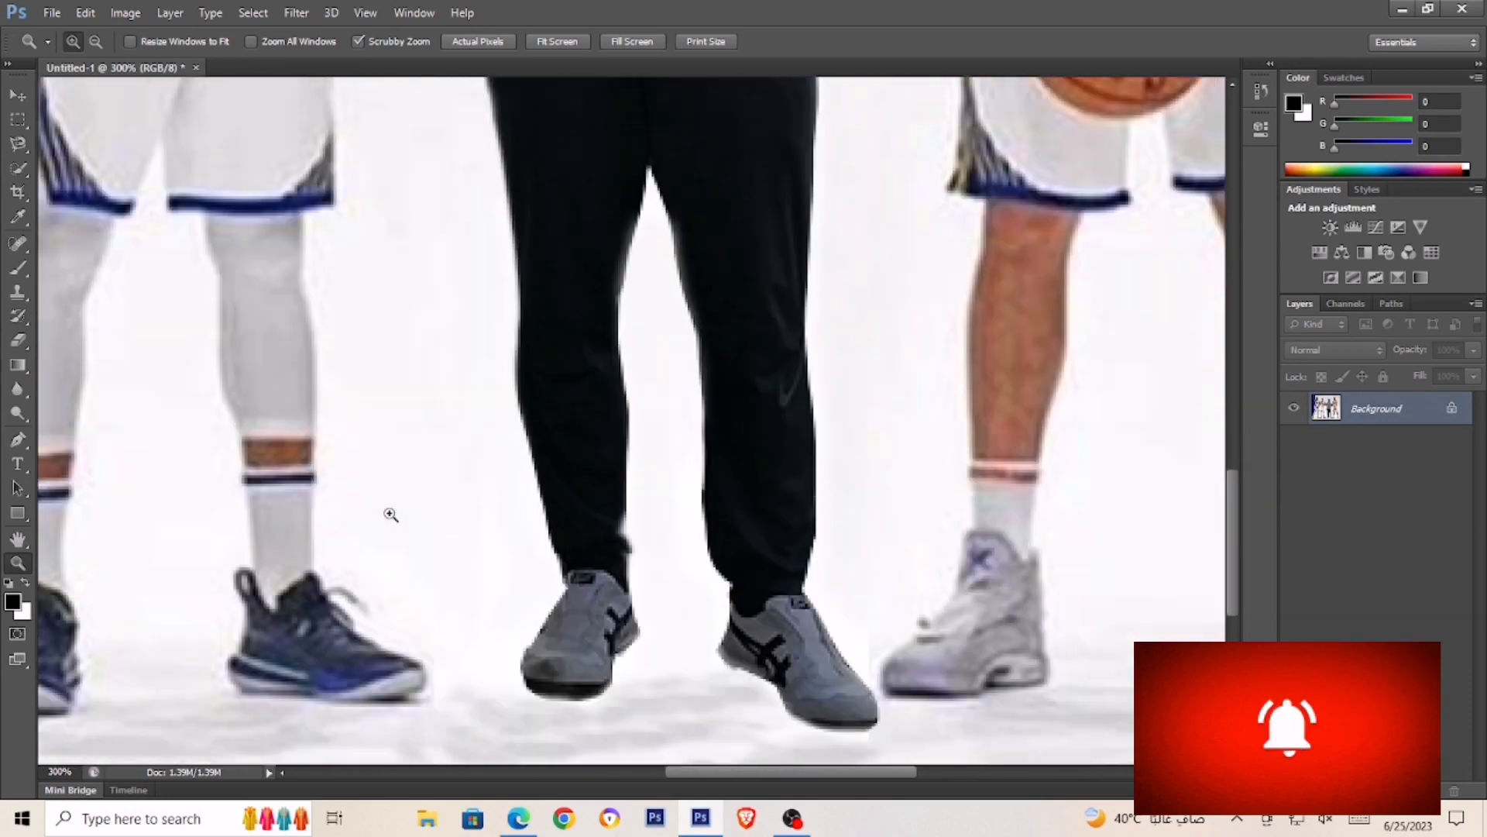
key("ctrl+0")
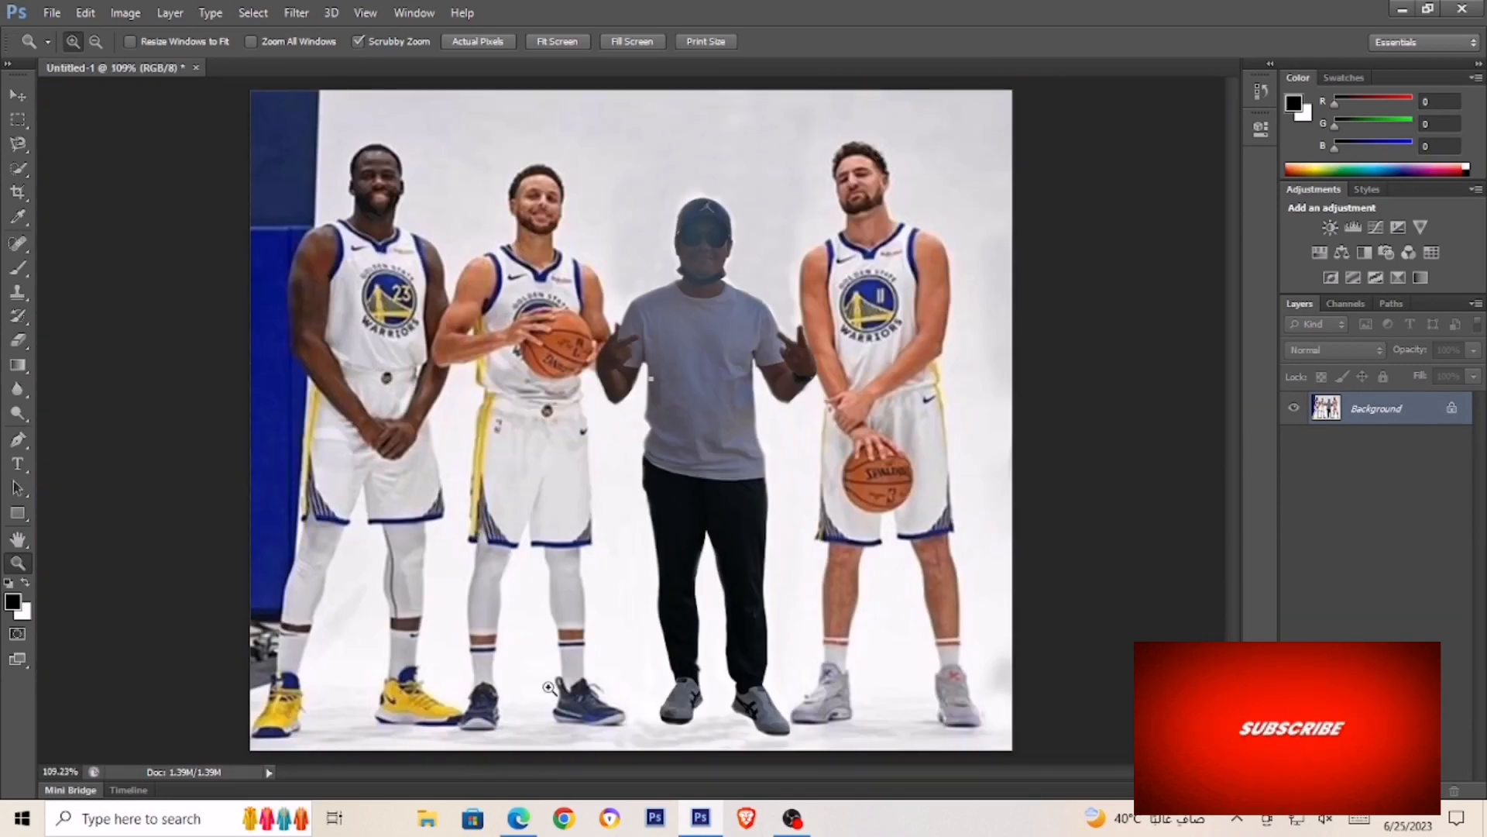
Save the composite to the Desktop as the JPEG Untitled-1gsw.jpg with High quality 8 and the Baseline ("Standard") format
left_click(52, 12)
left_click(93, 321)
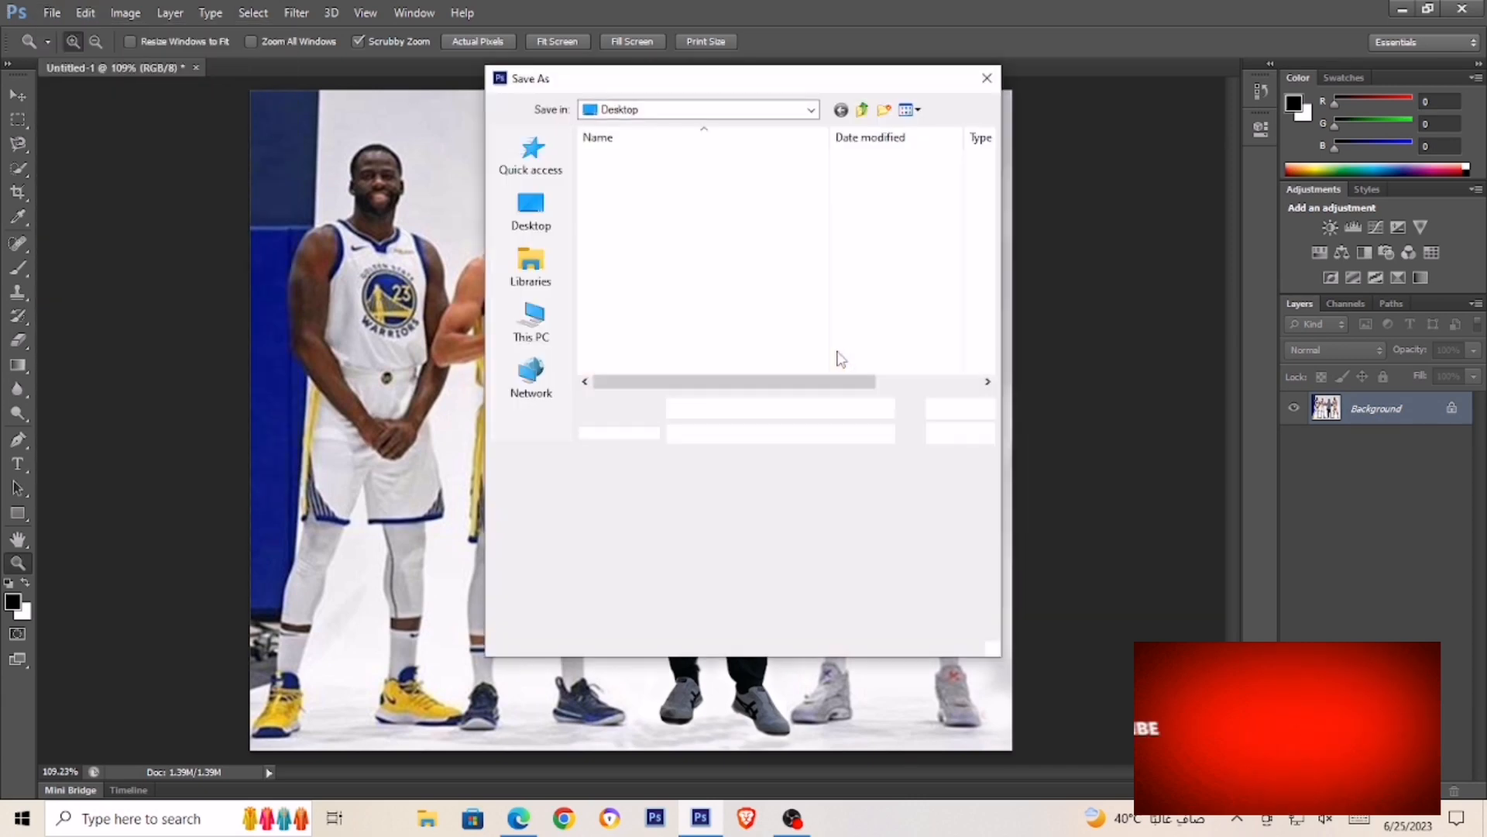
left_click(755, 409)
left_click(880, 434)
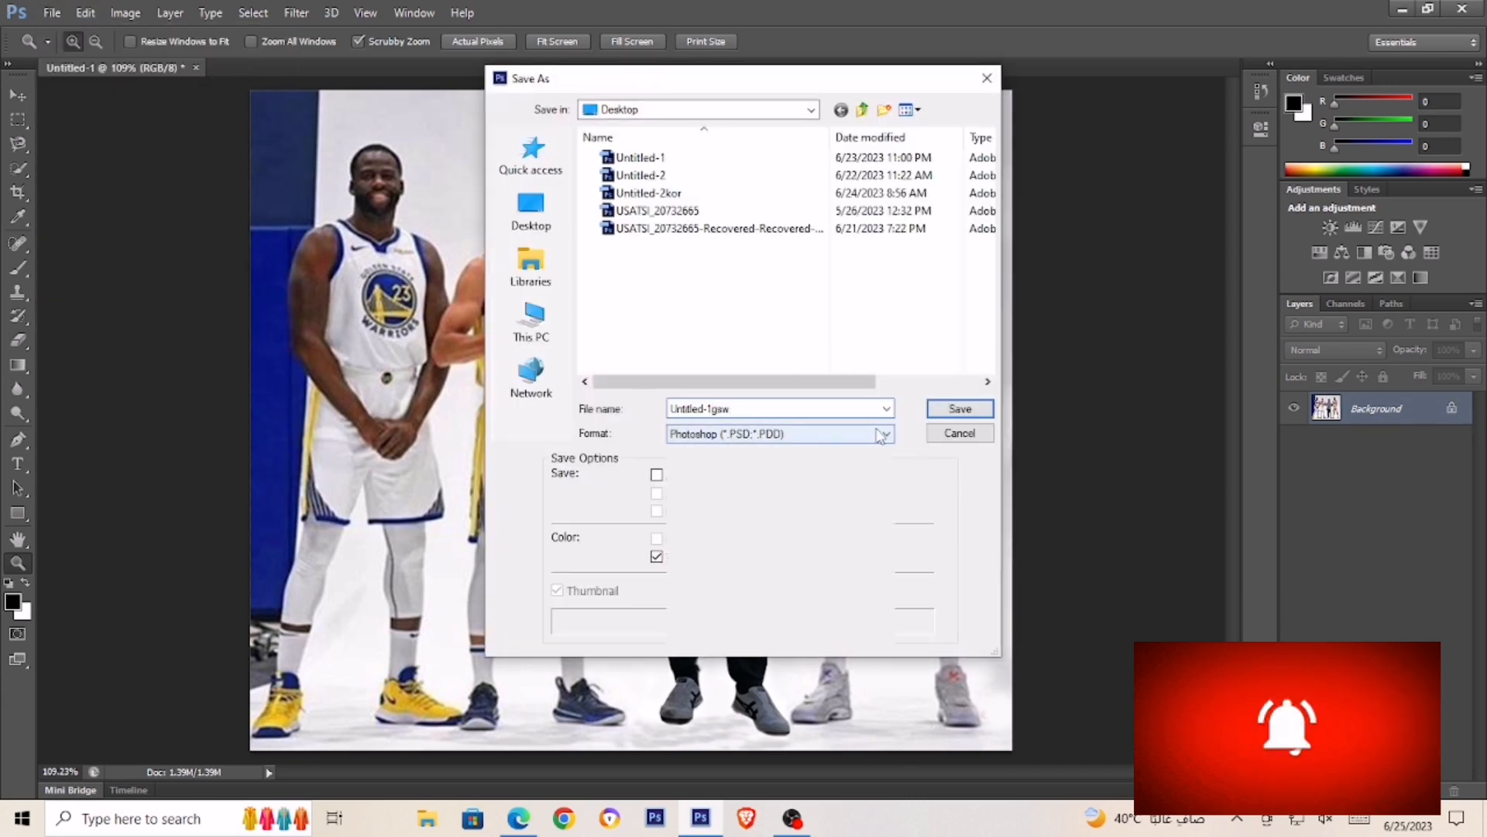
left_click(718, 558)
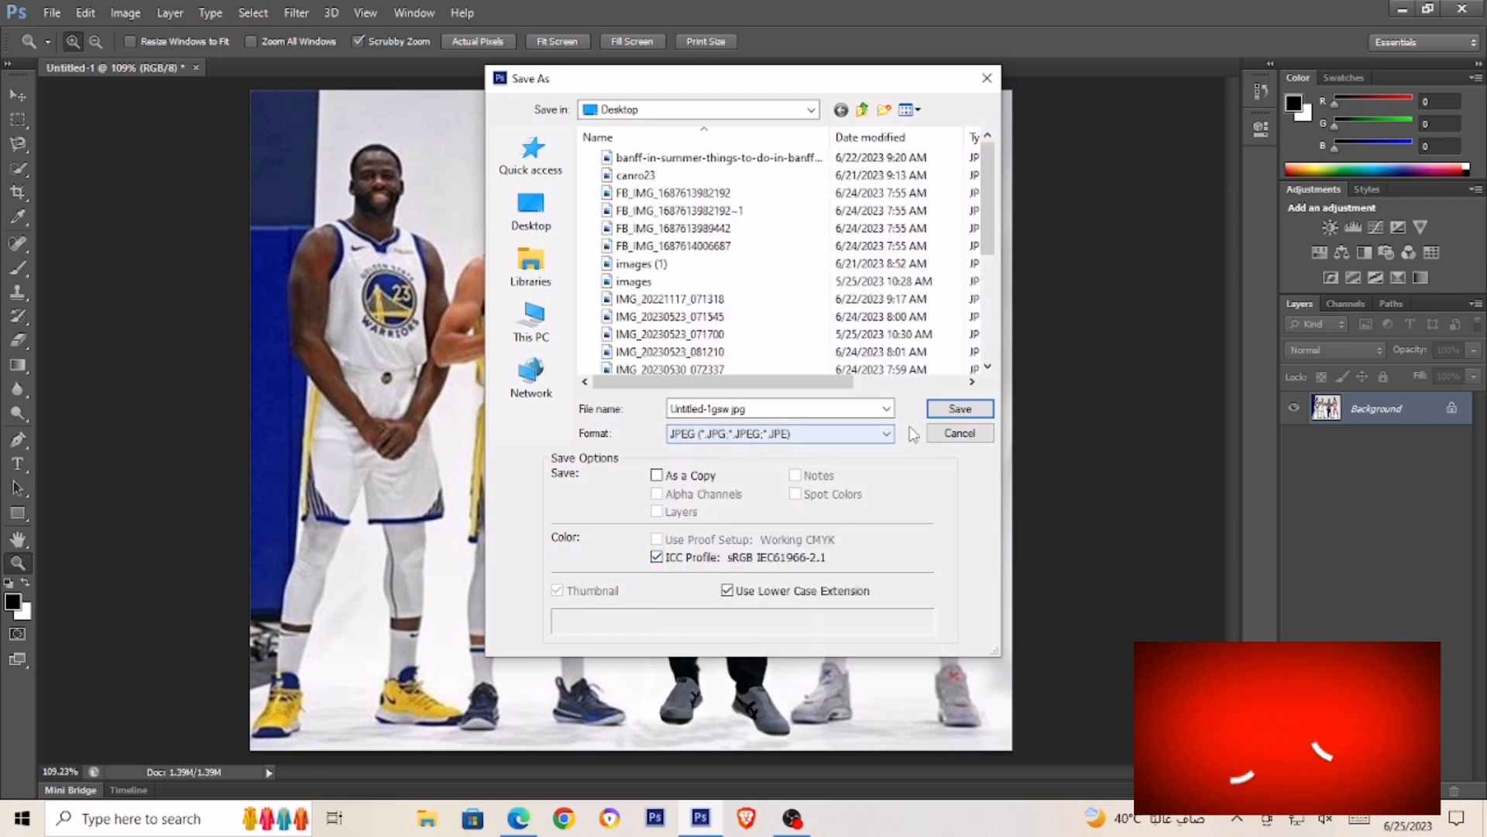
left_click(940, 410)
left_click_drag(717, 188, 1124, 235)
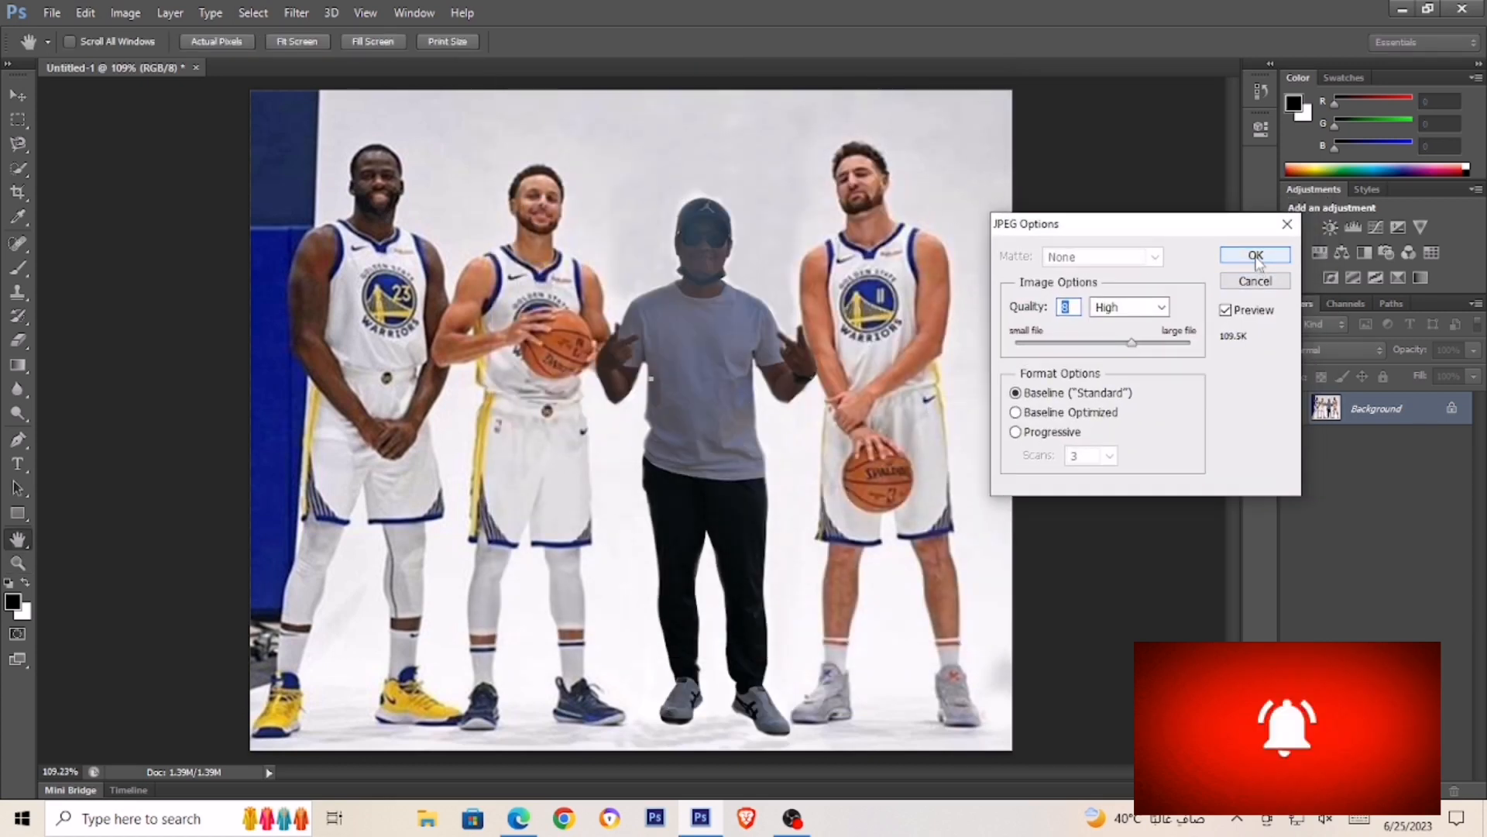
left_click(1256, 256)
Try a Photo Filter adjustment layer over the whole picture, with Warming Filter (85) and its orange colour at 34% density
key("z")
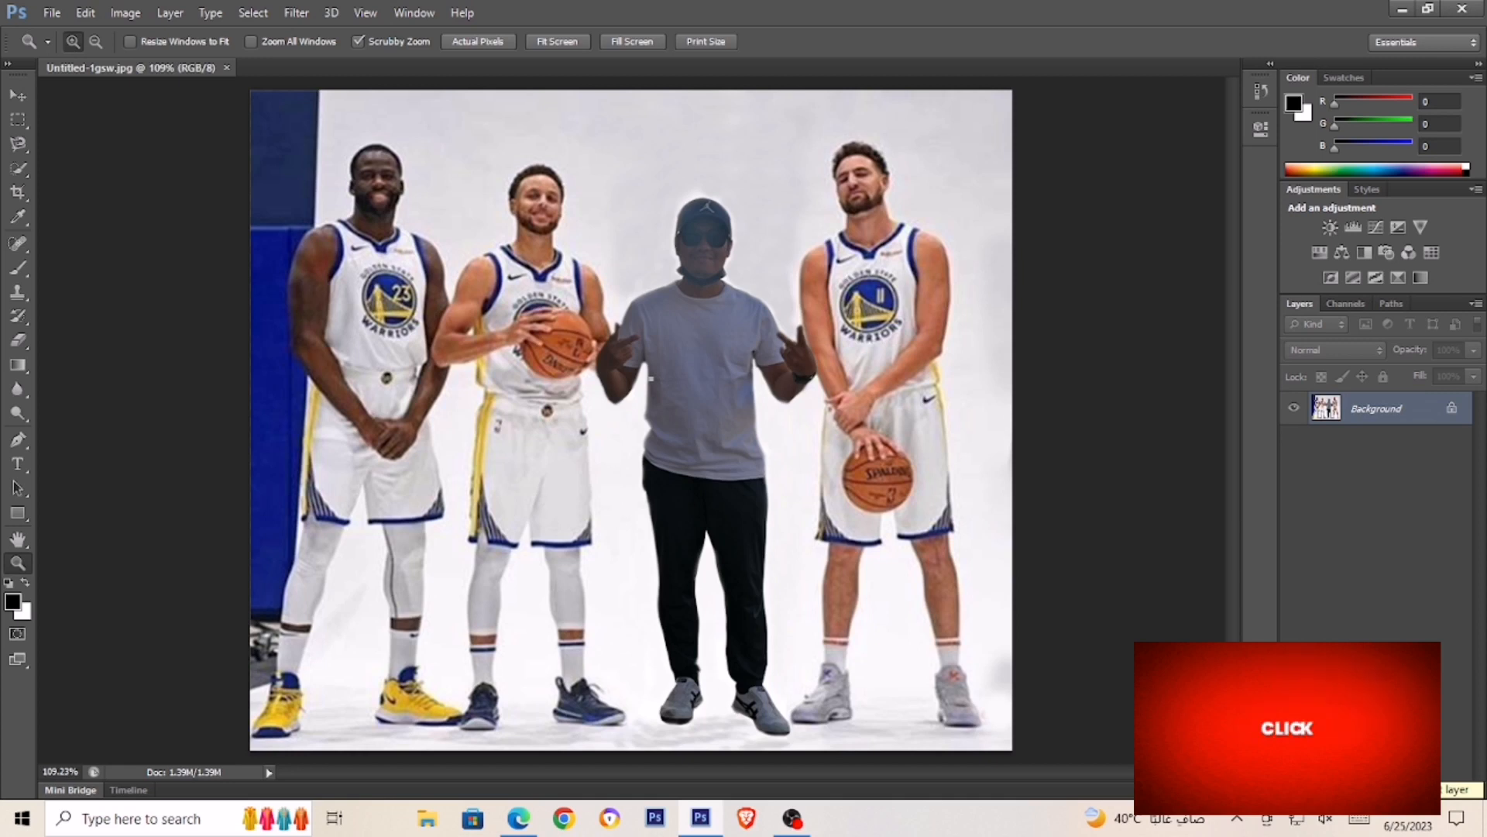
left_click(1384, 791)
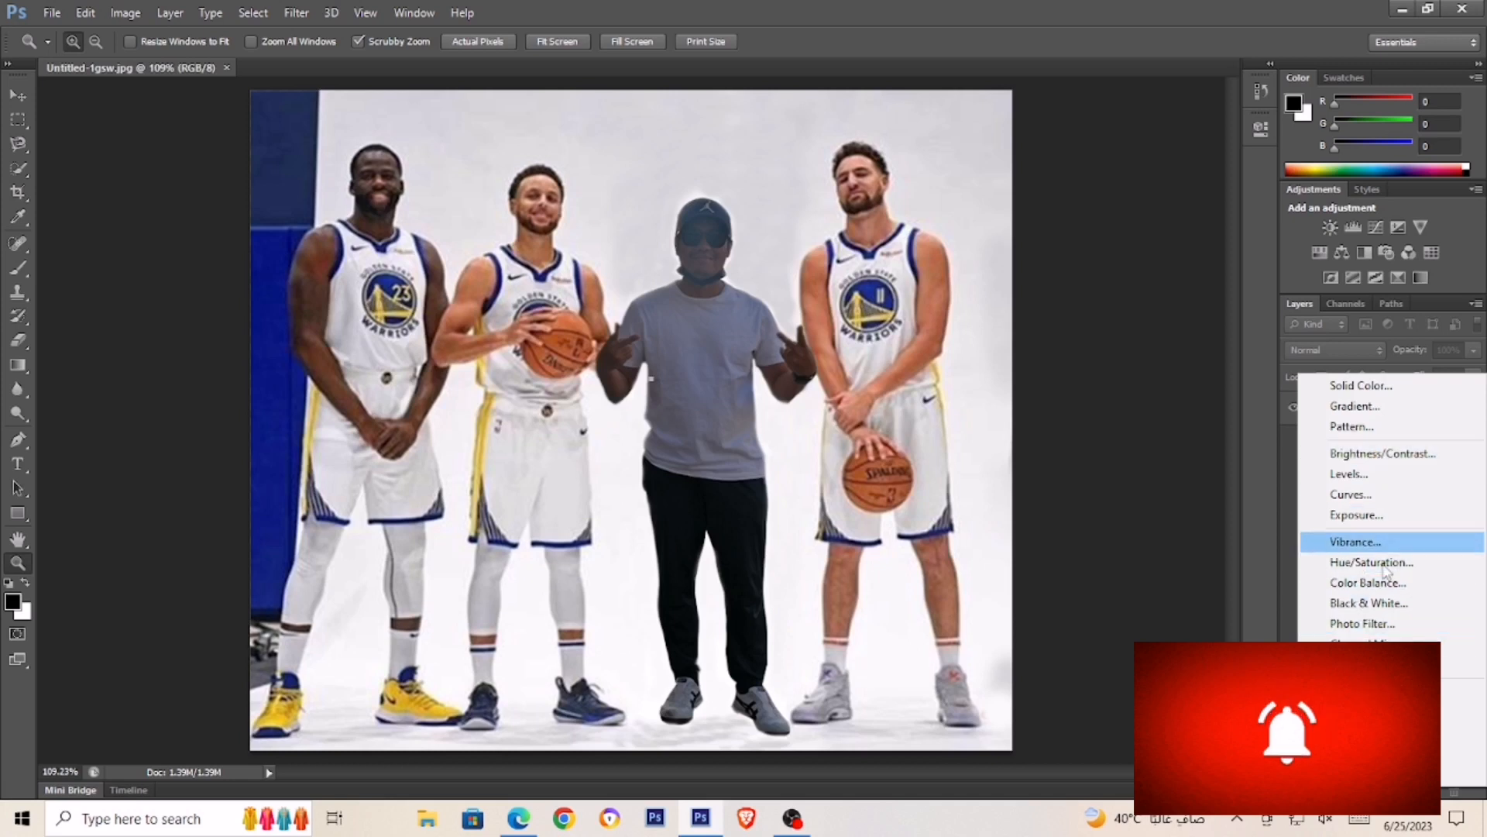
left_click(852, 424)
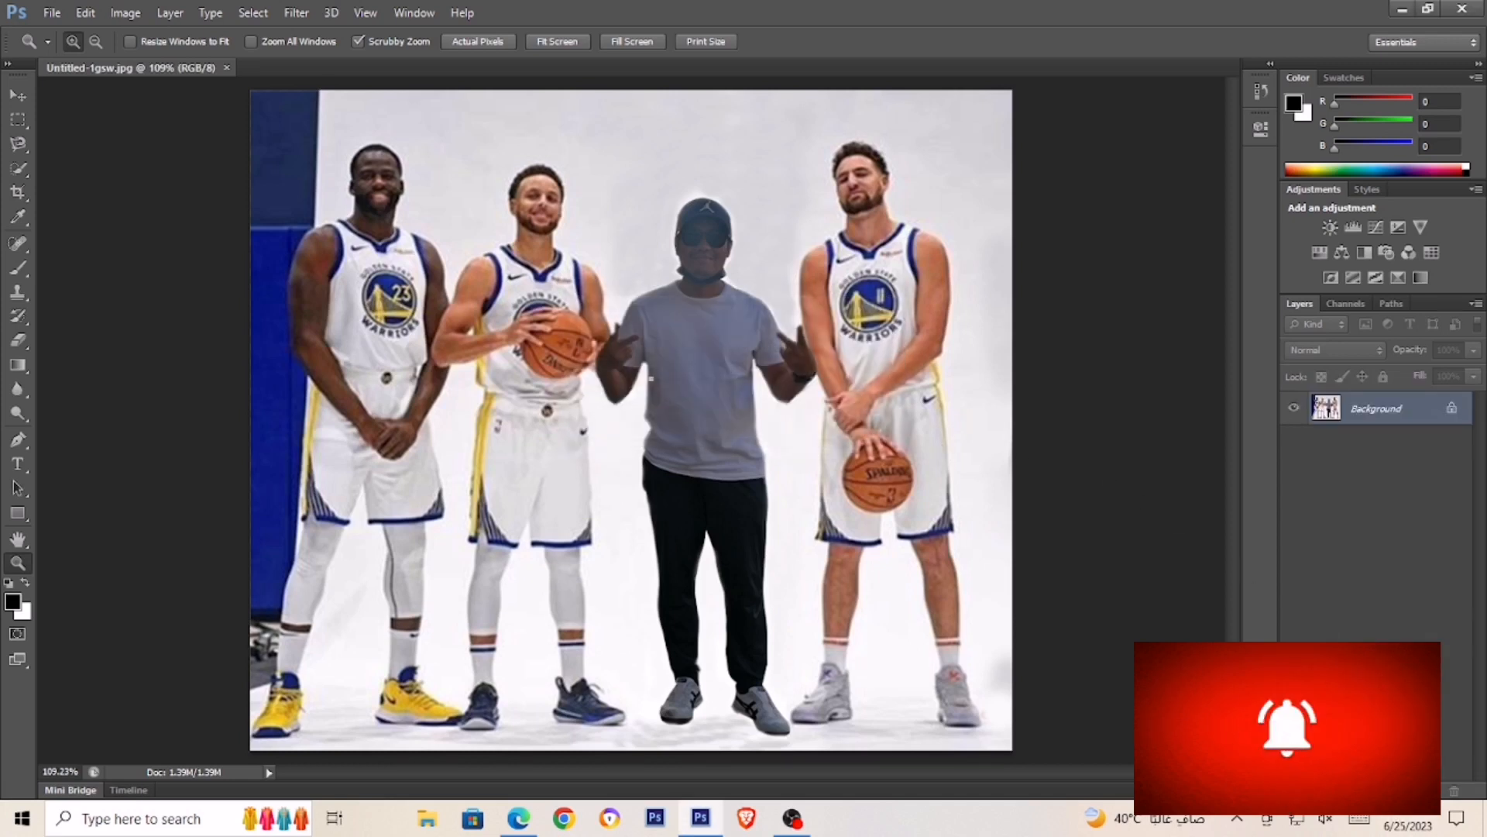
left_click(1382, 790)
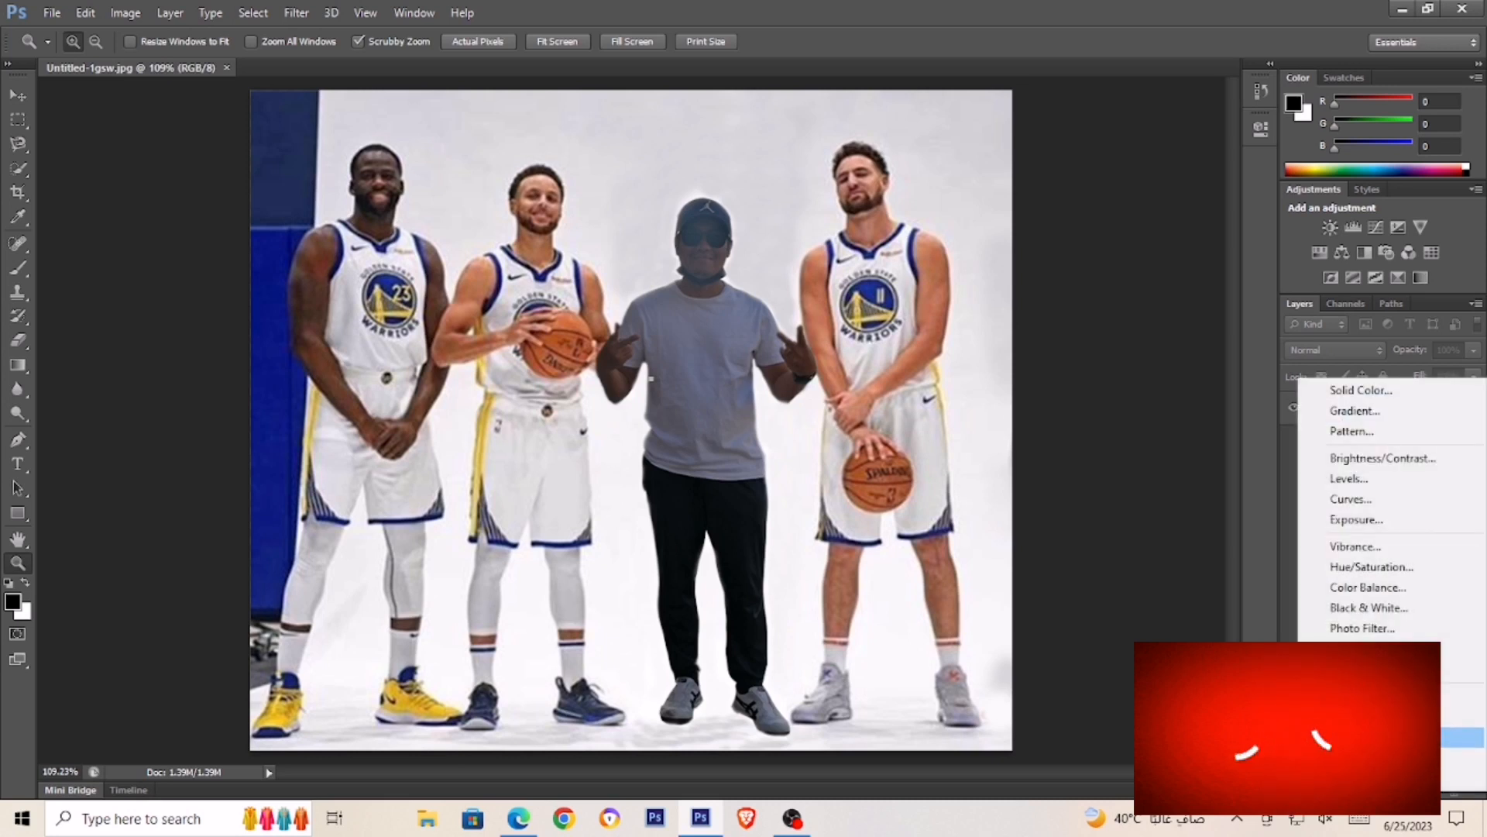
left_click(1375, 629)
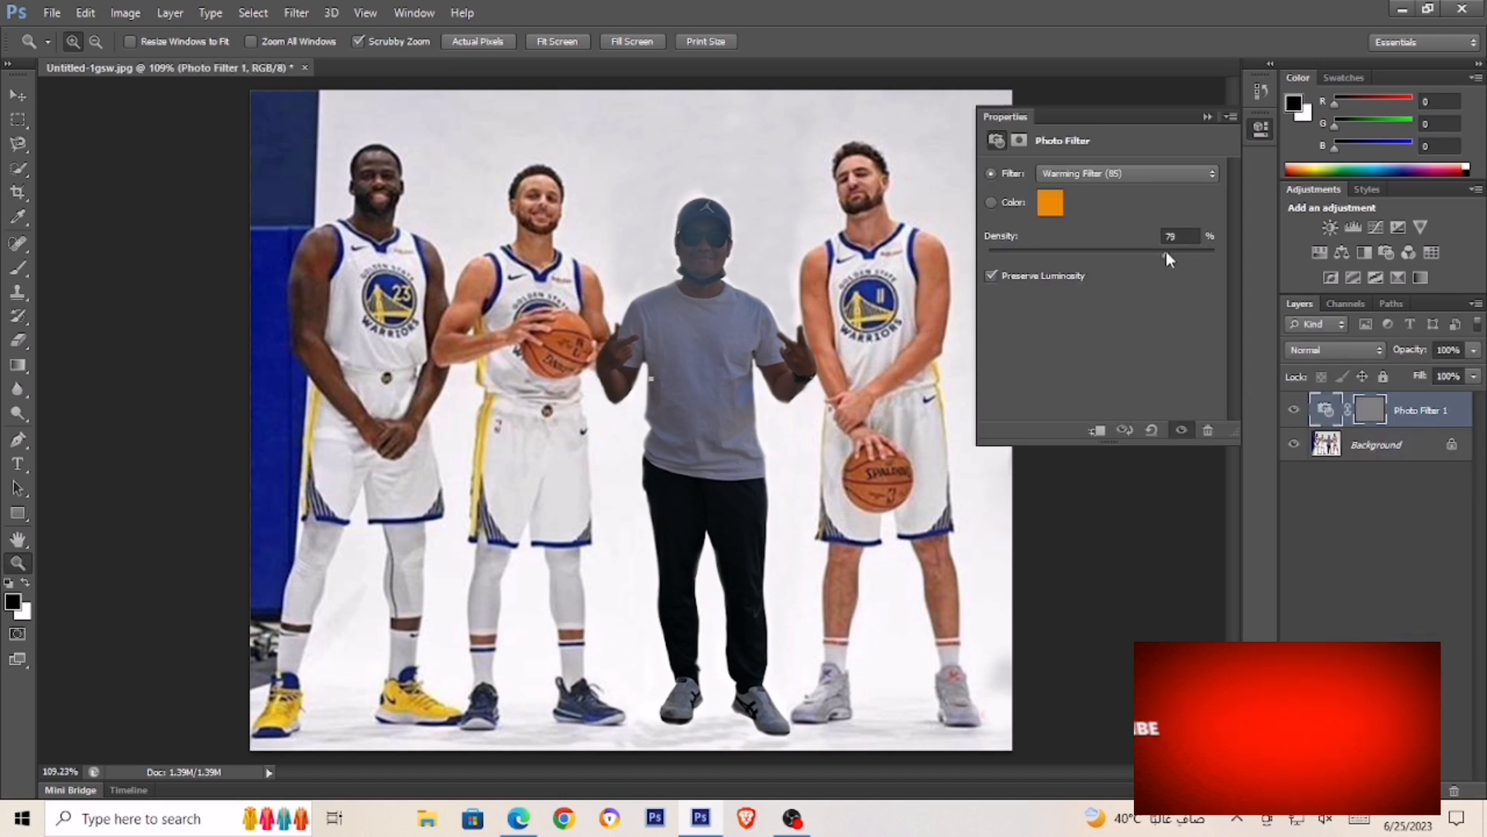
left_click_drag(1165, 254, 1185, 254)
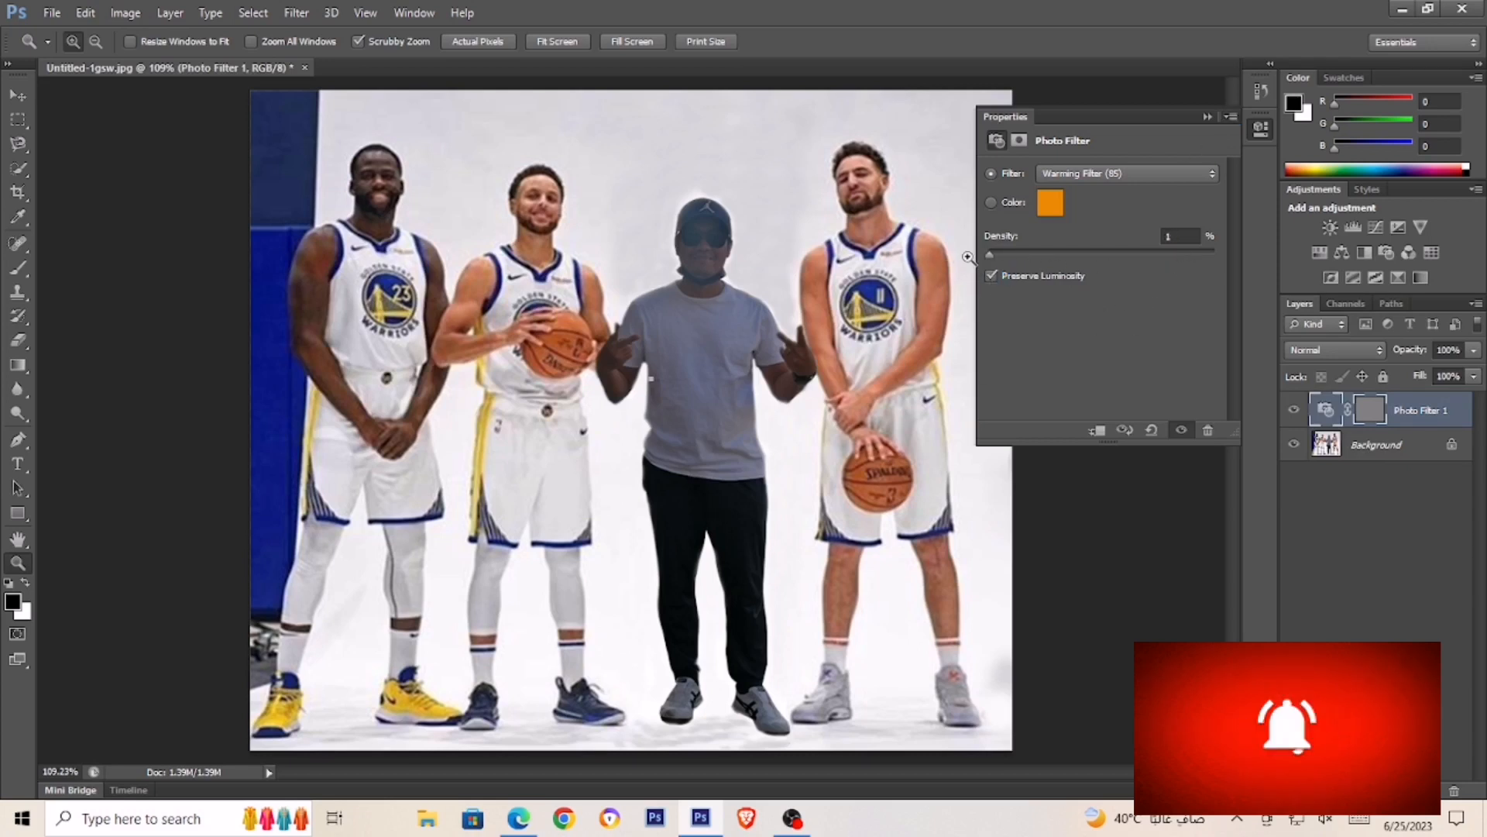
left_click_drag(993, 253, 1074, 253)
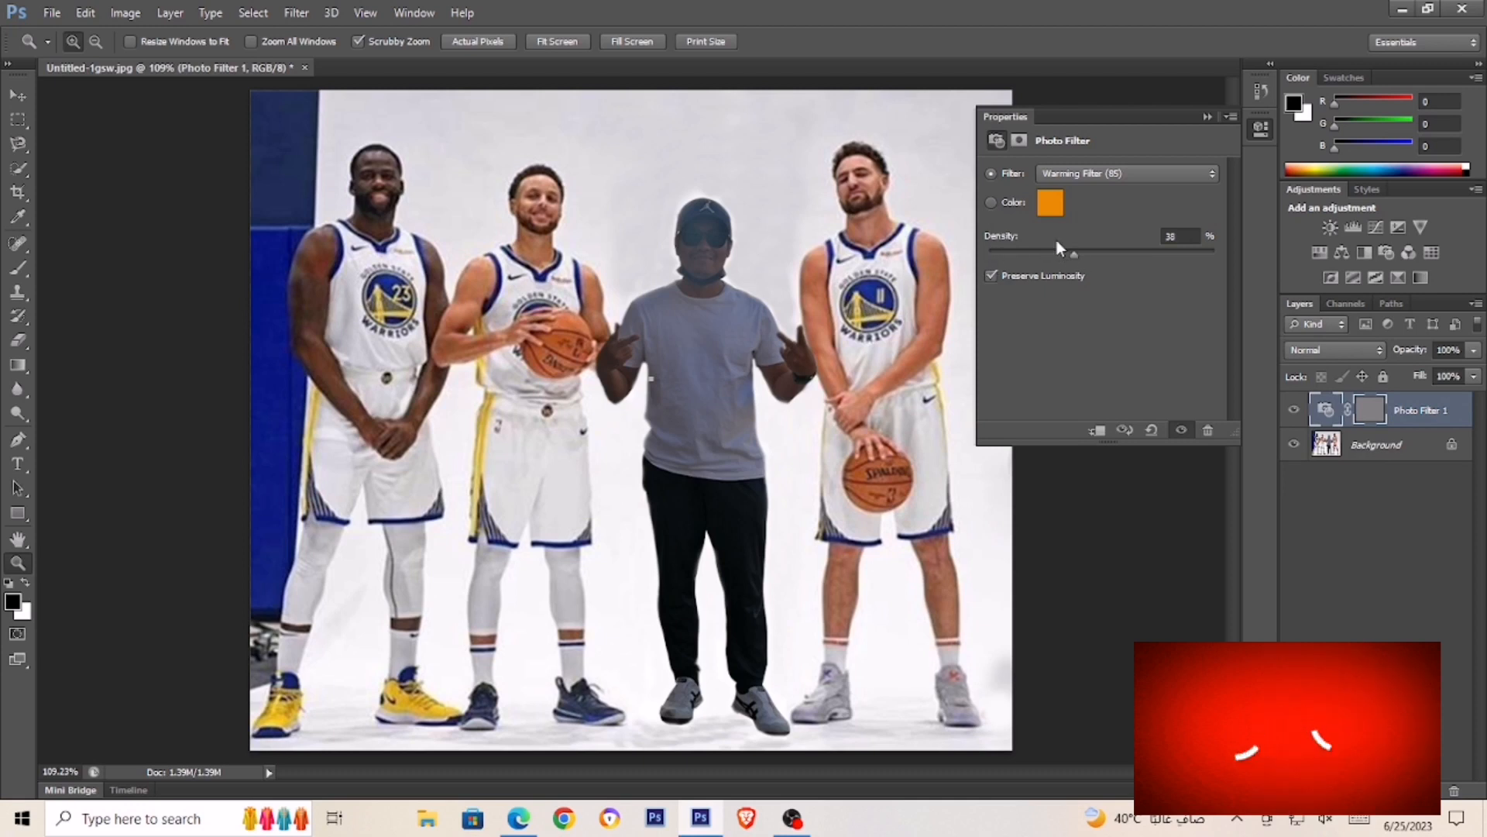
left_click(991, 201)
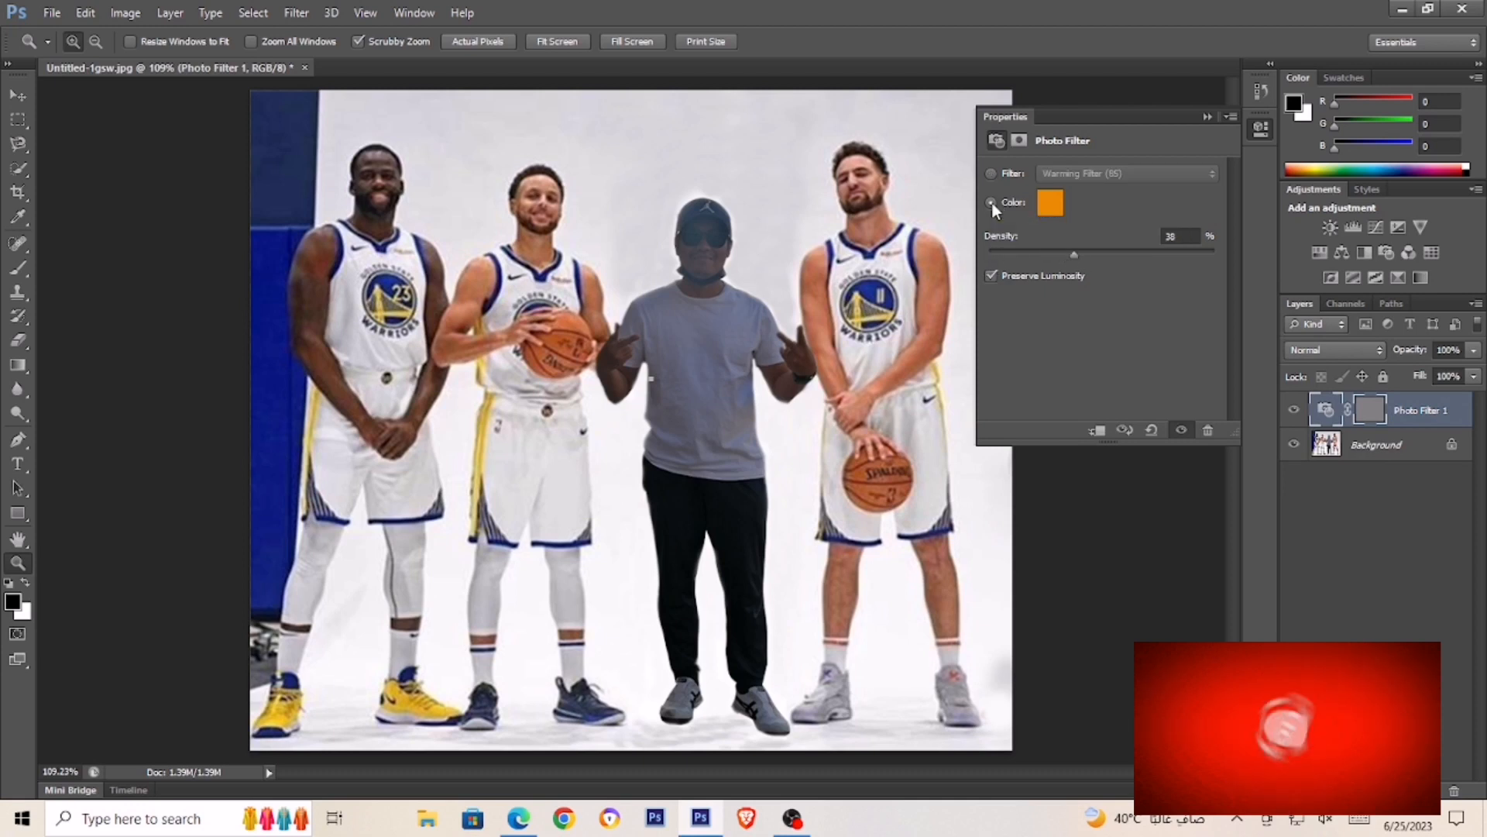
mouse_move(1074, 256)
left_mouse_down()
mouse_move(1130, 262)
mouse_move(1063, 263)
left_mouse_up()
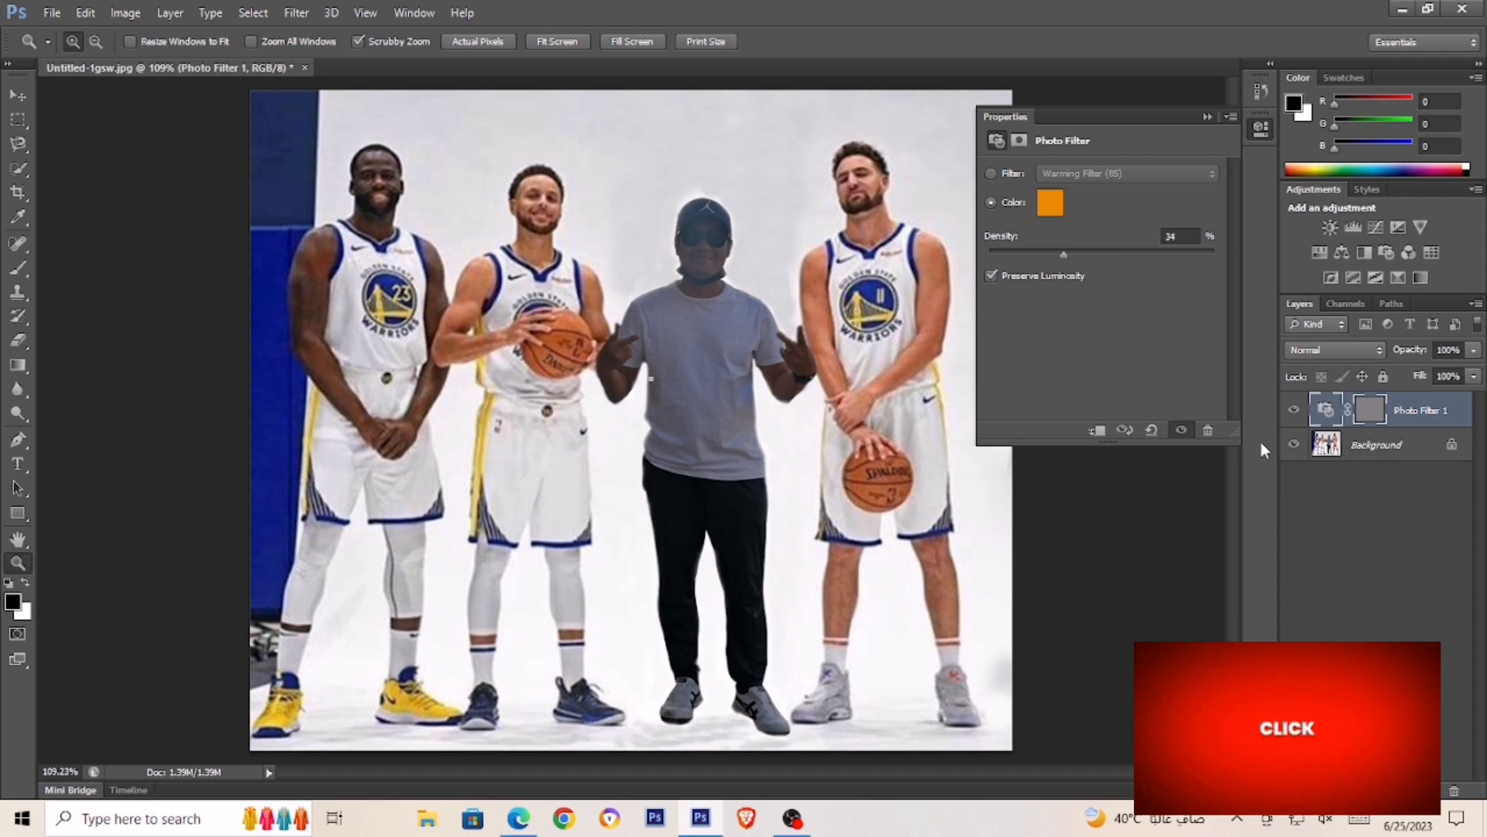
Delete the photo filter adjustment layer, leaving only the photo's Background layer
left_click(1208, 430)
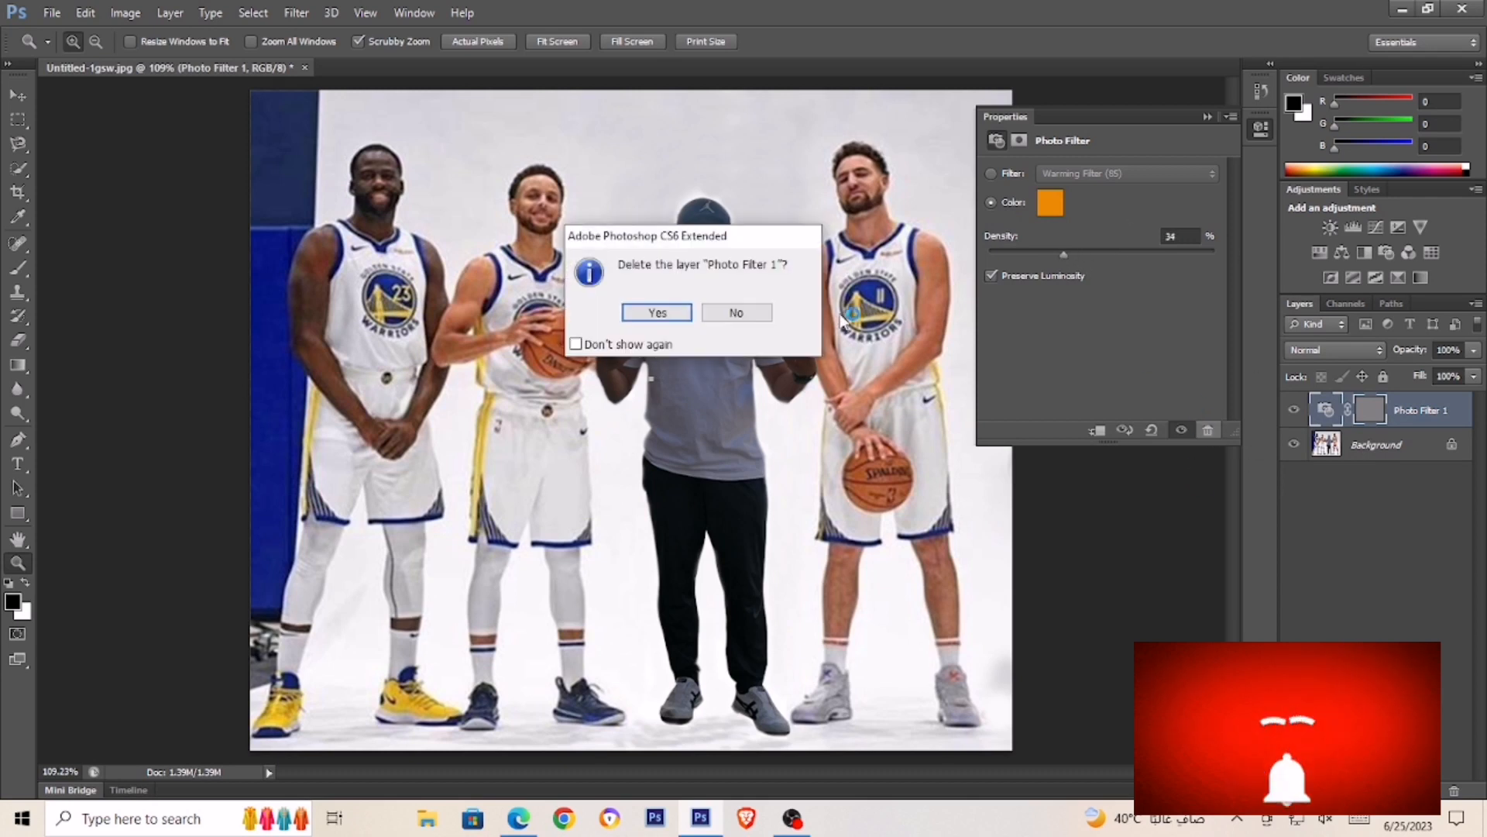
left_click(658, 312)
left_click(1261, 128)
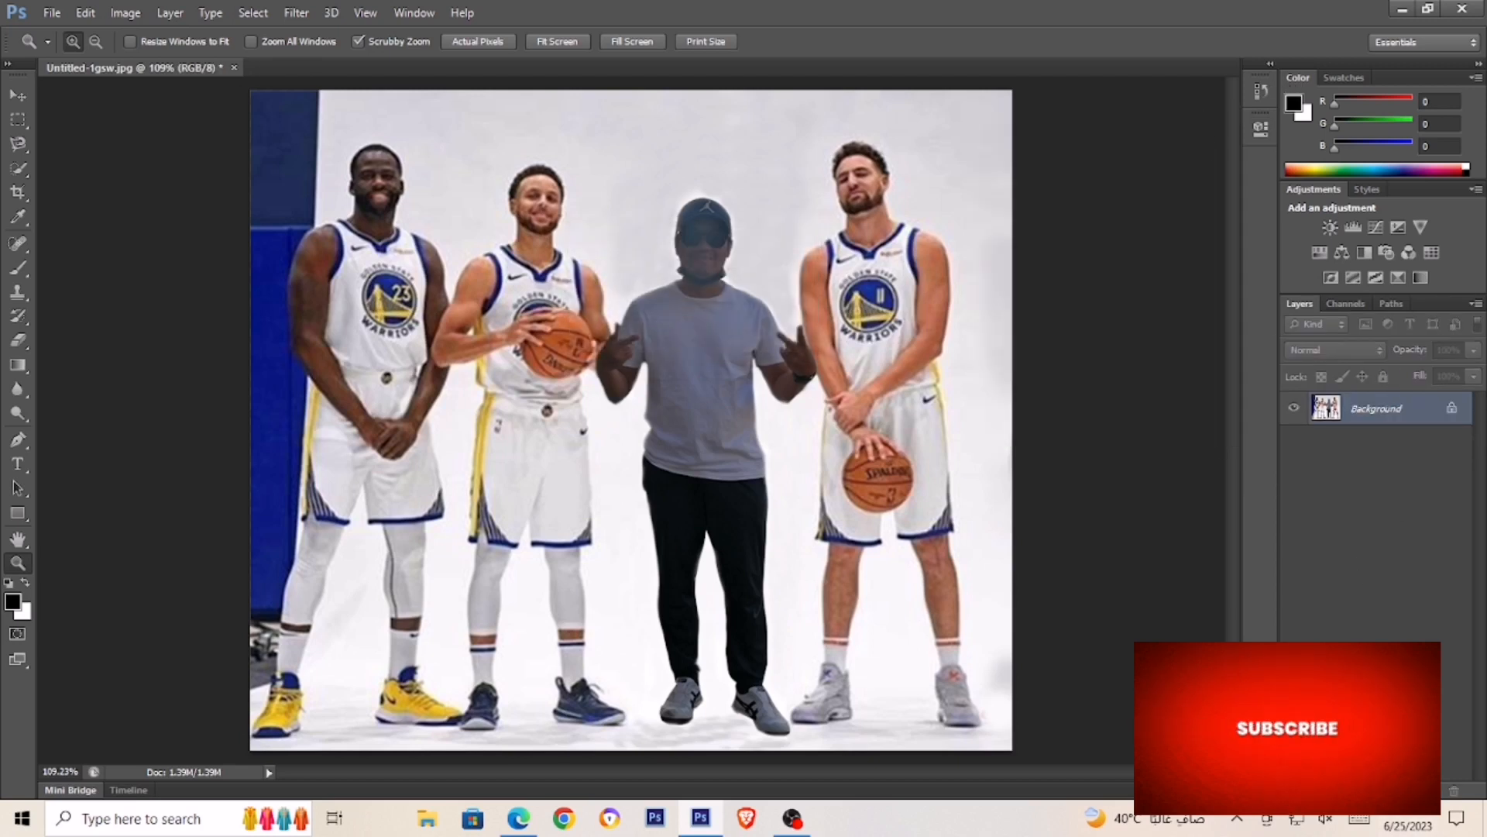
left_click(1380, 789)
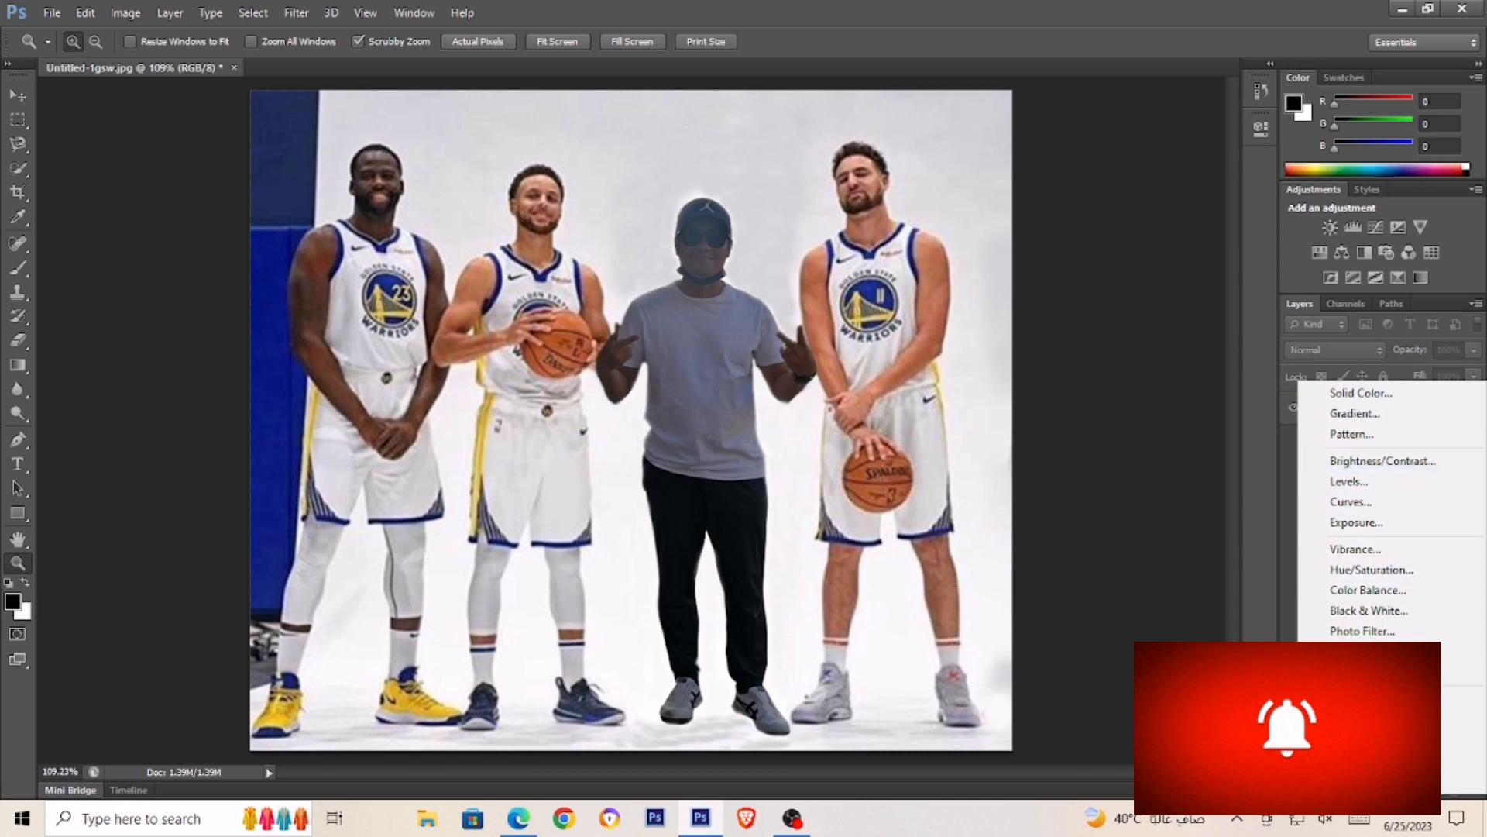
key("Escape")
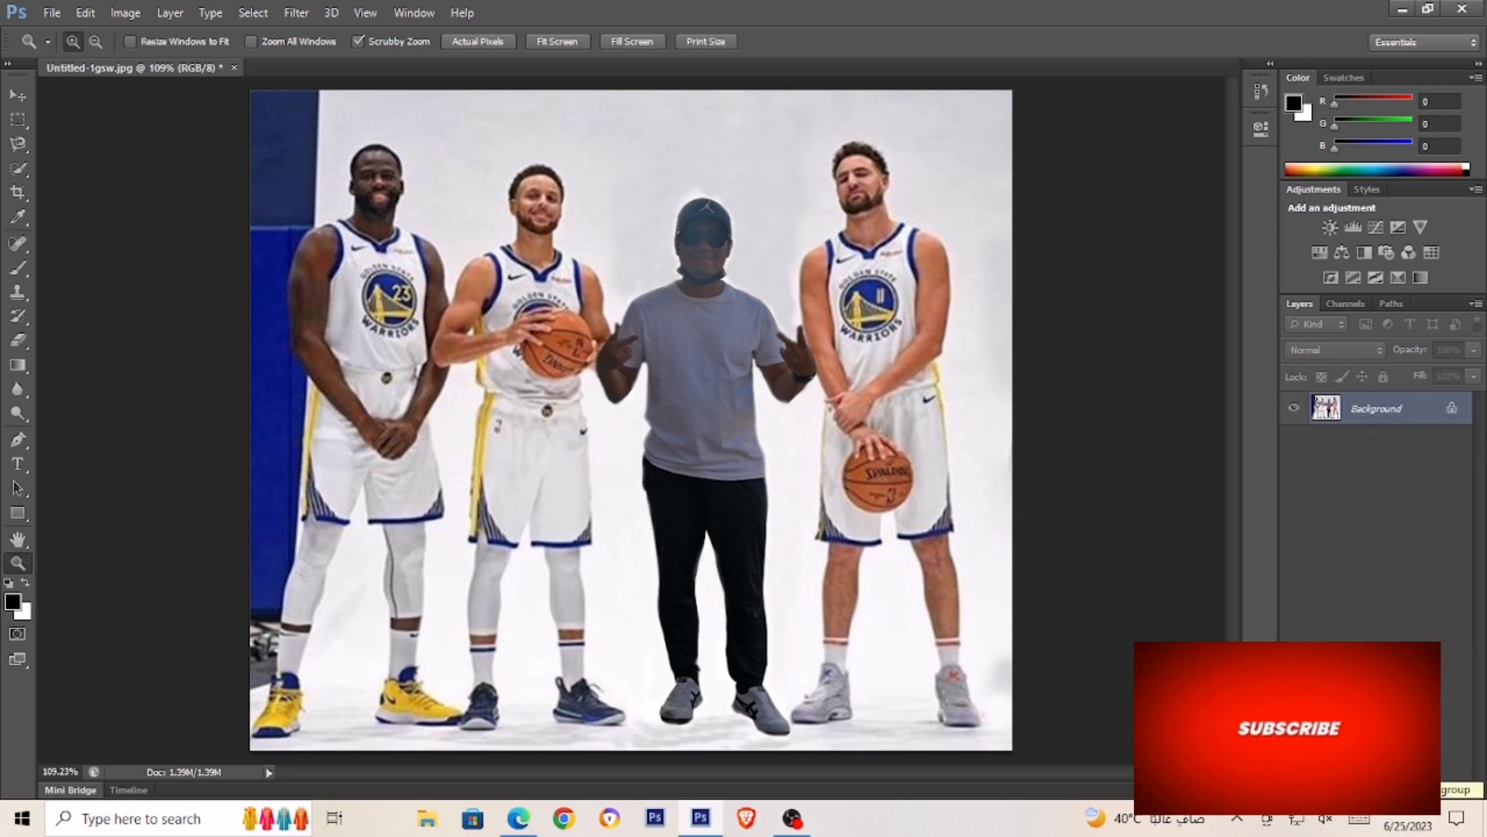
Add a layer mask to the photo and try an Eraser stroke over the man's cheek at 100% opacity and flow
left_click(1359, 789)
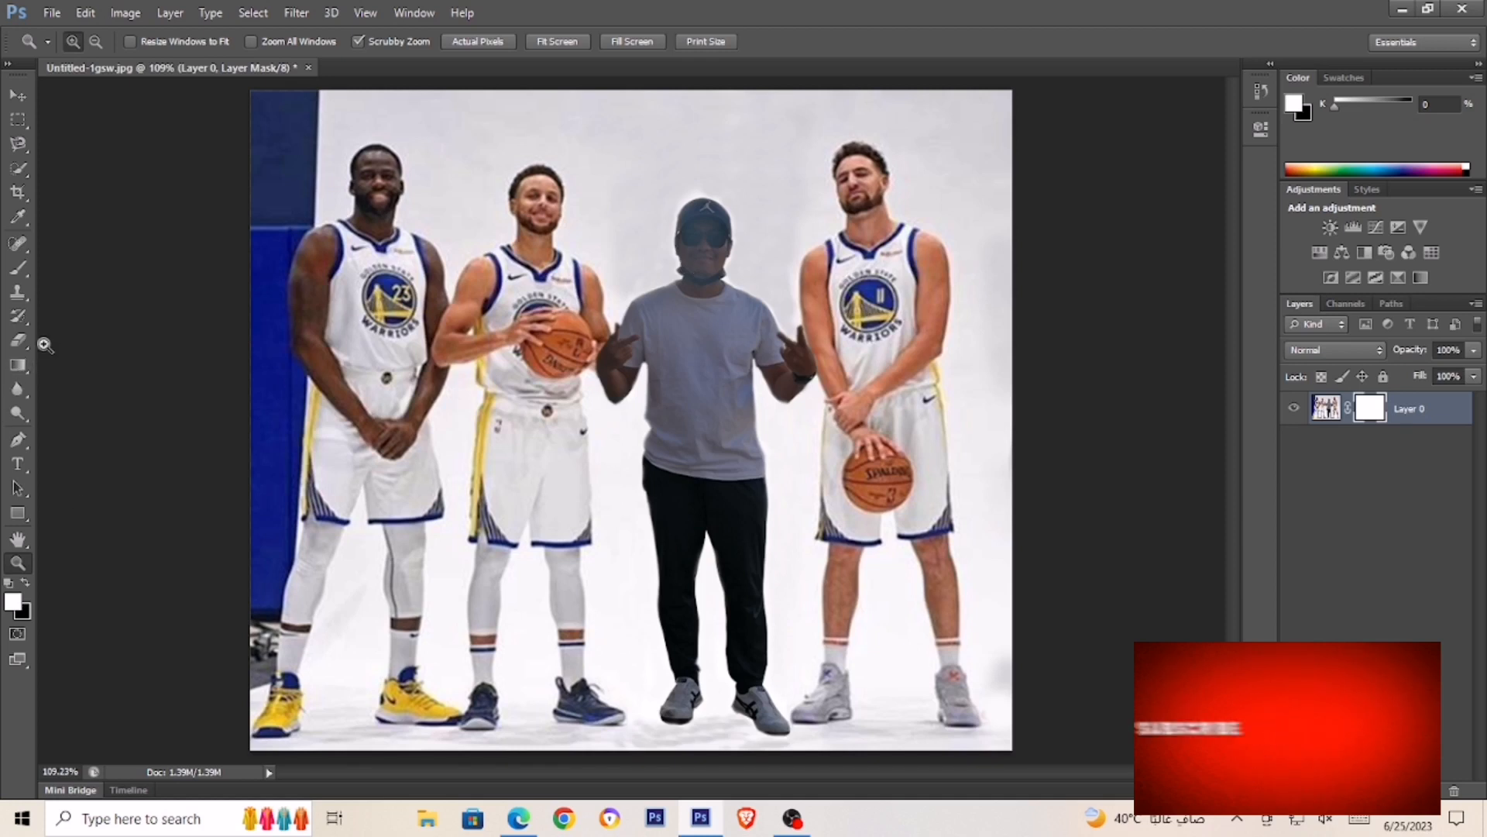
left_click(24, 345)
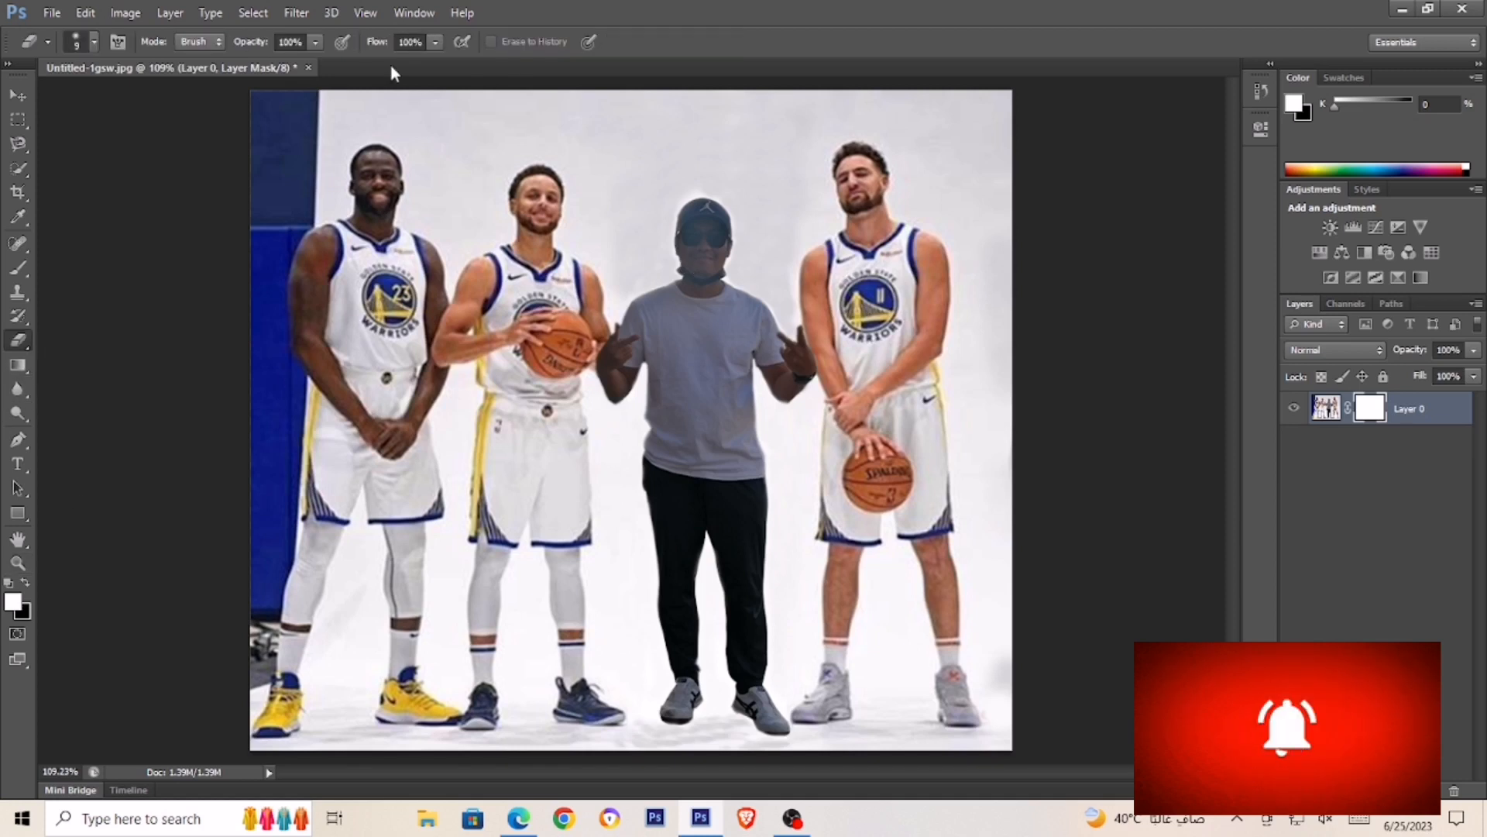
left_click(18, 365)
left_click(19, 339)
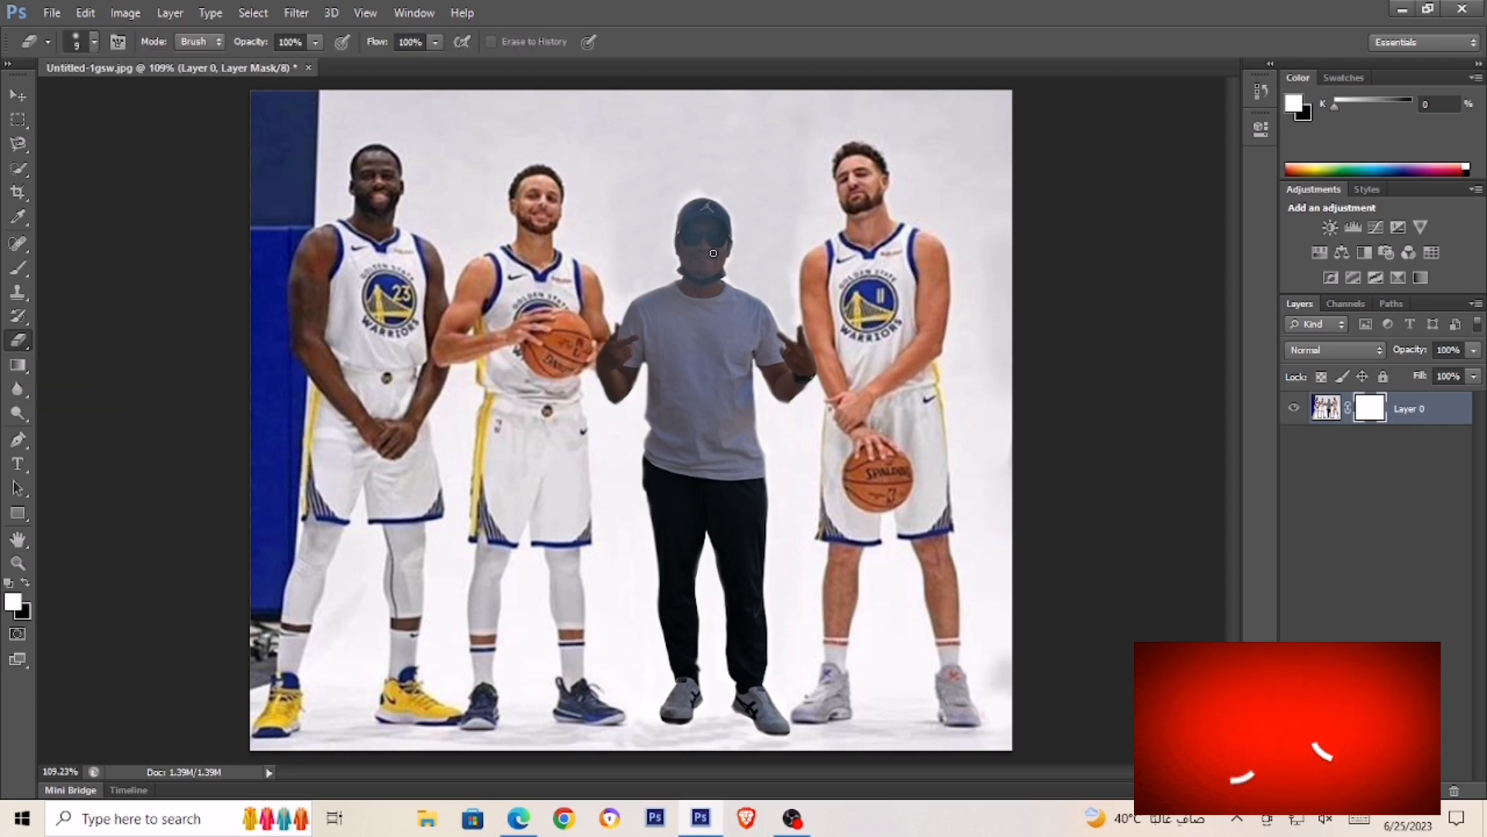
left_click_drag(713, 249, 715, 268)
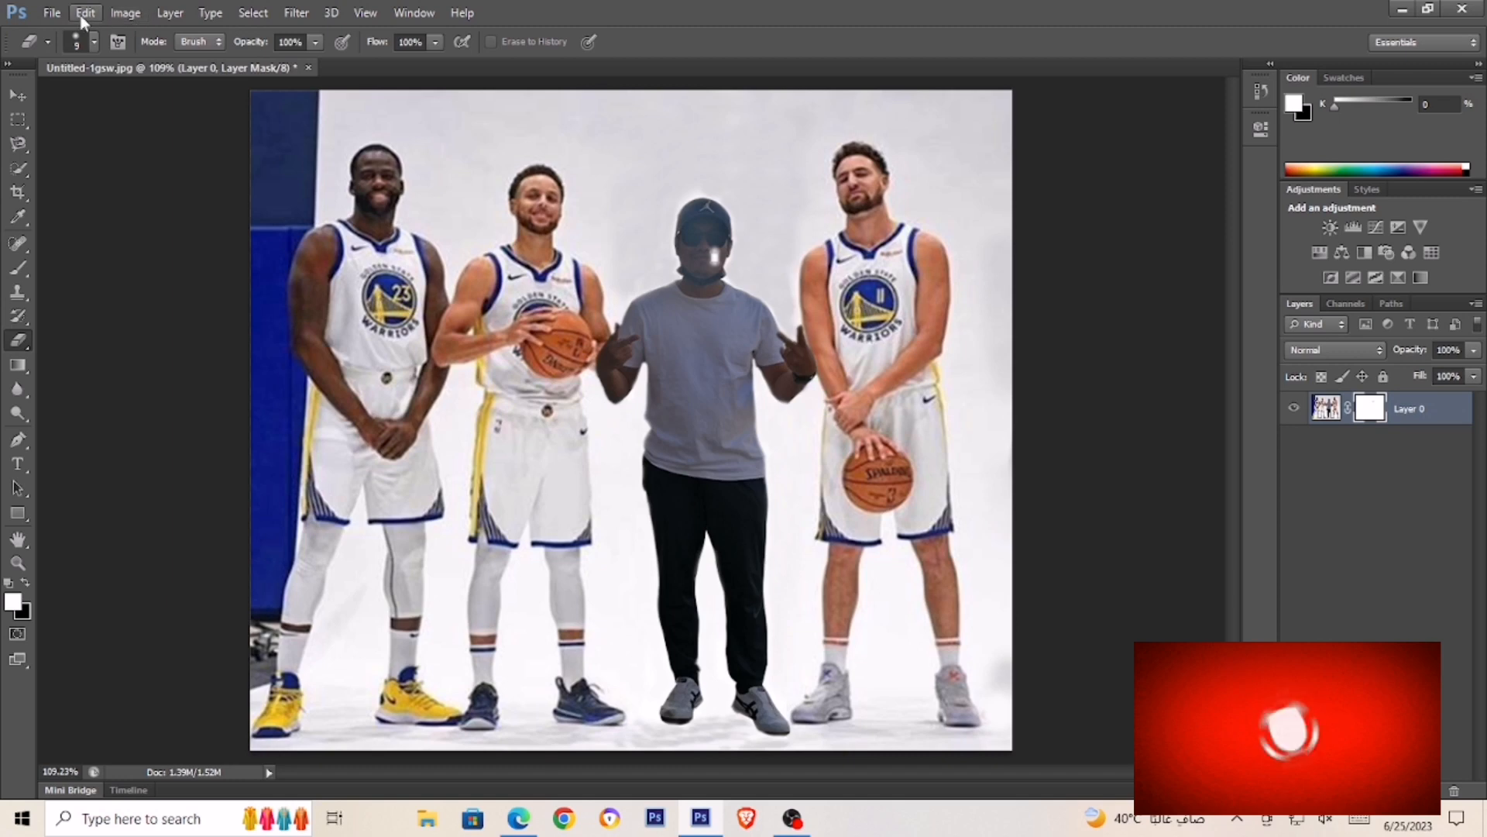
left_click(86, 13)
left_click(127, 63)
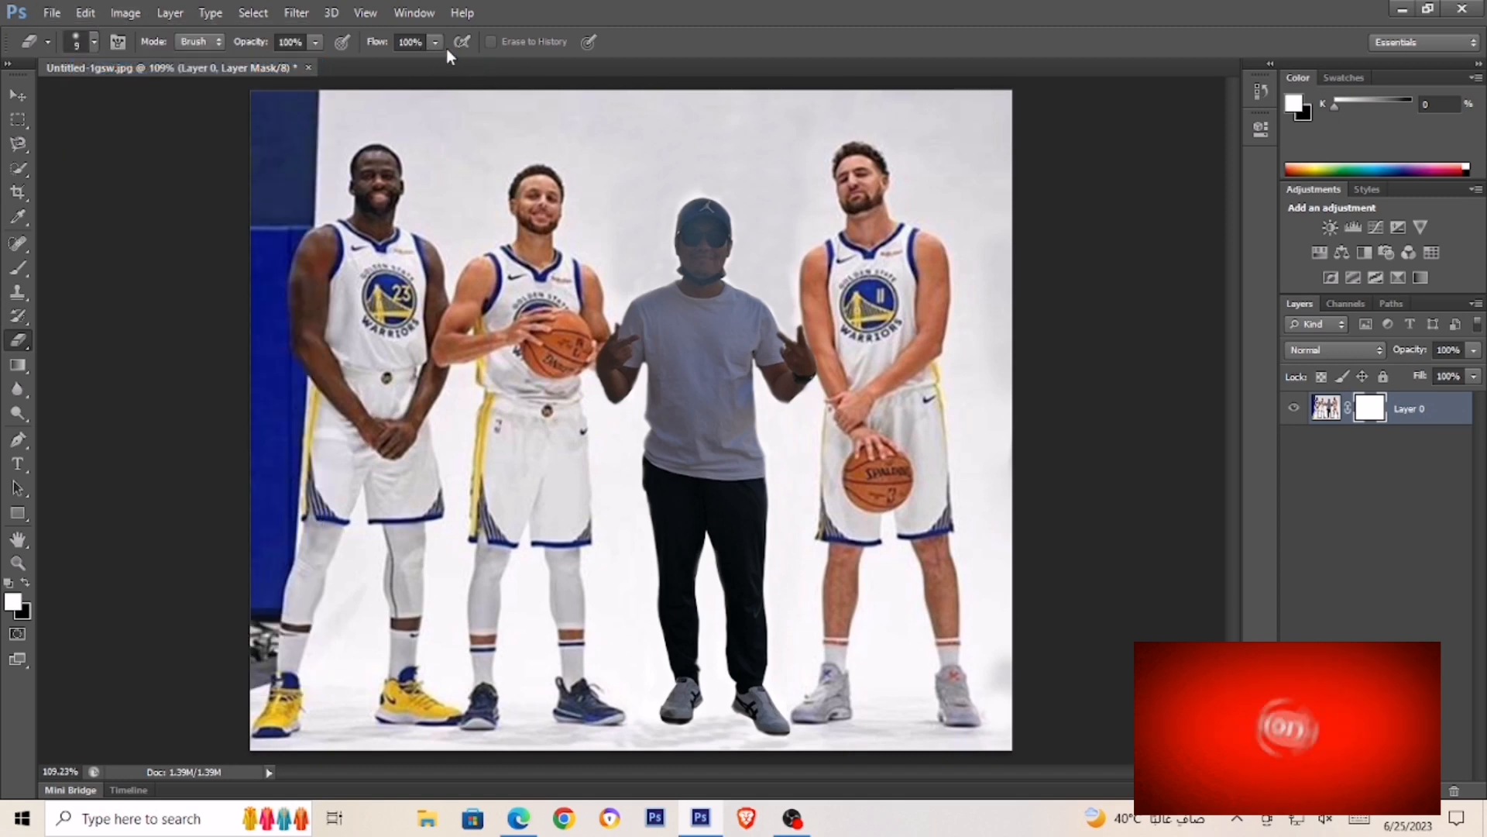
Try erasing over the man's face on the layer mask with the Eraser at 28% opacity and 26% flow
left_click(316, 41)
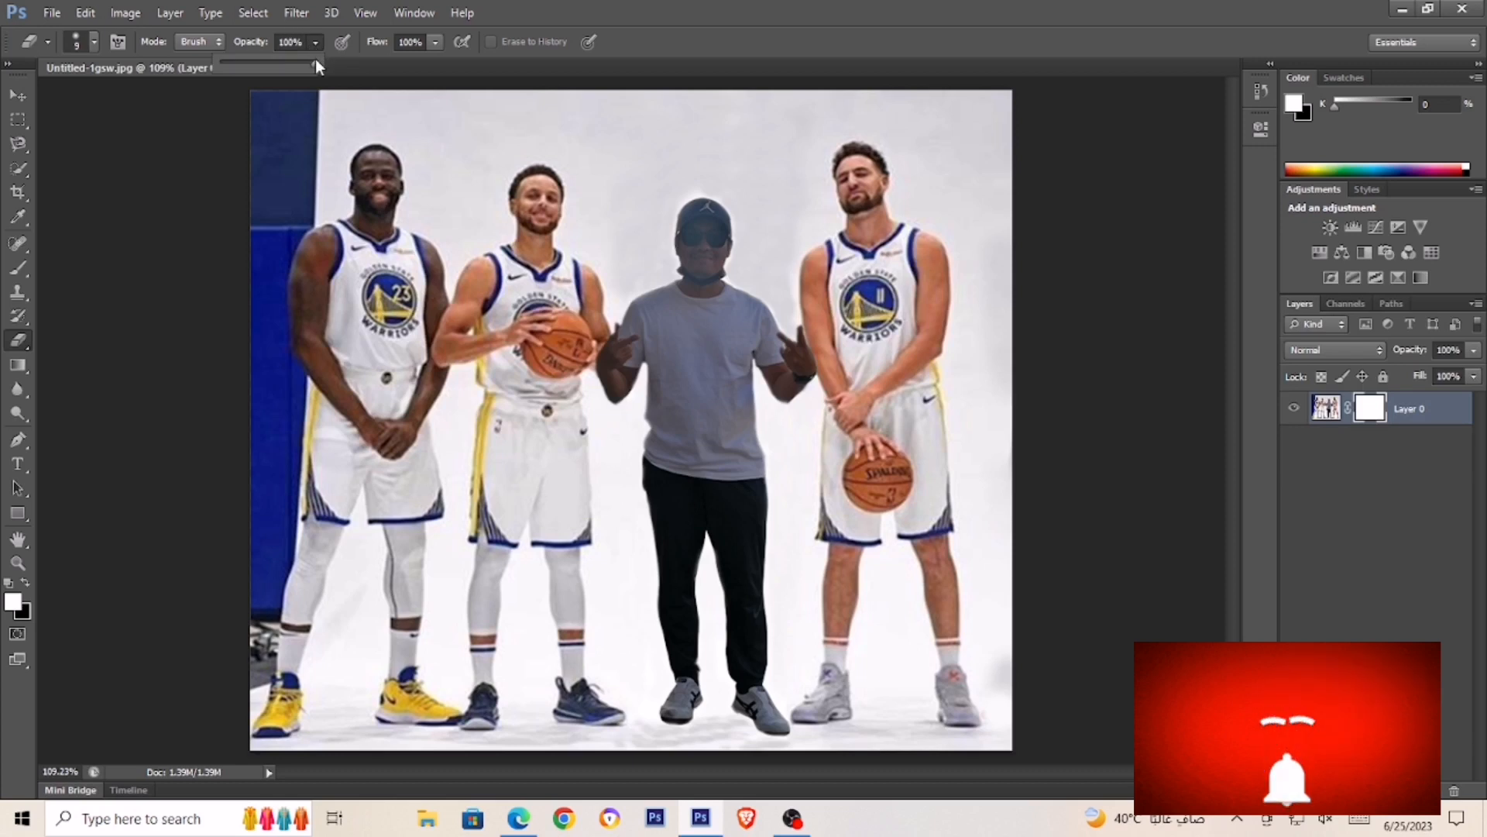
left_click_drag(316, 65, 248, 62)
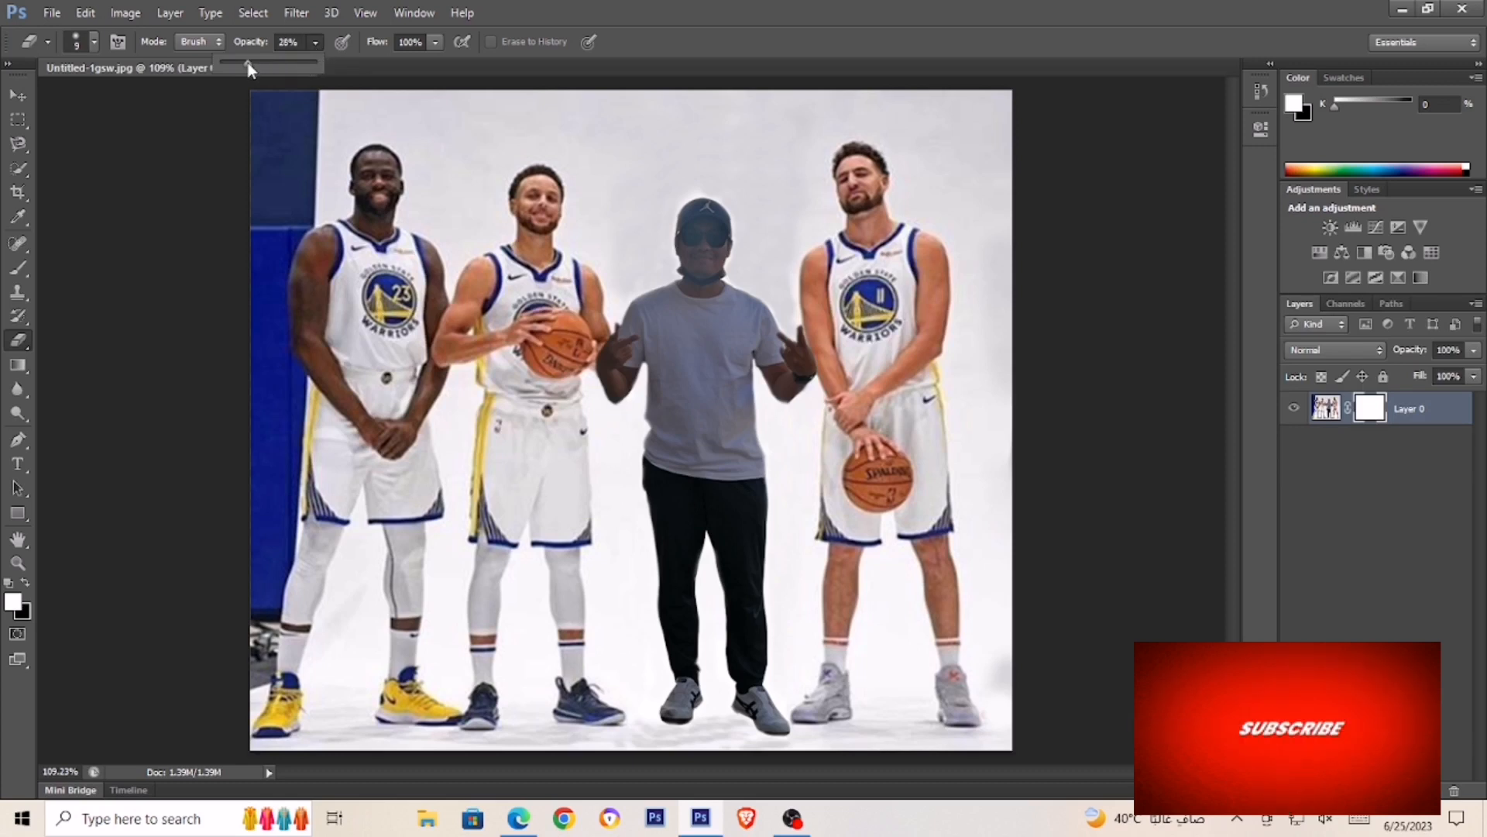
left_click(436, 42)
left_click_drag(434, 64, 366, 67)
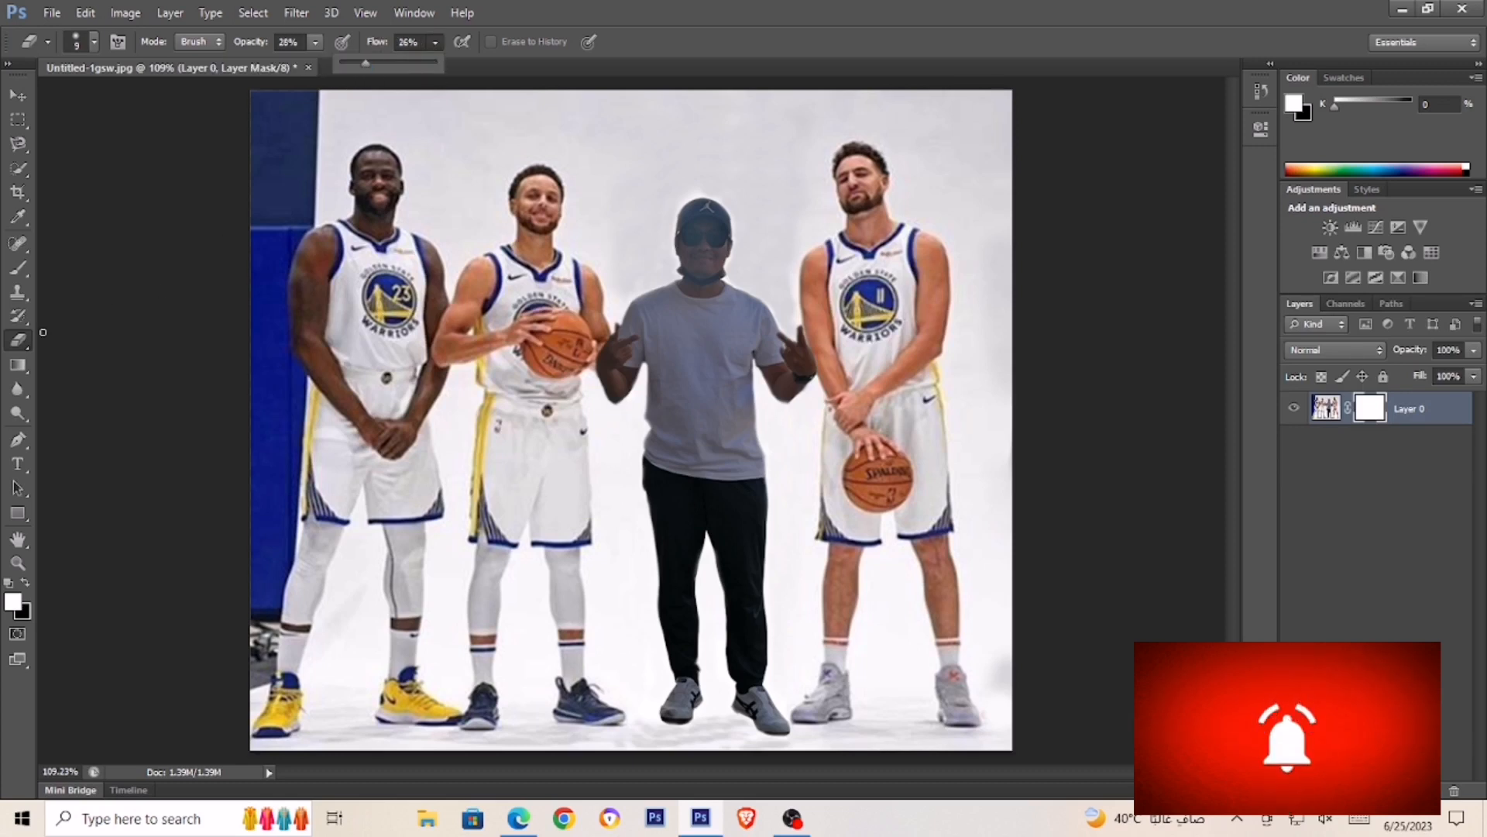
left_click(708, 228)
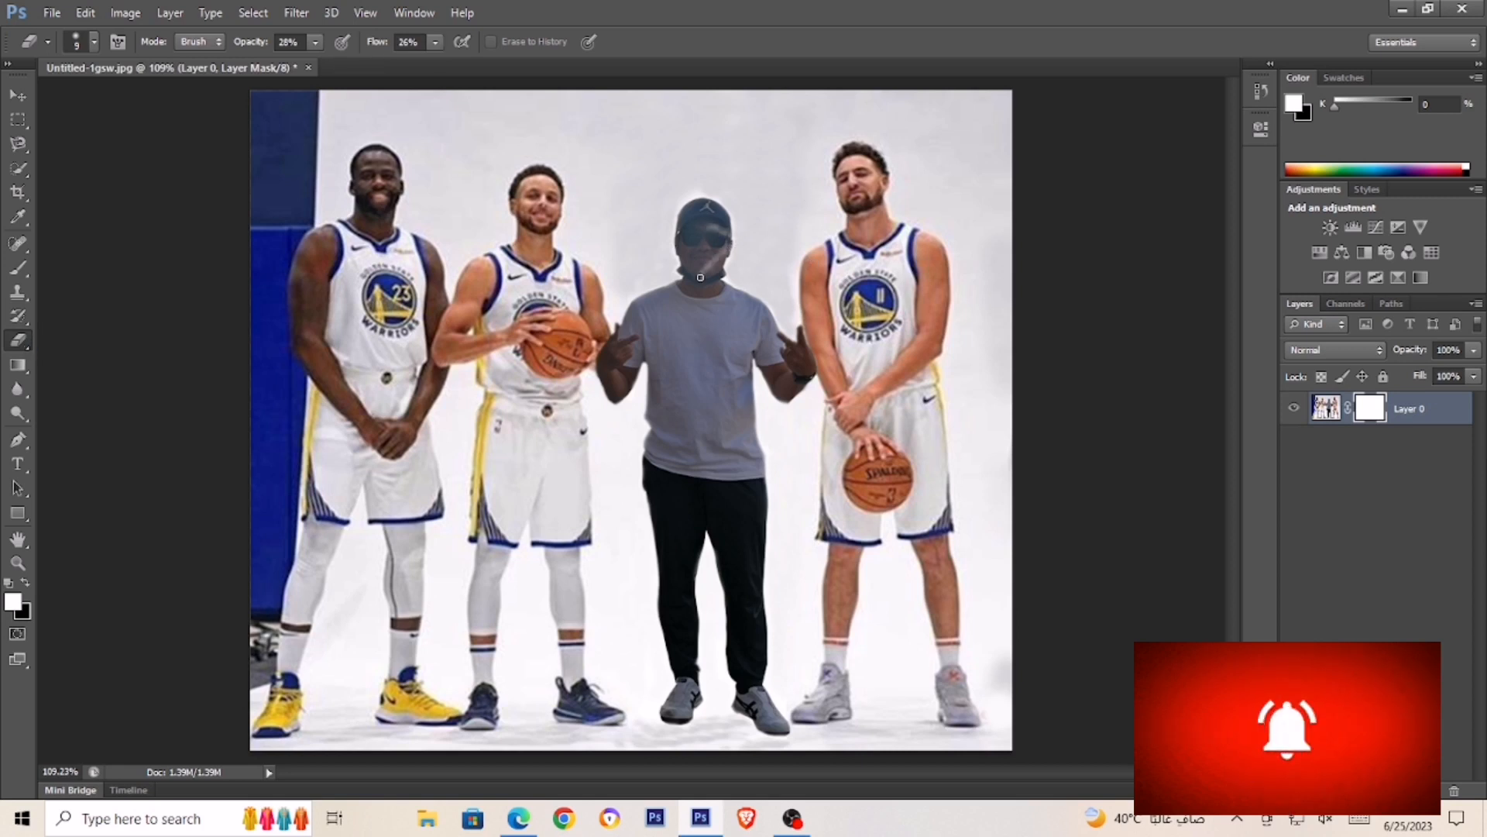
left_click(85, 13)
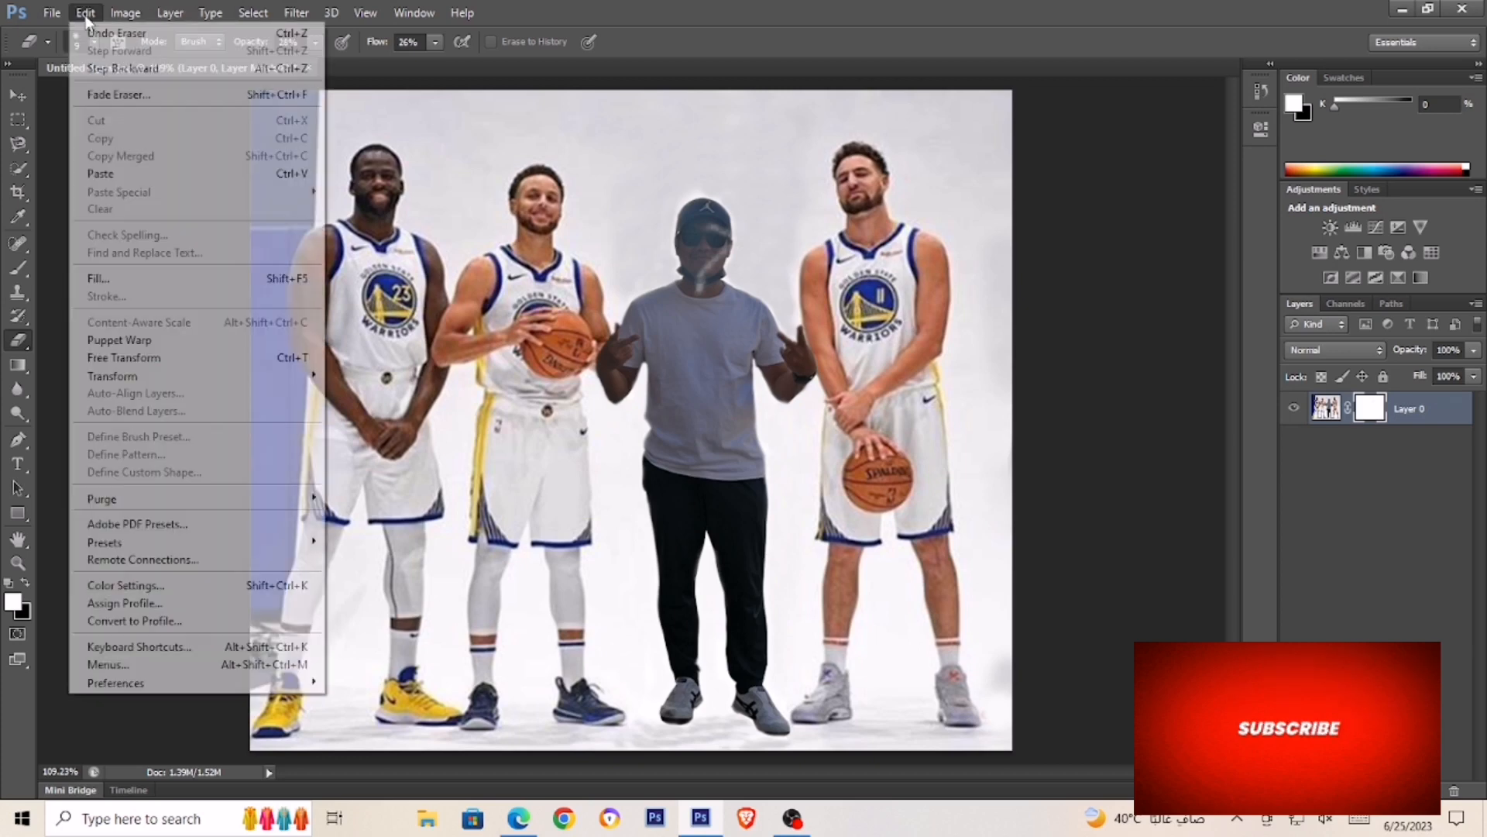
left_click(122, 68)
left_click(86, 13)
left_click(123, 69)
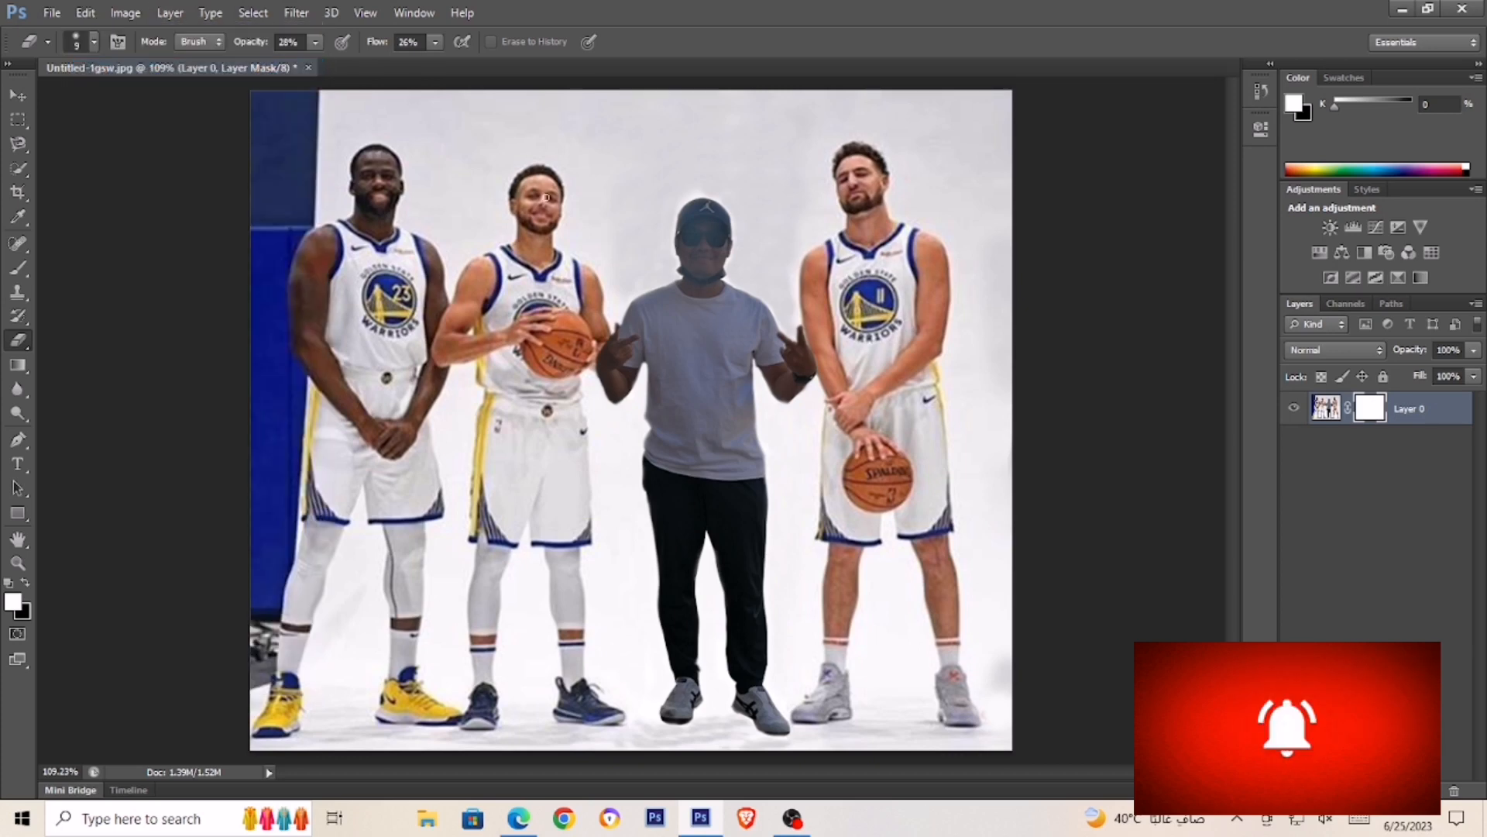
Try an Eraser stroke over the man's face on the layer's image instead of its mask
left_click(1324, 411)
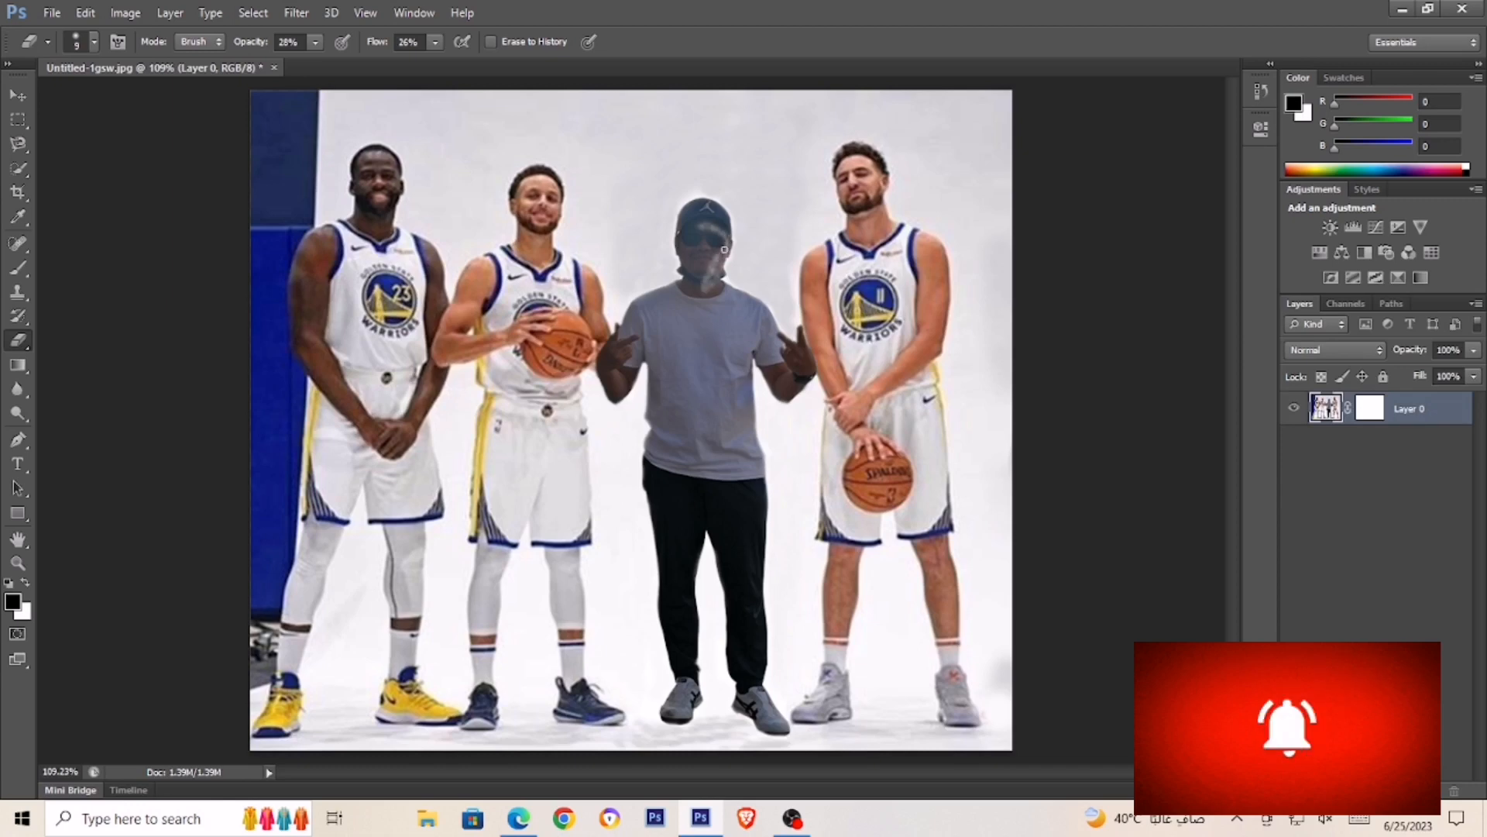
mouse_move(724, 249)
left_mouse_down()
mouse_move(719, 286)
mouse_move(697, 261)
left_mouse_up()
left_click(85, 12)
left_click(116, 63)
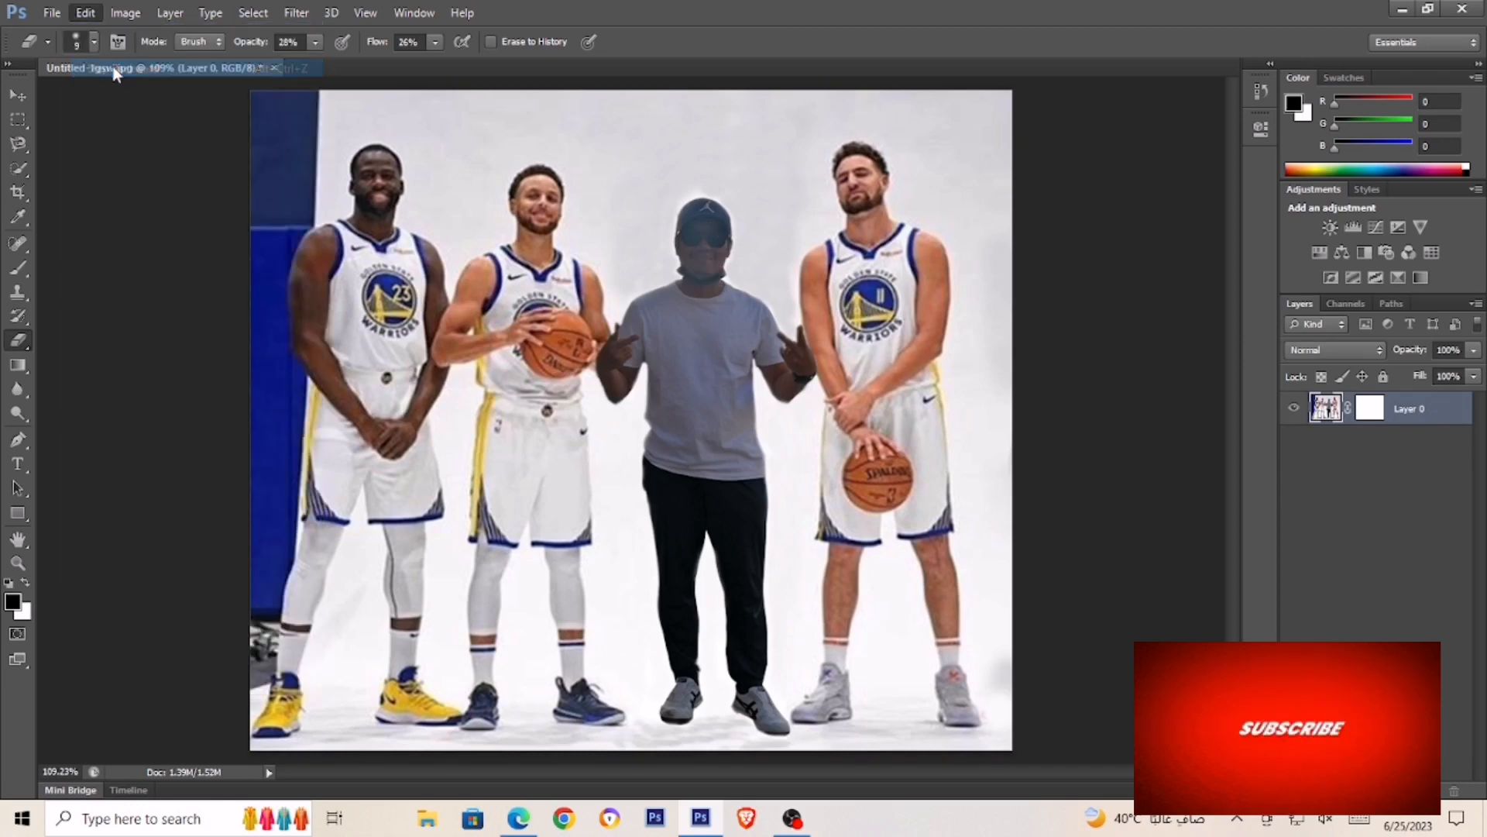
Undo the layer mask and the layer conversion, going back to the locked Background layer
double_click(1402, 409)
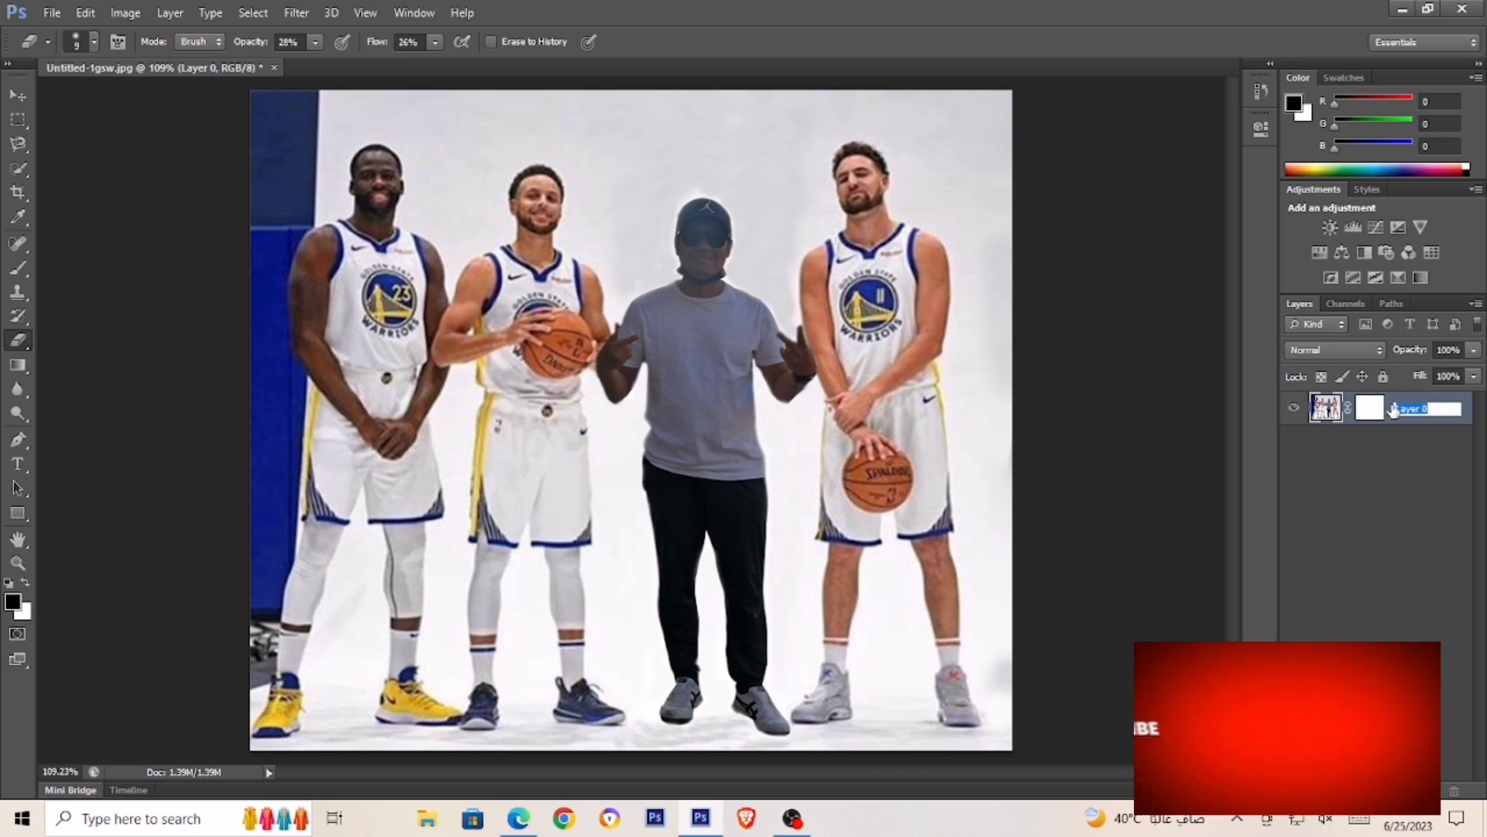
left_click(85, 12)
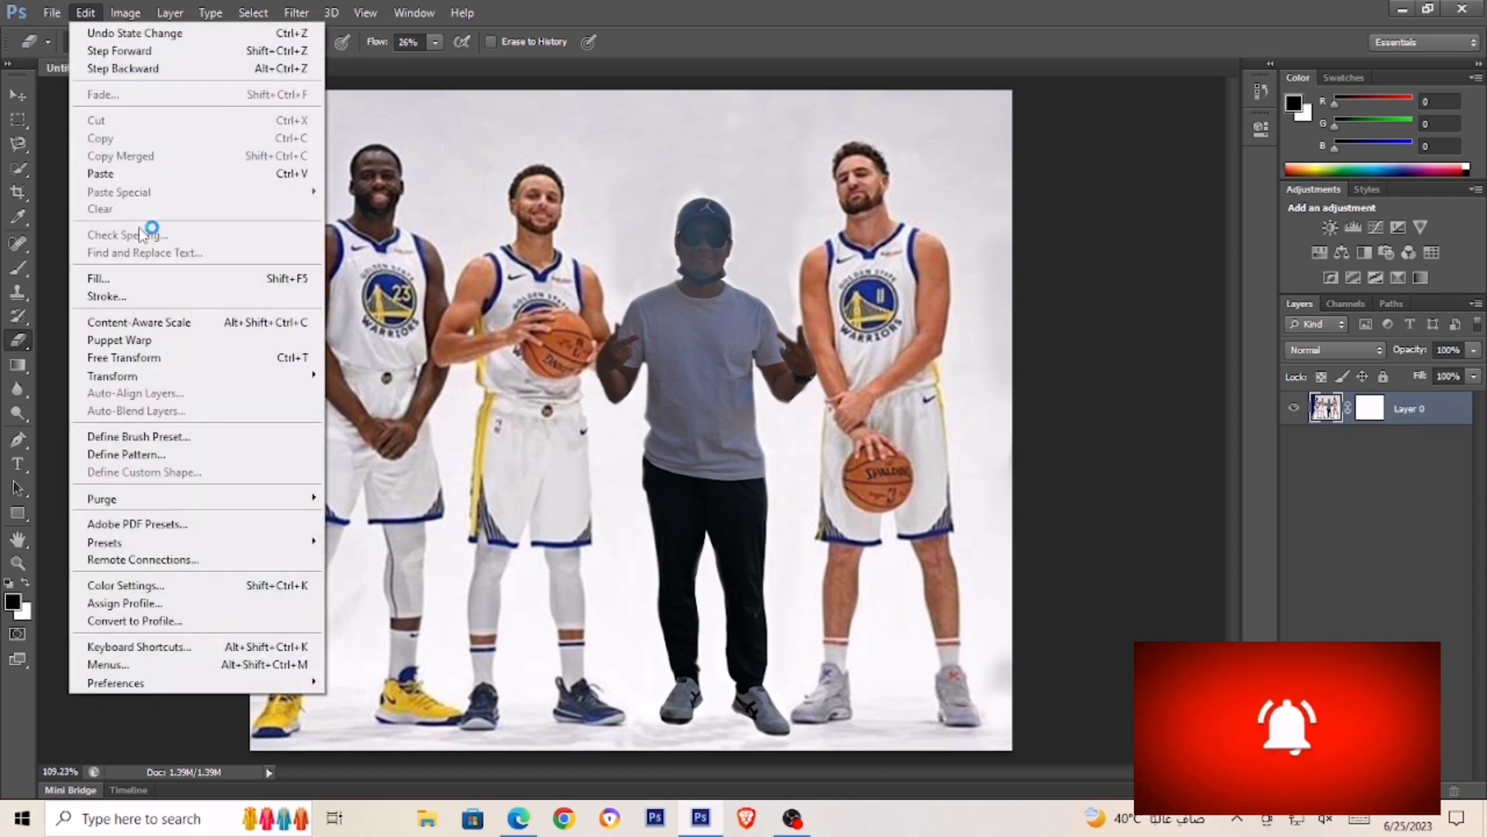
left_click(120, 67)
left_click(86, 12)
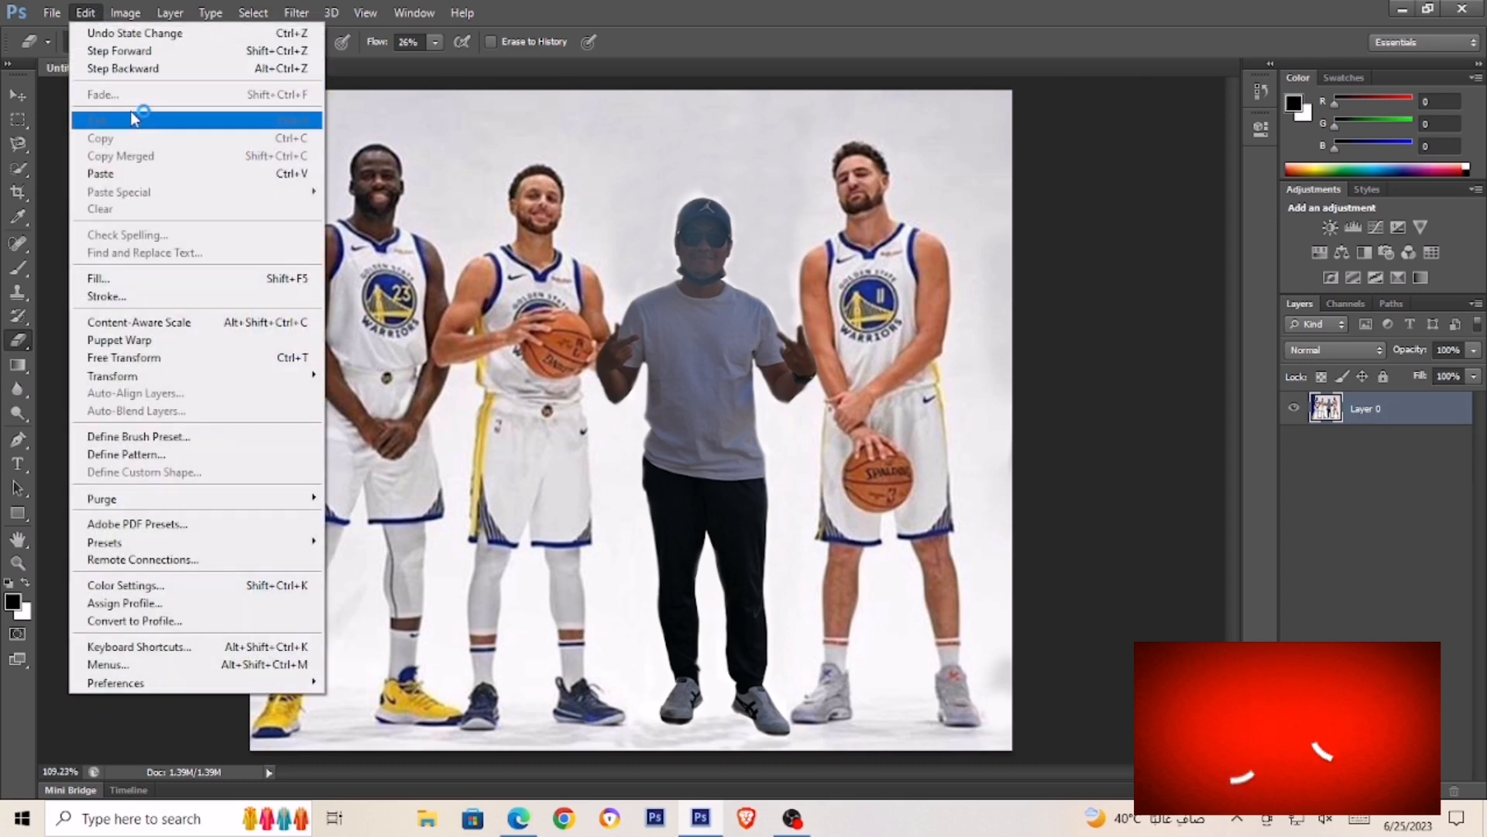
left_click(122, 65)
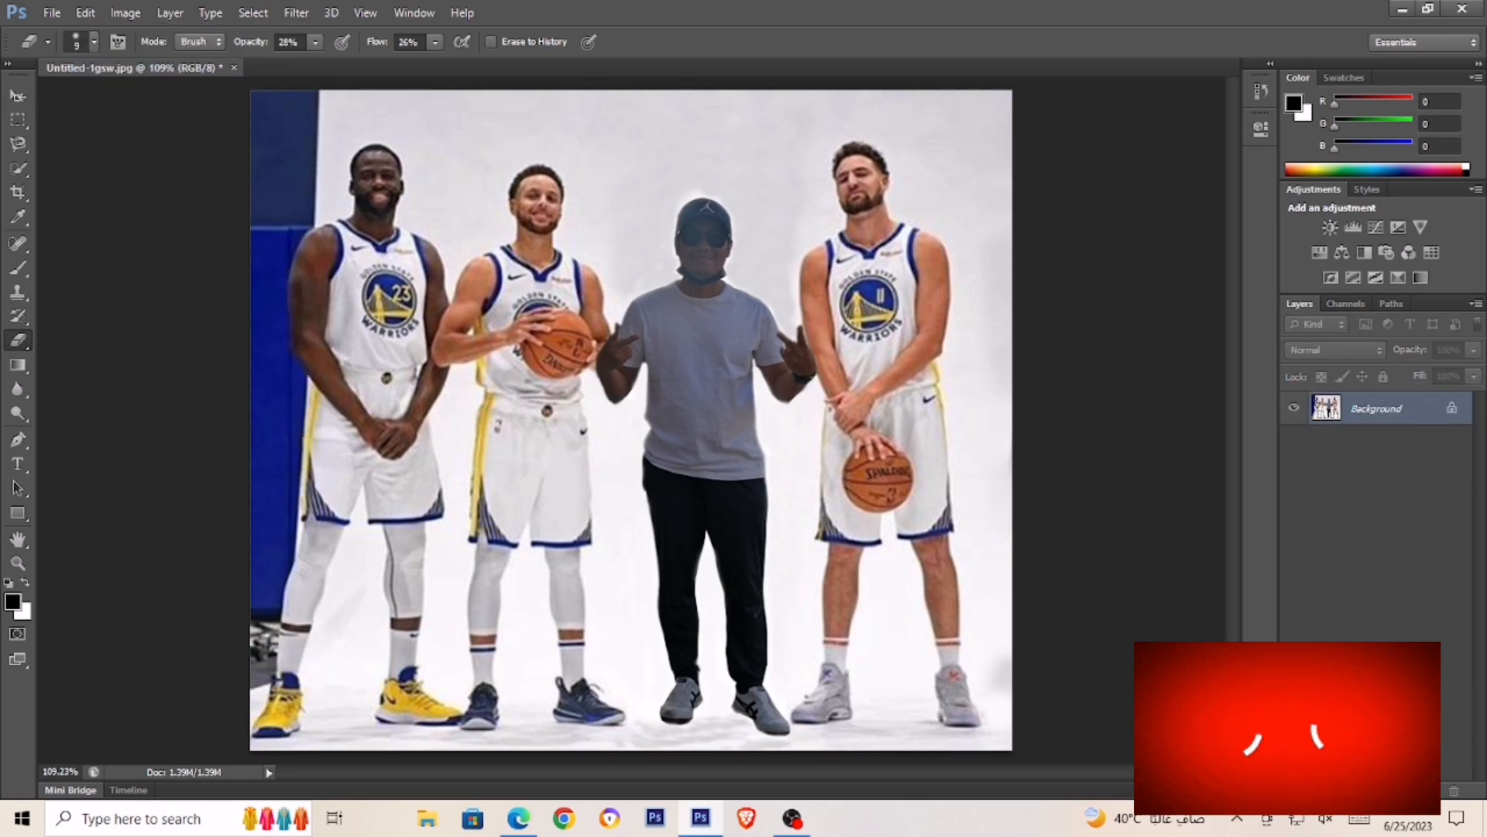
Convert the Background into a regular layer named Layer 0 with Normal mode and 100% opacity, and add a layer mask
key("v")
double_click(1370, 409)
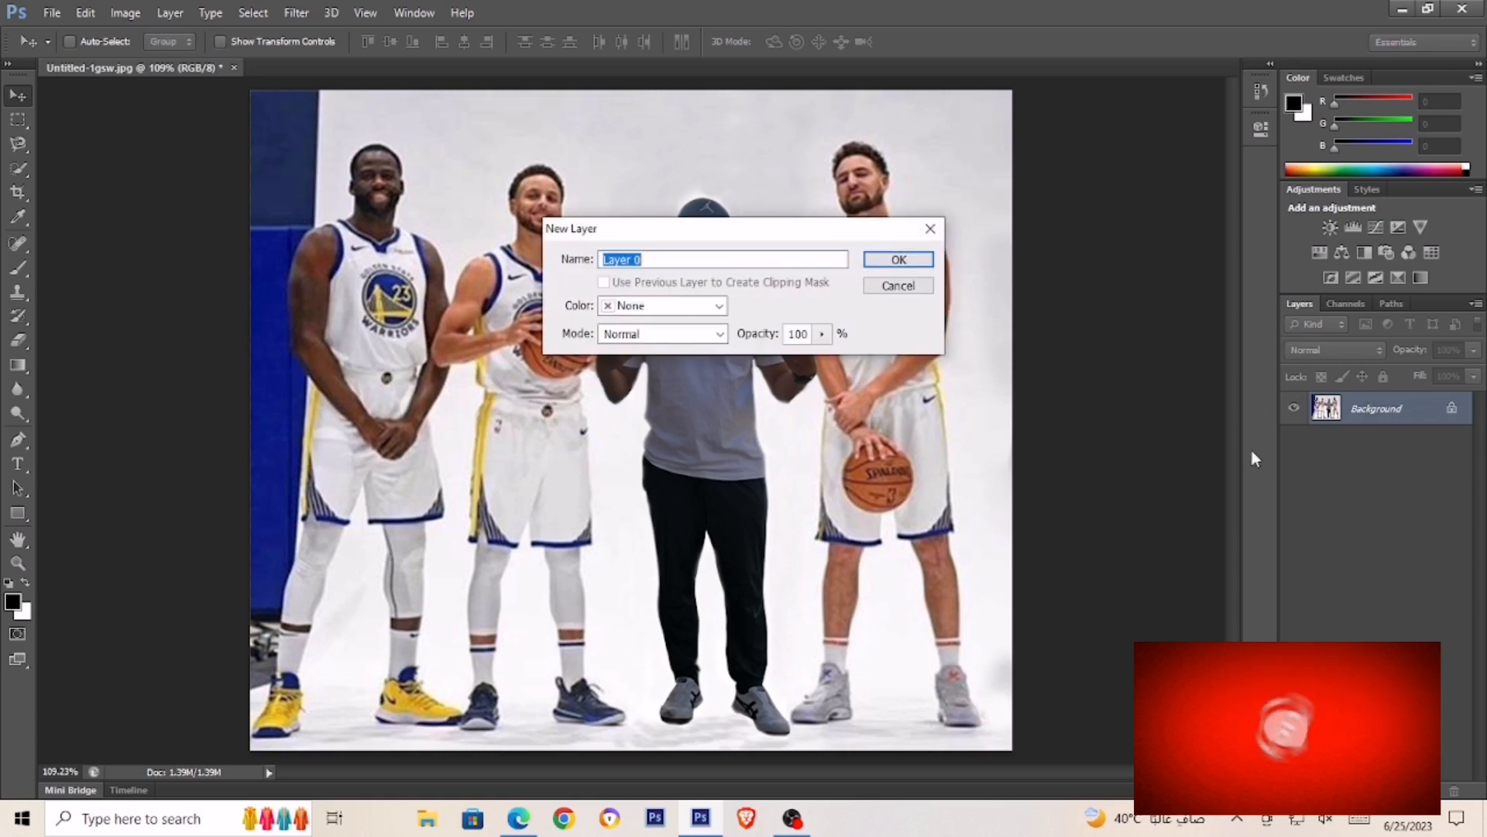
left_click(891, 259)
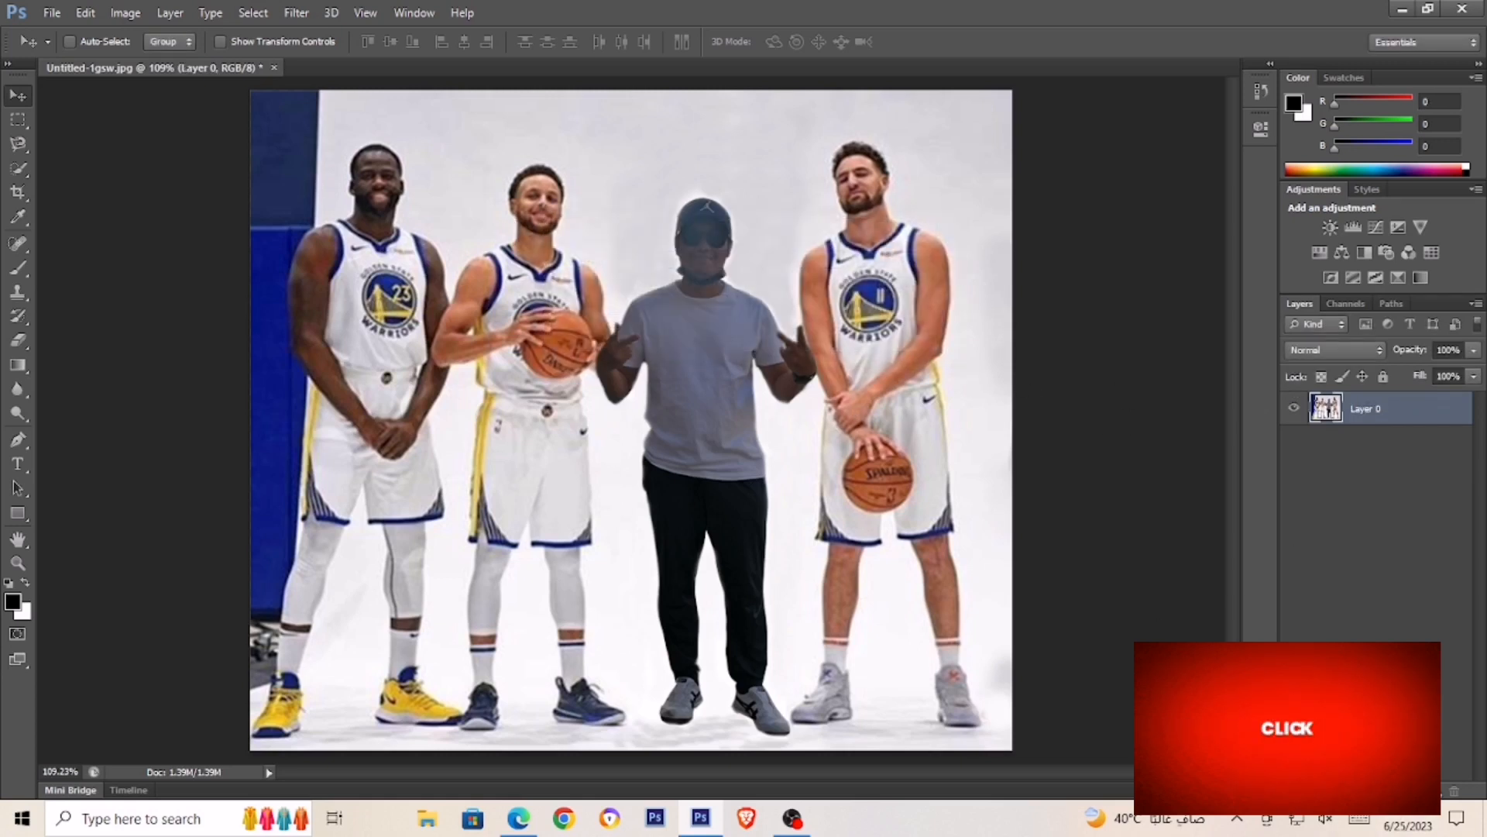
left_click(1363, 789)
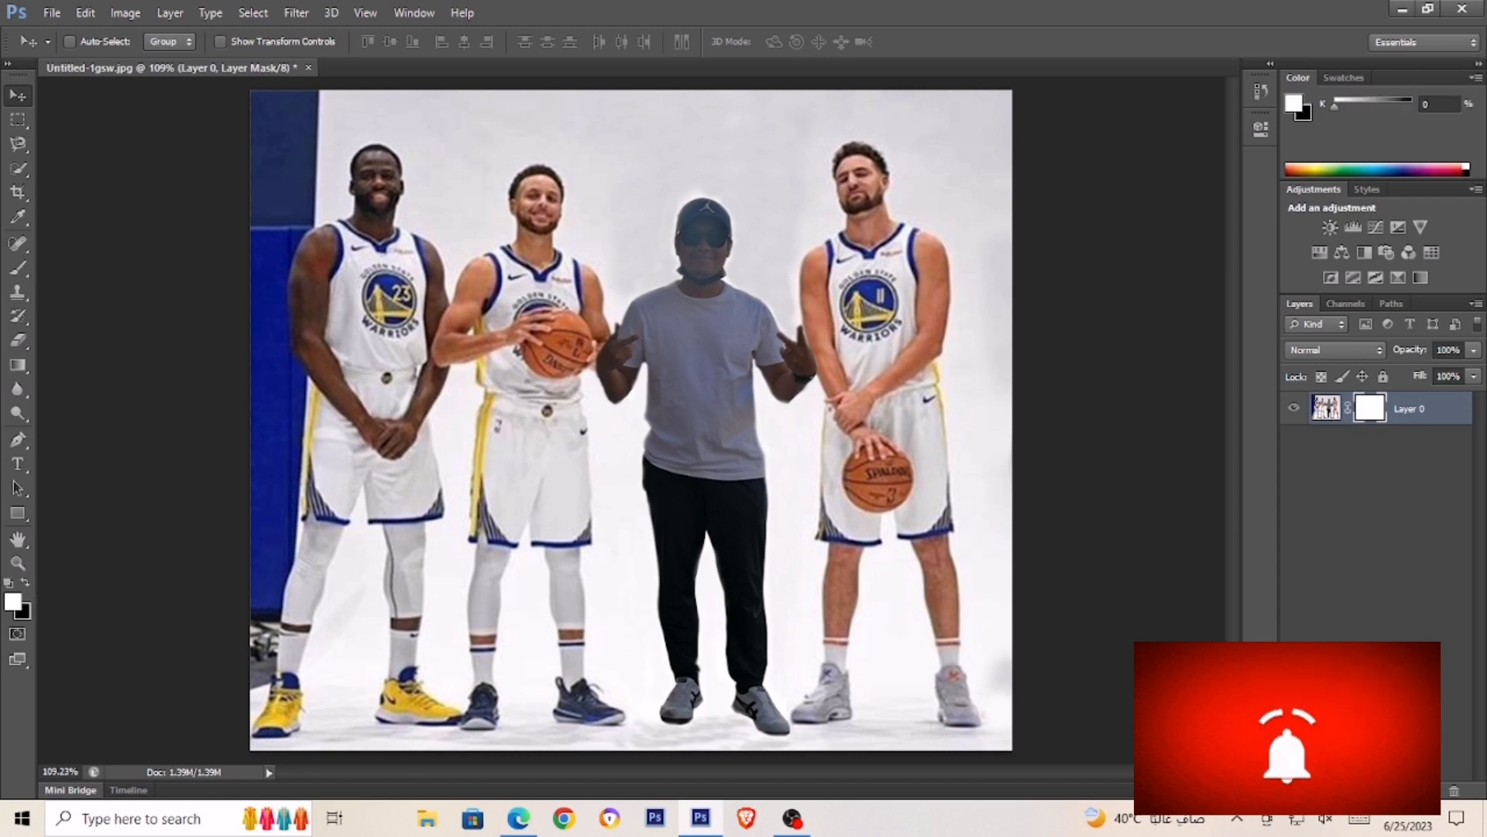
Try dodging the man's face on the layer mask with the Dodge tool set to Midtones, 50% exposure and a 35 px brush
left_click(19, 390)
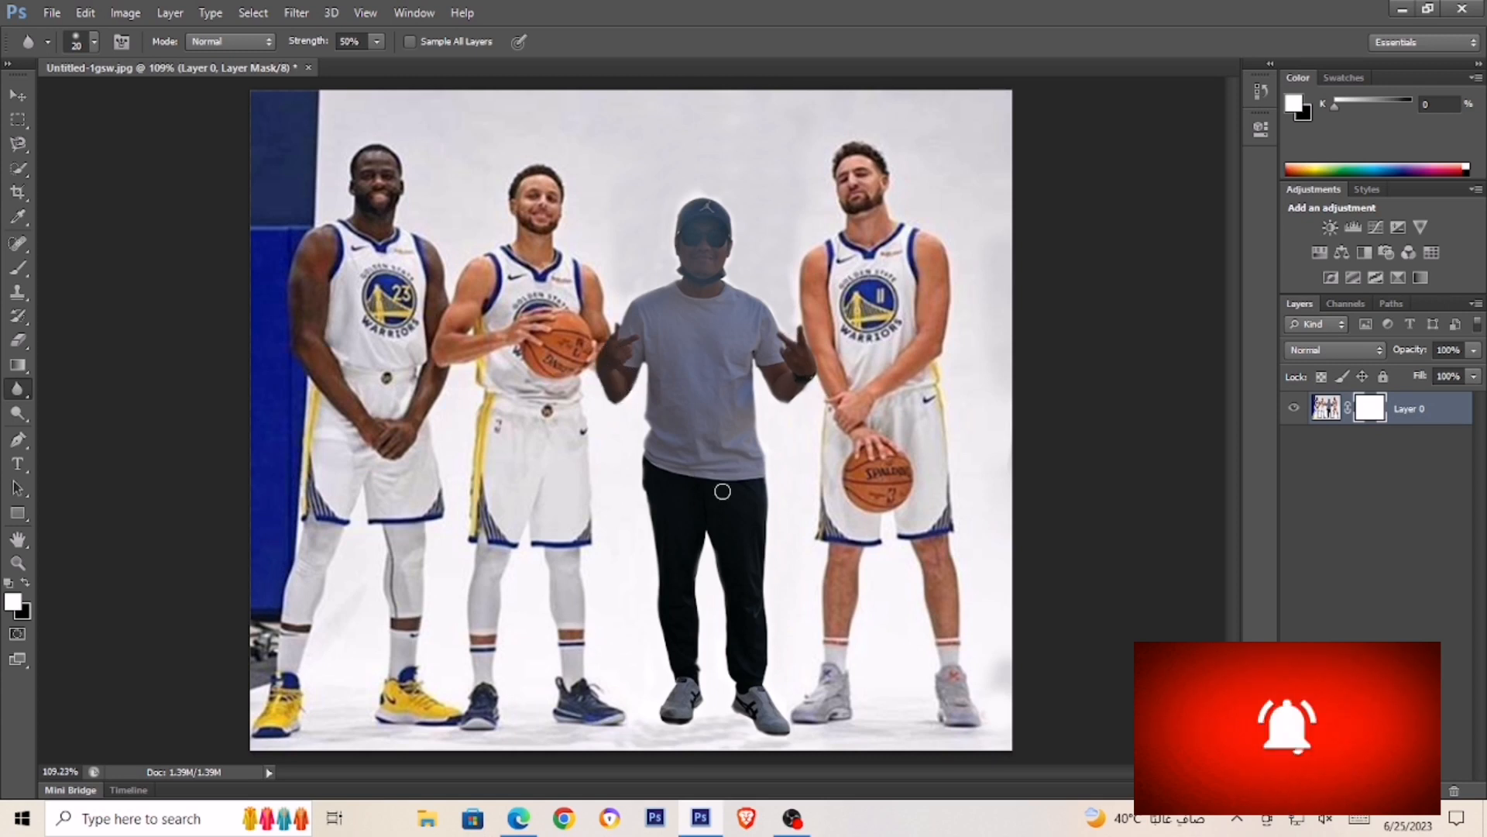
left_click(21, 417)
key("bracketleft")
key("bracketleft")
key("bracketleft")
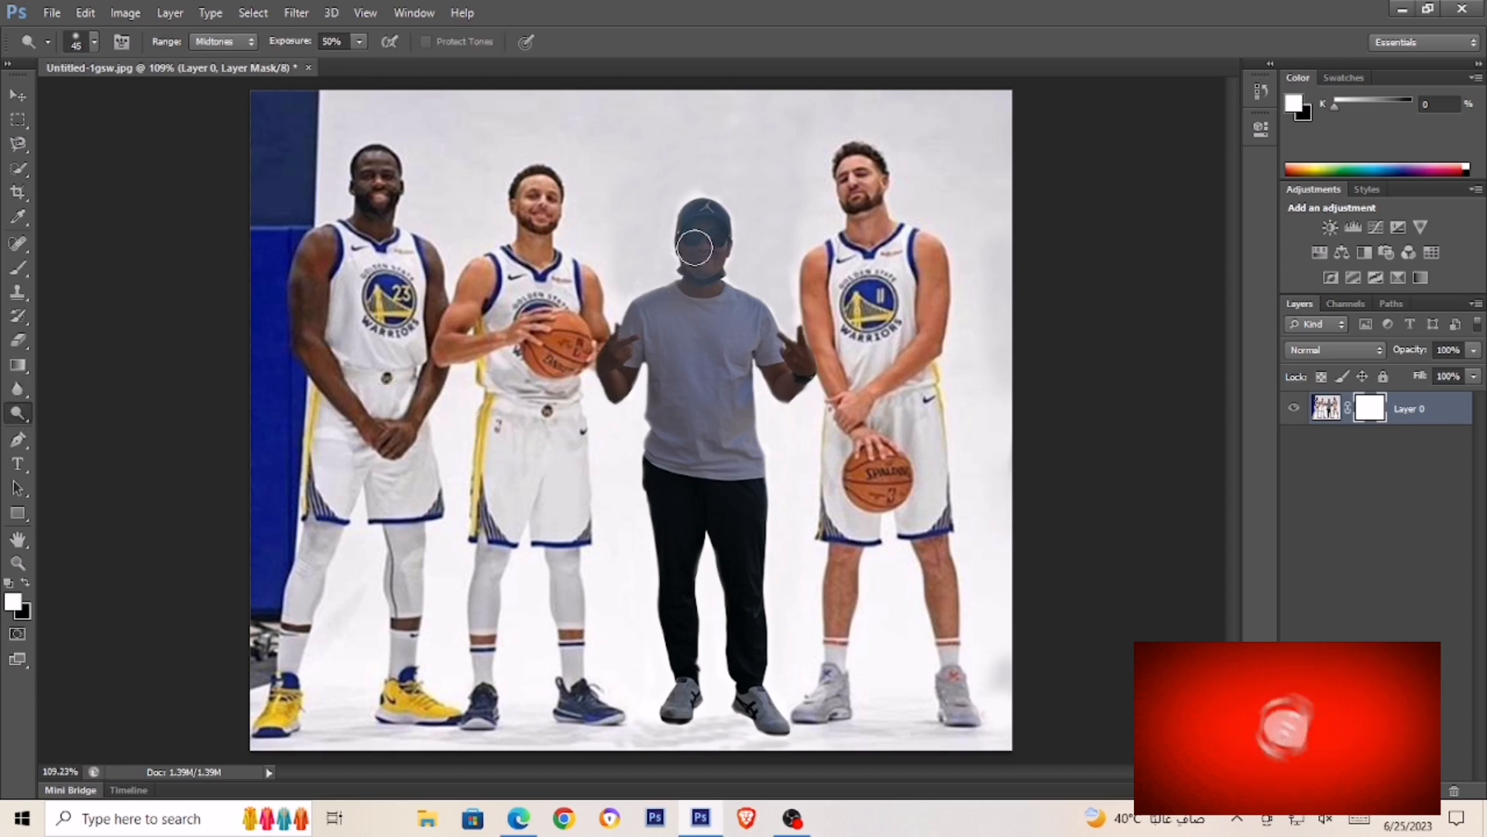
mouse_move(706, 233)
left_mouse_down()
mouse_move(711, 280)
mouse_move(713, 260)
mouse_move(685, 290)
left_mouse_up()
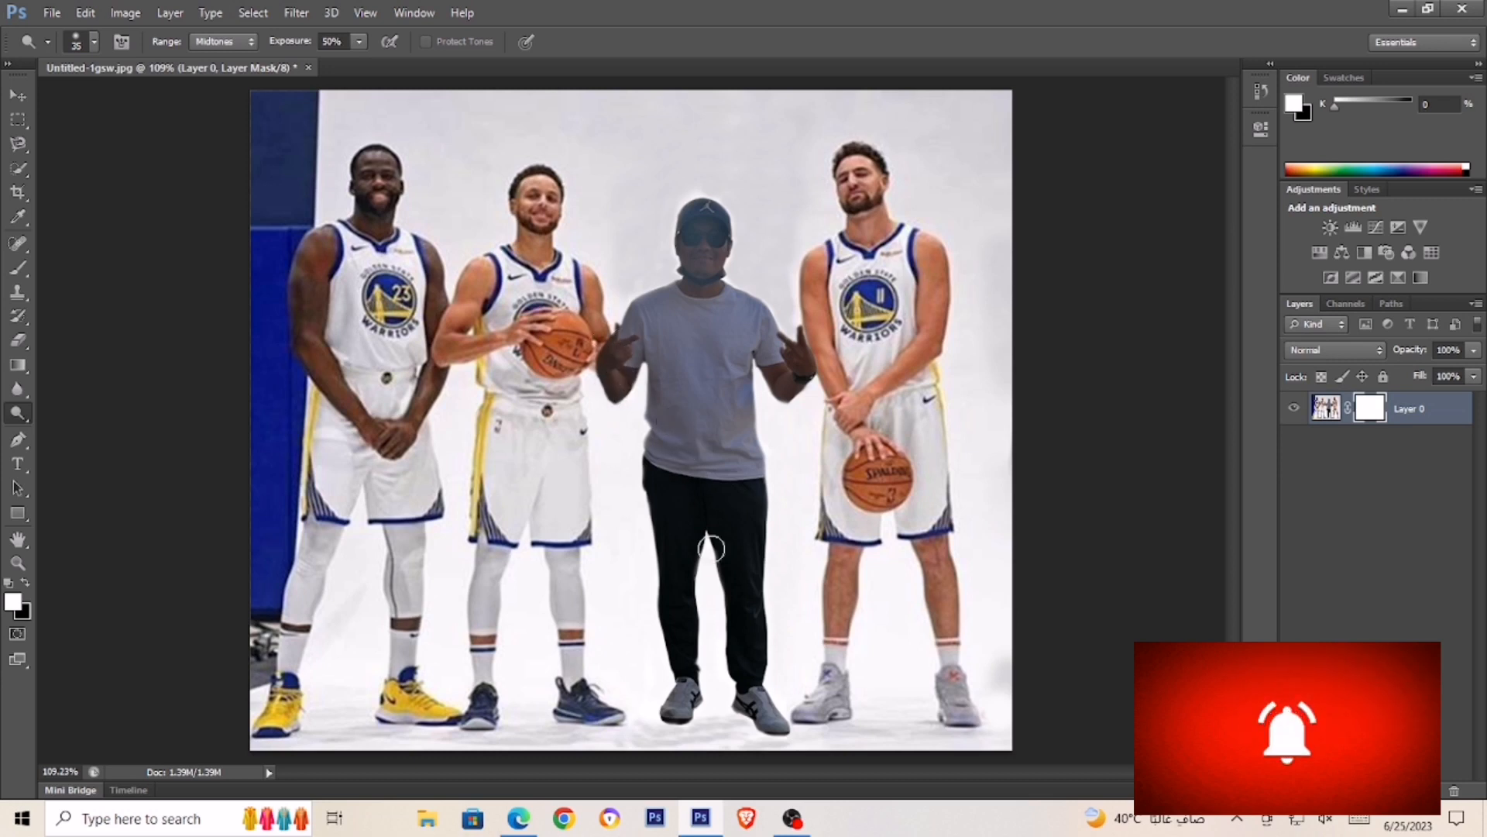
Try dodging the man's face on the layer's image instead of the mask with the 35 px brush, and undo the stroke
left_click(1326, 410)
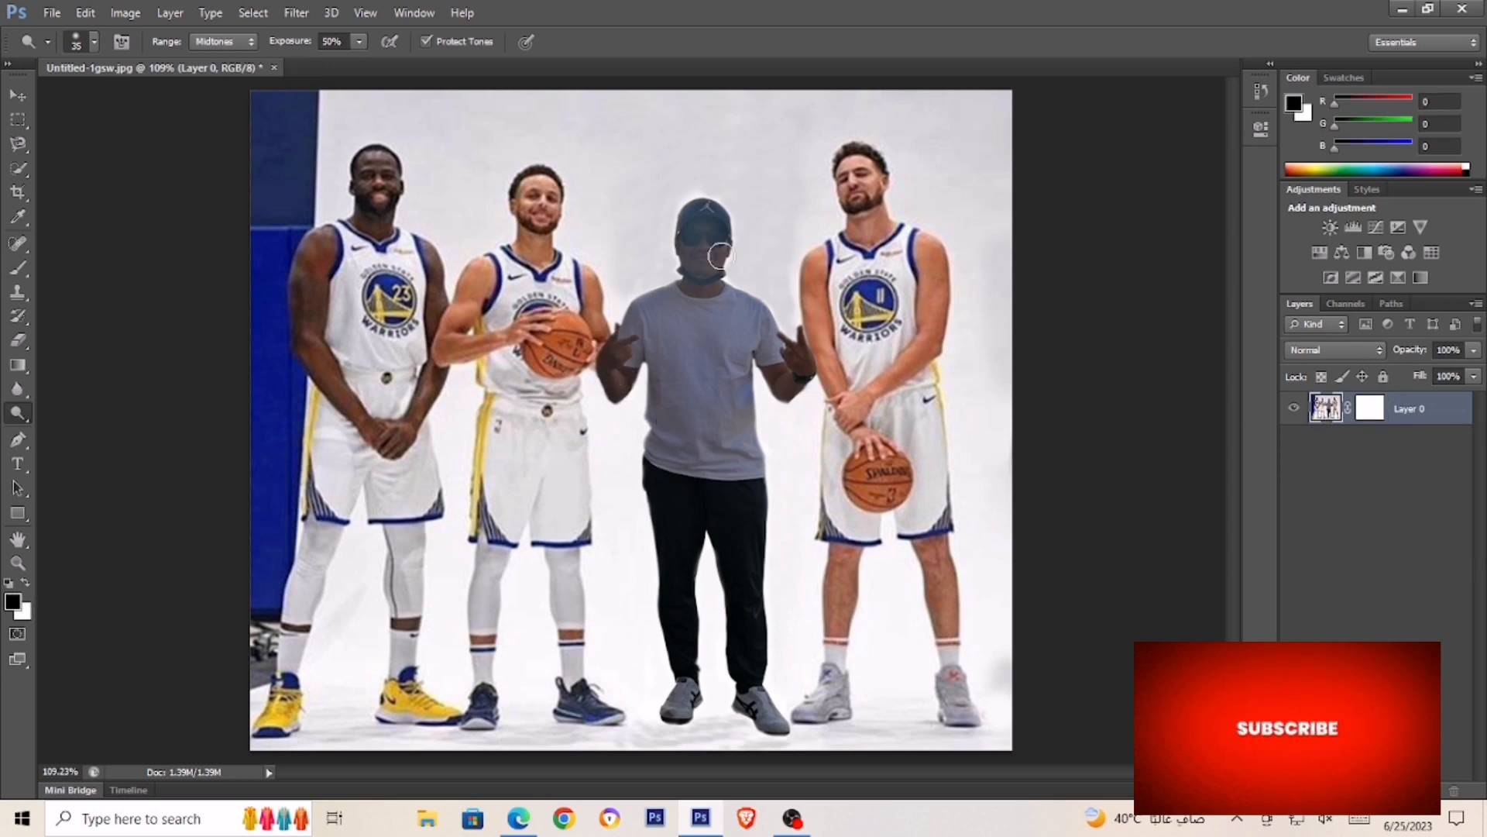
mouse_move(713, 243)
left_mouse_down()
mouse_move(707, 283)
mouse_move(693, 255)
mouse_move(695, 240)
mouse_move(728, 293)
left_mouse_up()
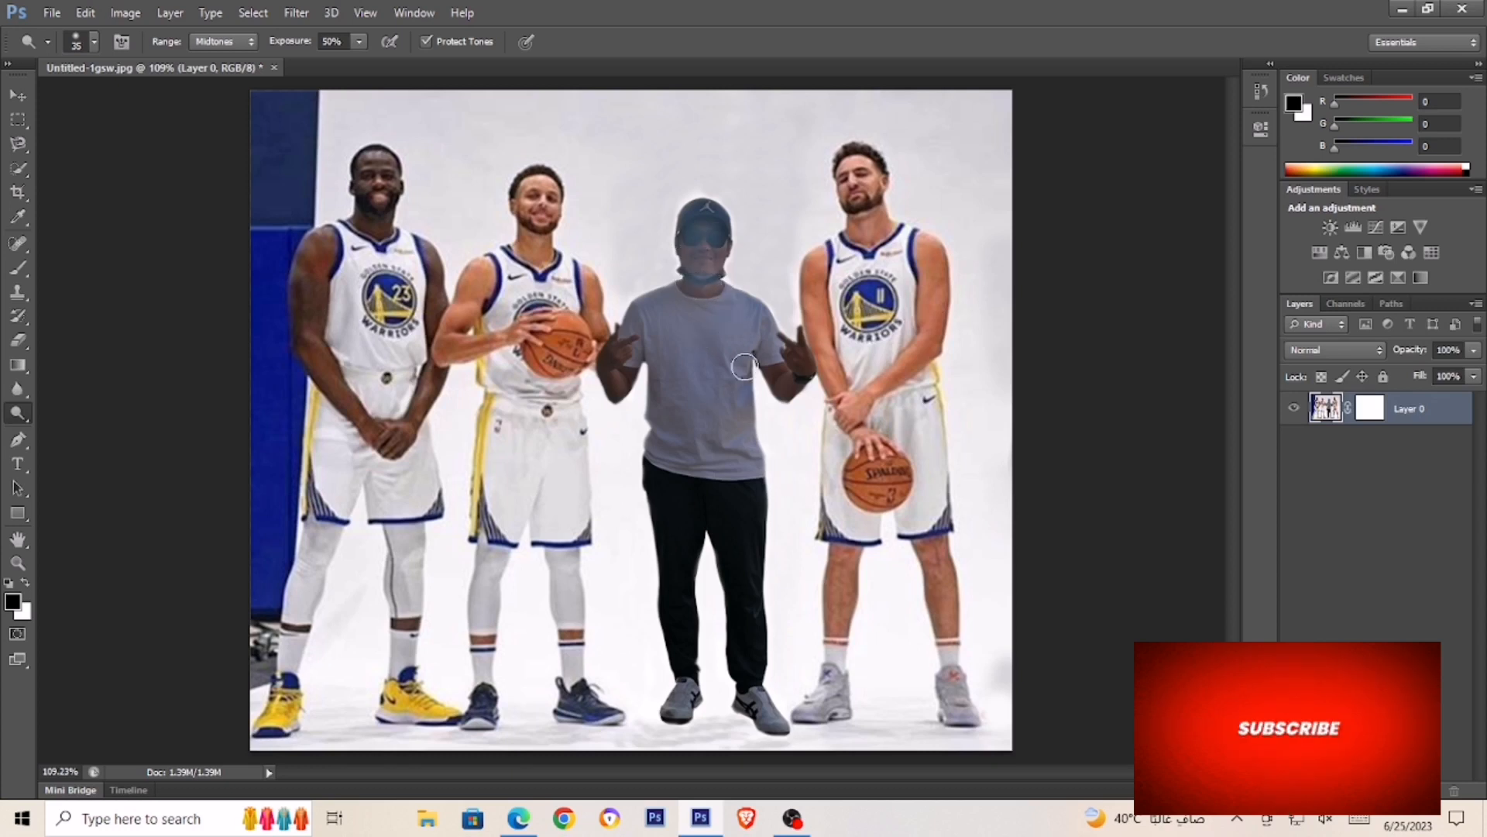
left_click(85, 12)
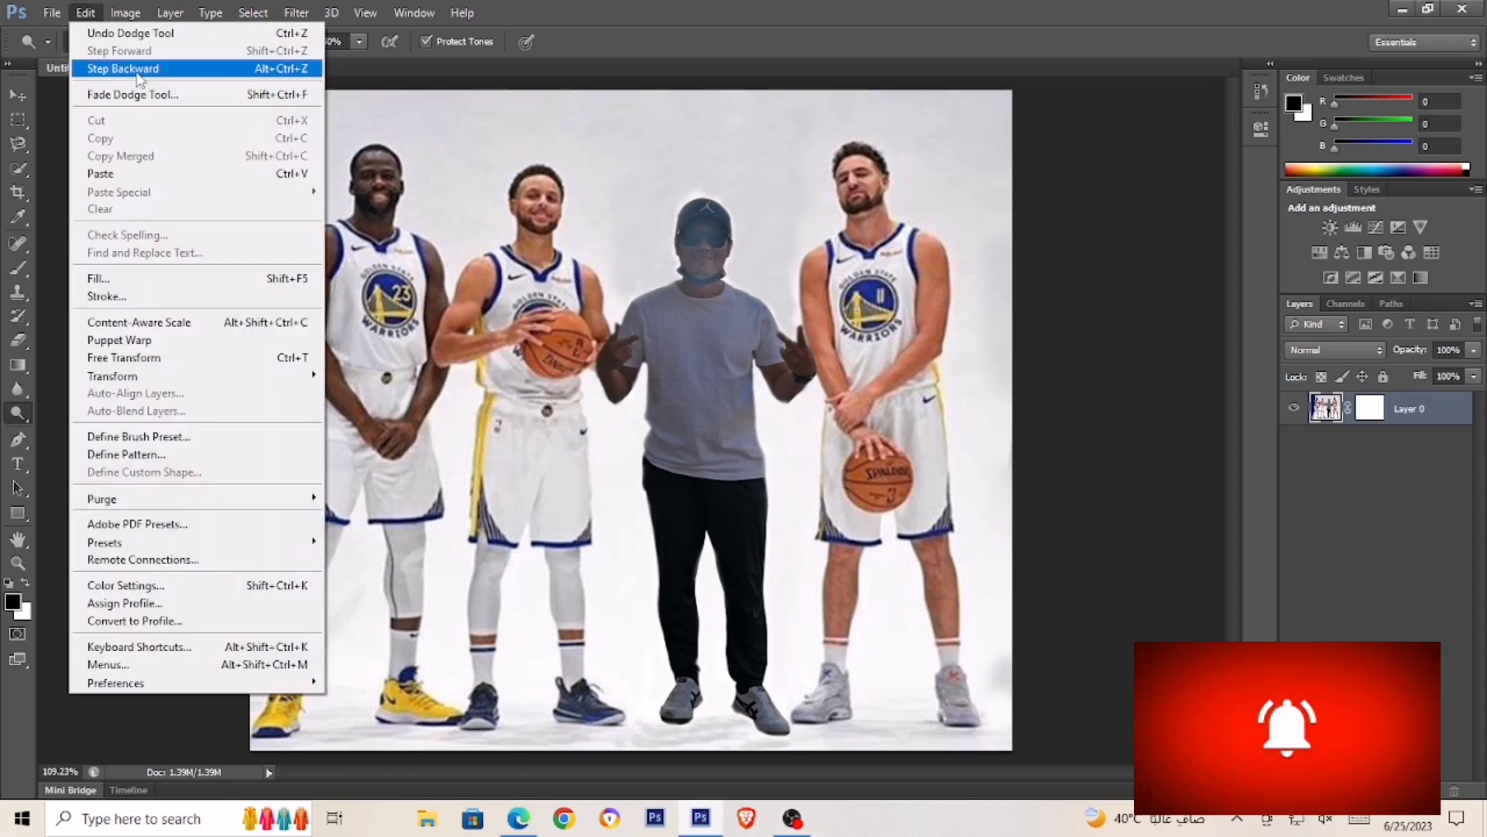
left_click(117, 64)
Try dodging down the man's face with a 20 px brush at 50% exposure, and undo the last two strokes
key("bracketleft")
key("bracketleft")
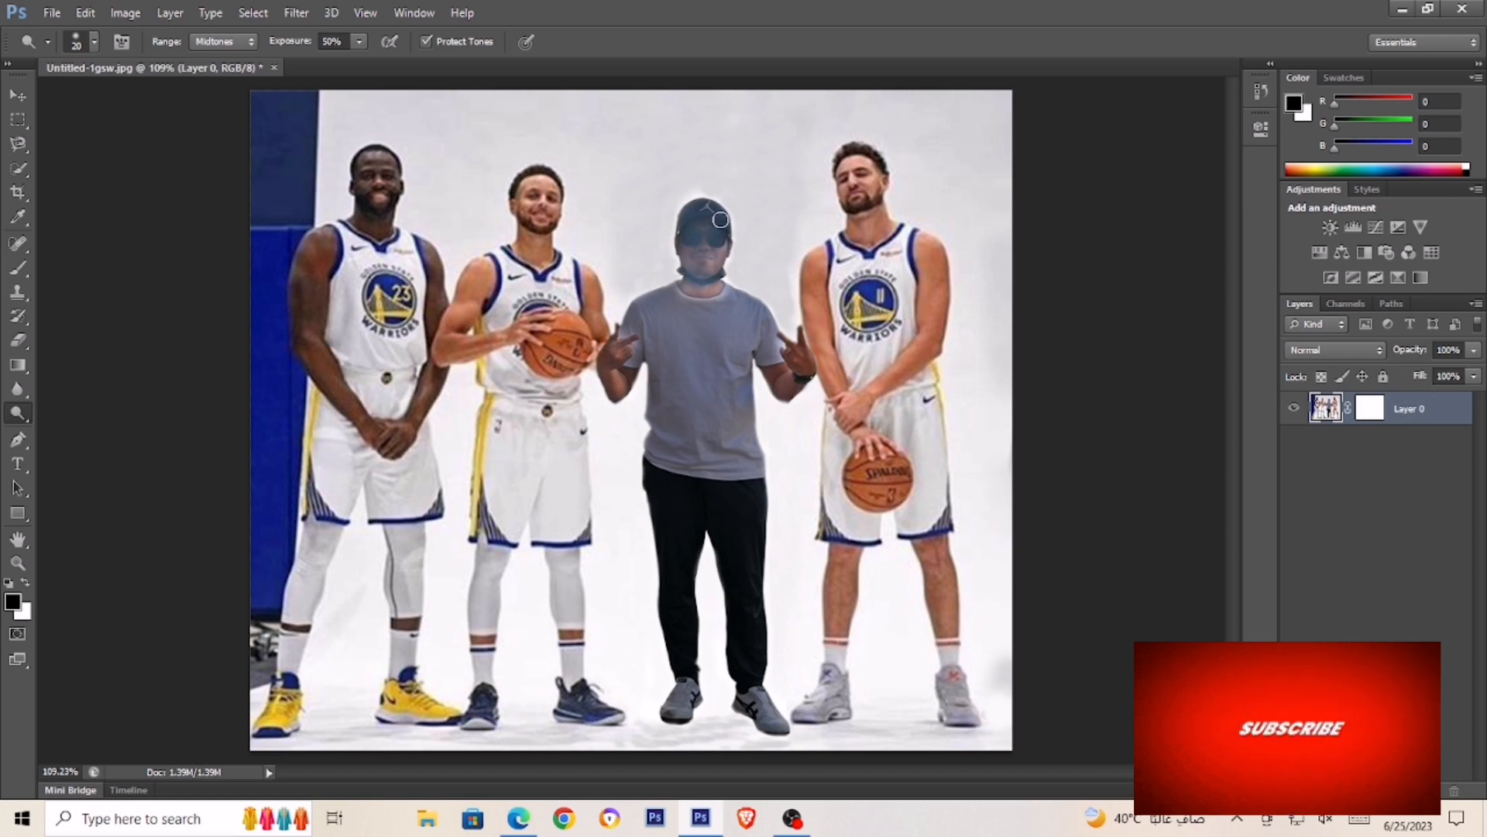
left_click_drag(683, 244, 696, 293)
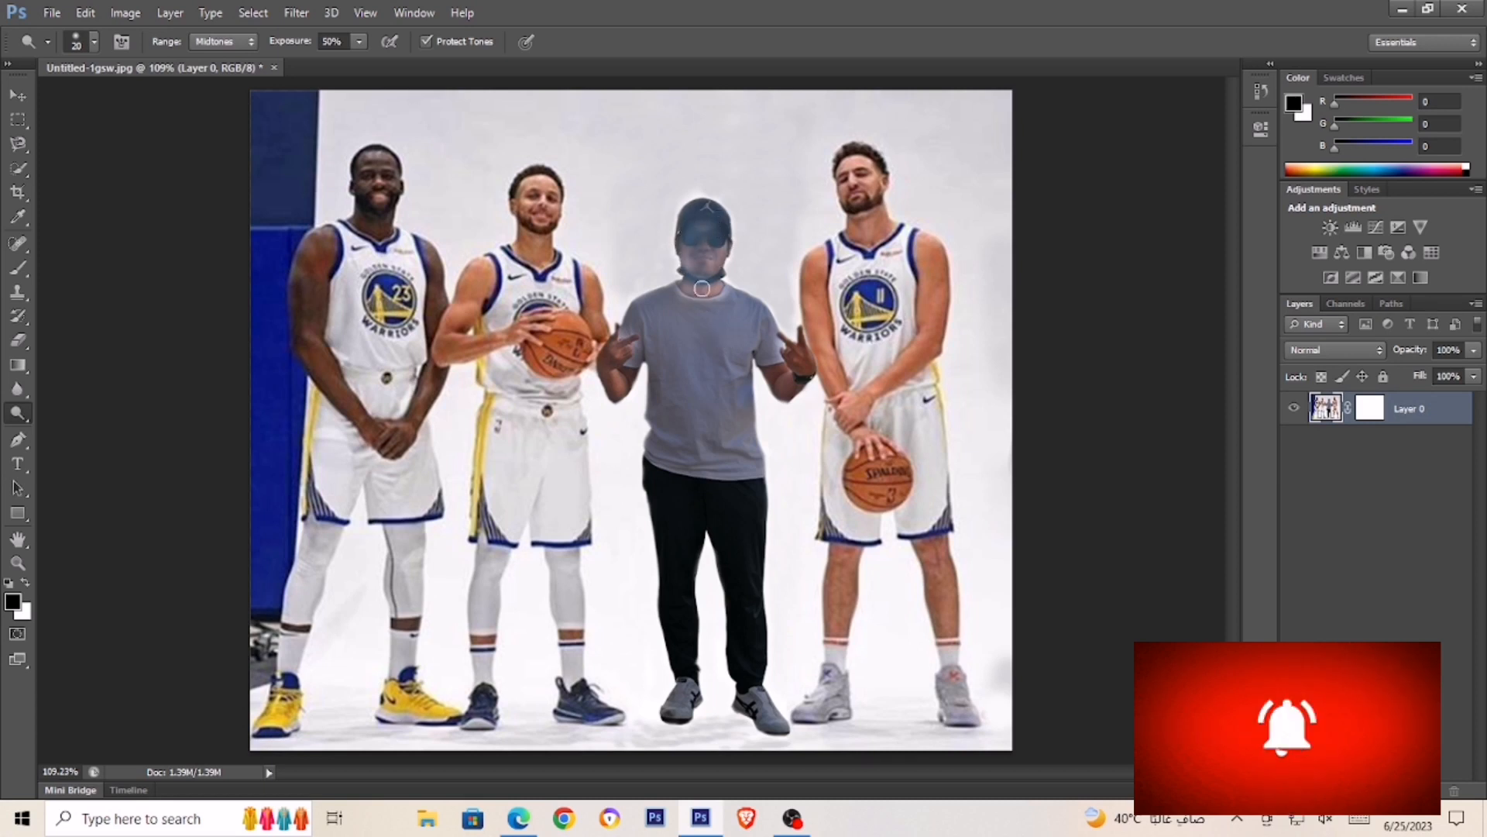
left_click(85, 12)
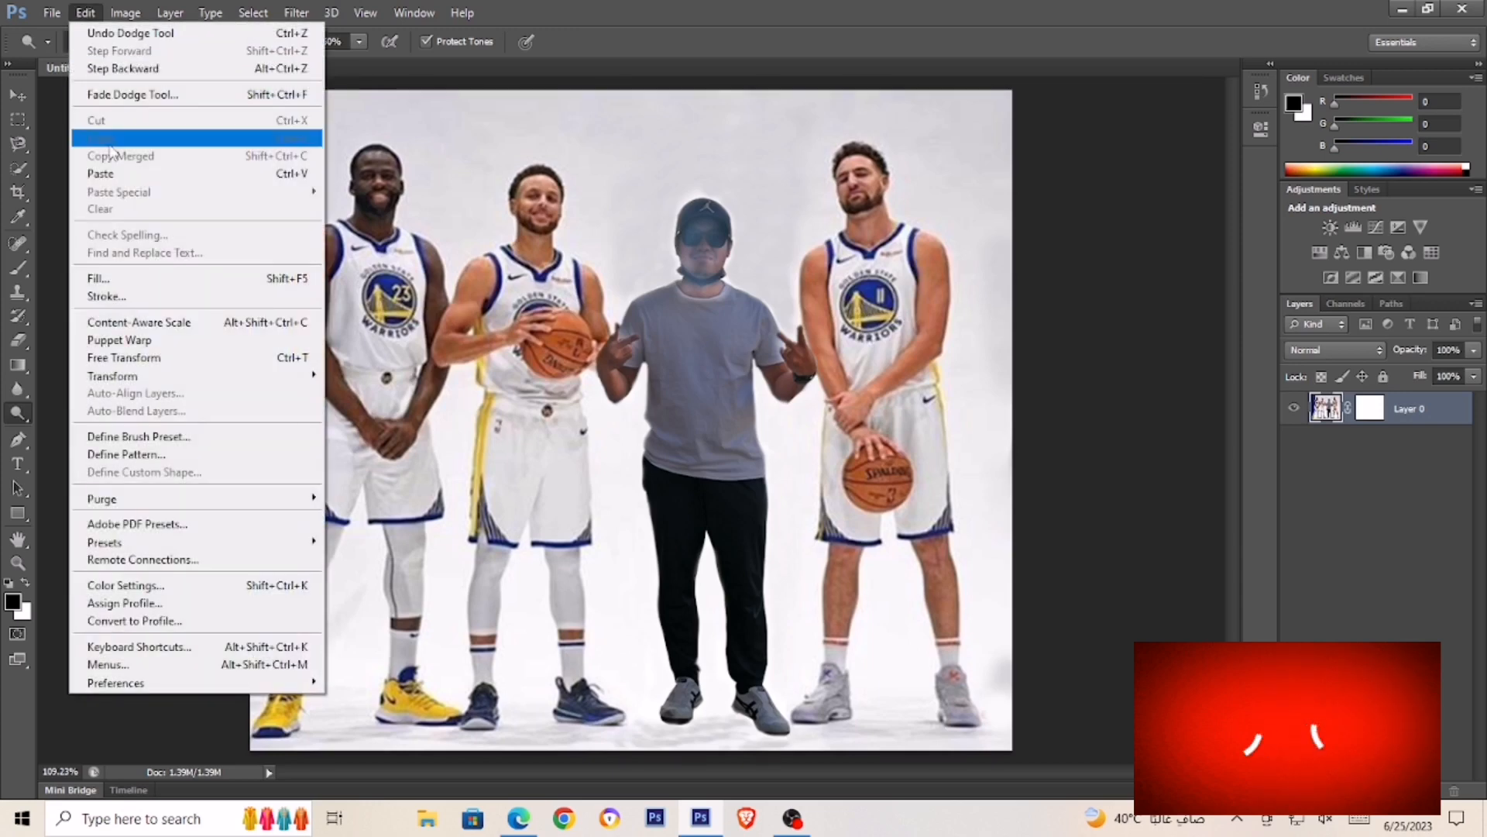
left_click(147, 68)
left_click(85, 12)
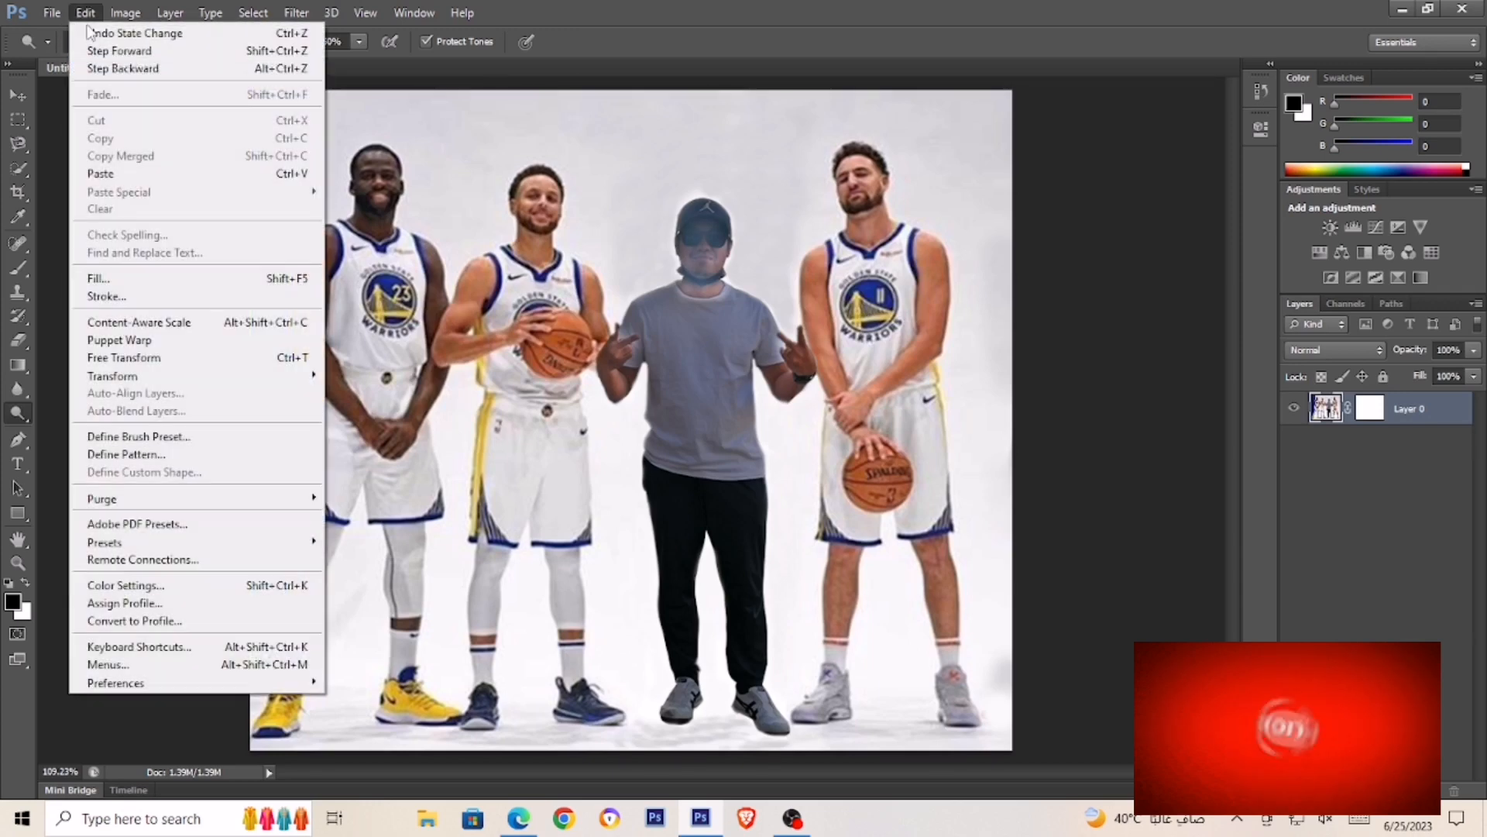
left_click(121, 69)
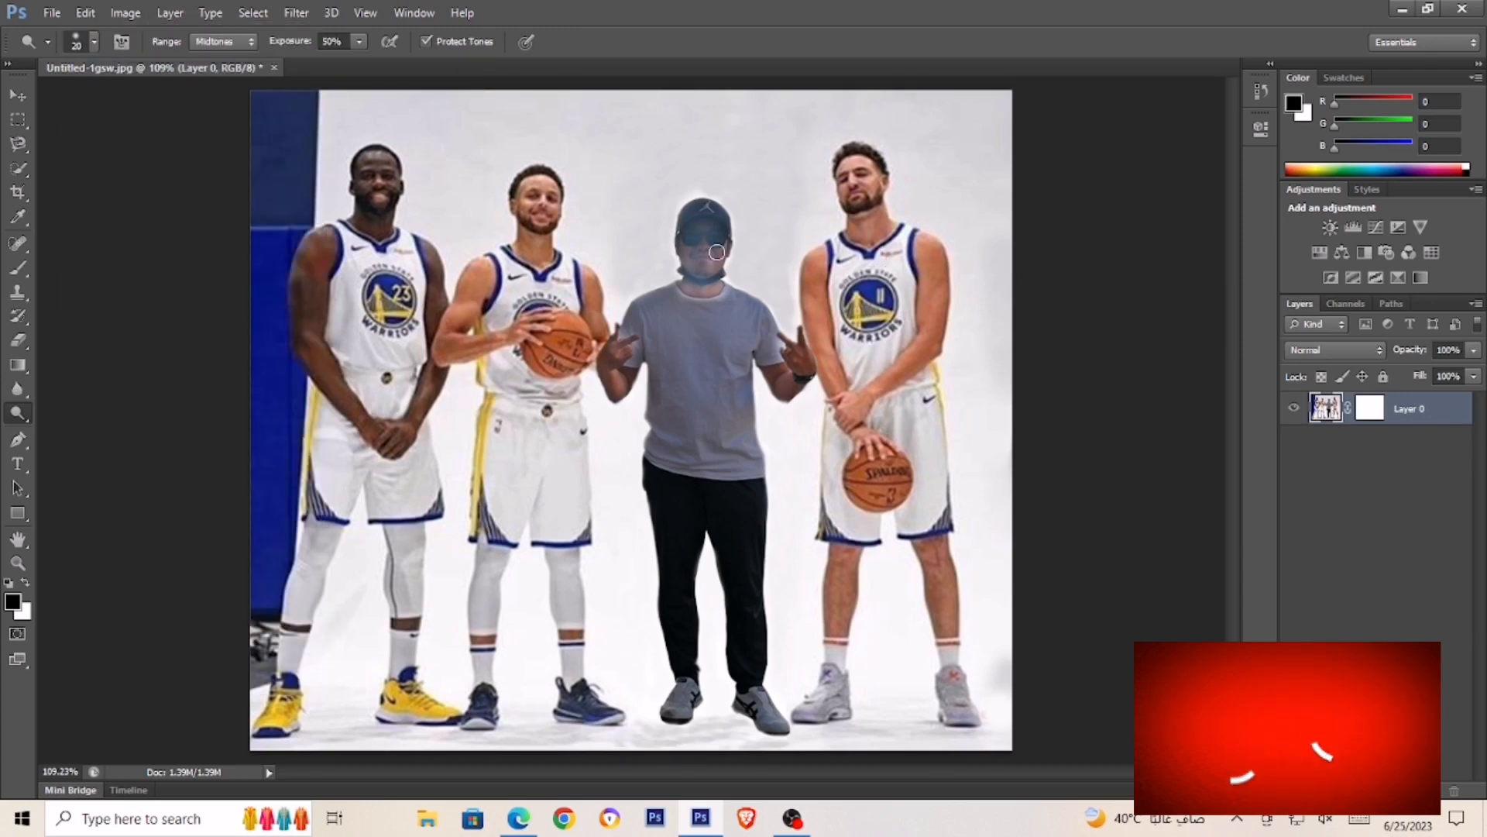
Try dodging the man's face with a 15 px brush, and step back through the recent Dodge strokes
key("bracketleft")
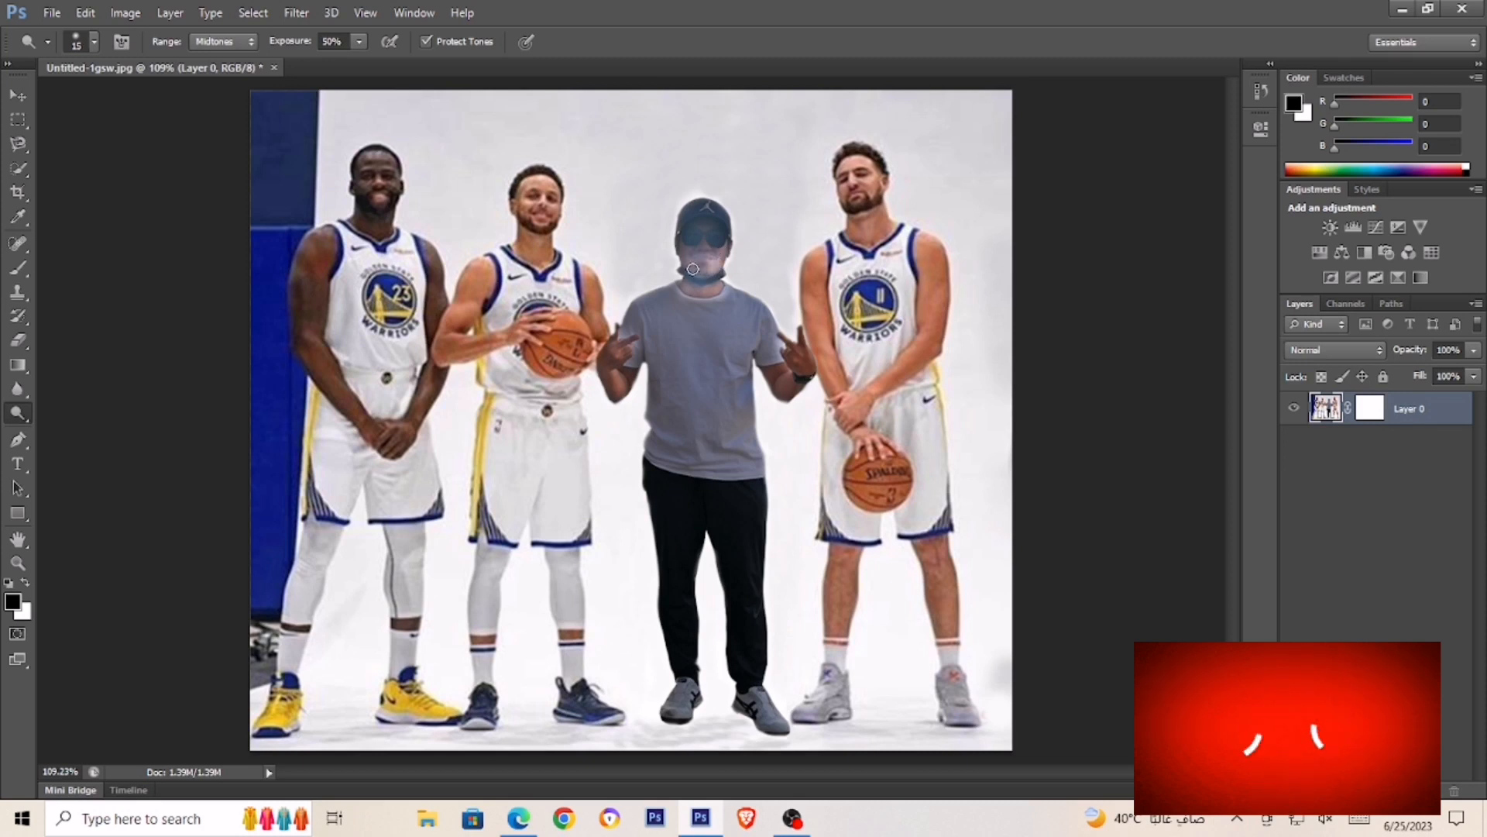
left_click(85, 12)
left_click(122, 69)
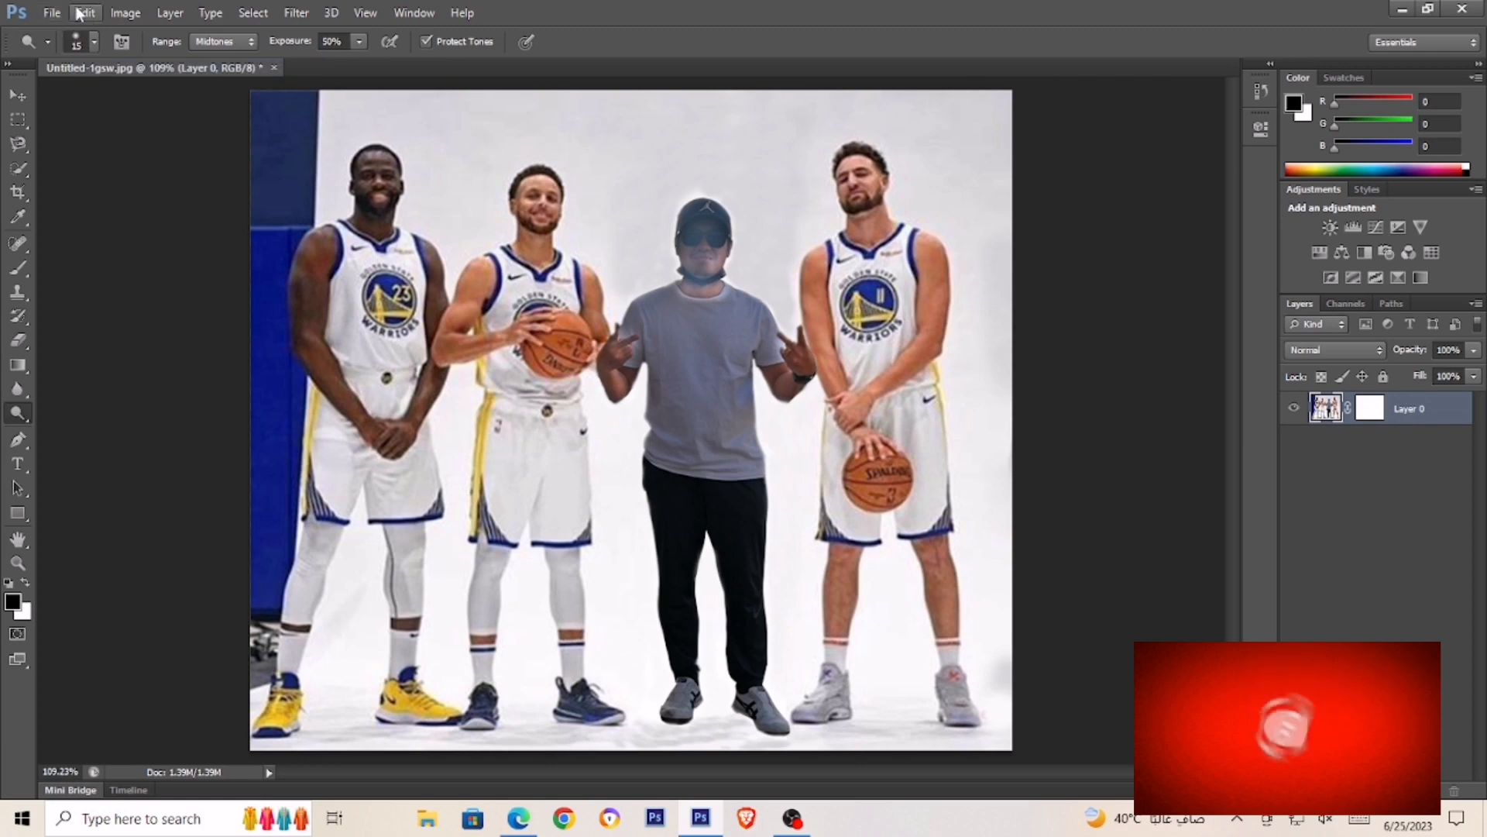
left_click(82, 12)
left_click(116, 67)
left_click(92, 11)
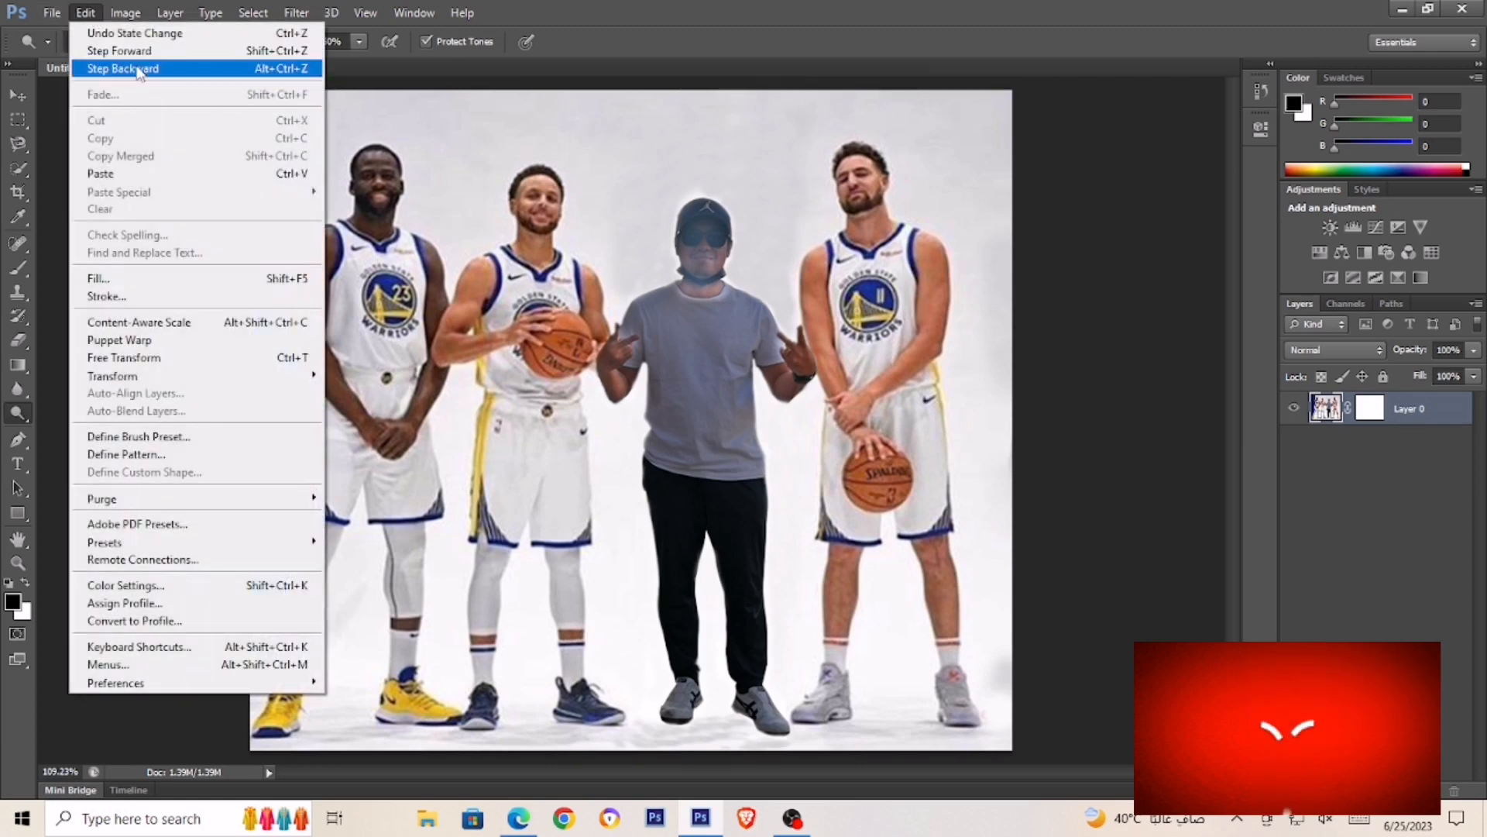
left_click(122, 68)
left_click(92, 15)
left_click(137, 73)
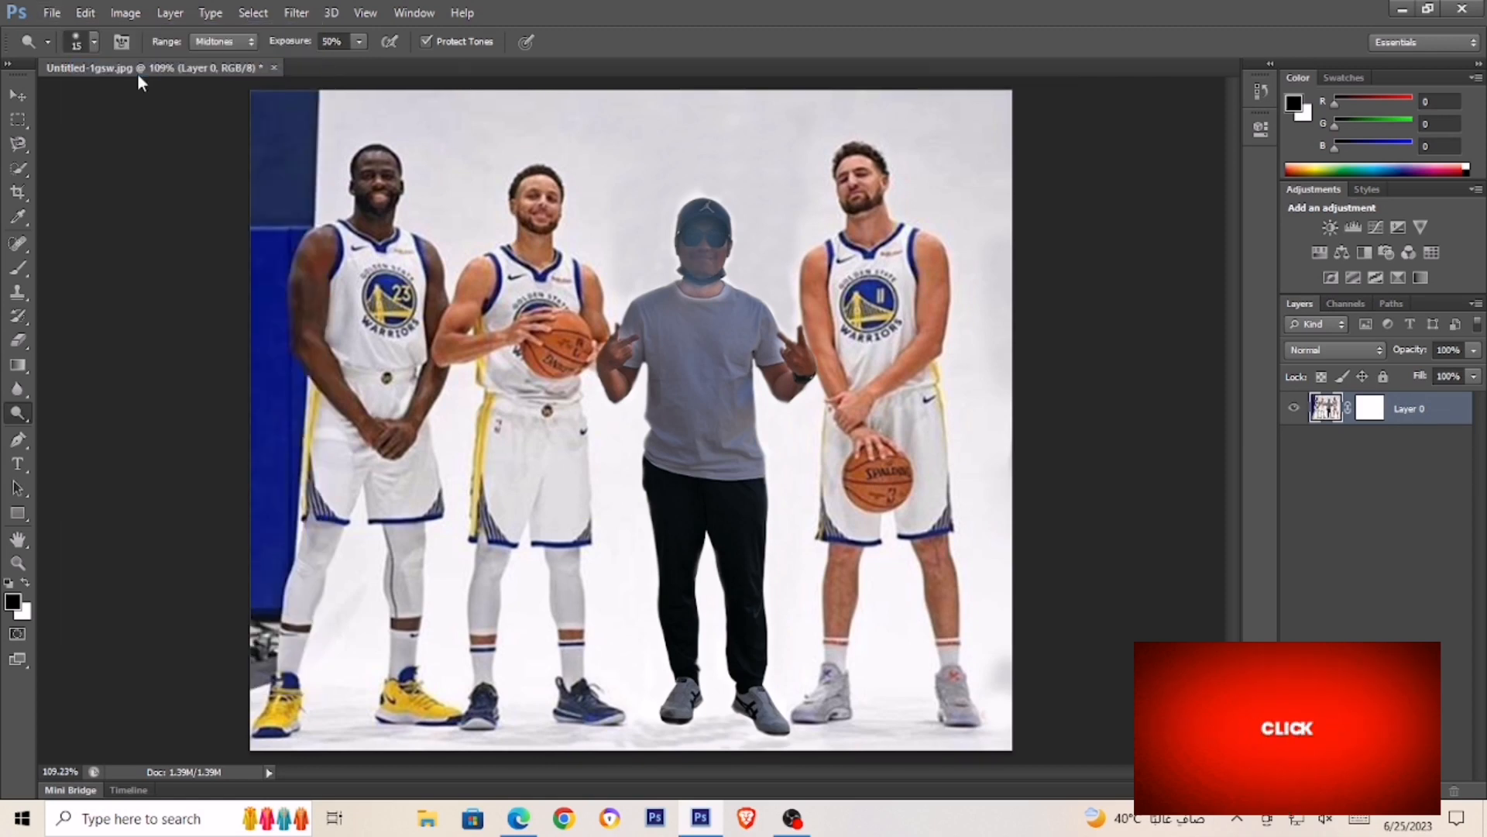
left_click(86, 12)
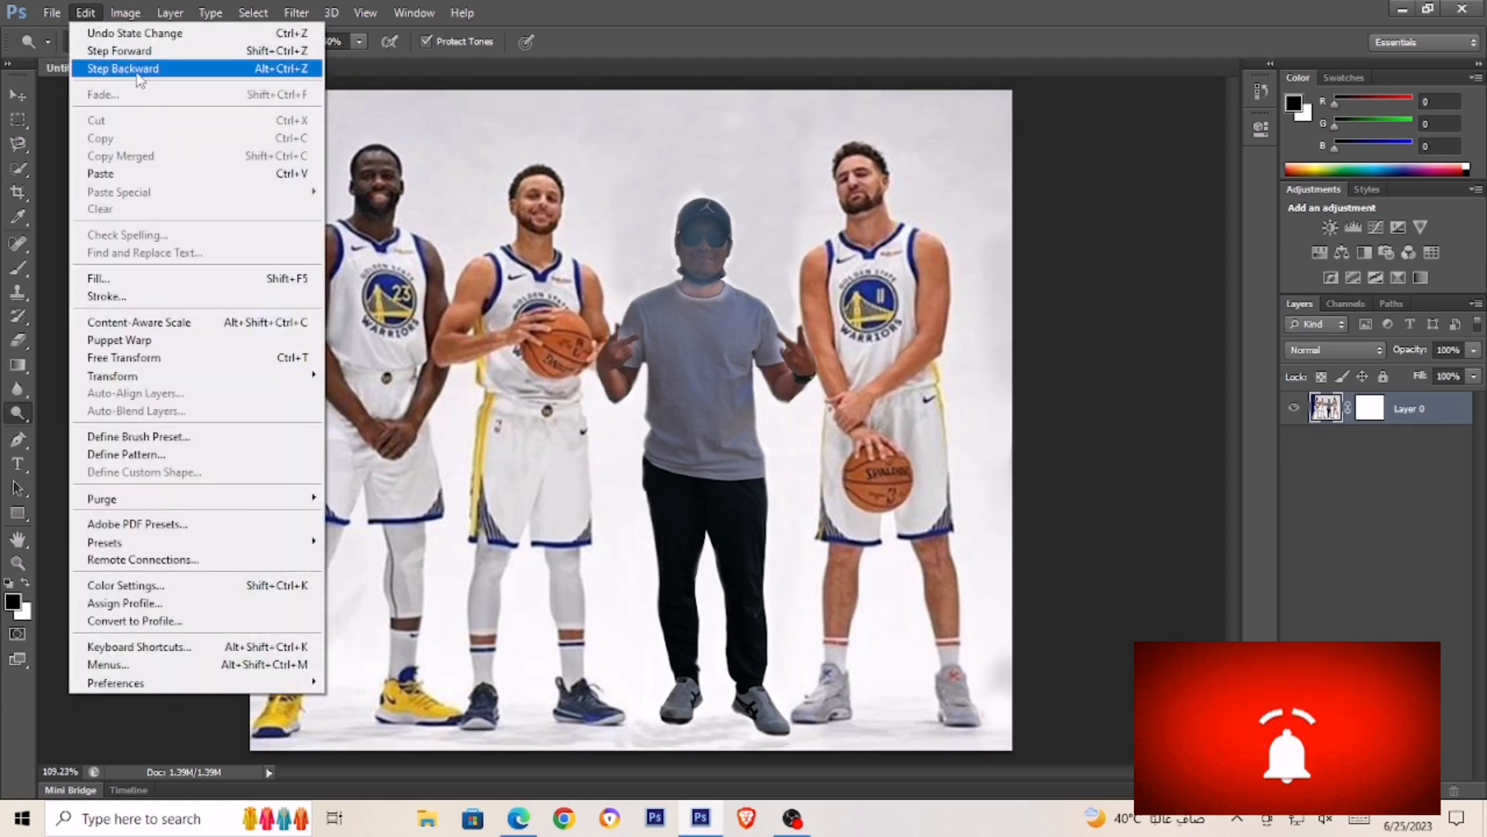
left_click(123, 69)
left_click(99, 16)
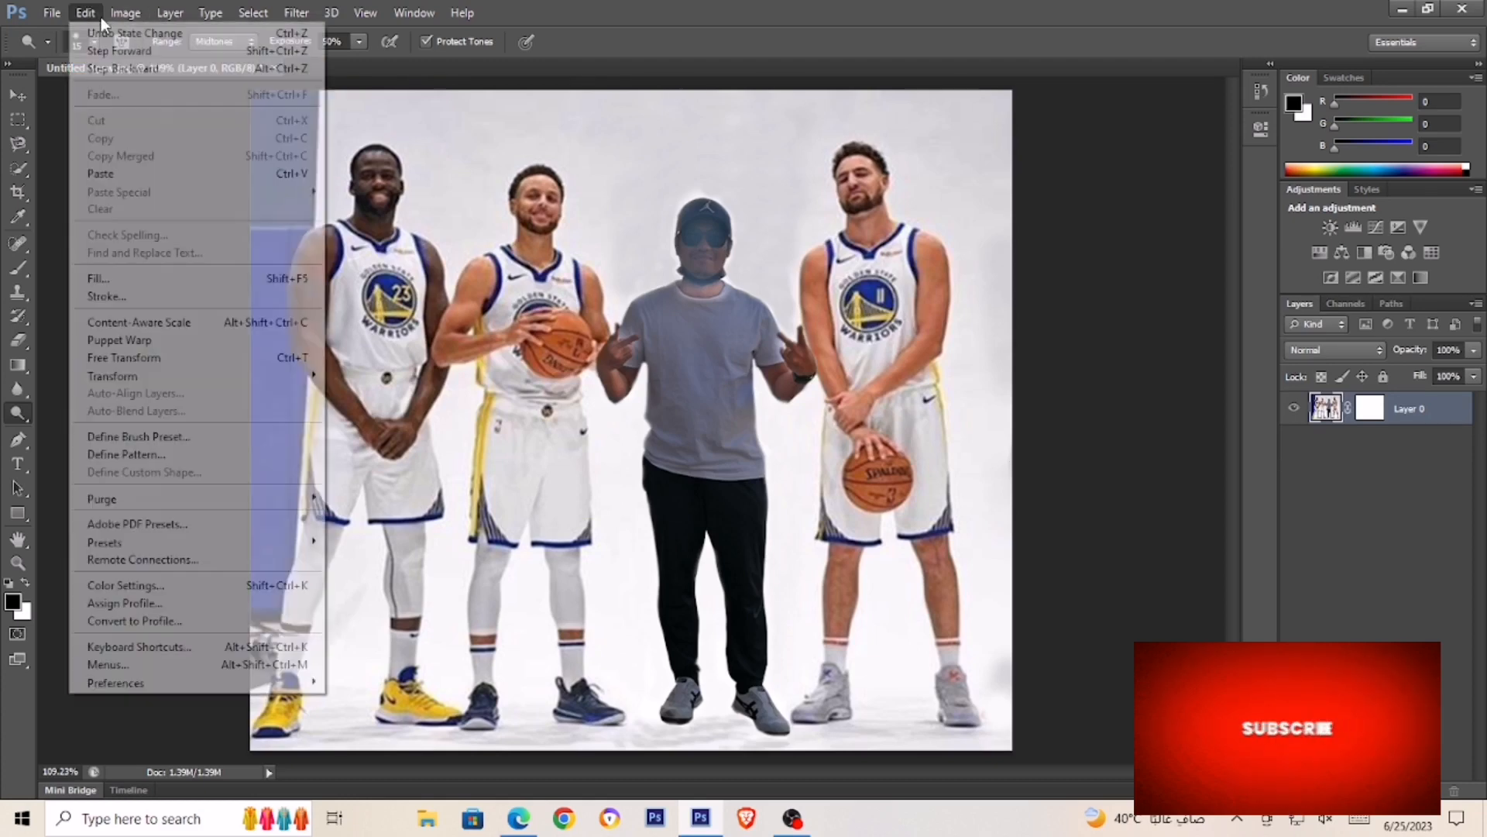
left_click(116, 69)
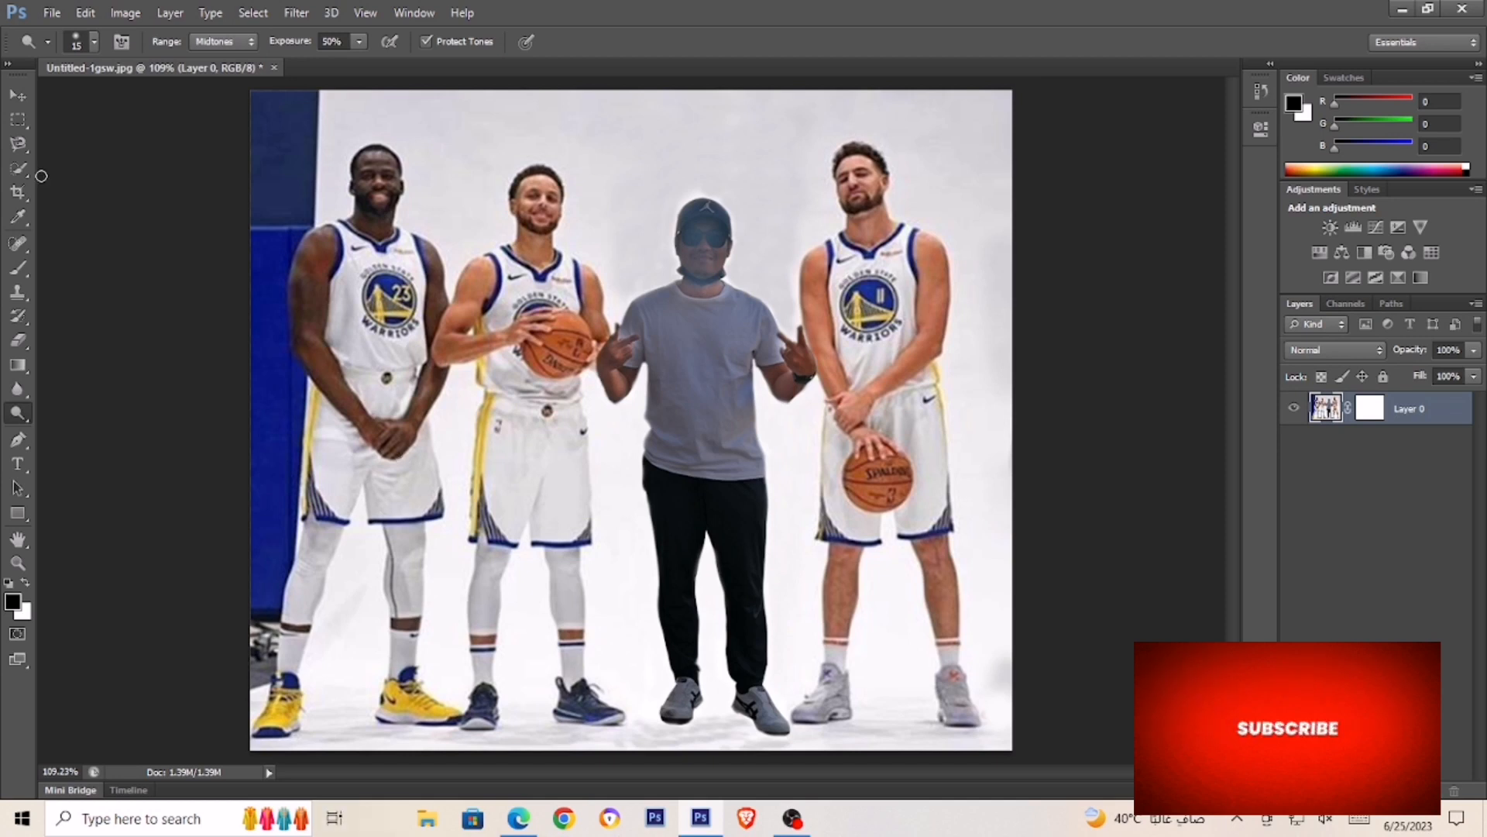
Save a JPEG copy of the image as Untitled-1gsw.jpg on the Desktop with High quality and the Baseline ("Standard") format option
left_click(23, 342)
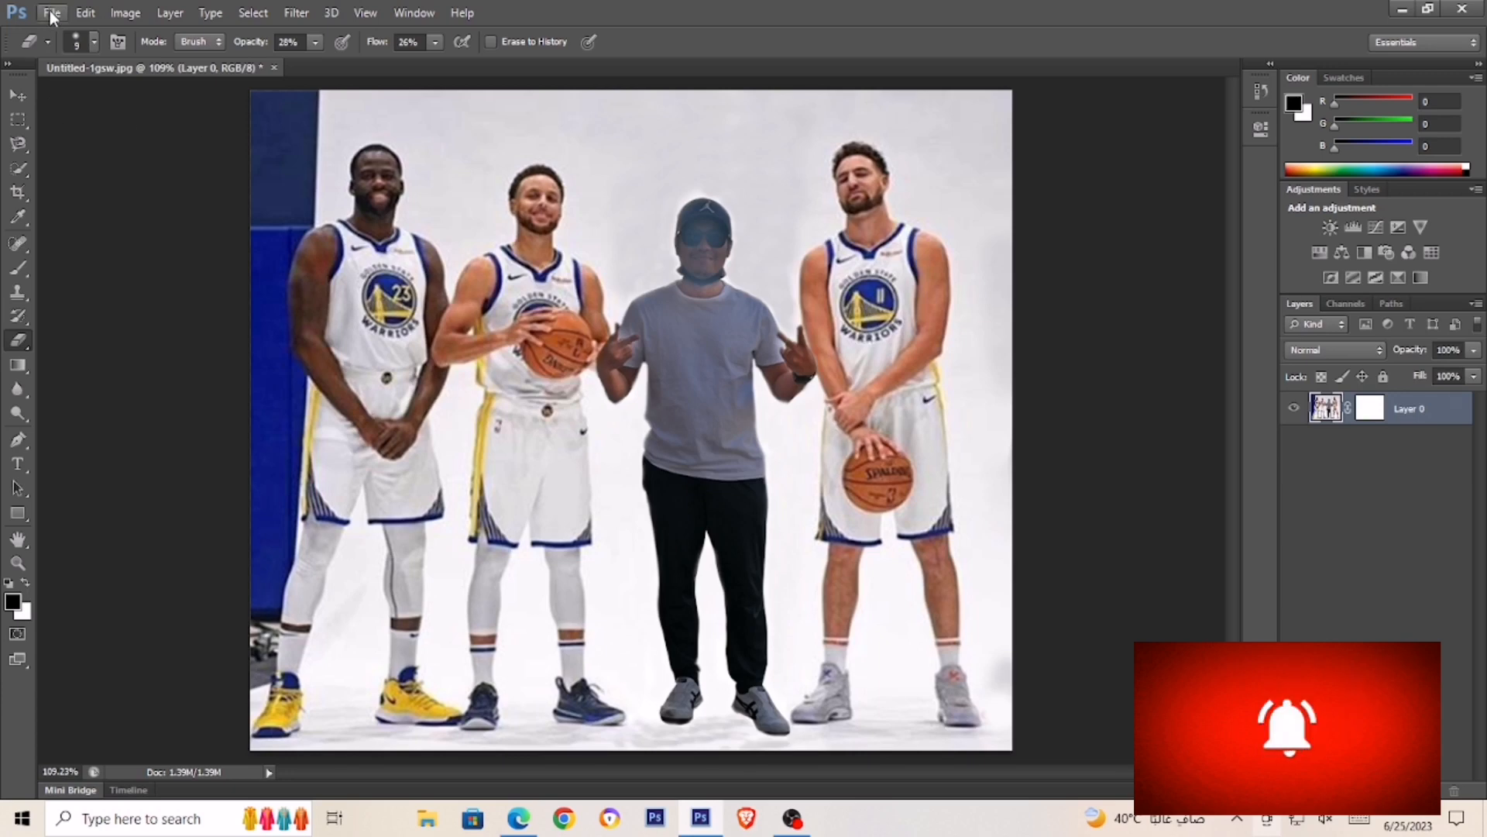
left_click(86, 14)
mouse_move(52, 13)
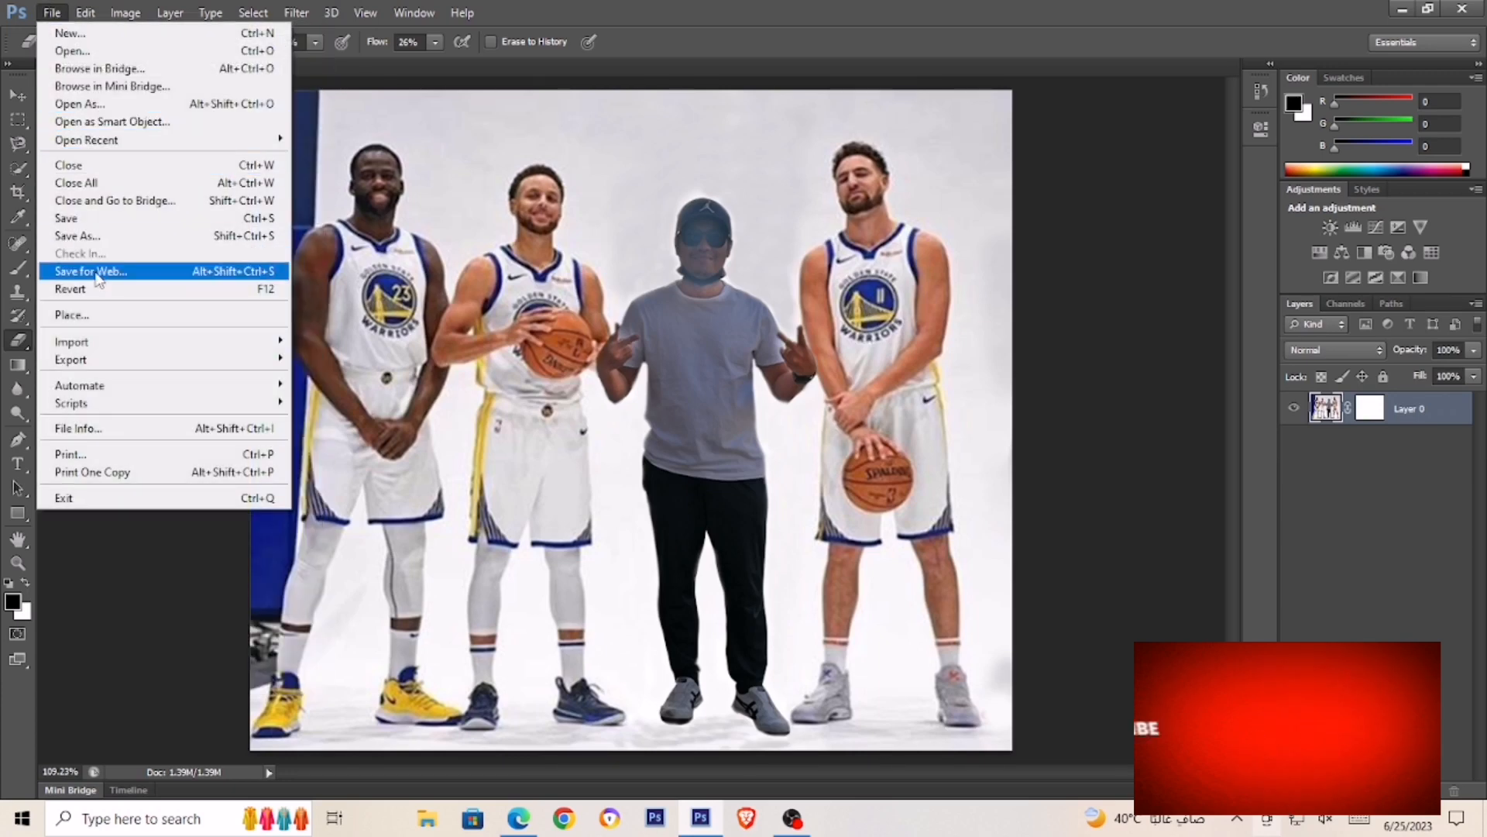
left_click(77, 235)
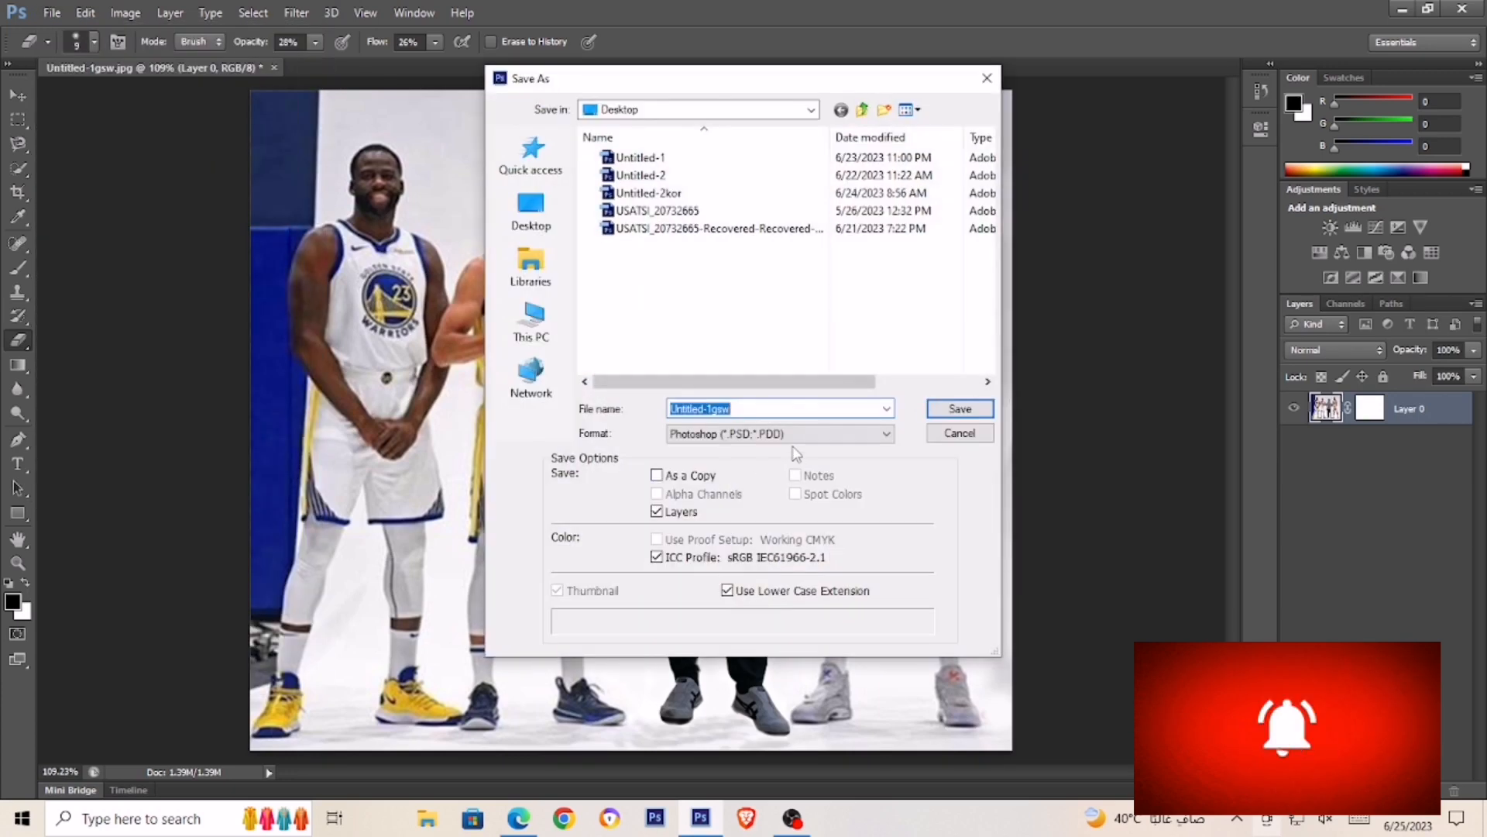
left_click(884, 434)
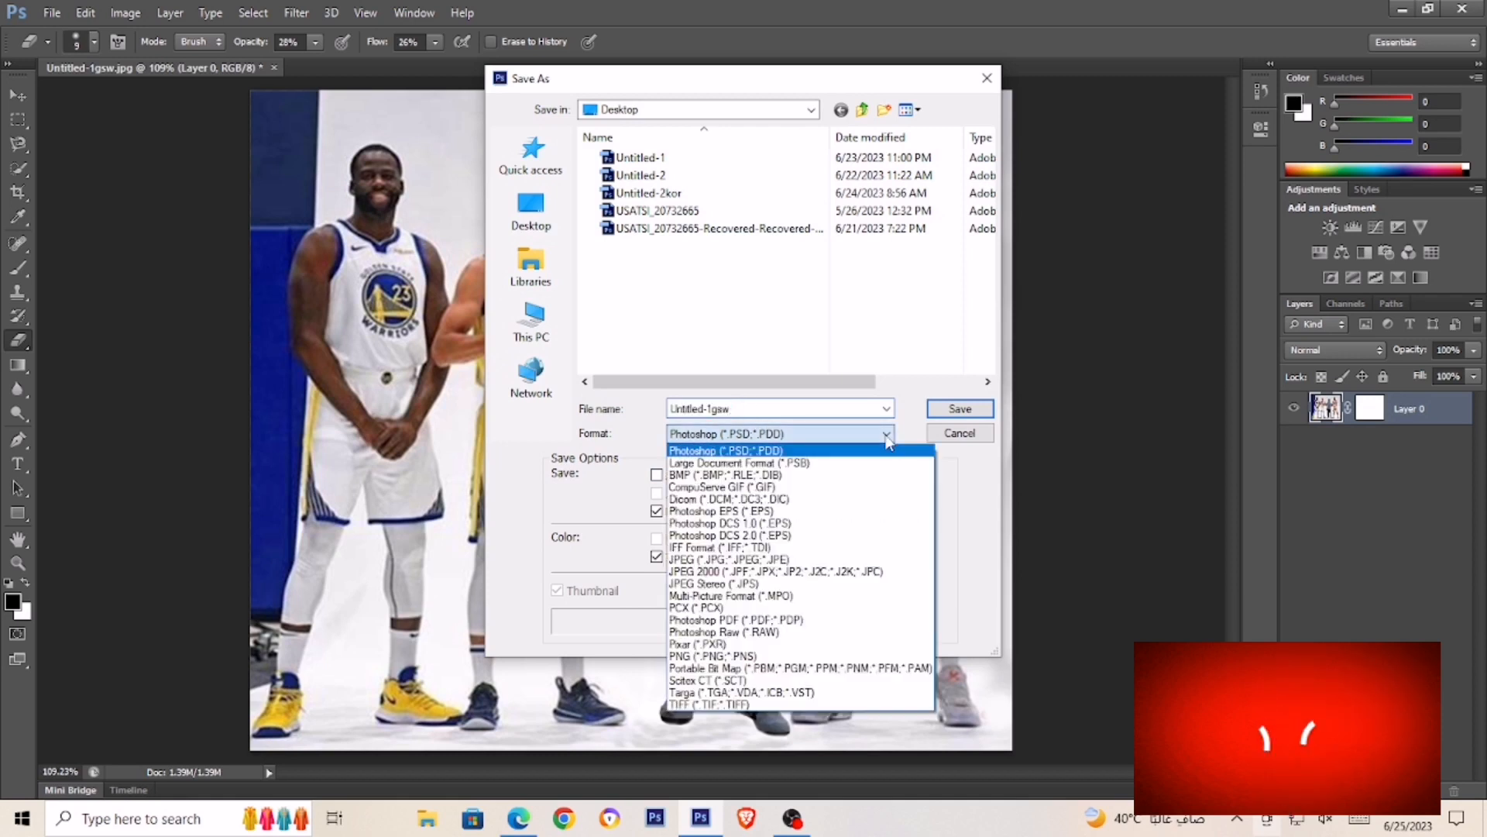
left_click(713, 558)
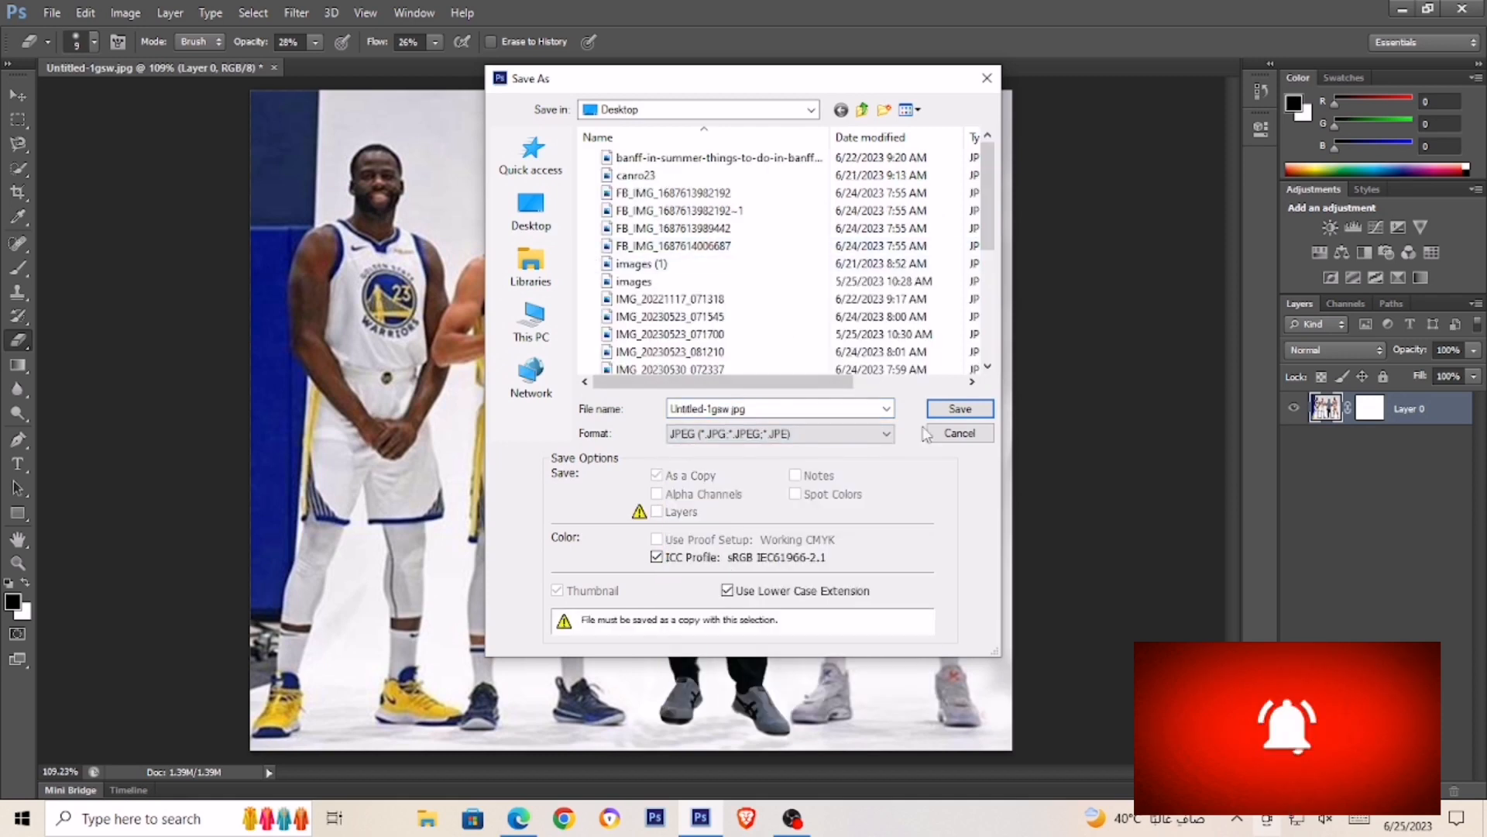
left_click(942, 410)
left_click(687, 309)
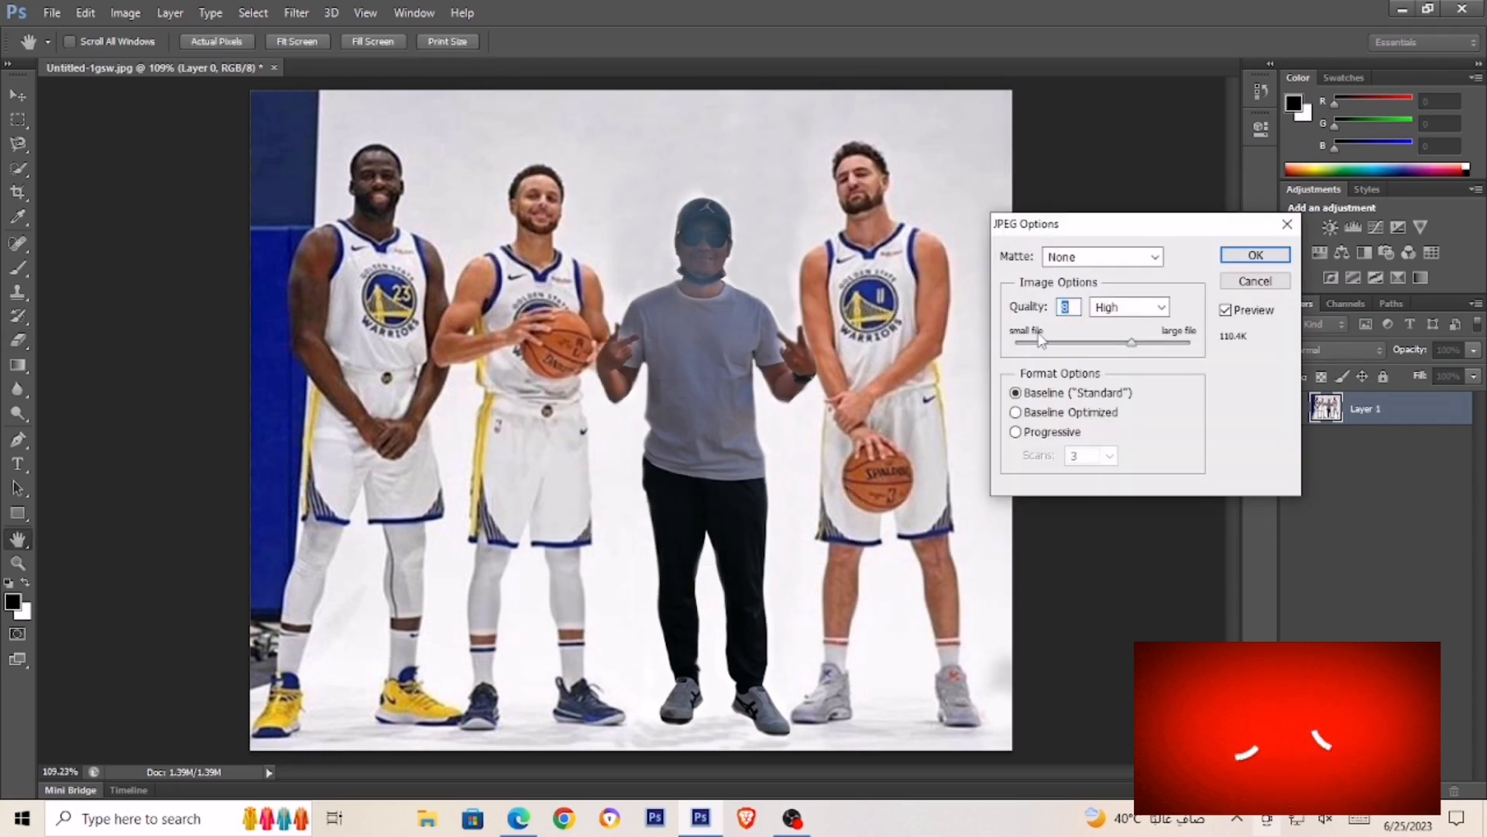
left_click(1235, 262)
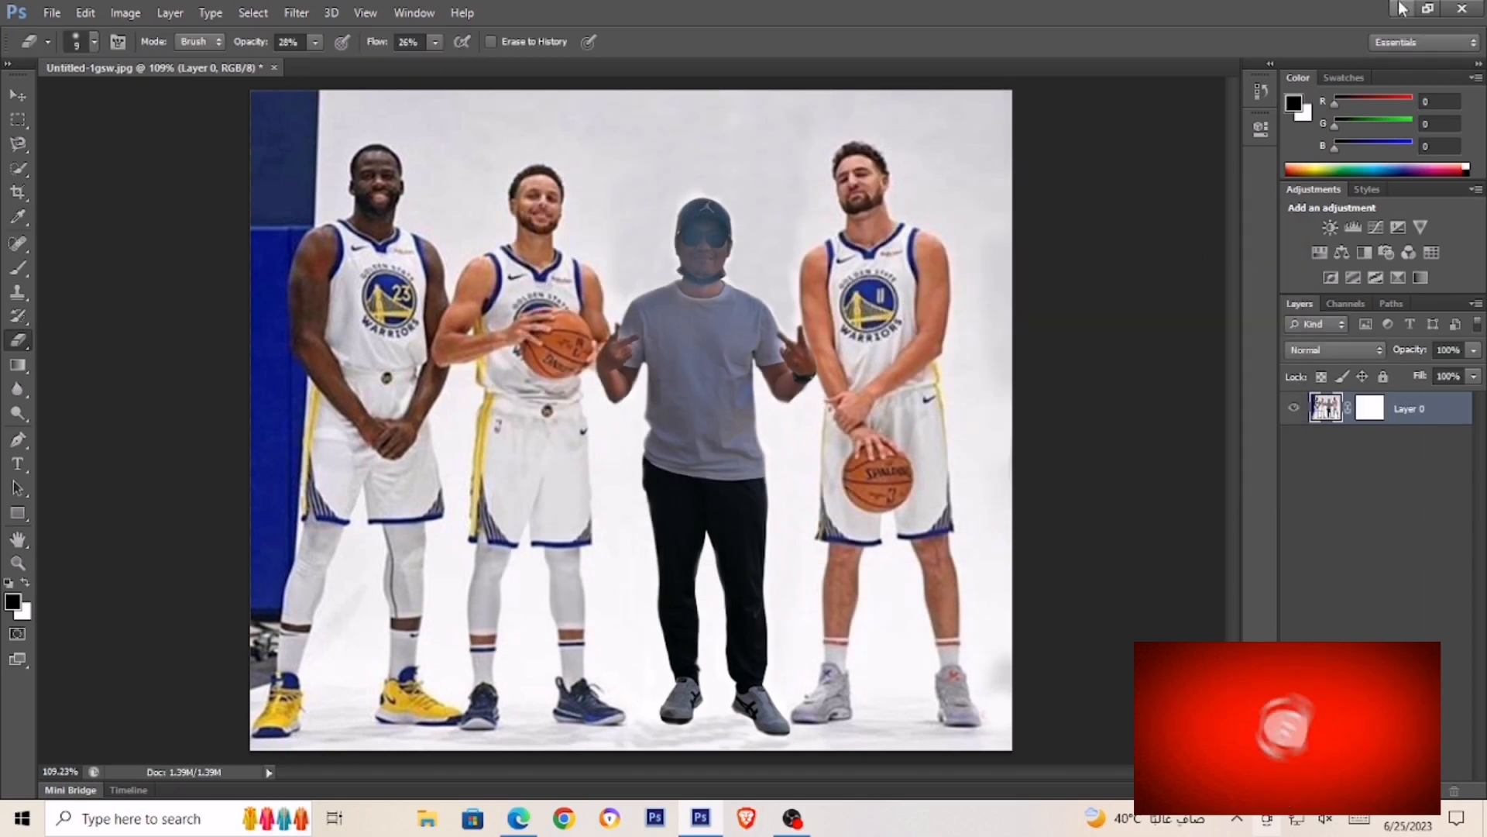